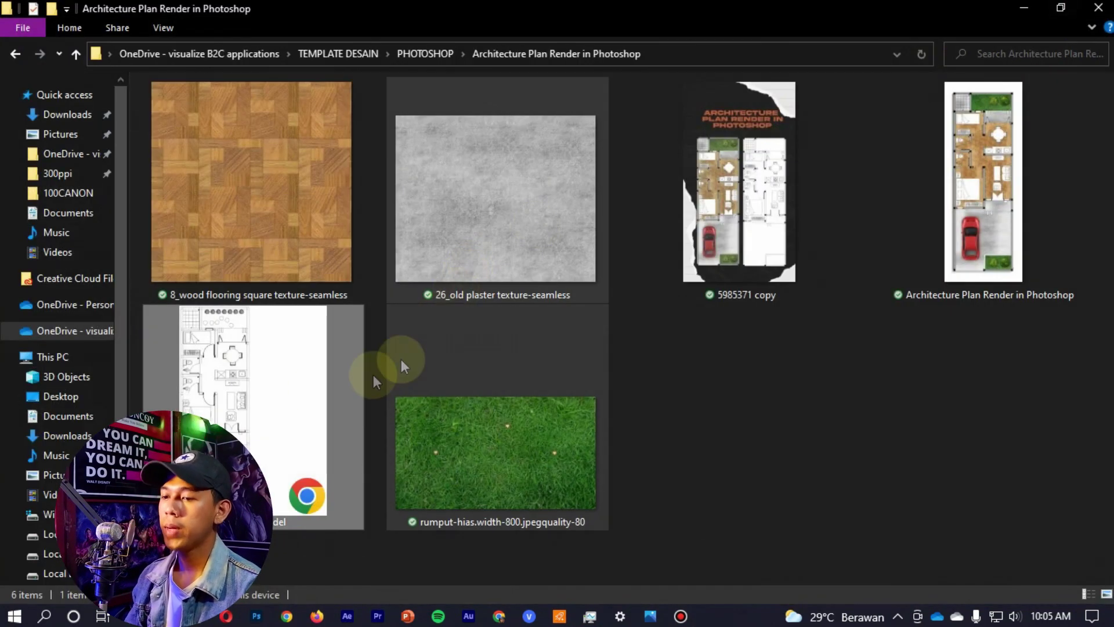
- Open 'denah model .pdf' in Photoshop as a 300 ppi document with a transparent background
mouse_move(404, 366)
left_mouse_down()
mouse_move(258, 622)
mouse_move(673, 198)
left_mouse_up()
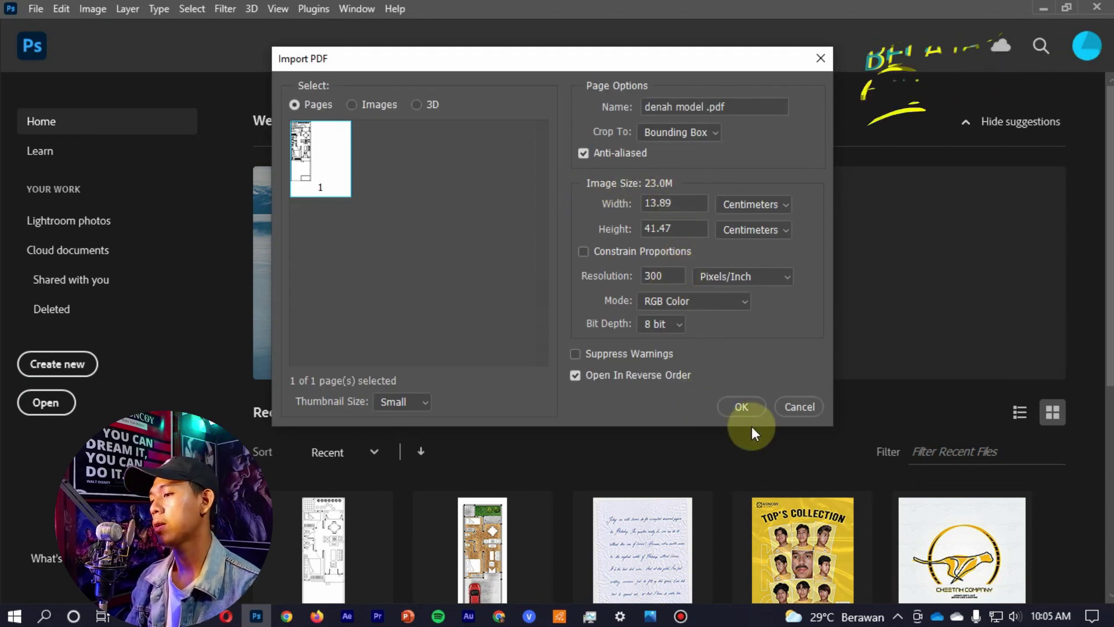
left_click(744, 406)
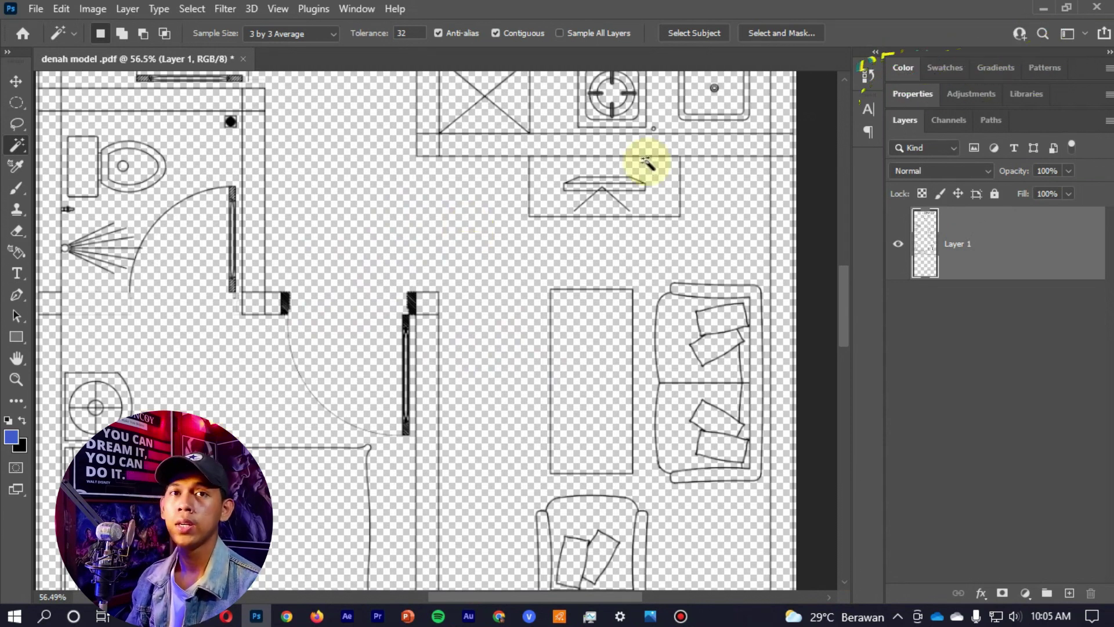
- Add a white Solid Color fill layer and move it beneath the floor plan's Layer 1
left_click(1025, 592)
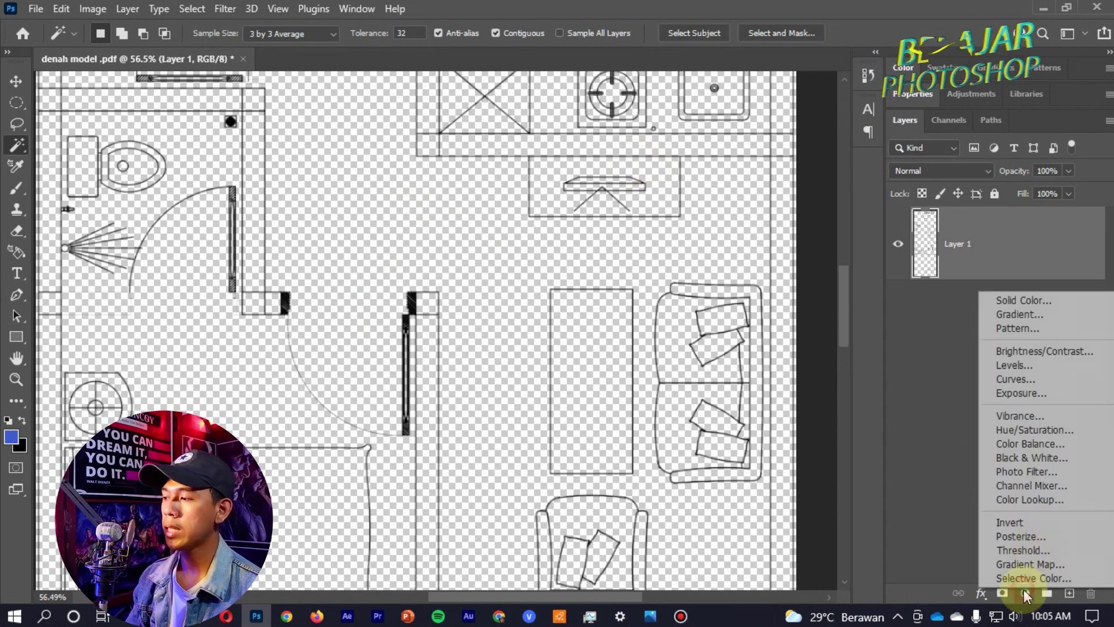
left_click(1077, 300)
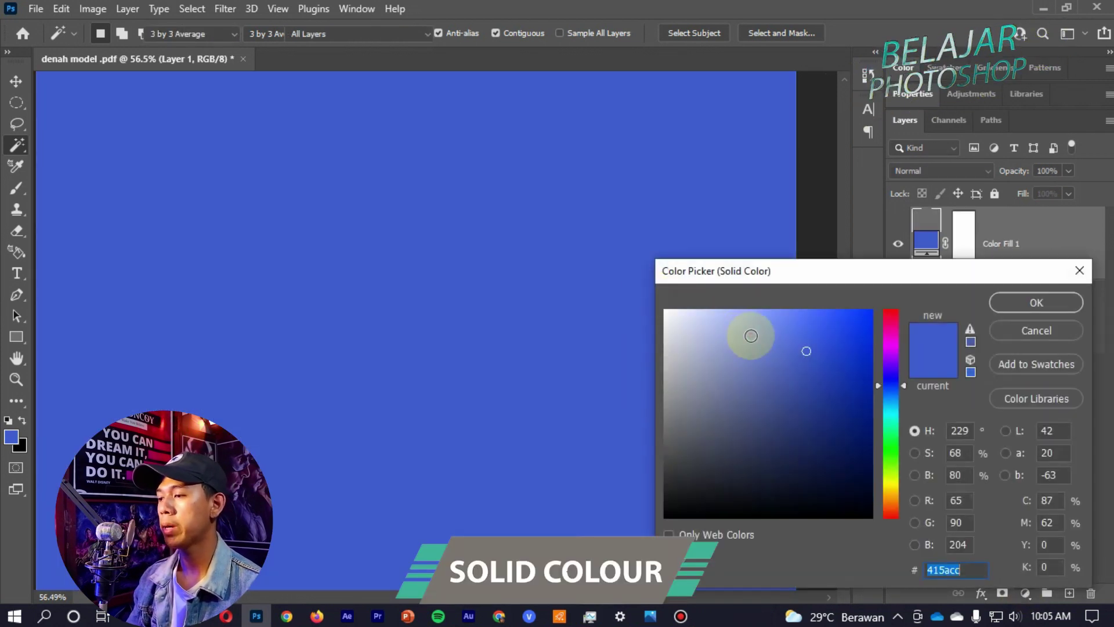
left_click_drag(750, 335, 656, 306)
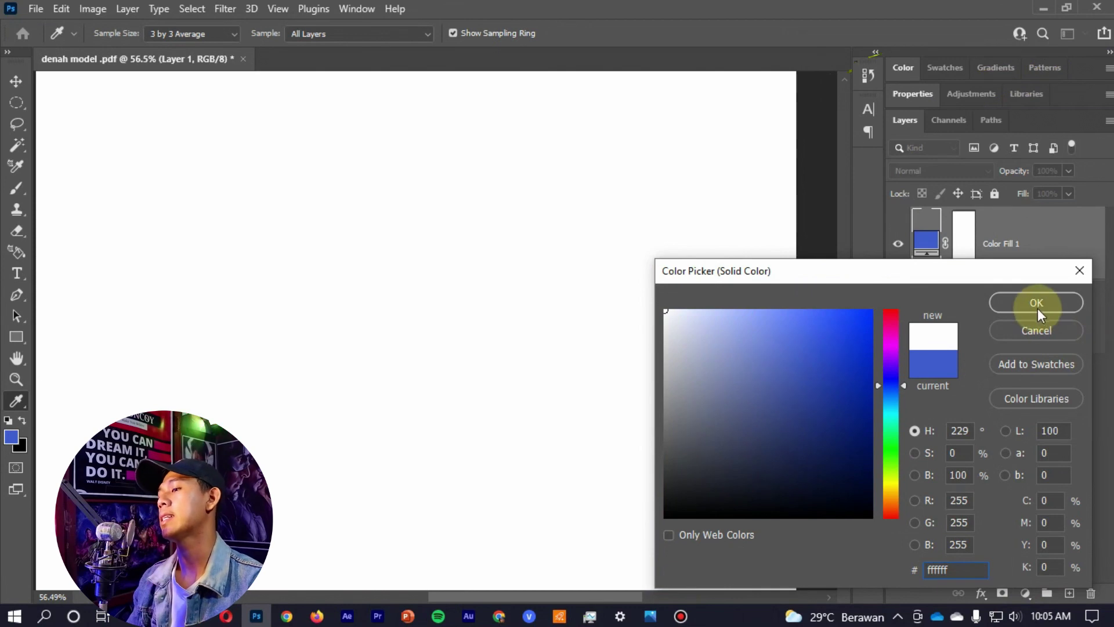
left_click(1036, 303)
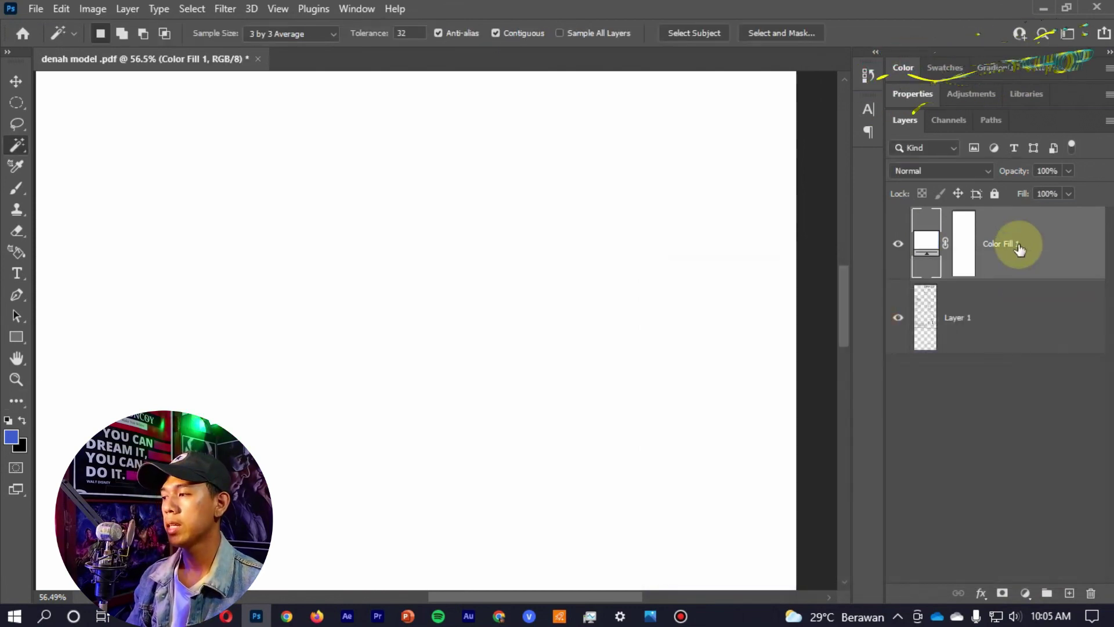
left_click_drag(1019, 248, 1021, 364)
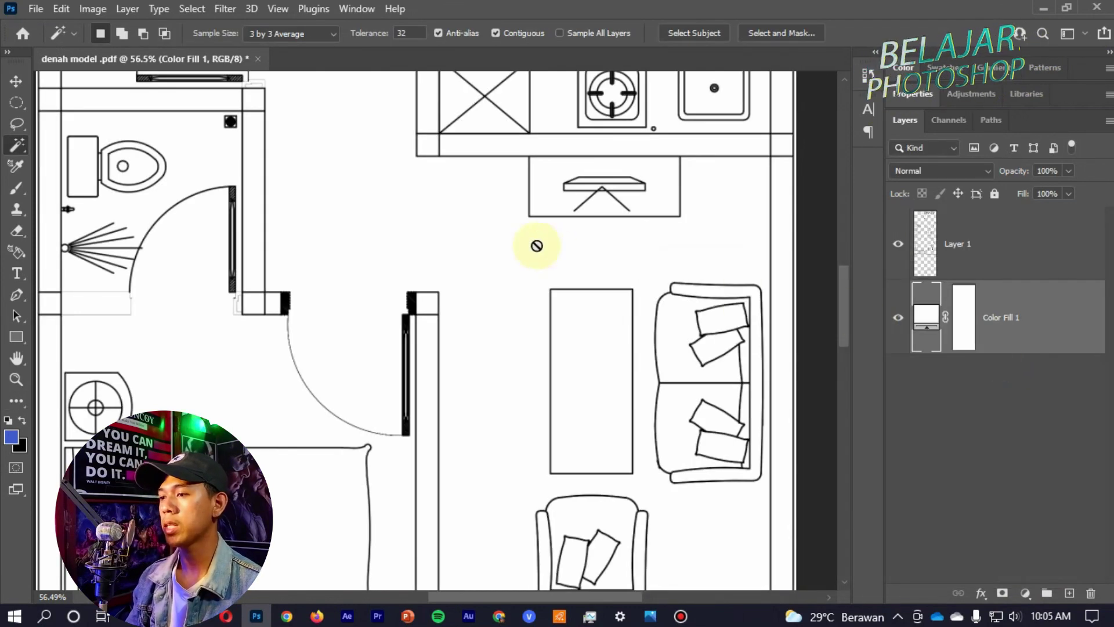
- Merge the white fill and Layer 1 into a single layer
key("v")
scroll(528, 303, "down", 5)
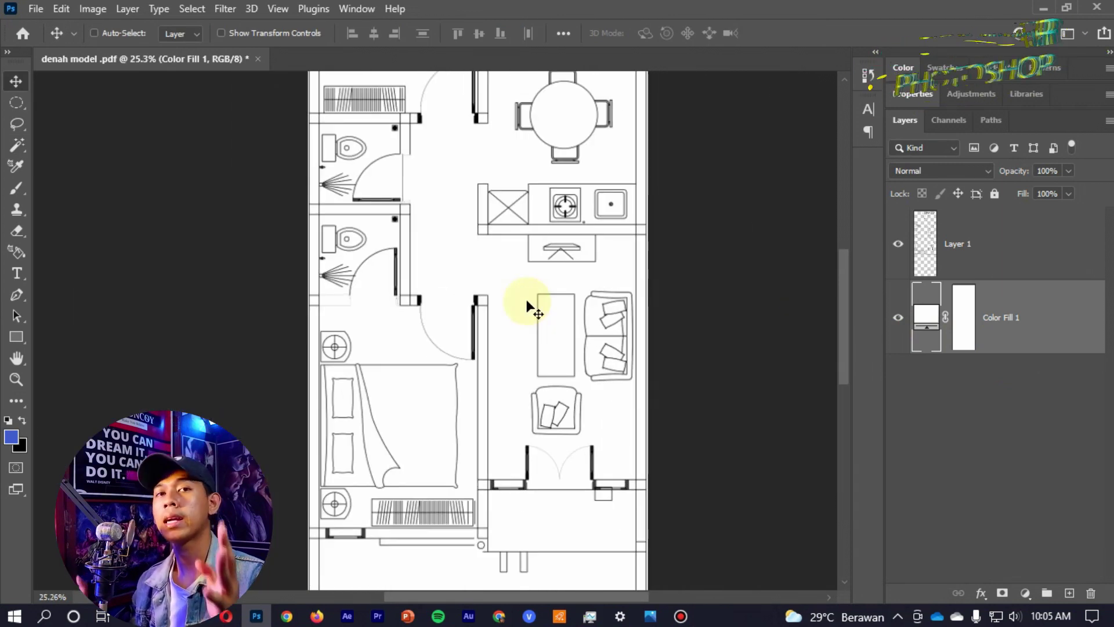
scroll(526, 300, "up", 2)
scroll(525, 300, "up", 3)
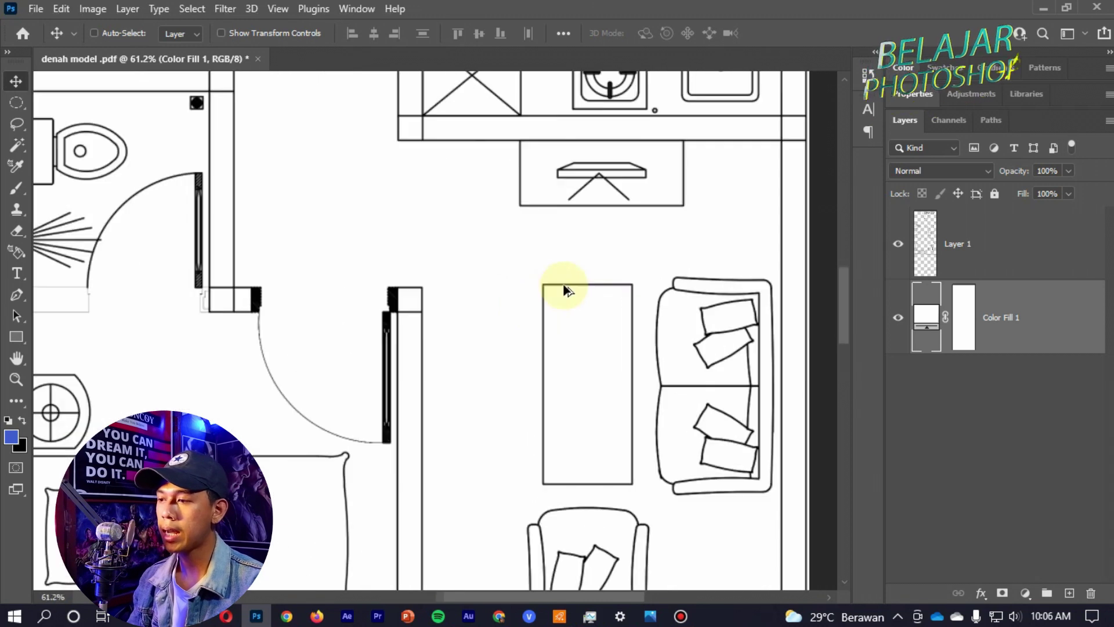
scroll(525, 300, "up", 3)
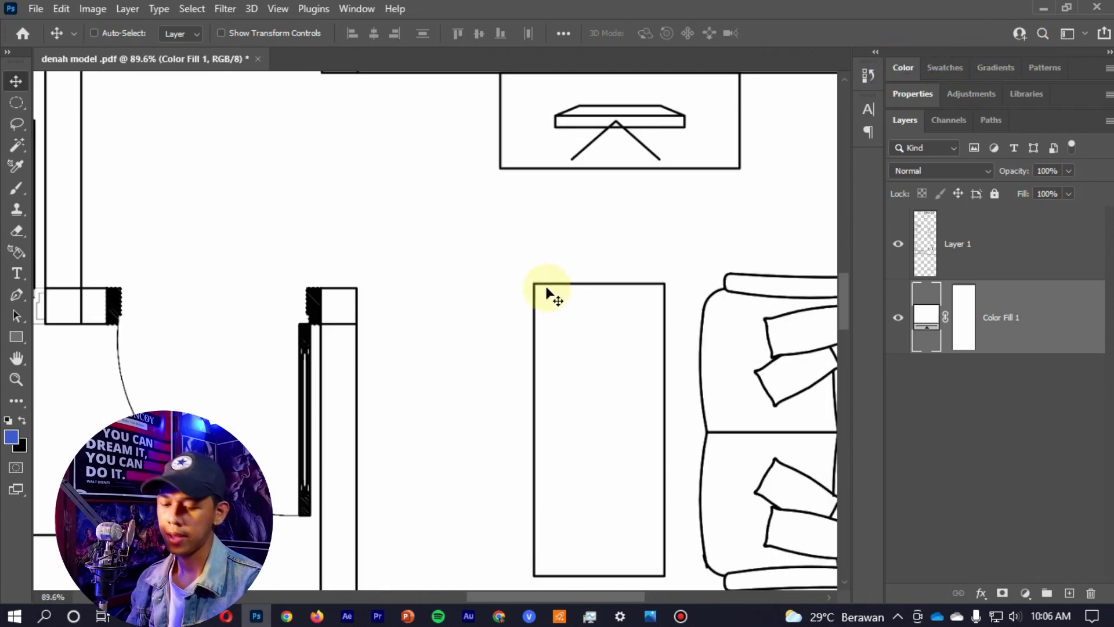
left_click(1007, 249, "shift")
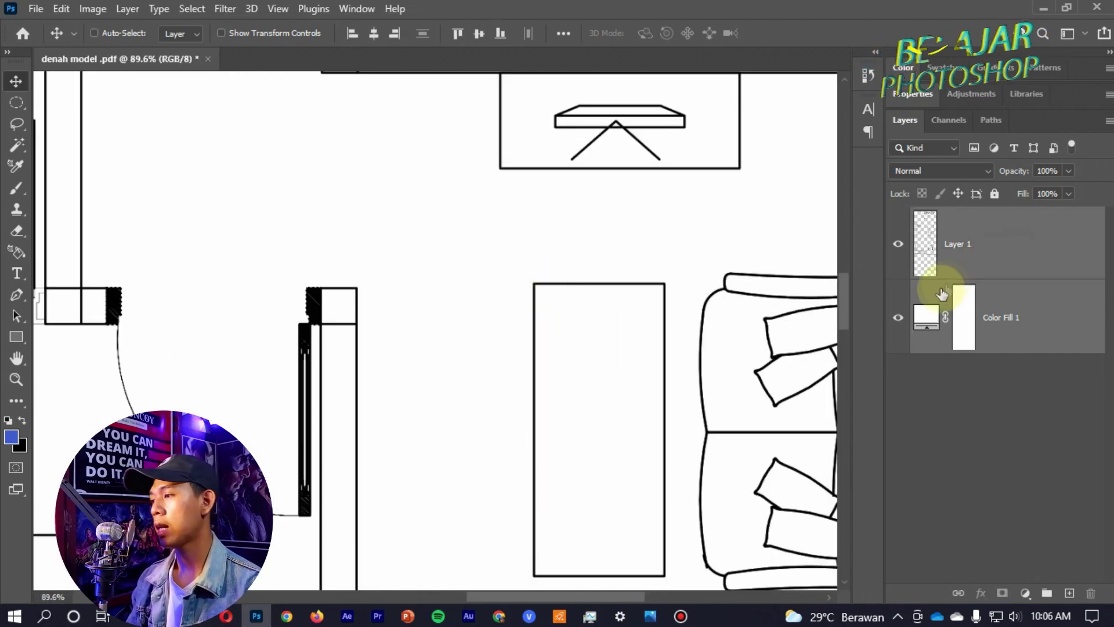
right_click(1038, 270)
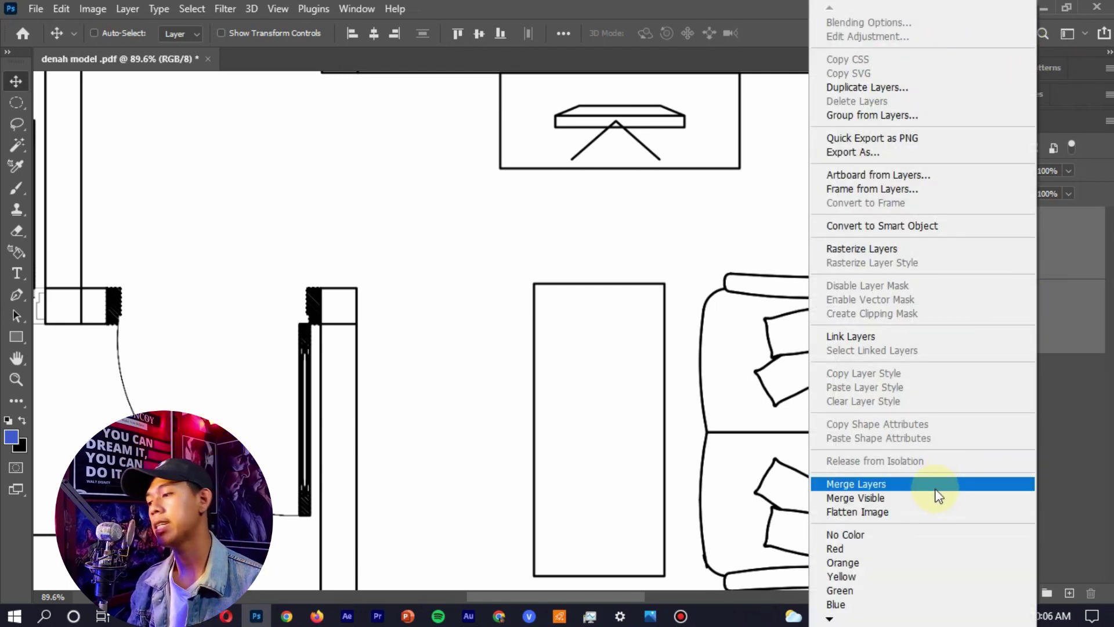
left_click(937, 488)
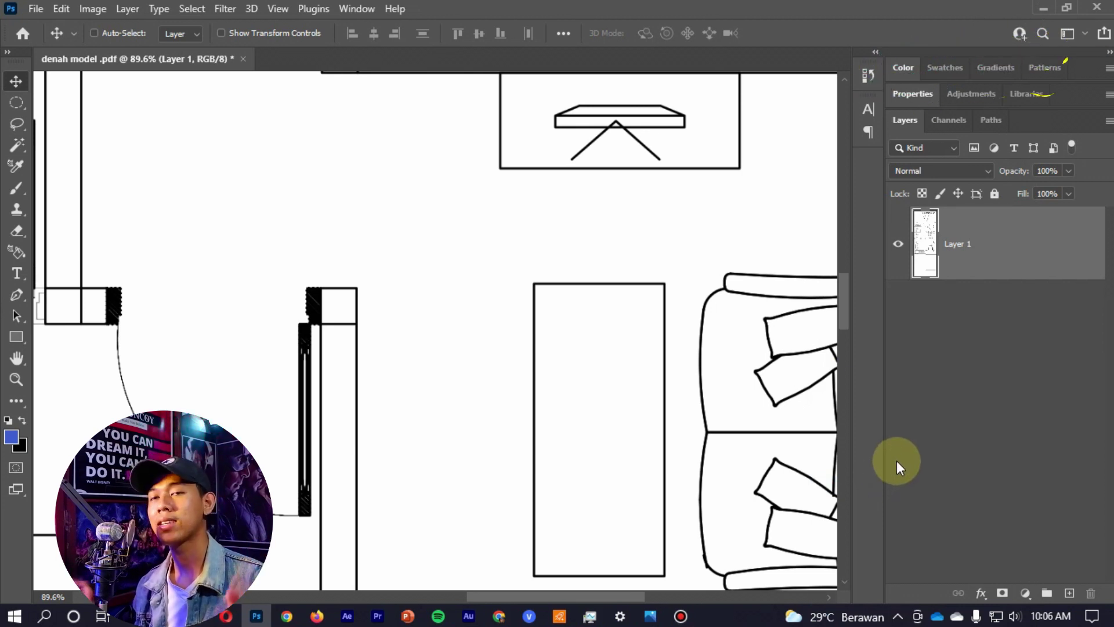
- Crop the canvas outward to about 2283 × 5318 px, leaving transparent margins around the plan
key("ctrl+0")
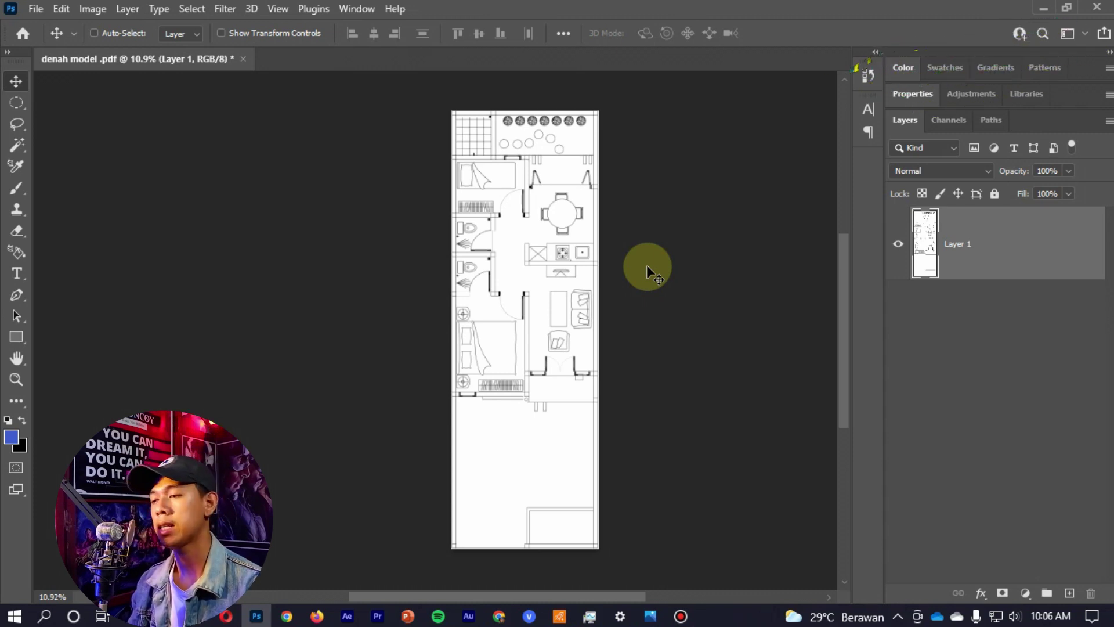
key("c")
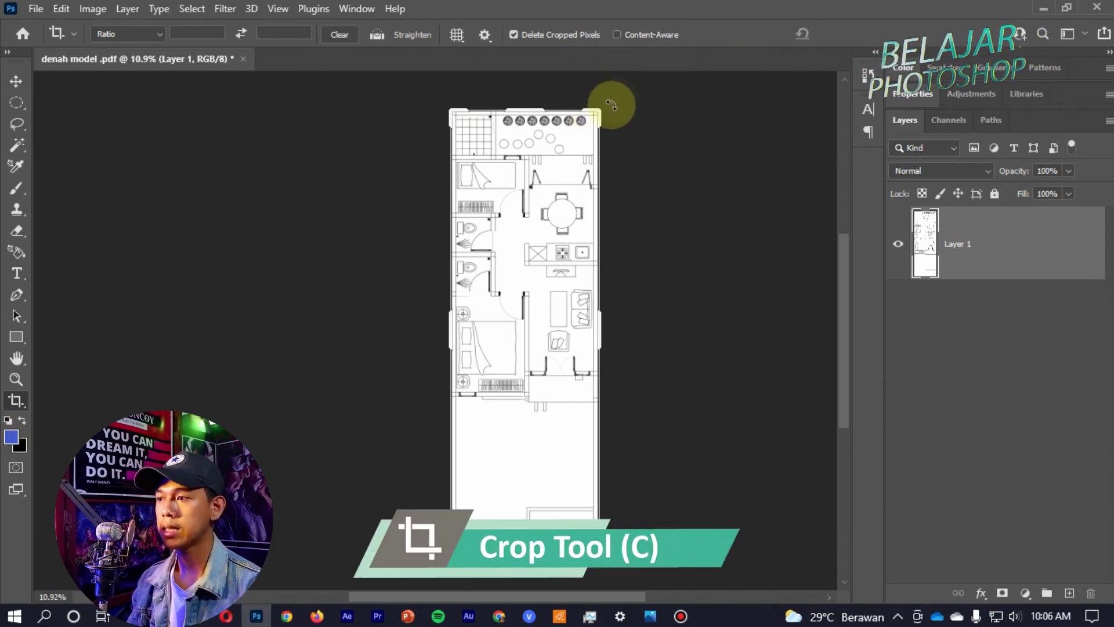
left_click_drag(611, 105, 641, 83)
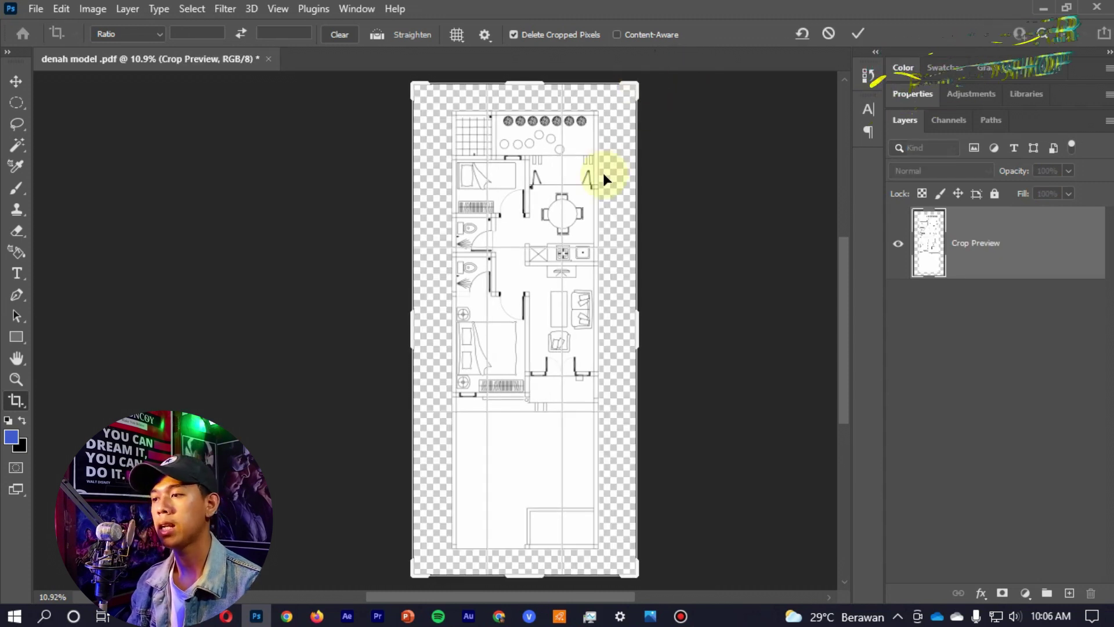
key("Return")
key("v")
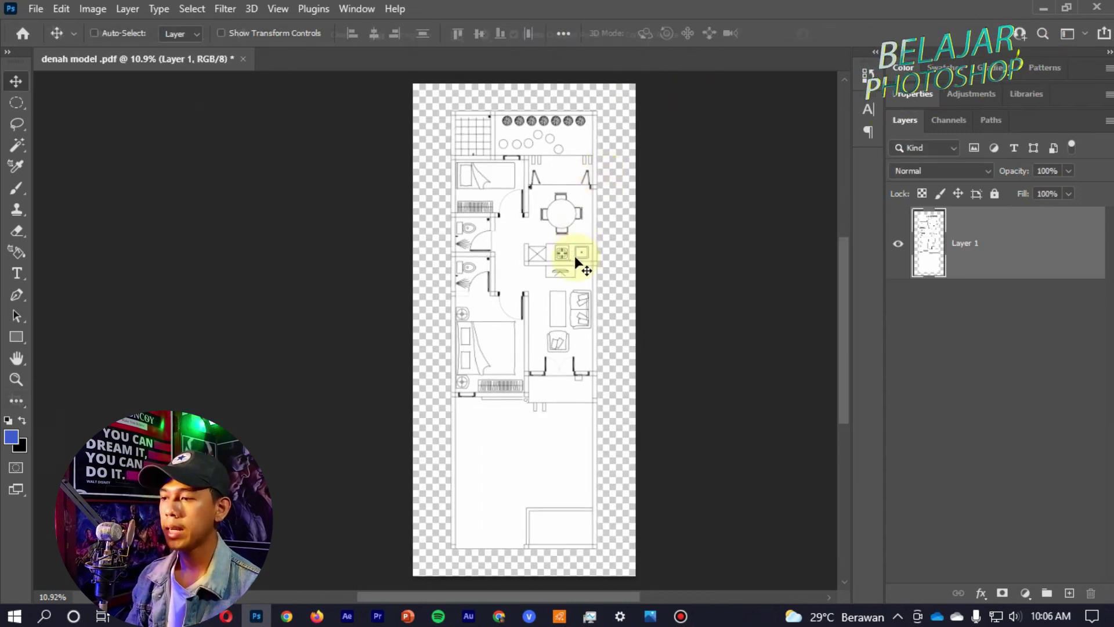
scroll(580, 244, "up", 2)
scroll(638, 320, "down", 4)
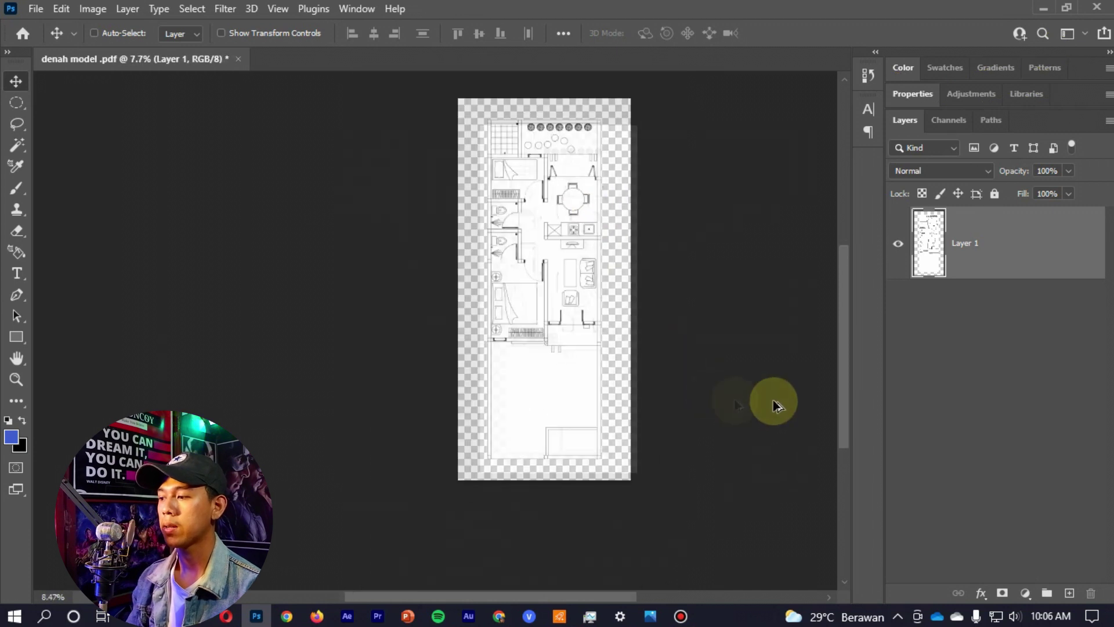
scroll(773, 399, "up", 2)
left_click(1025, 585)
- Place a white Color Fill 1 layer under Layer 1 to whiten the new canvas margins
left_click(1056, 302)
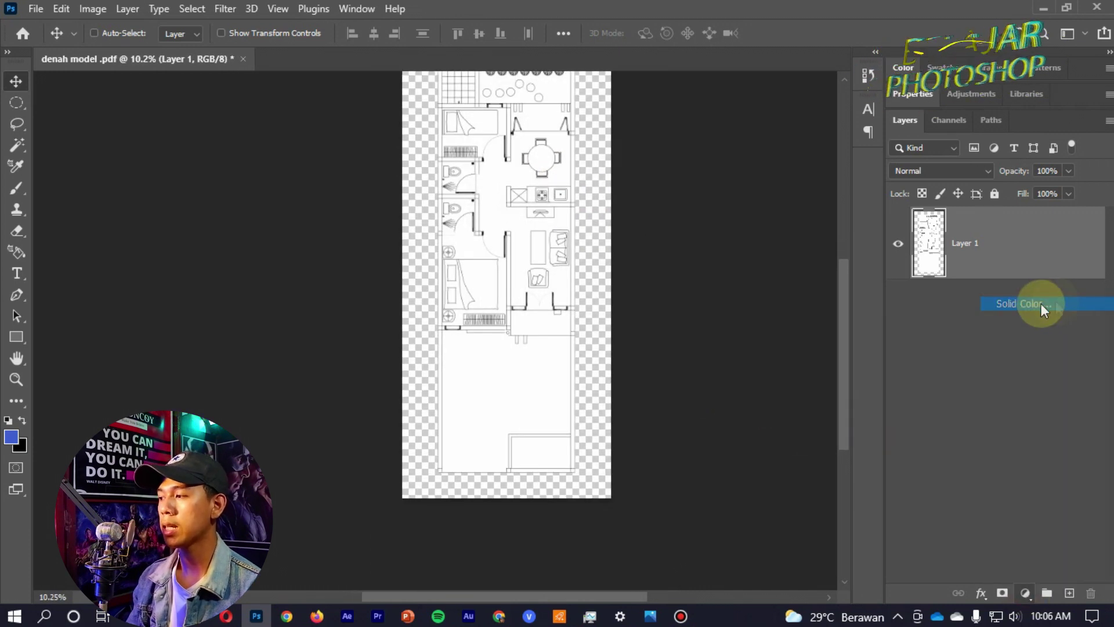
left_click_drag(740, 323, 641, 294)
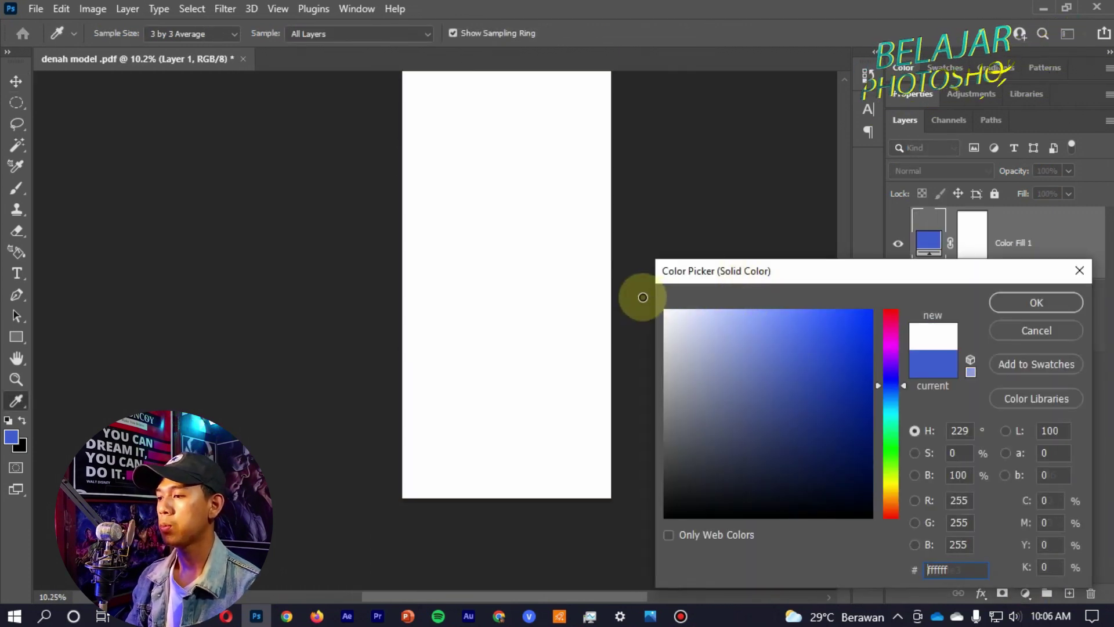
left_click(1036, 301)
left_click_drag(1019, 243, 1015, 356)
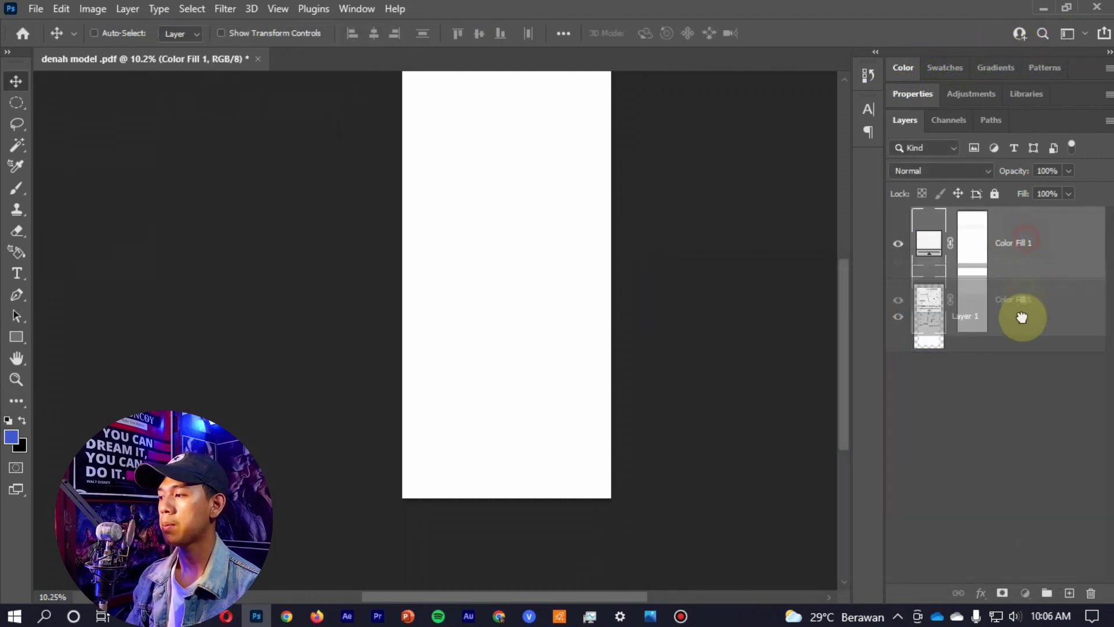
scroll(487, 256, "up", 5)
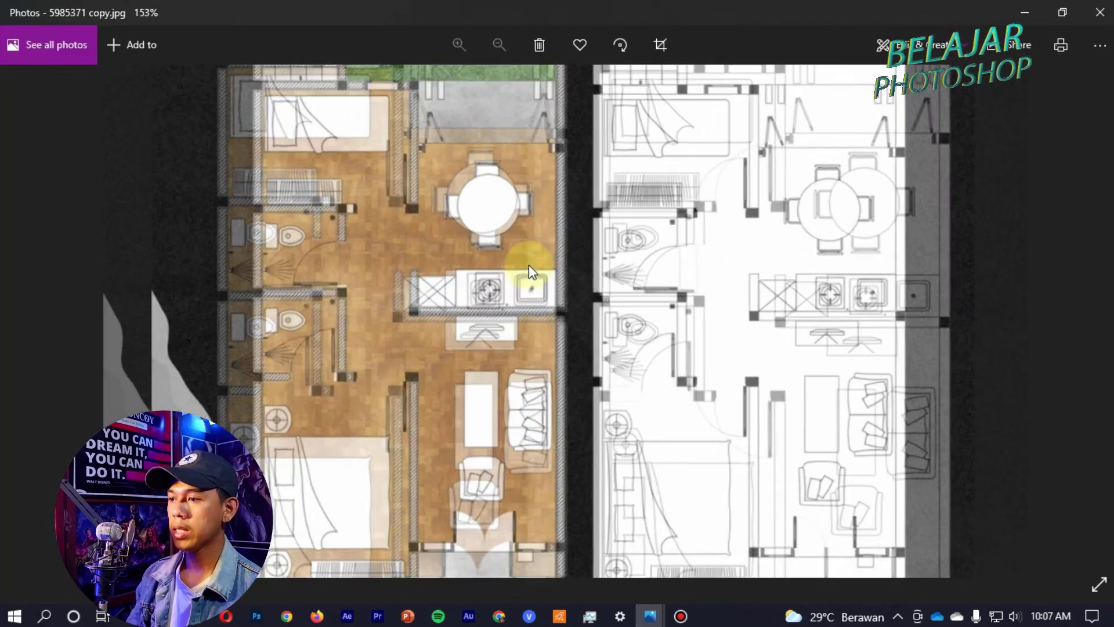
scroll(528, 265, "up", 3)
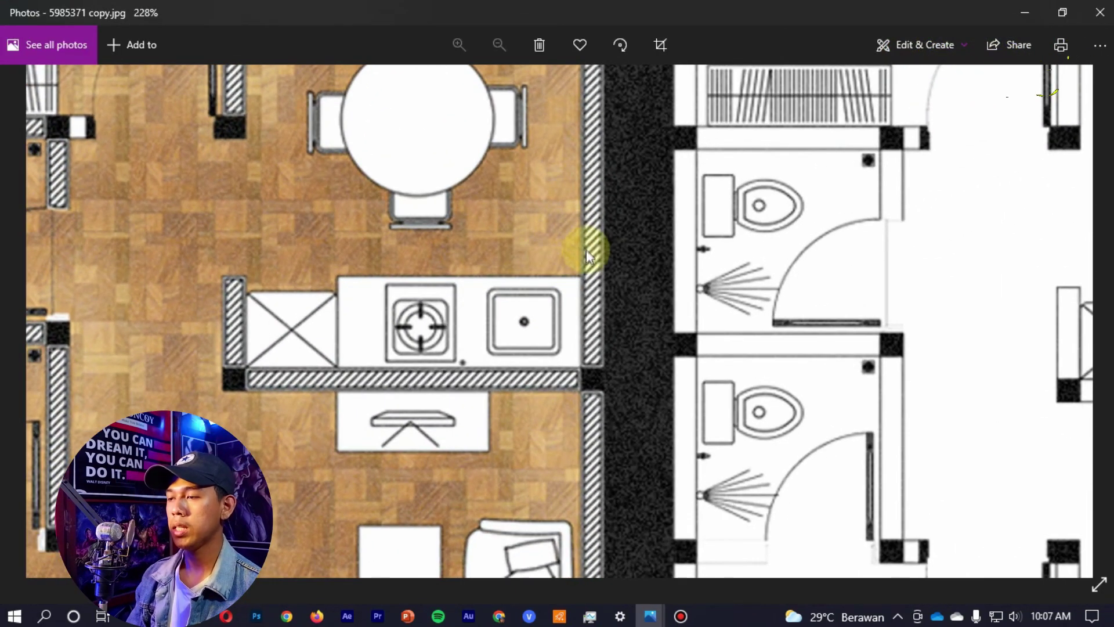
scroll(586, 249, "down", 2)
scroll(584, 207, "down", 2)
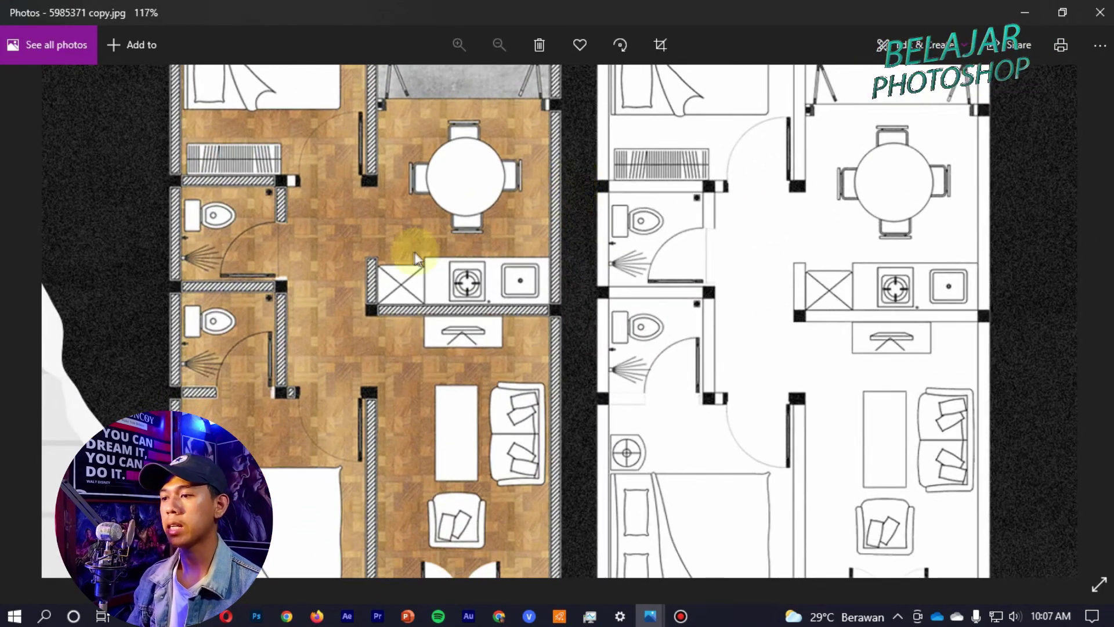
left_click(1044, 8)
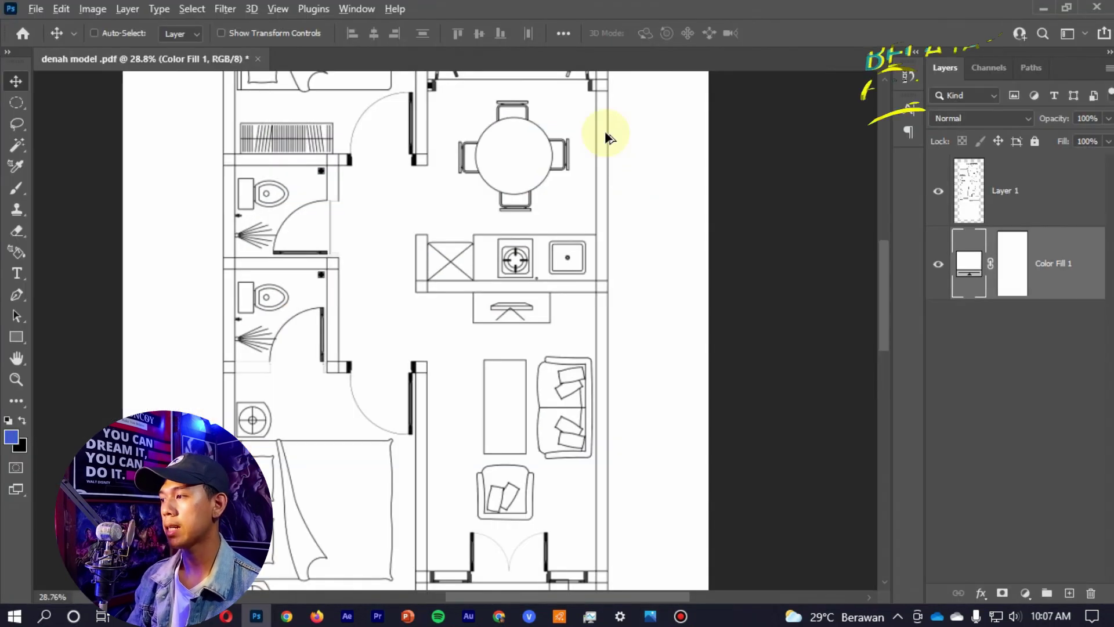
- Select the floor plan line-work layer and switch to the Magic Wand tool
scroll(605, 138, "up", 1)
left_click(1070, 194)
scroll(586, 200, "up", 2)
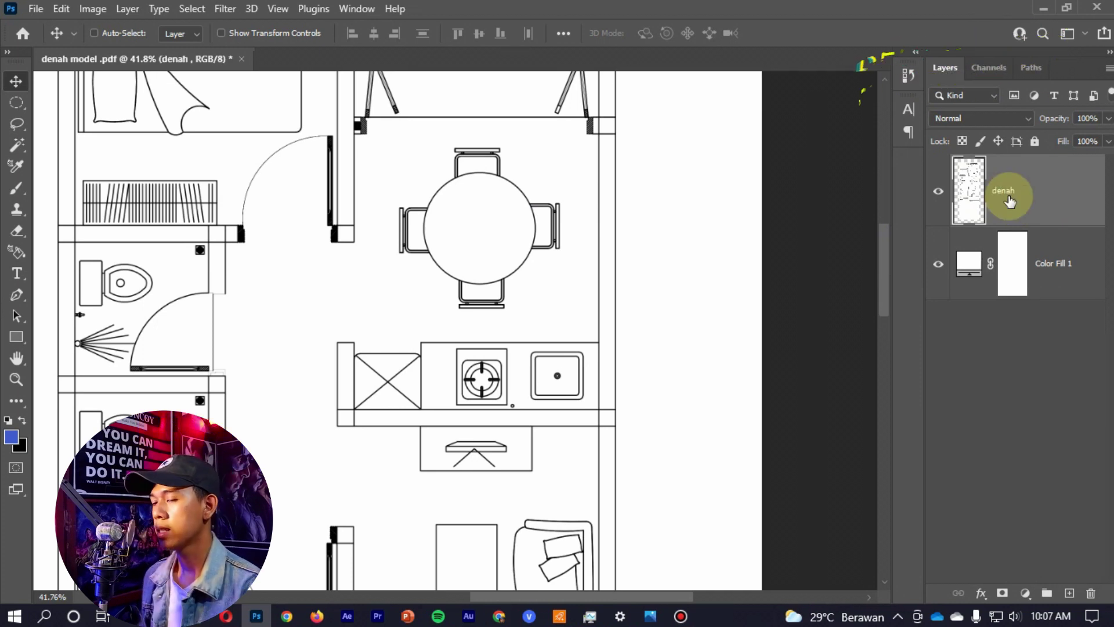
key("e")
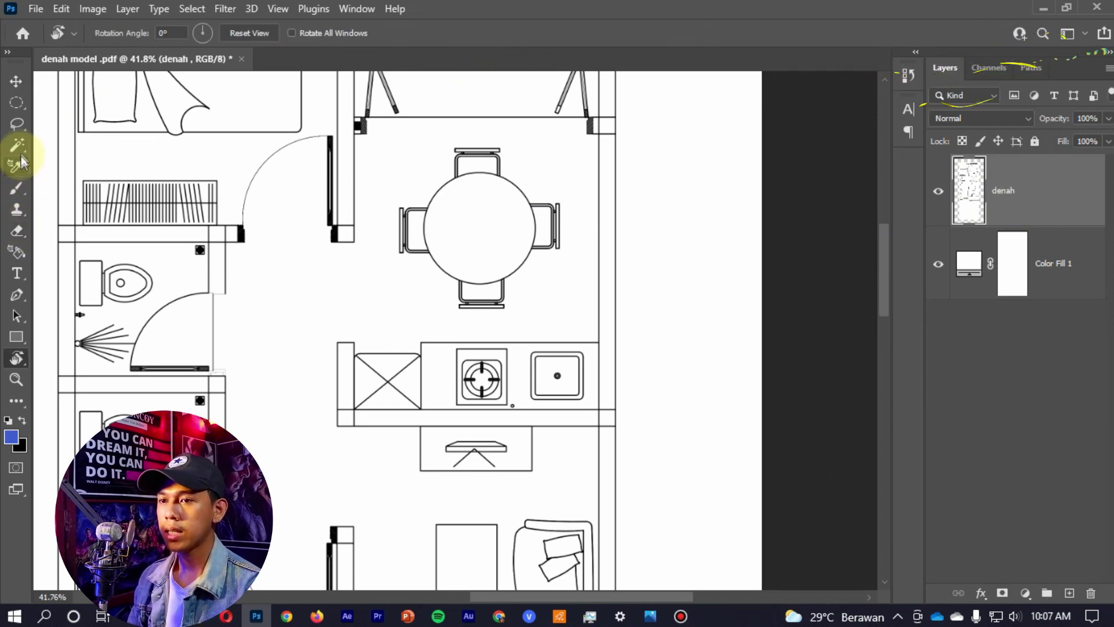
left_click(16, 145)
left_click(84, 175)
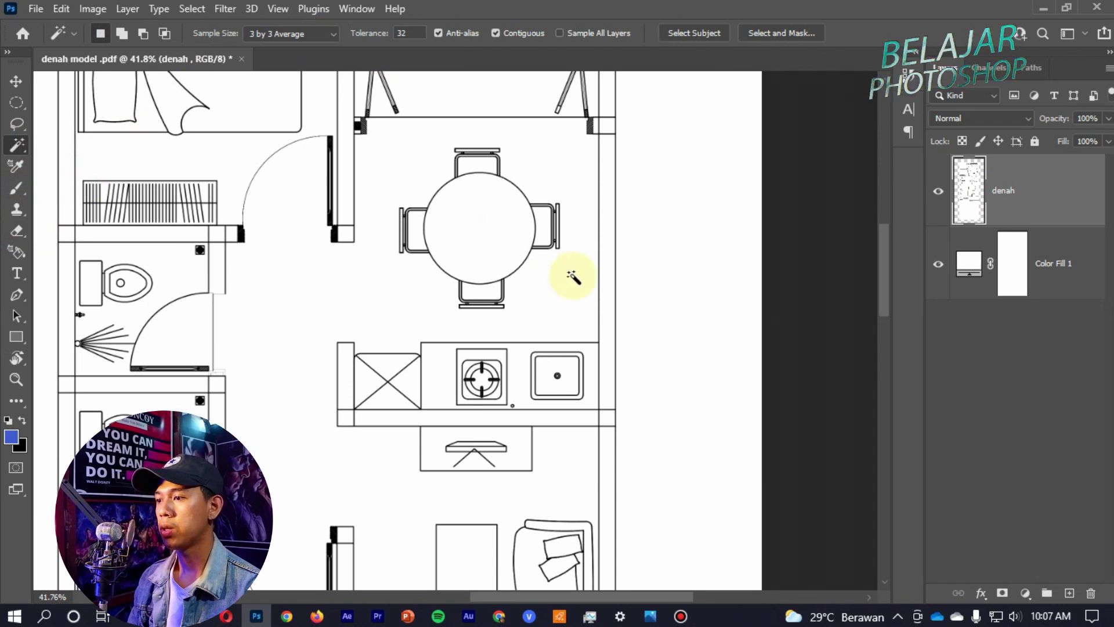
- Set the Magic Wand to Add to selection mode
scroll(601, 174, "up", 5)
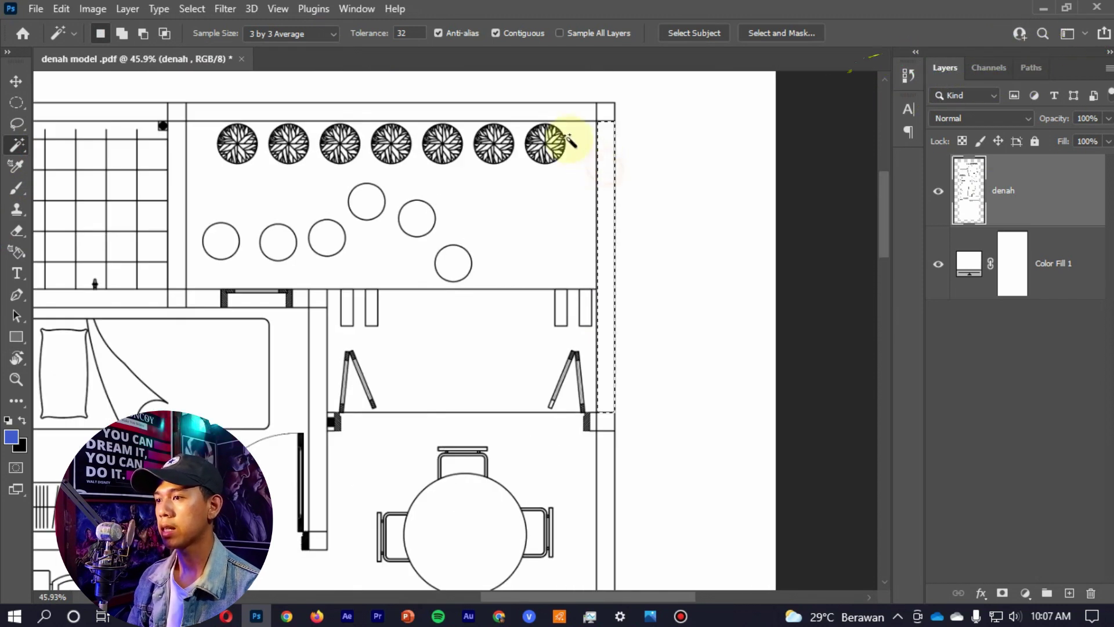
scroll(574, 113, "down", 3)
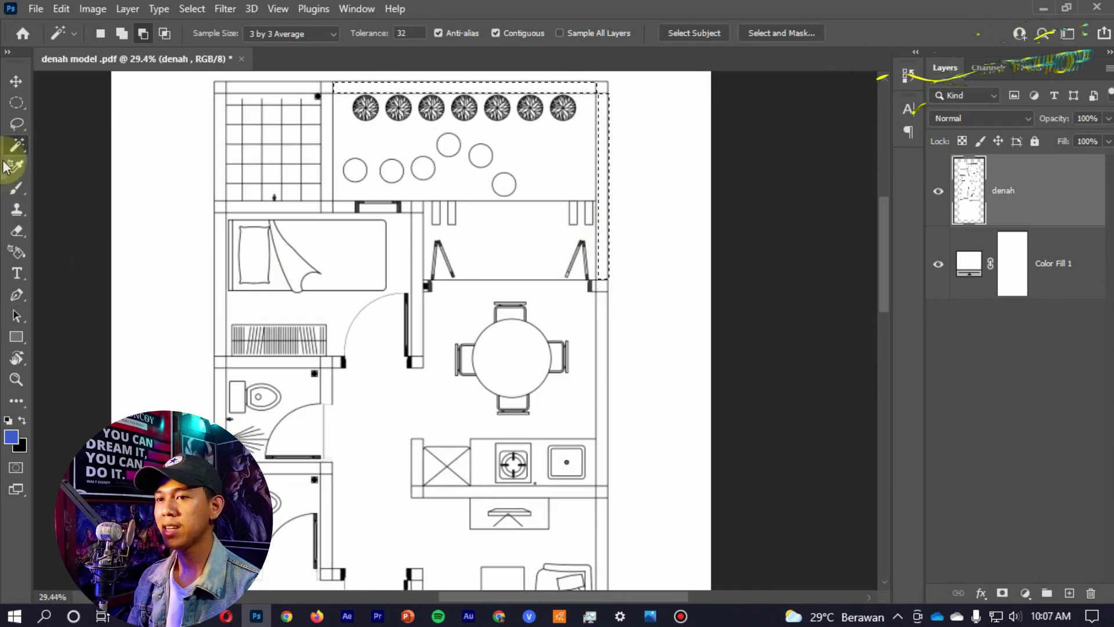
right_click(16, 148)
left_click(100, 176)
left_click(121, 33)
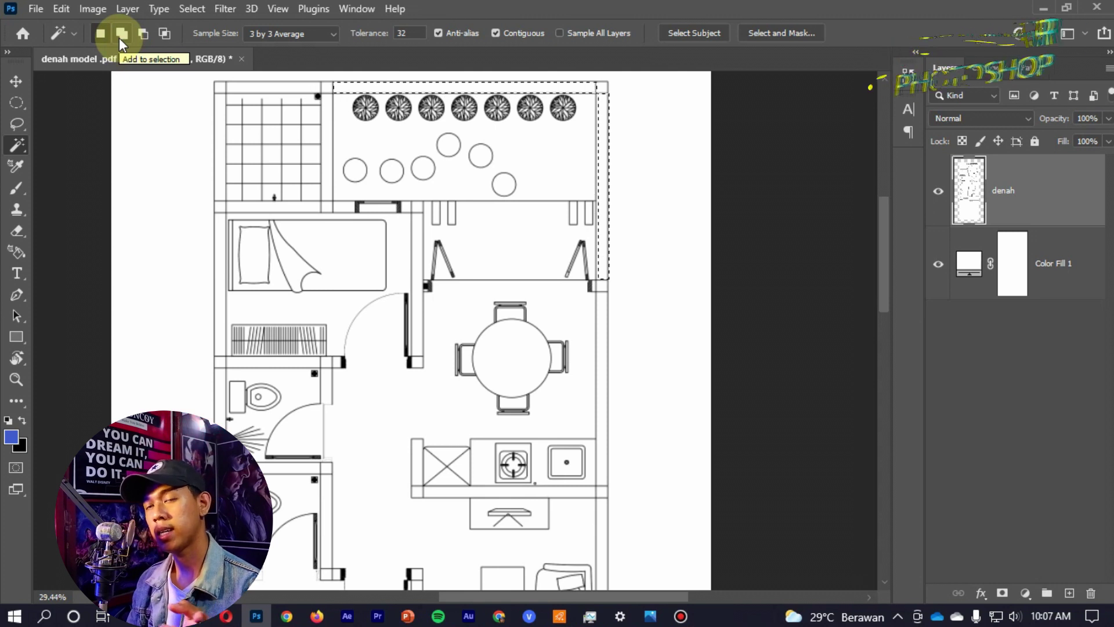
- Add the kitchen counter strip, the strip below it, the door-side strip and the small wall box to the selection
scroll(603, 319, "up", 2)
scroll(608, 347, "down", 3)
left_click(567, 452)
scroll(572, 438, "up", 1)
left_click(621, 478)
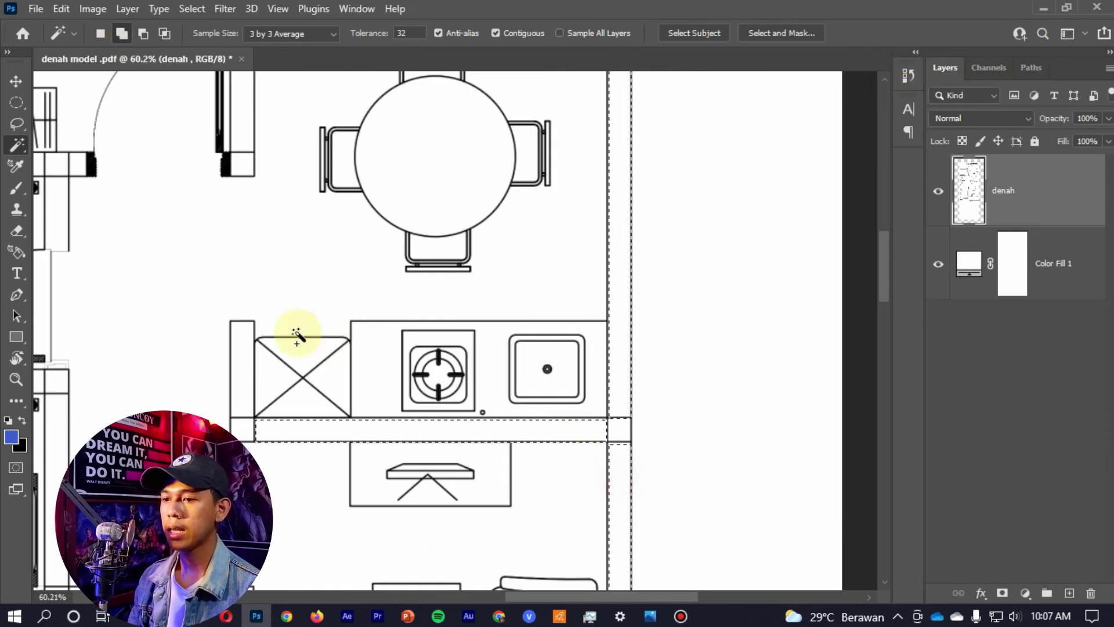
scroll(297, 336, "up", 1)
scroll(228, 373, "up", 3)
left_click(244, 204)
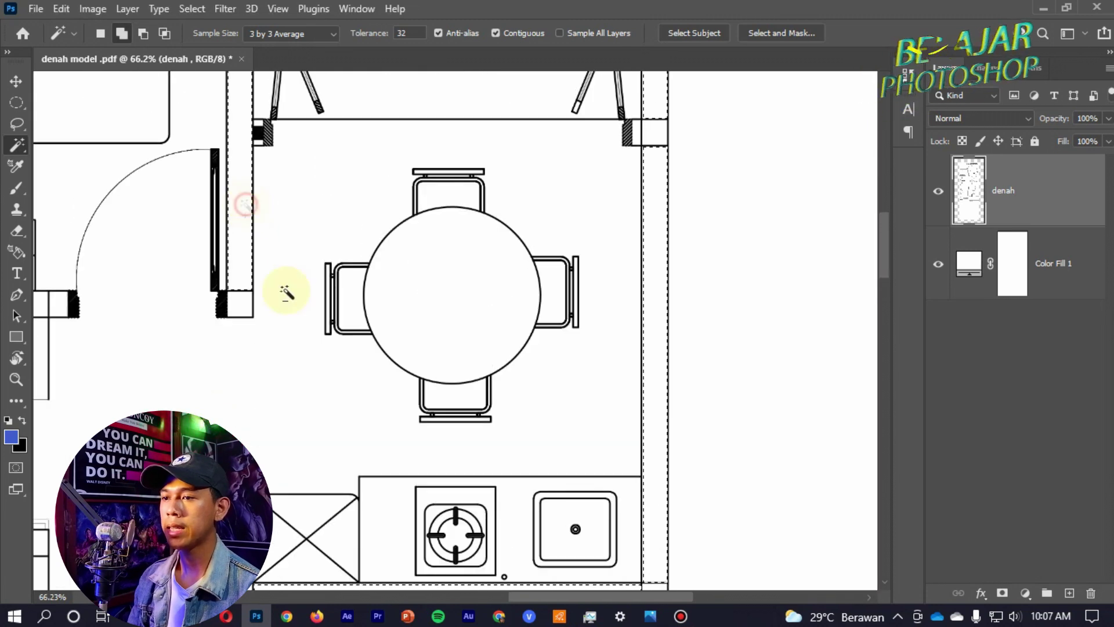
scroll(286, 293, "down", 3)
scroll(186, 211, "up", 3)
left_click(145, 210)
- Add the corridor strip and the lower-left, right and toilet-side wall columns to the selection
scroll(144, 211, "up", 2)
scroll(365, 240, "down", 1)
scroll(360, 209, "down", 2)
scroll(566, 293, "down", 2)
scroll(398, 155, "up", 3)
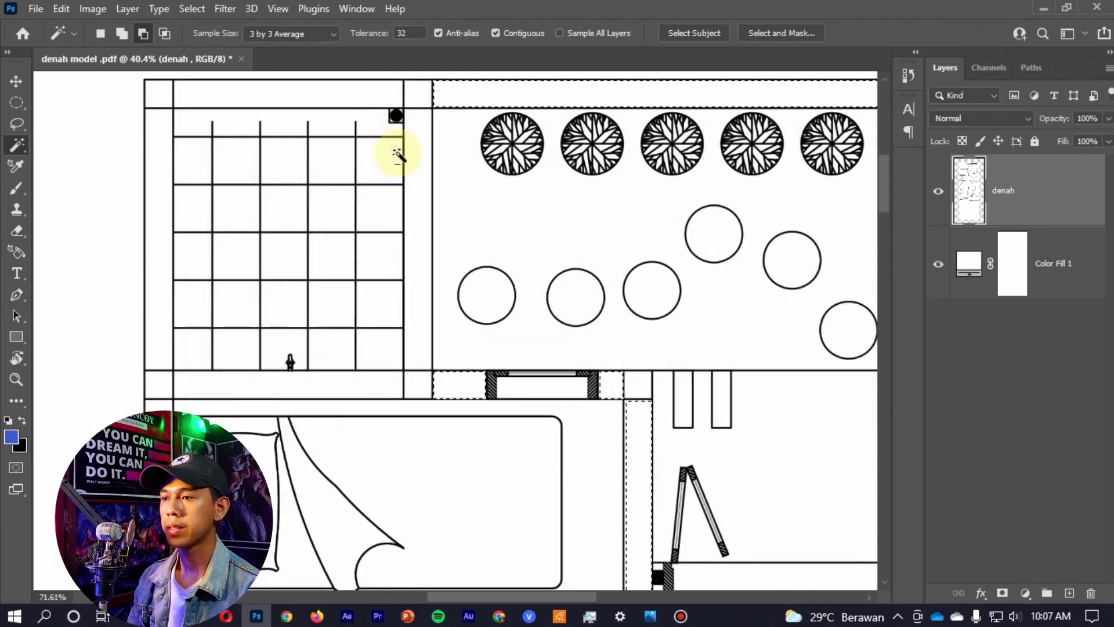
scroll(398, 156, "up", 2)
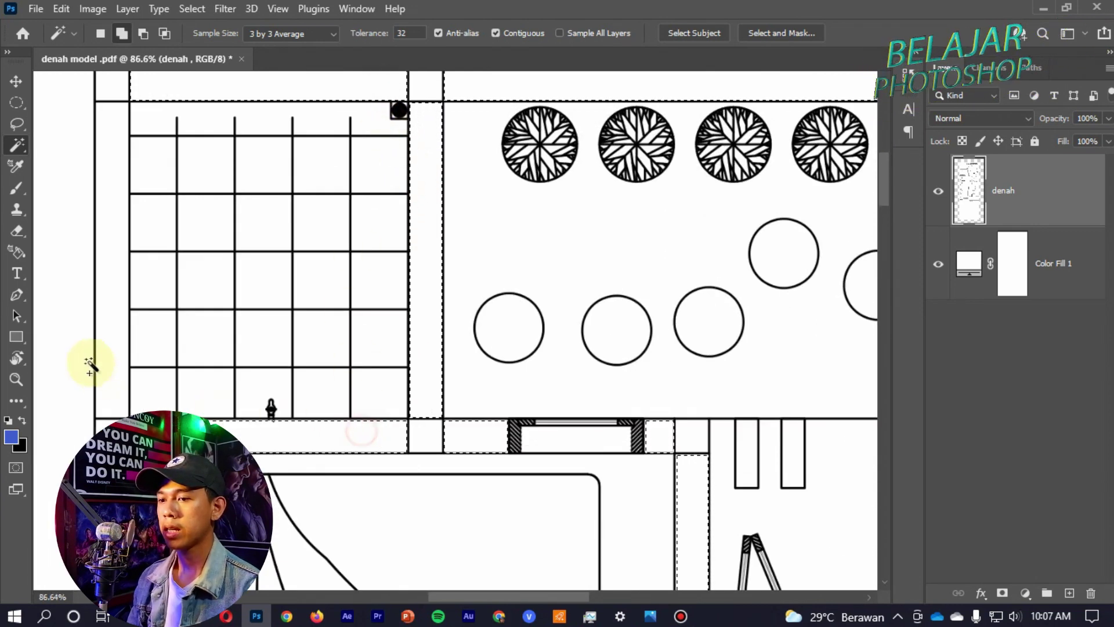
scroll(108, 329, "down", 2)
scroll(149, 356, "down", 2)
scroll(294, 182, "down", 2)
scroll(228, 291, "down", 2)
scroll(238, 287, "up", 3)
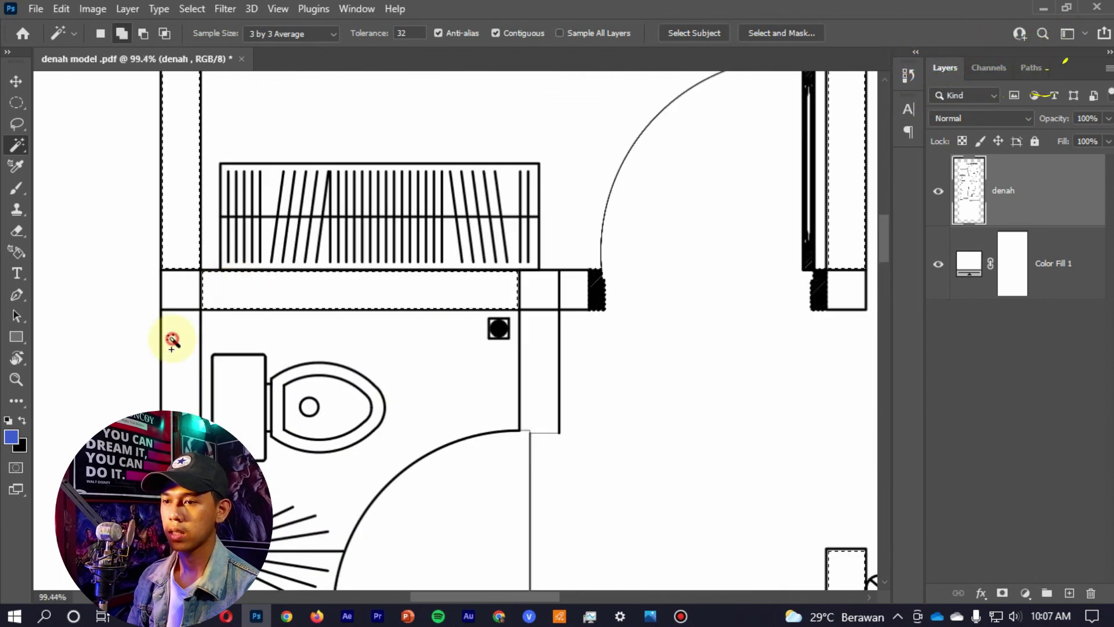
scroll(360, 207, "down", 2)
scroll(360, 241, "down", 2)
scroll(428, 95, "up", 2)
scroll(424, 203, "down", 1)
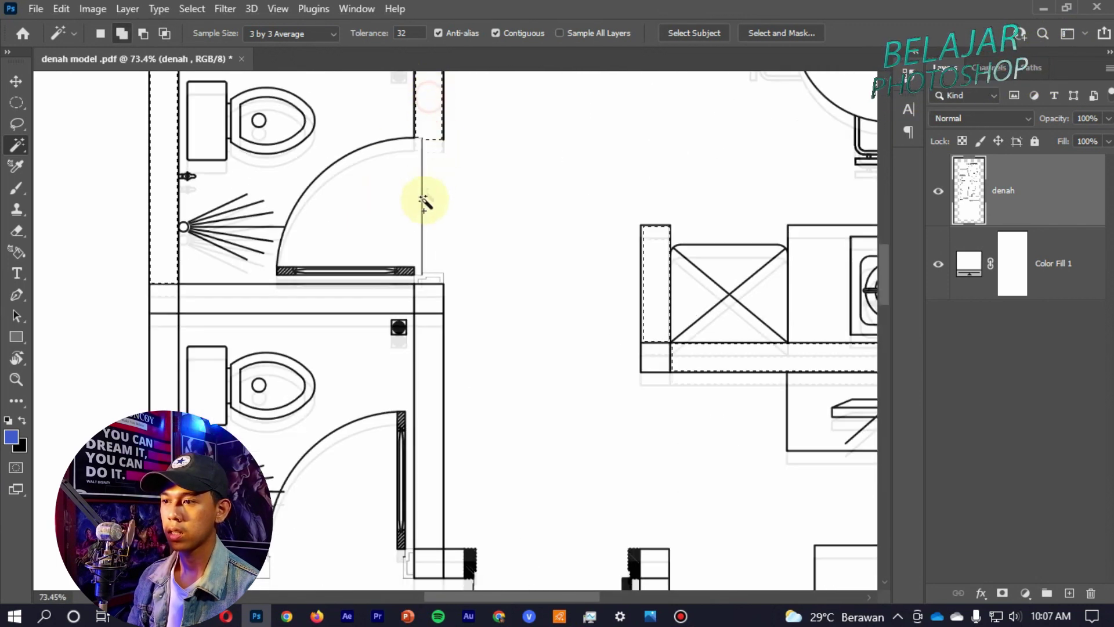
scroll(407, 348, "up", 2)
left_click(324, 286)
left_click(87, 348)
left_click(448, 366)
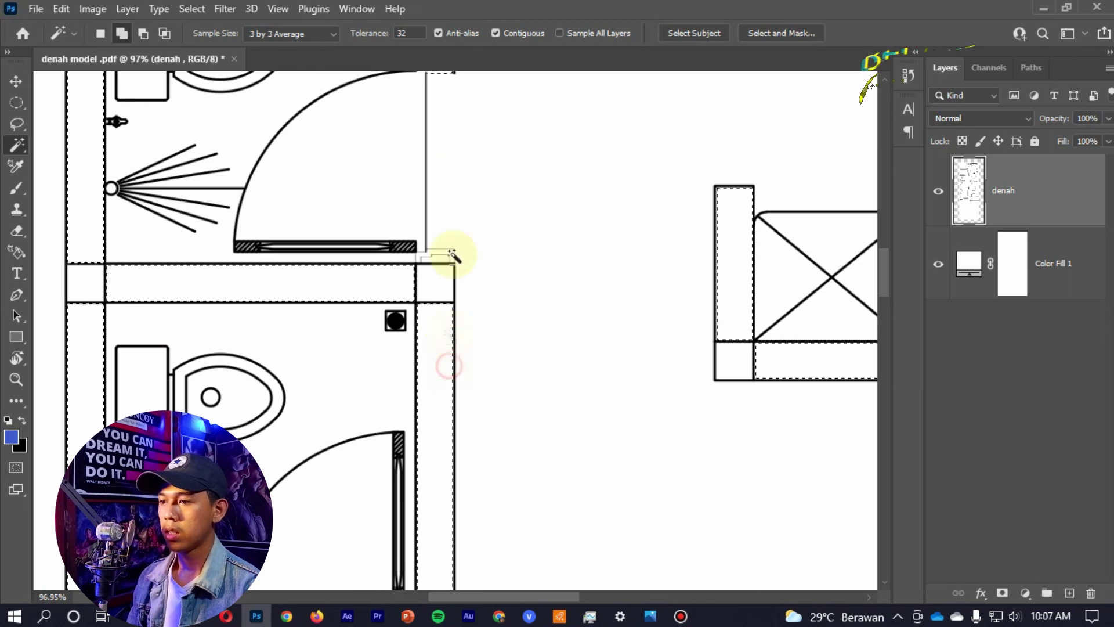
scroll(452, 254, "down", 3)
scroll(256, 323, "up", 2)
scroll(226, 297, "up", 1)
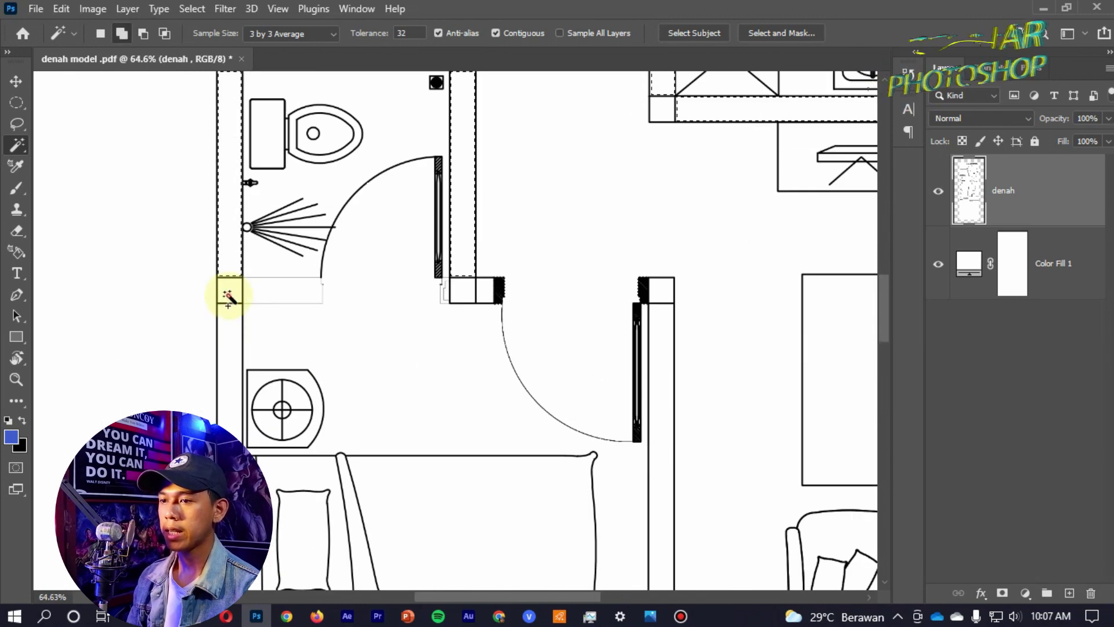
left_click(230, 337)
- Add the window and living-room wall strips plus the bottom room walls to the selection
scroll(265, 248, "down", 2)
scroll(273, 248, "down", 1)
scroll(428, 236, "up", 1)
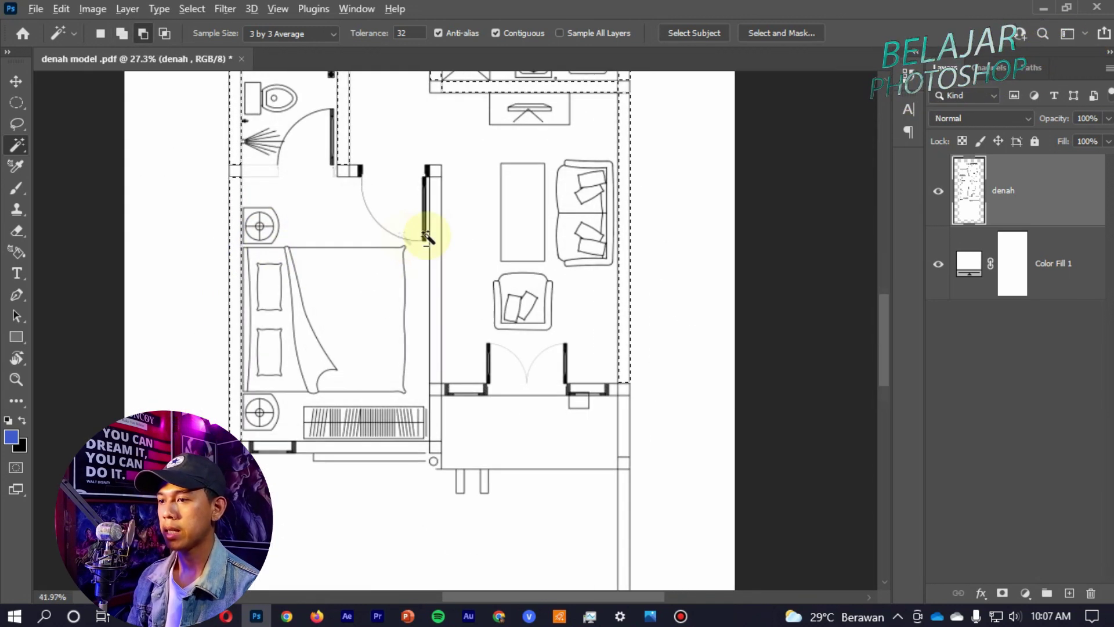
scroll(456, 250, "up", 2)
scroll(482, 325, "down", 3)
scroll(459, 442, "up", 1)
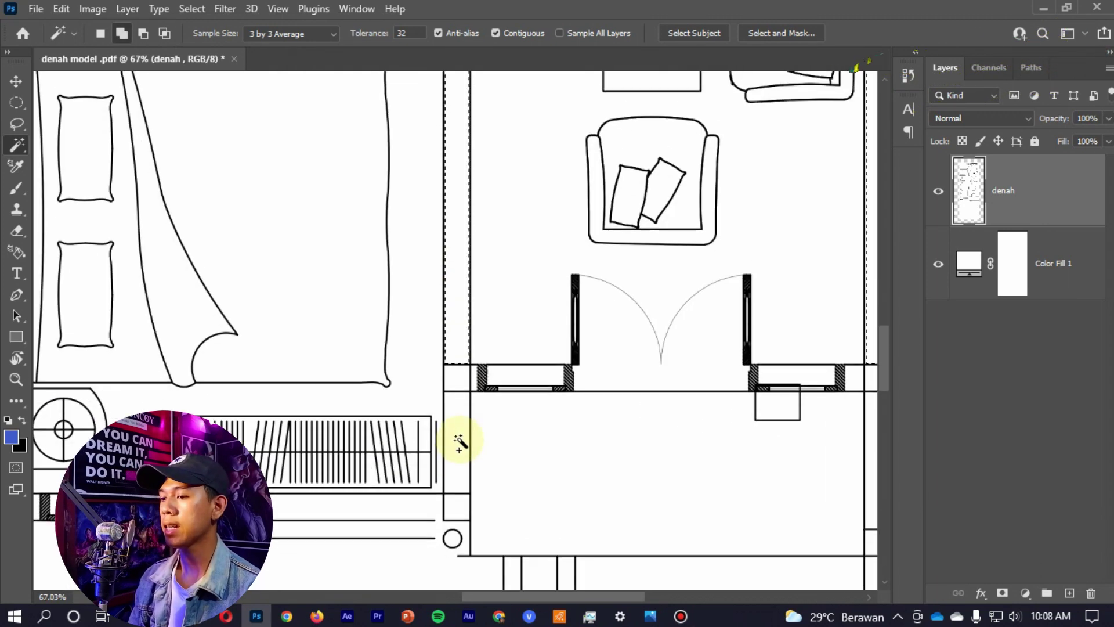
scroll(344, 430, "down", 1)
scroll(291, 447, "up", 1)
scroll(291, 448, "up", 1)
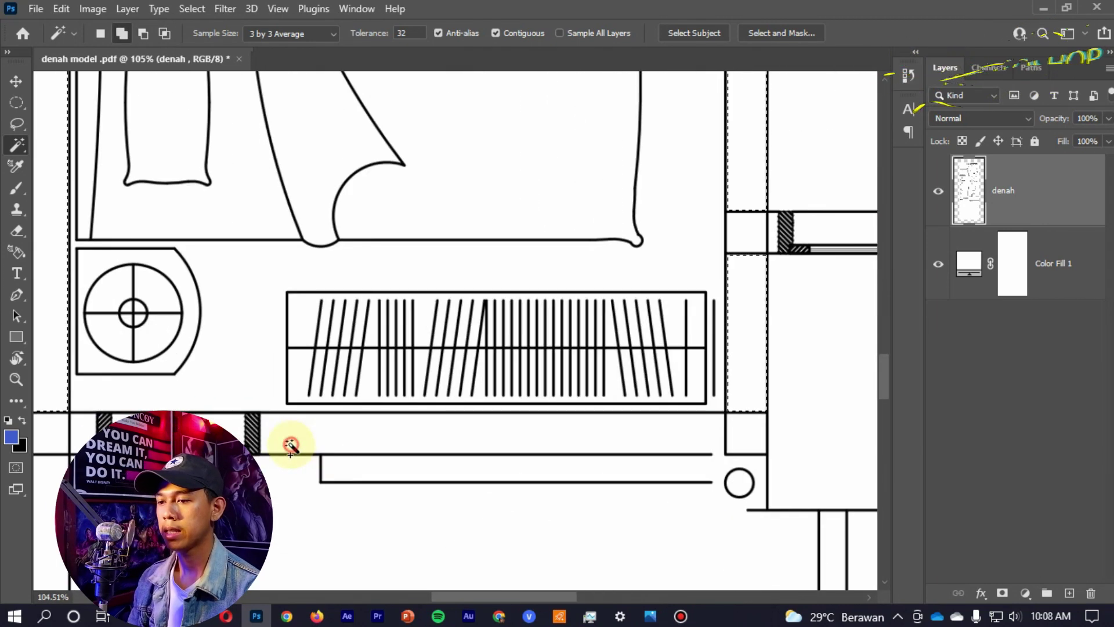
scroll(290, 447, "up", 1)
scroll(355, 331, "down", 1)
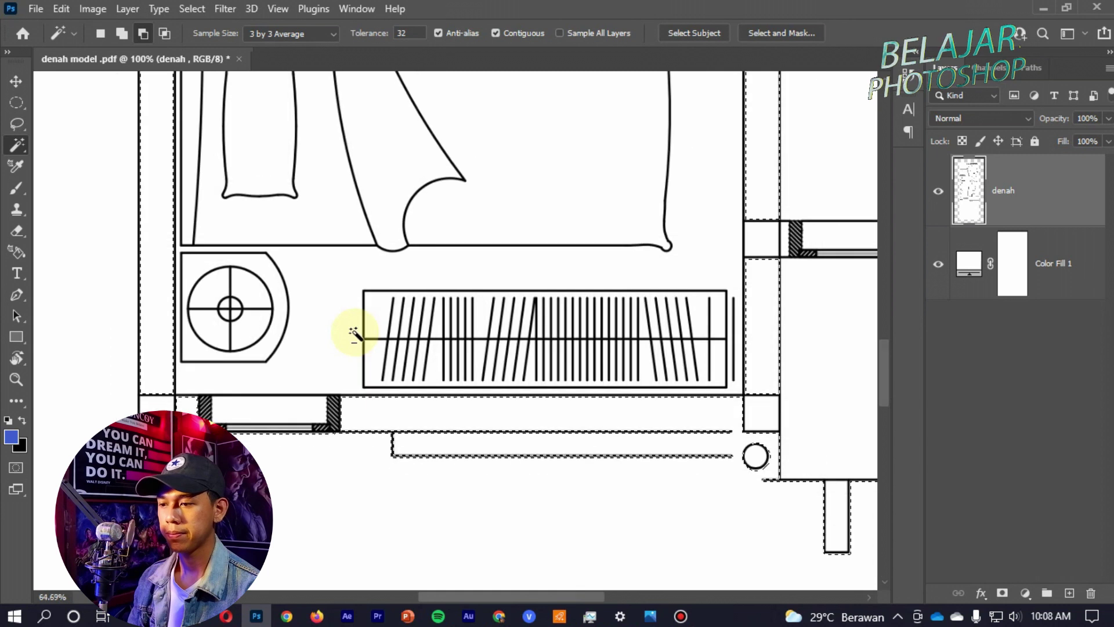
scroll(361, 339, "down", 3)
scroll(508, 359, "up", 1)
scroll(493, 369, "up", 1)
scroll(493, 369, "up", 5)
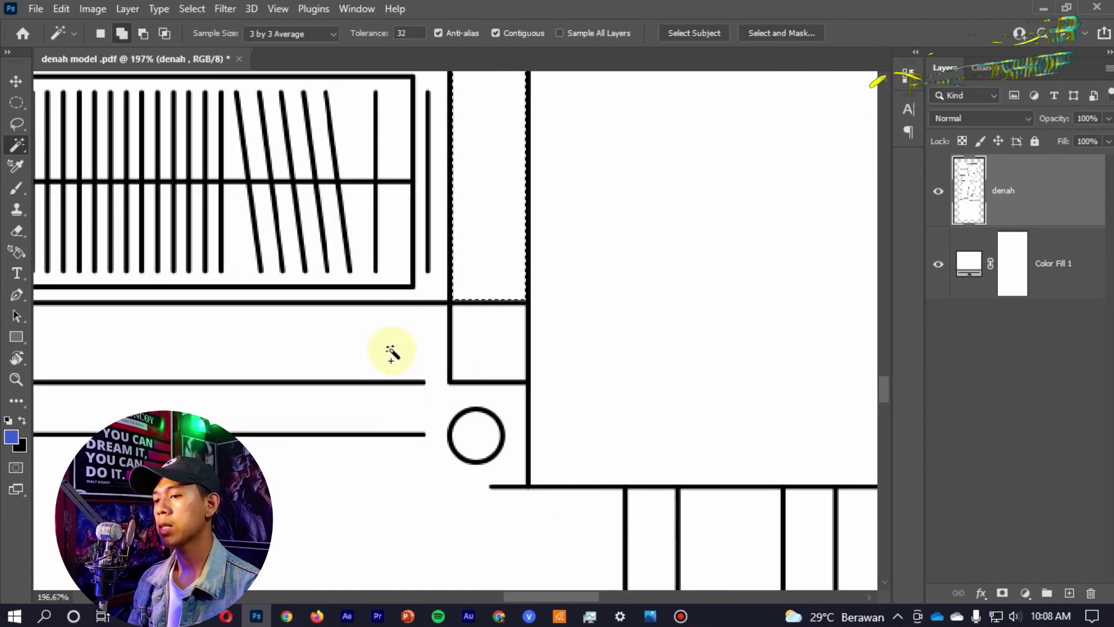
scroll(391, 352, "down", 2)
scroll(398, 304, "down", 2)
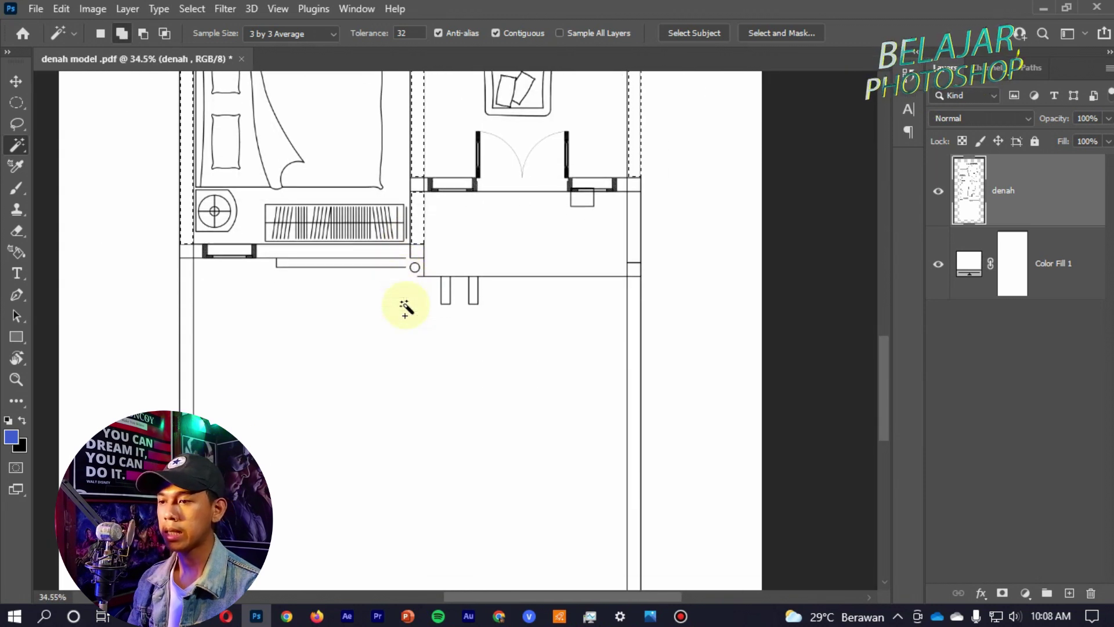
scroll(180, 286, "up", 1)
scroll(359, 279, "down", 2)
scroll(504, 316, "up", 1)
scroll(531, 306, "up", 1)
left_click(551, 290, "shift")
scroll(574, 256, "down", 2)
scroll(569, 229, "up", 3)
scroll(557, 232, "up", 2)
left_click(555, 234)
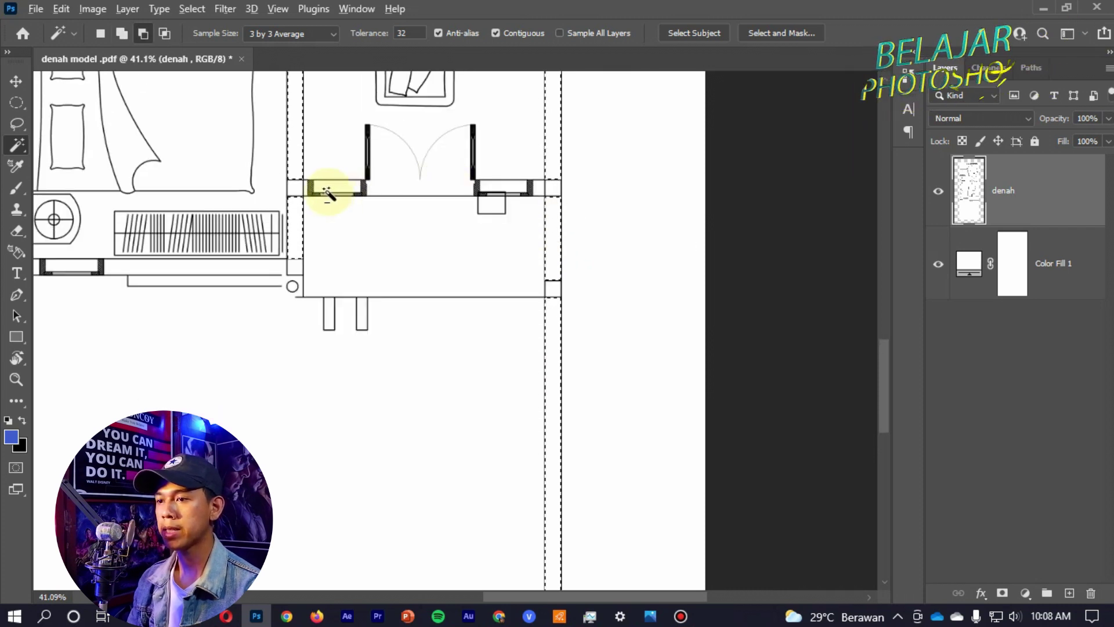
scroll(377, 186, "down", 1)
scroll(435, 192, "down", 3)
scroll(418, 308, "down", 2)
scroll(401, 406, "up", 2)
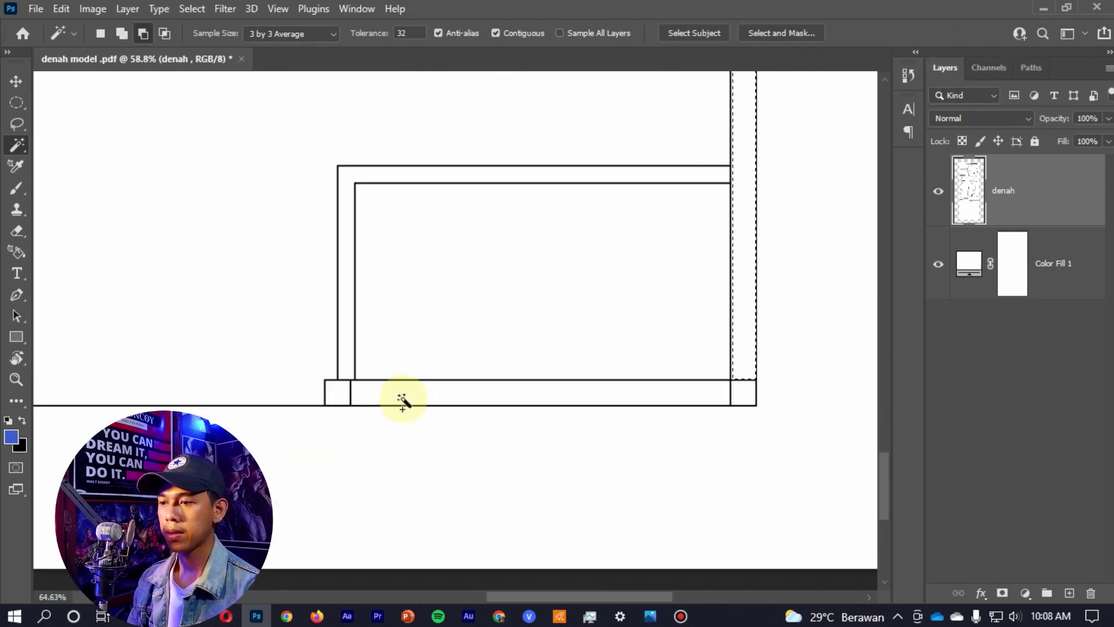
scroll(402, 401, "up", 1)
left_click(403, 416, "shift")
left_click(407, 430, "shift")
scroll(361, 286, "down", 4)
scroll(361, 286, "up", 2)
scroll(365, 287, "up", 2)
scroll(365, 287, "down", 2)
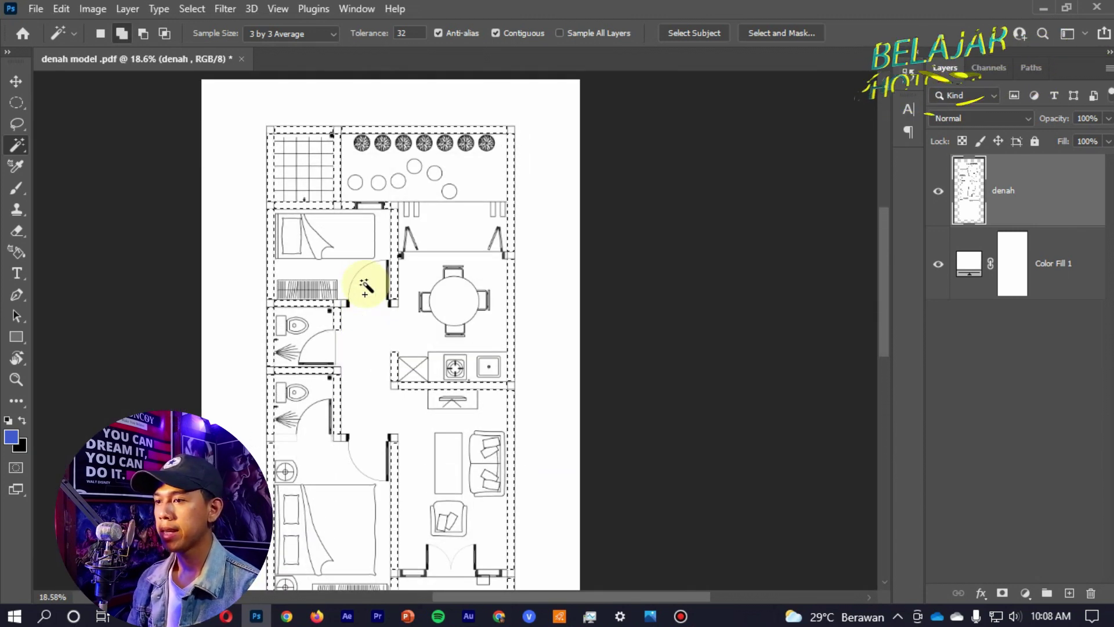
scroll(365, 287, "up", 2)
scroll(330, 441, "up", 4)
scroll(333, 505, "up", 4)
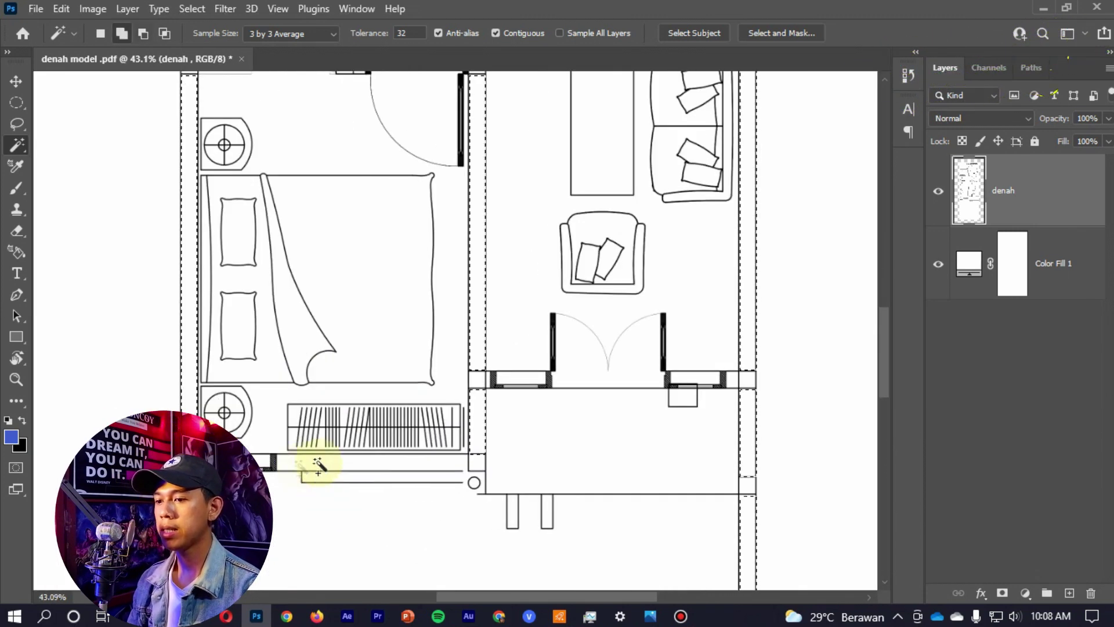
scroll(272, 476, "up", 2)
scroll(250, 435, "up", 3)
scroll(232, 390, "down", 3)
scroll(249, 359, "down", 2)
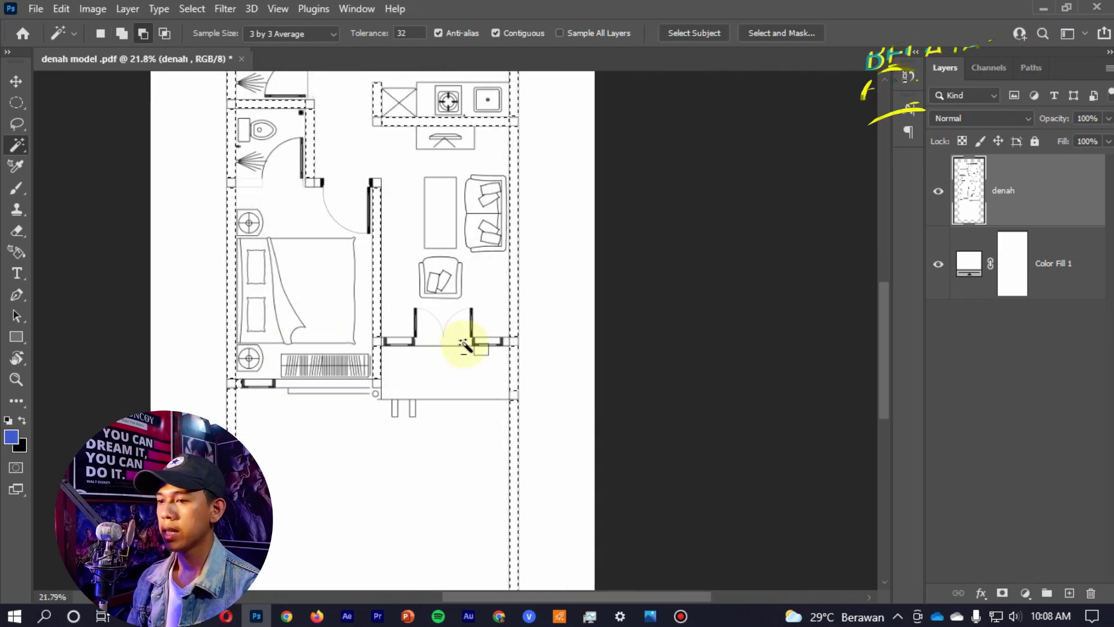
scroll(468, 336, "up", 1)
- Copy the selected walls onto a new layer, then make the denah layer active again
key("ctrl+j")
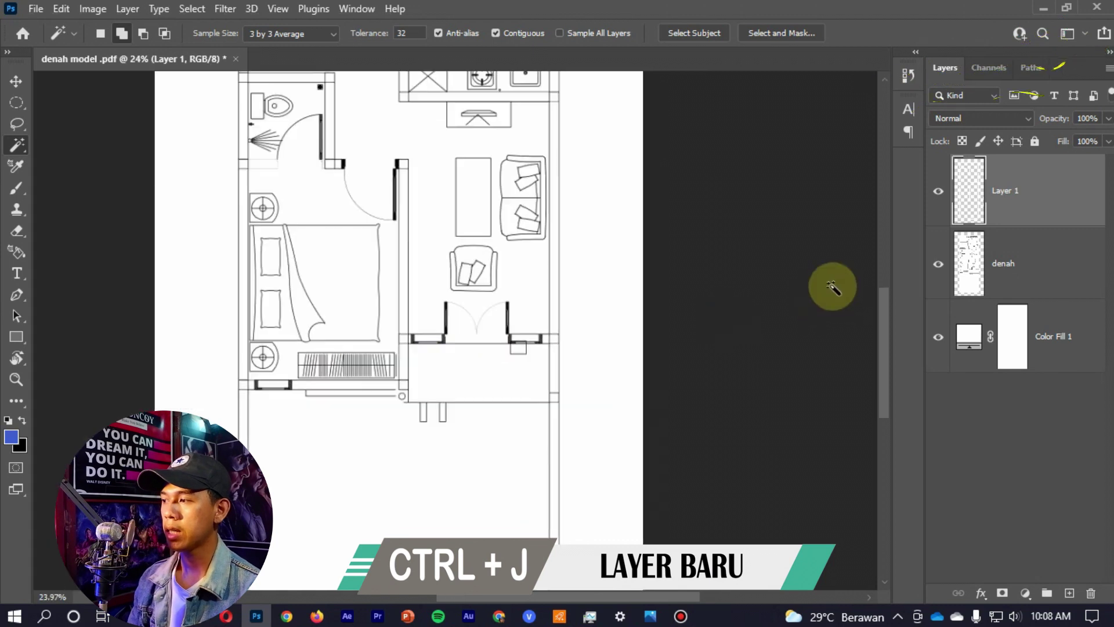
scroll(828, 286, "down", 1)
left_click(937, 268)
scroll(540, 229, "up", 1)
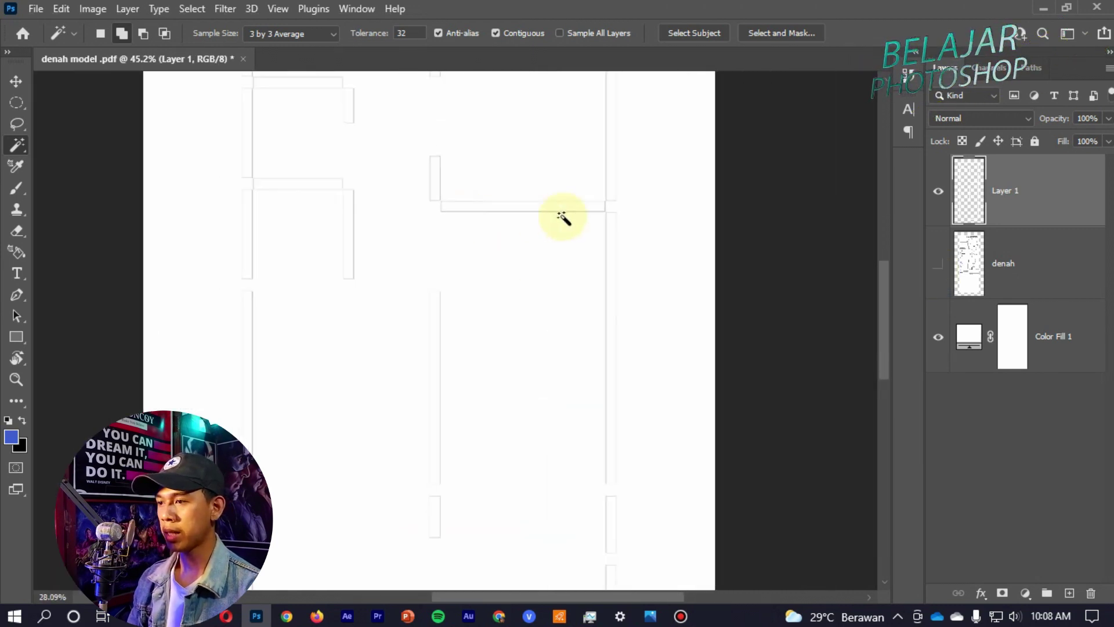
scroll(522, 232, "down", 2)
left_click(938, 263)
left_click(1004, 263)
scroll(497, 377, "up", 1)
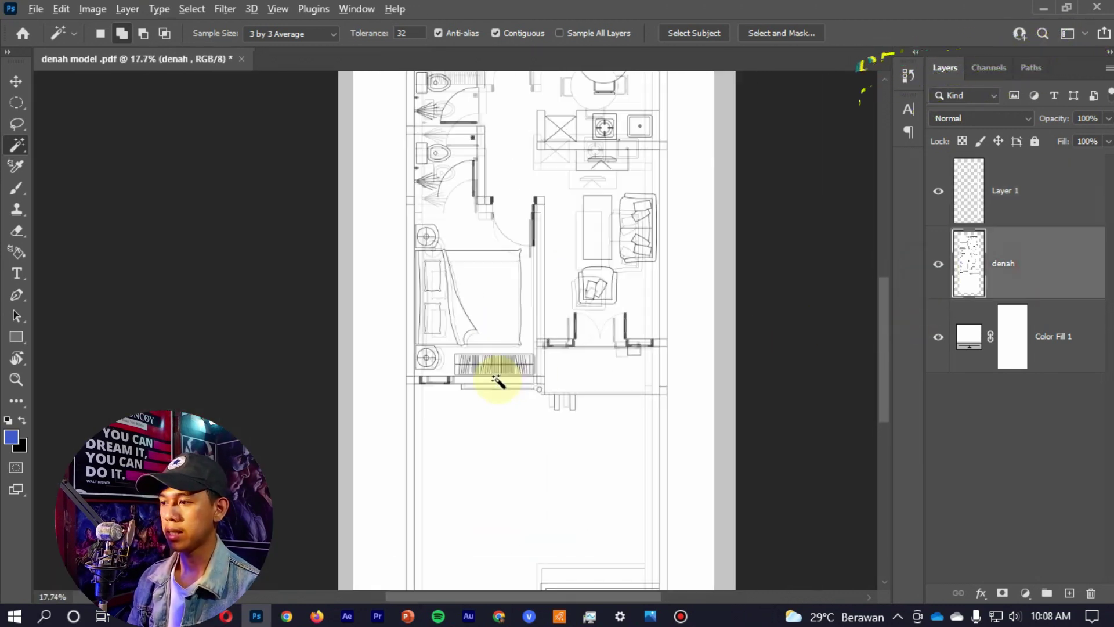
scroll(527, 406, "up", 2)
scroll(560, 367, "up", 2)
scroll(560, 367, "up", 3)
scroll(571, 351, "up", 2)
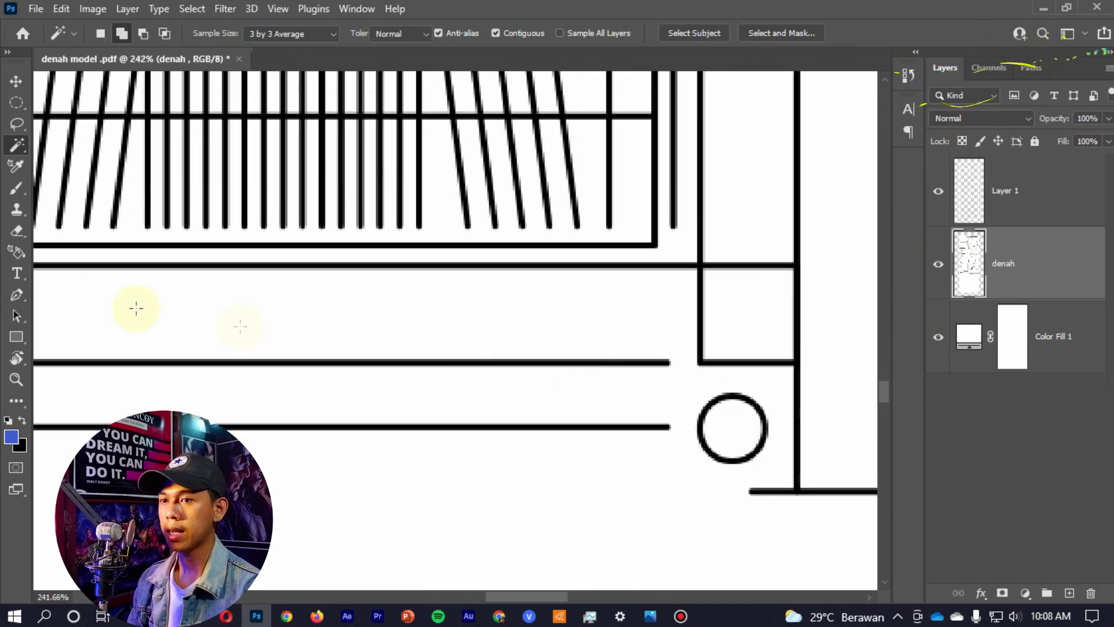
- Marquee-select a short wall piece and stretch it right to meet the vertical wall
key("m")
right_click(15, 104)
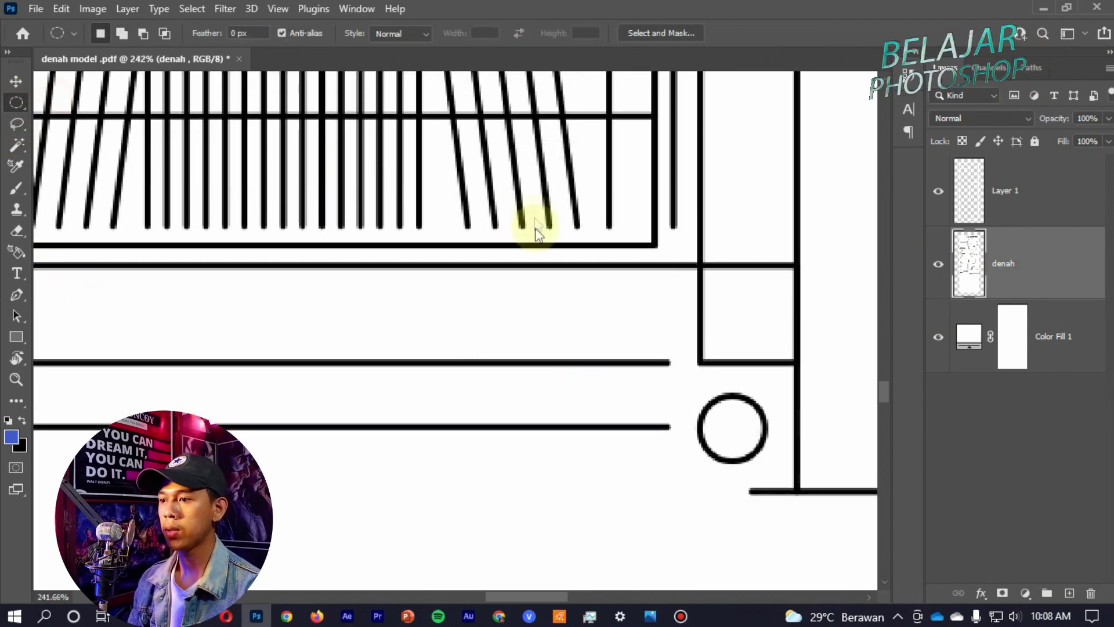
left_click_drag(435, 327, 655, 387)
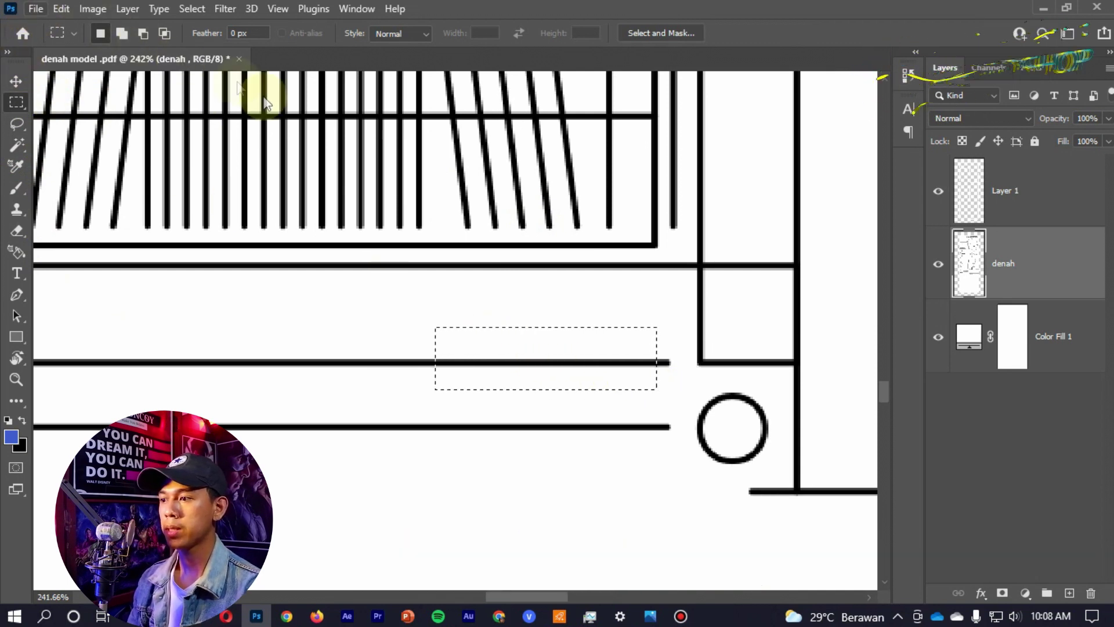
key("ctrl+t")
mouse_move(656, 358)
left_mouse_down()
mouse_move(722, 359)
mouse_move(694, 363)
left_mouse_up()
scroll(691, 364, "up", 5)
key("Return")
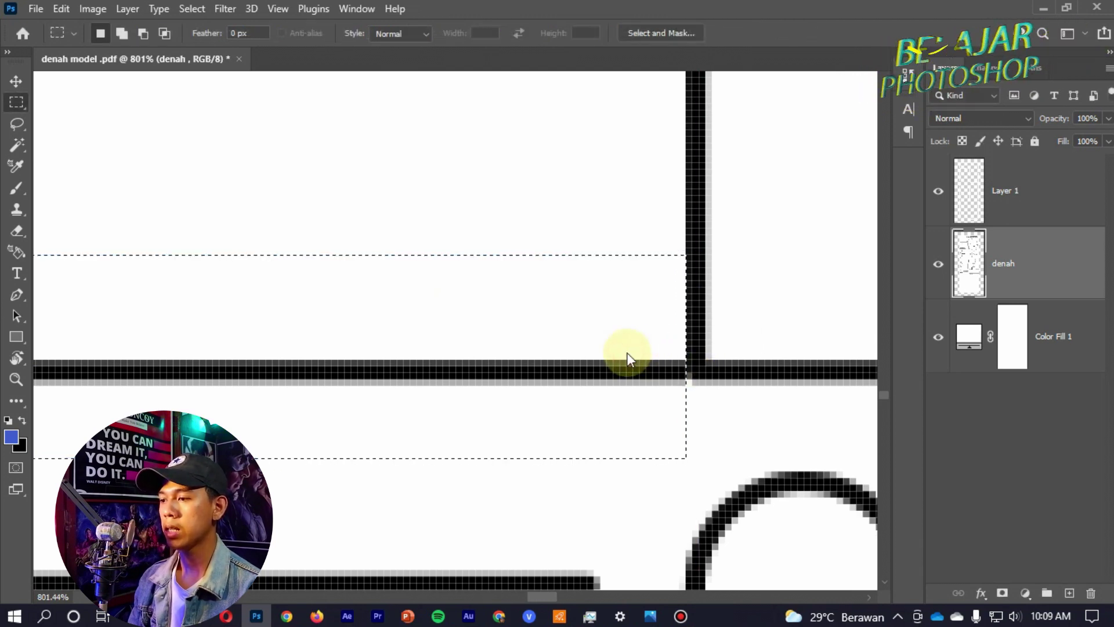
- Deselect, switch to the Move tool, and zoom to the wall below the wardrobe
key("ctrl+d")
key("v")
scroll(629, 360, "down", 3)
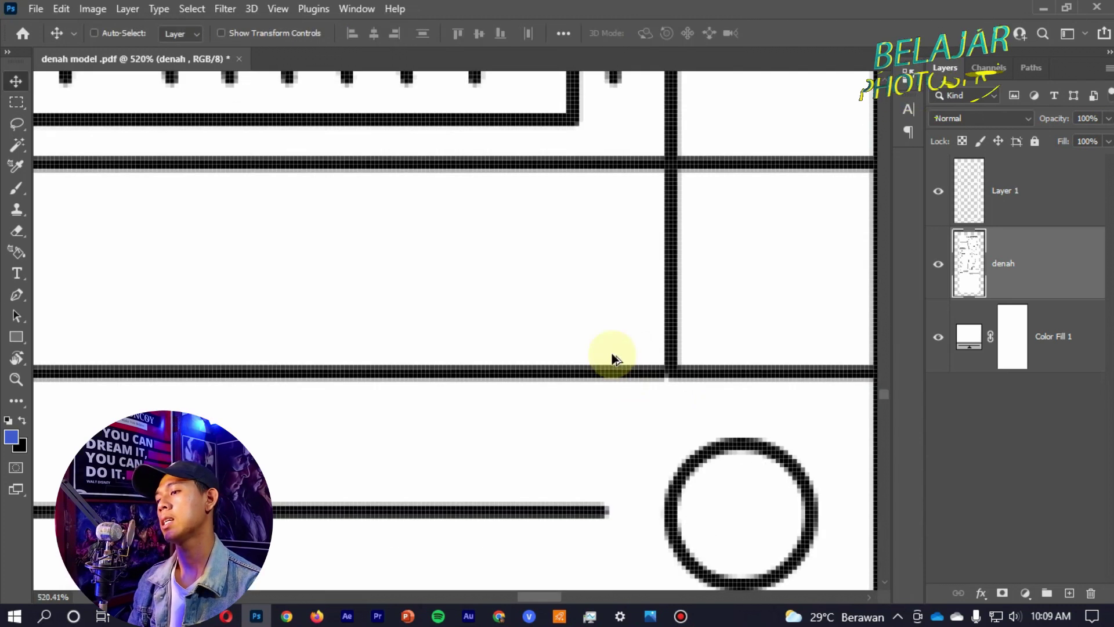
scroll(609, 361, "down", 3)
scroll(604, 348, "down", 2)
scroll(542, 380, "down", 3)
scroll(535, 385, "down", 2)
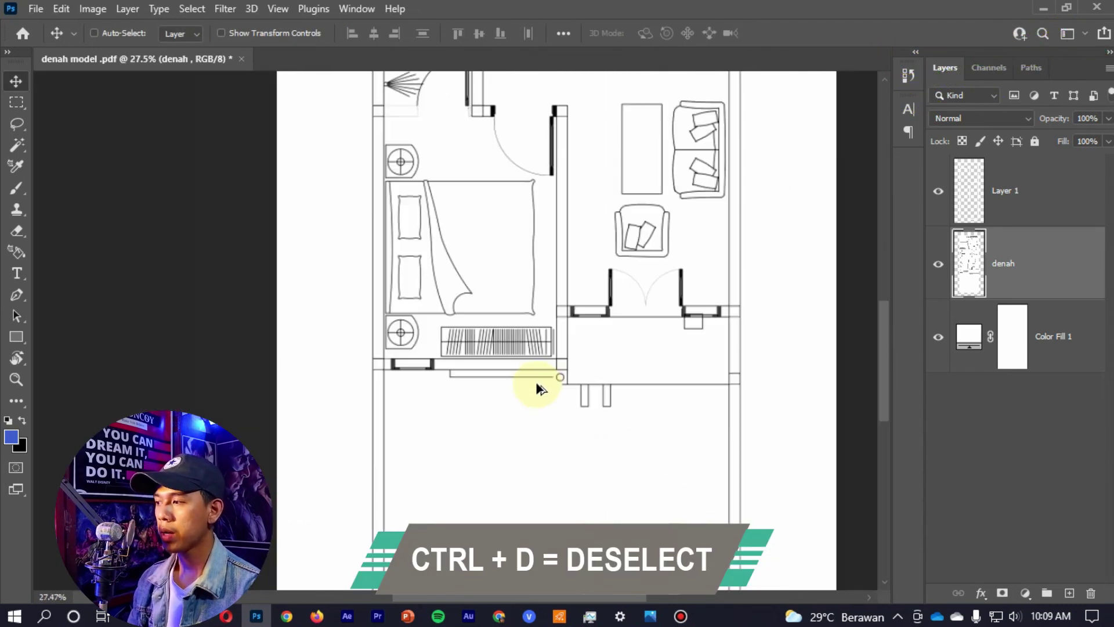
scroll(485, 381, "up", 2)
scroll(500, 348, "up", 3)
scroll(498, 348, "up", 2)
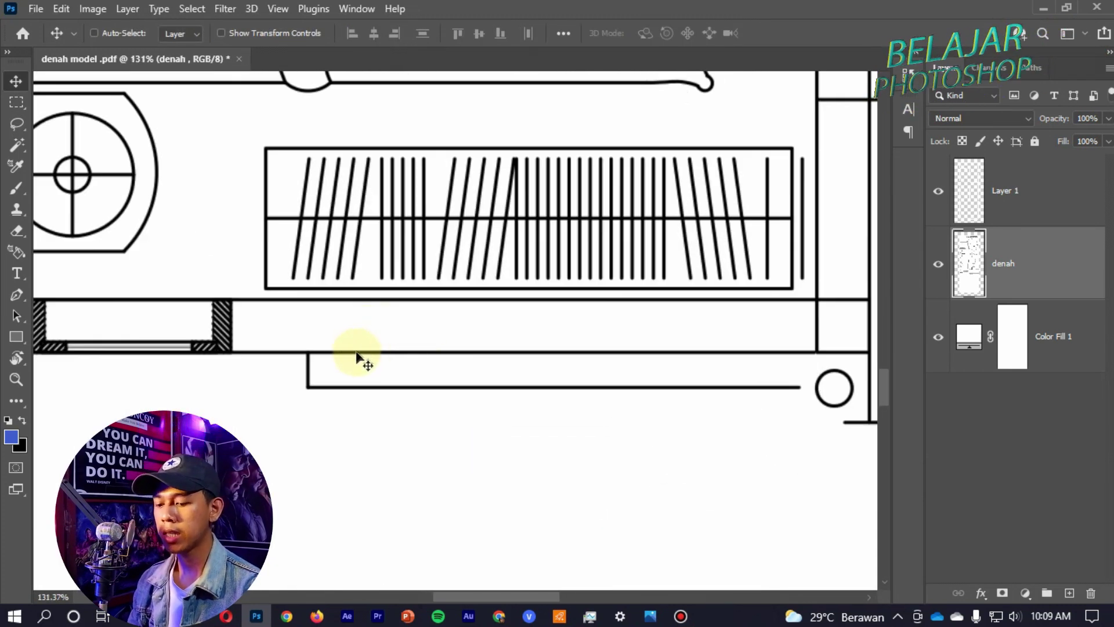
- Magic Wand-select the white wall strip under the wardrobe and copy it to a new layer
key("w")
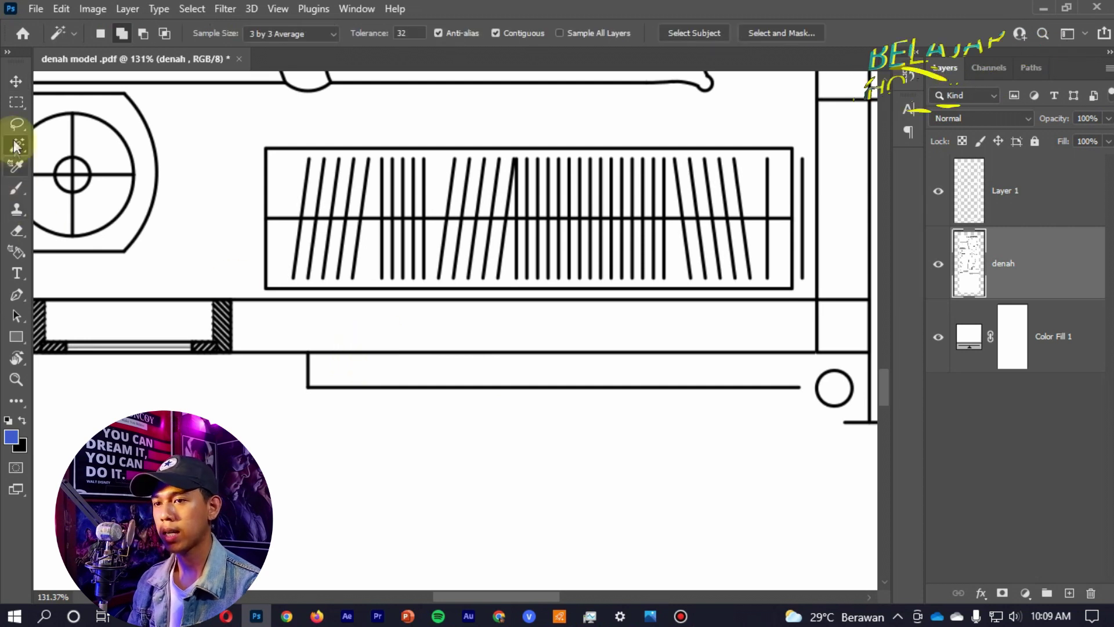
right_click(16, 147)
left_click(128, 174)
left_click(303, 329)
scroll(622, 292, "down", 1)
key("ctrl+j")
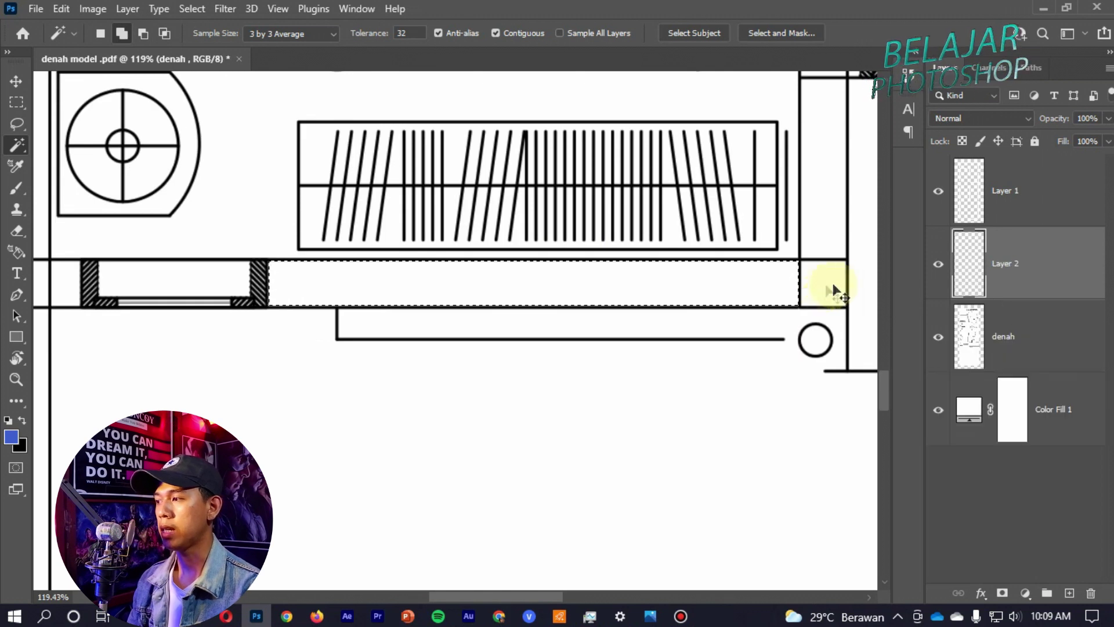
- Merge the strip layer with Layer 1 into the dinding wall layer
left_click(1018, 203, "ctrl")
right_click(1052, 255)
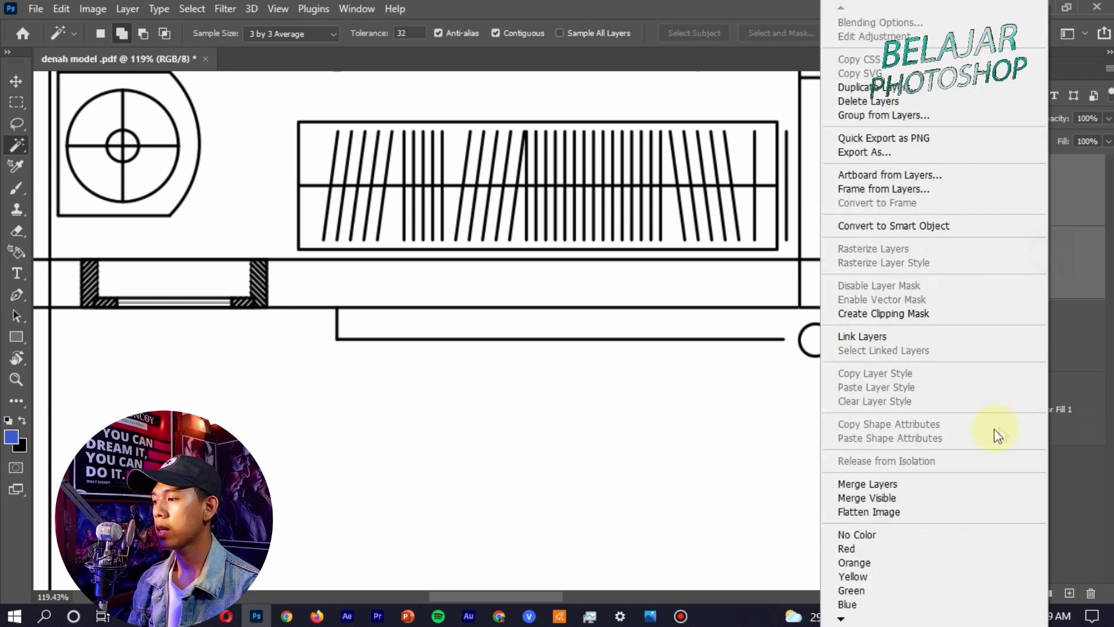
left_click(920, 483)
type("dinding")
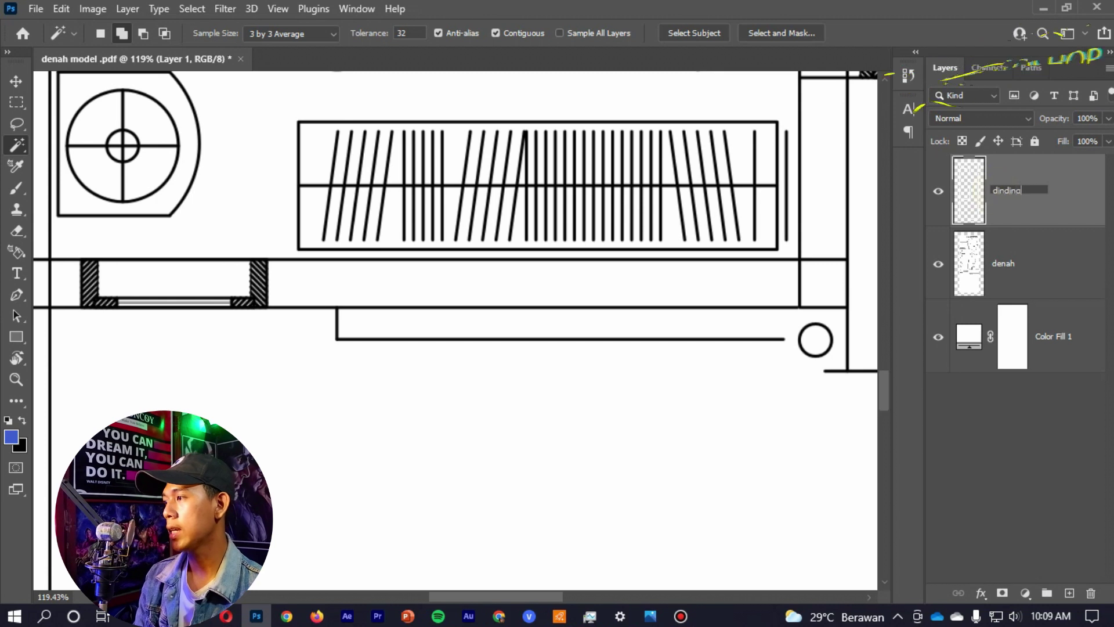
key("v")
scroll(686, 221, "down", 3)
- Give the dinding layer a white 4 px Stroke effect
scroll(685, 222, "down", 1)
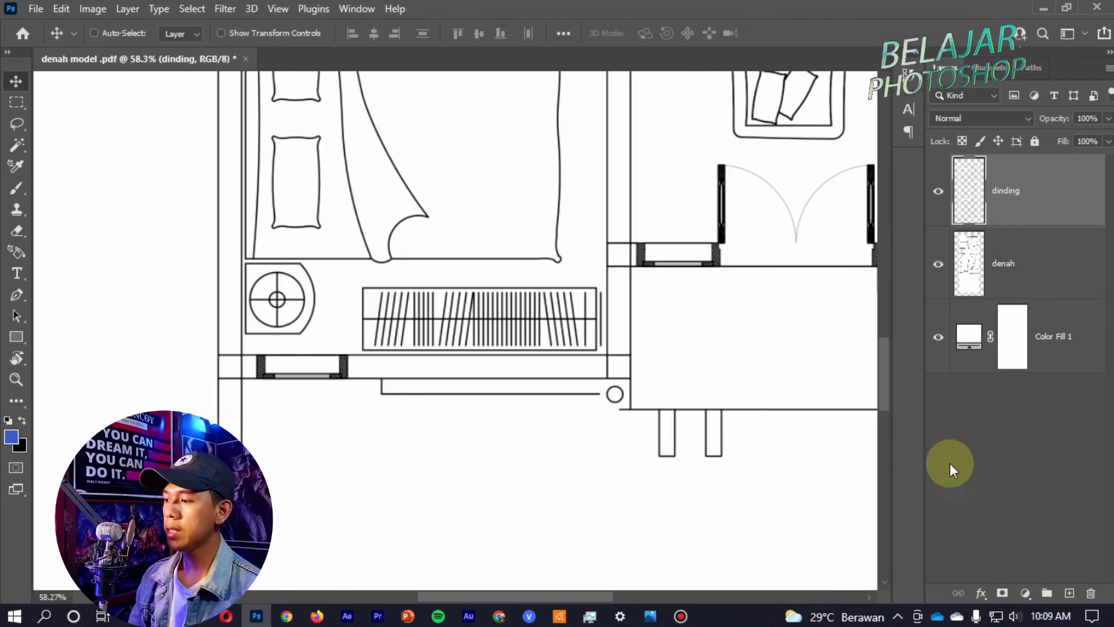
left_click(988, 593)
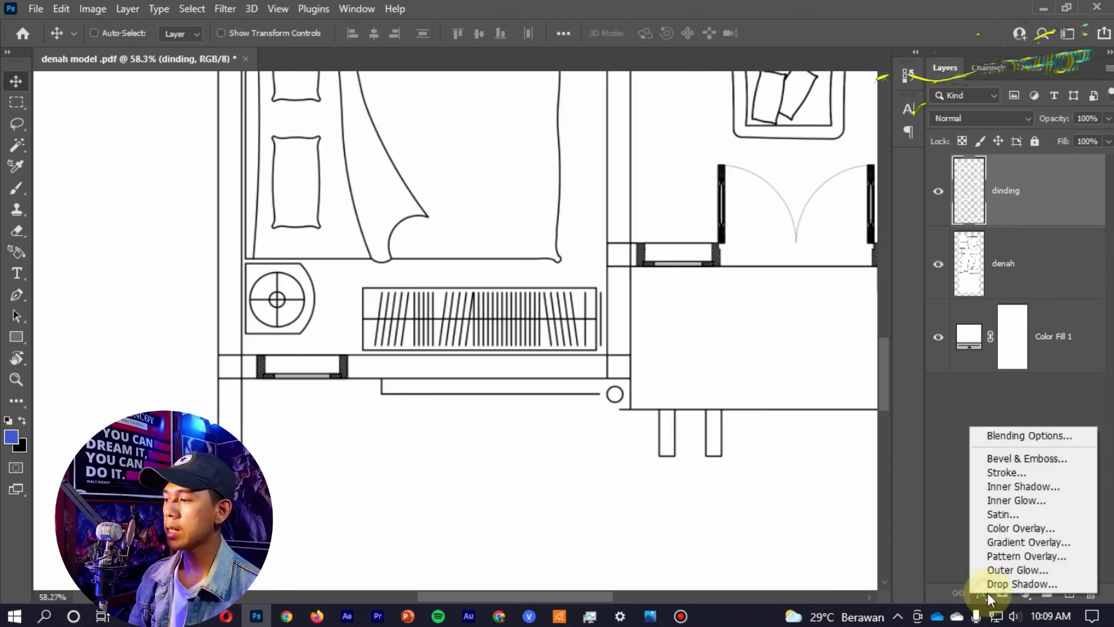
left_click(1050, 473)
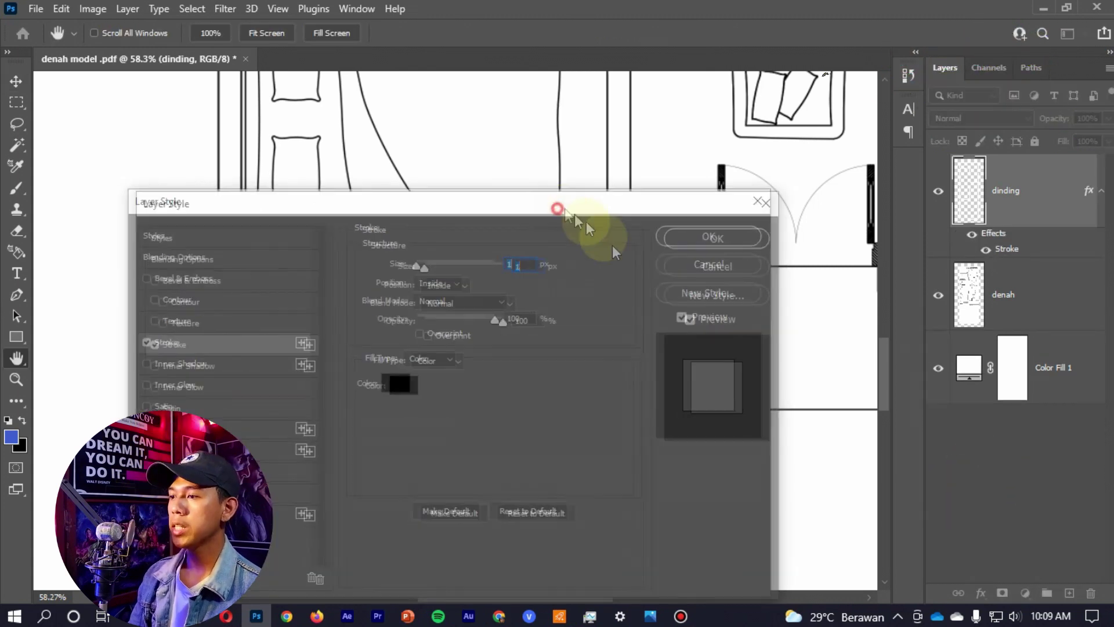
left_click_drag(528, 206, 709, 302)
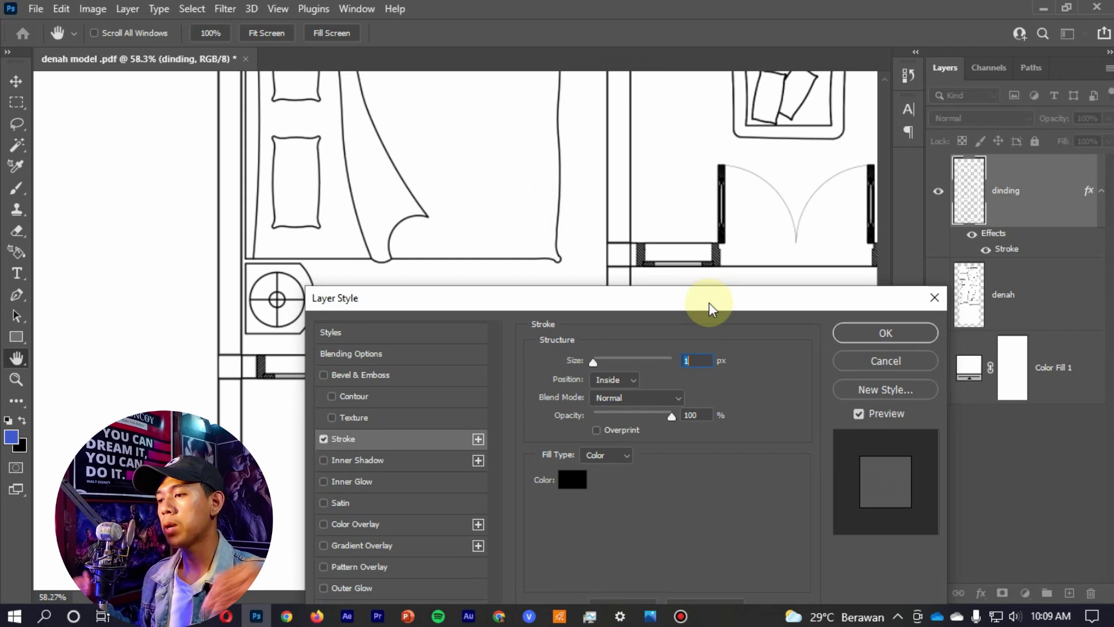
left_click(572, 479)
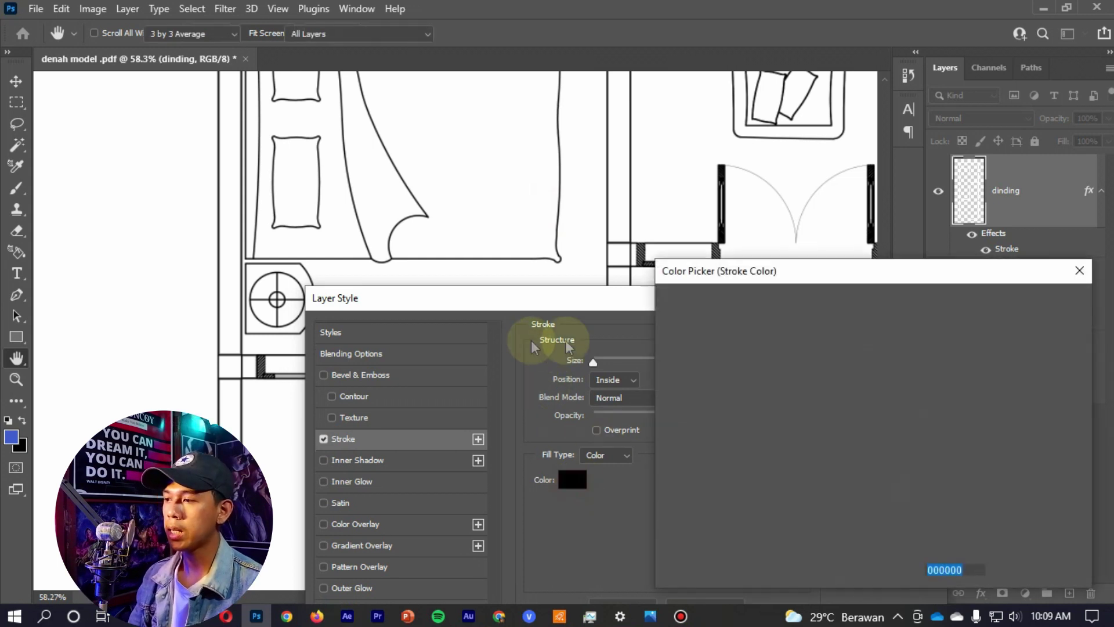
left_click(667, 311)
left_click(1036, 302)
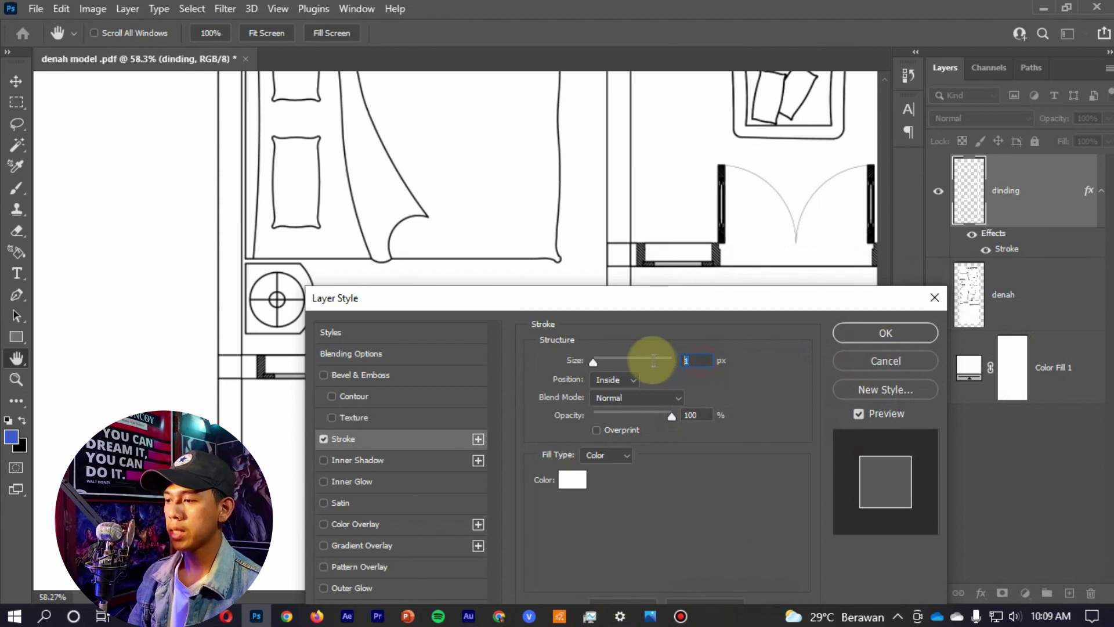
type("4")
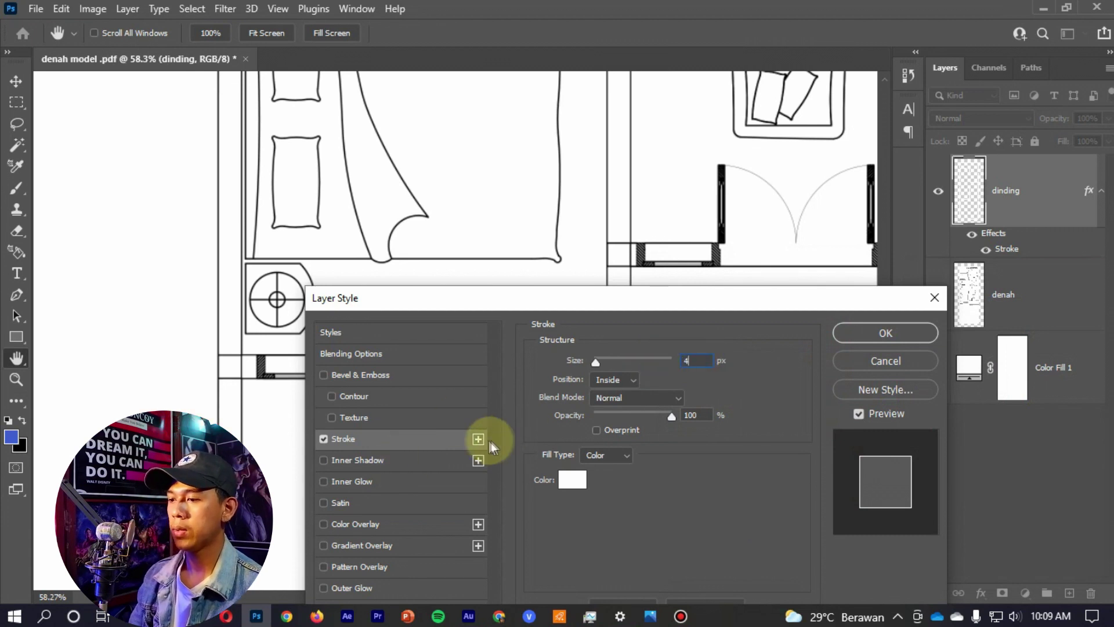
- Add a second Stroke effect coloured black and select its size value
left_click(427, 461)
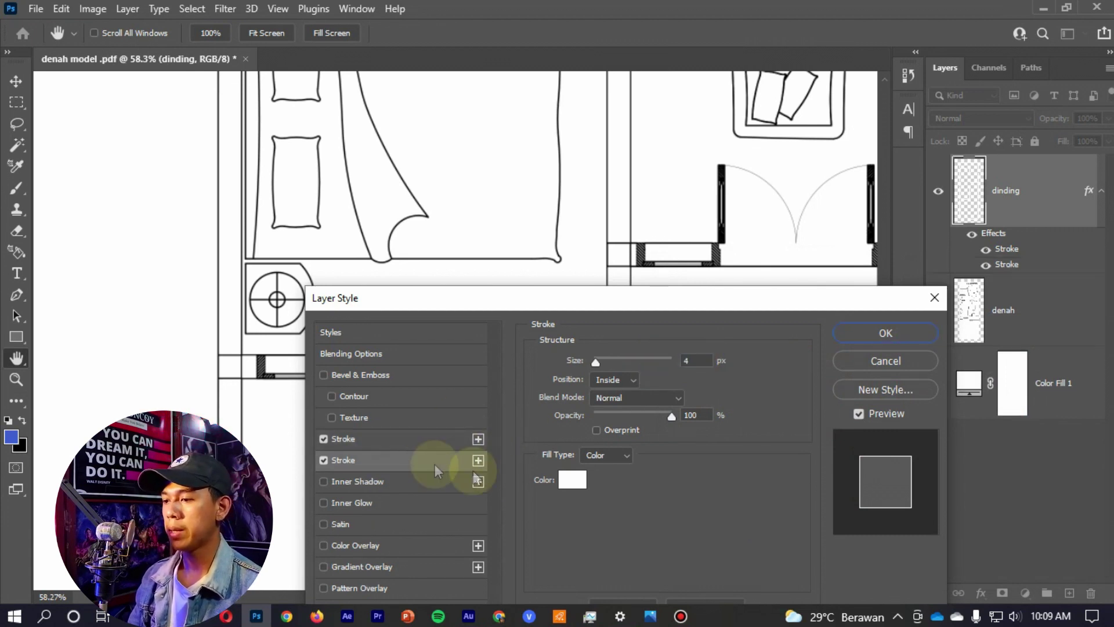
left_click(575, 479)
left_click_drag(740, 373, 863, 536)
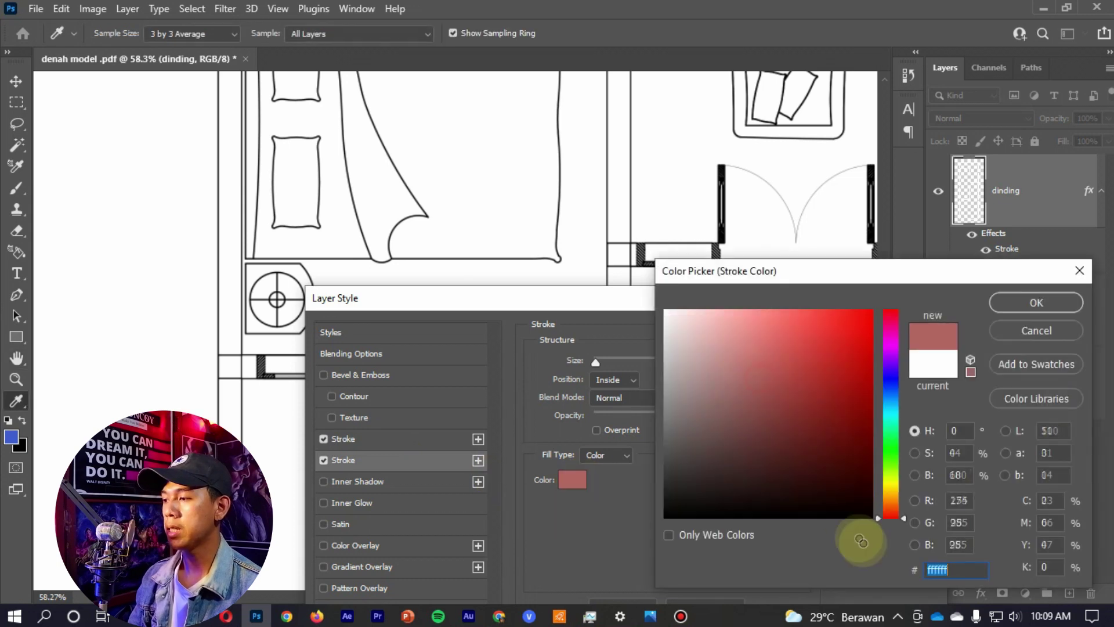
left_click(1039, 301)
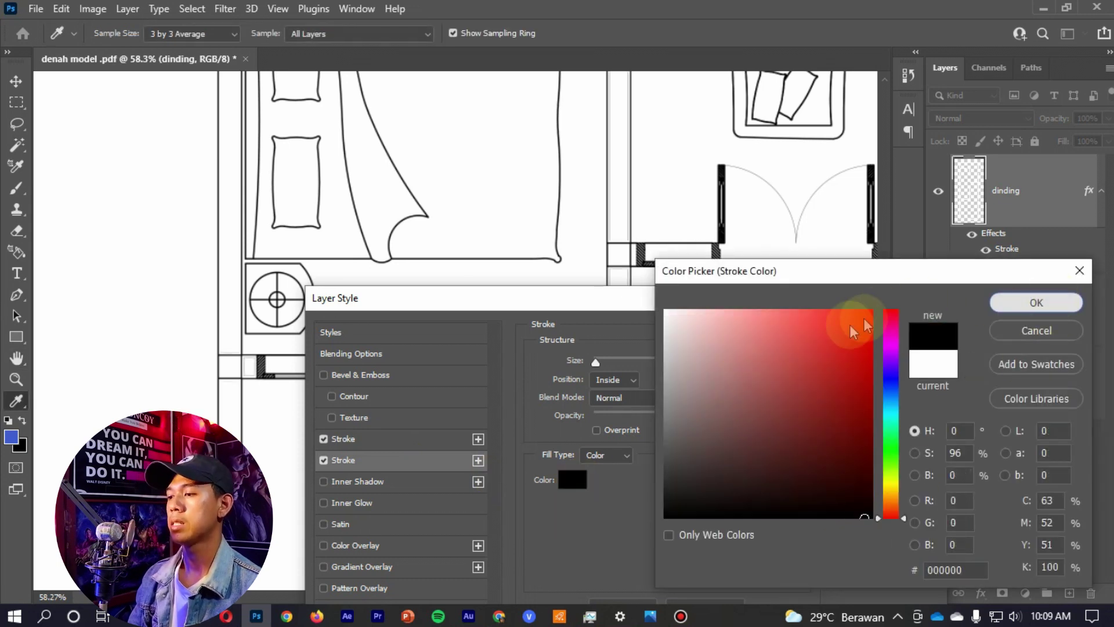
double_click(691, 361)
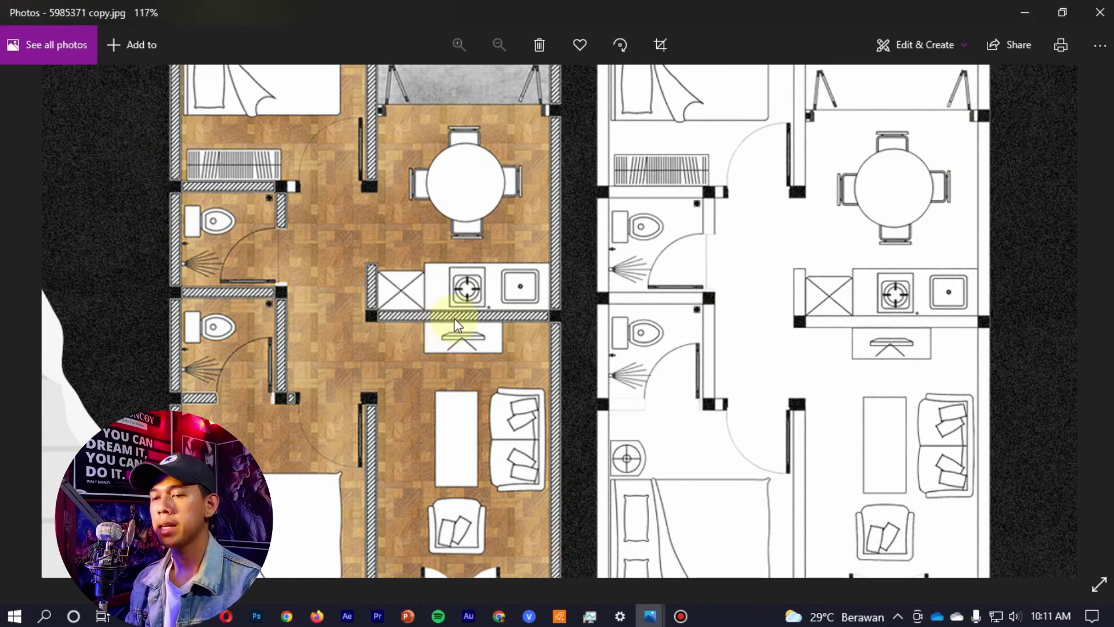
- Zoom in on the reference render's hatched walls, then close the Photos window
scroll(448, 354, "up", 1)
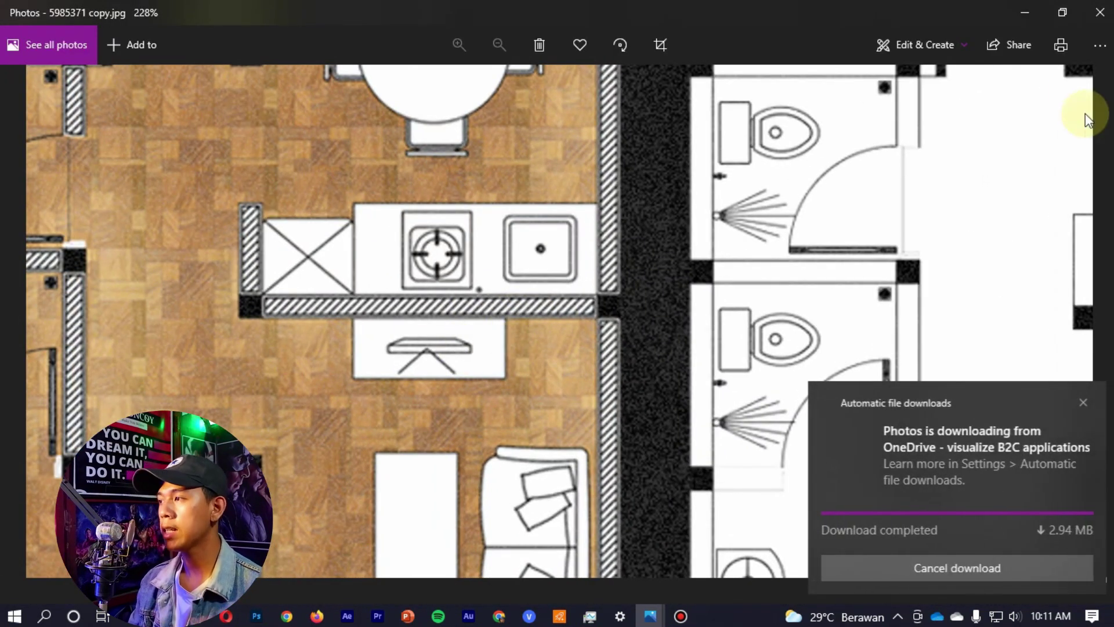
left_click(1025, 12)
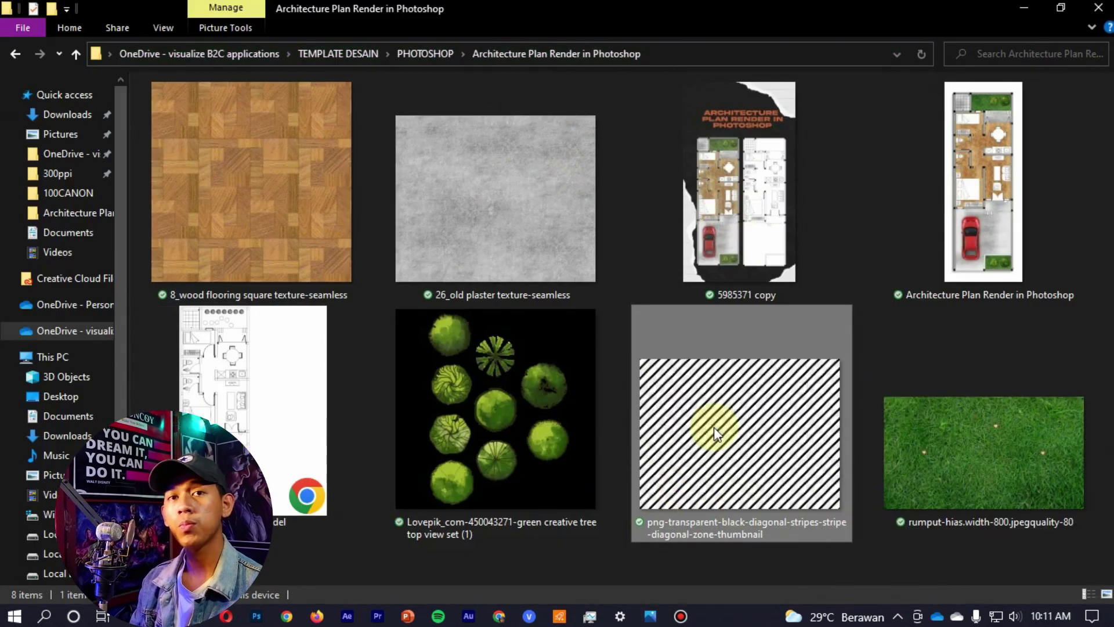
- Drag the diagonal-stripes PNG out of the texture folder toward Photoshop
mouse_move(794, 429)
left_mouse_down()
mouse_move(695, 398)
mouse_move(257, 622)
left_mouse_up()
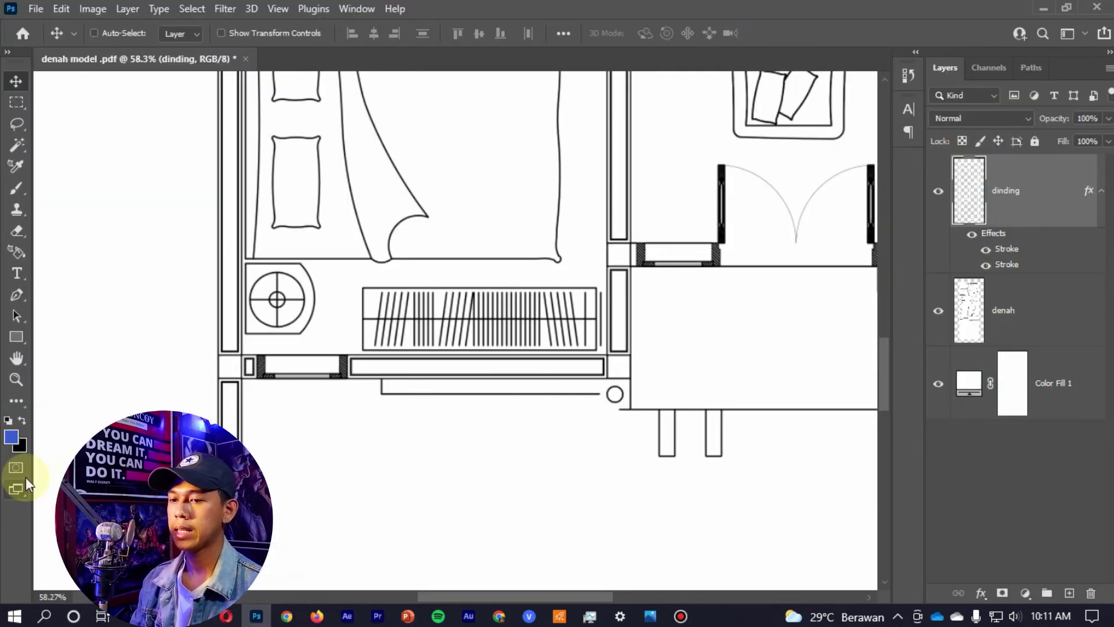
- Open the stripes PNG in Photoshop and define it as a pattern named DINDING
left_click_drag(257, 622, 24, 458)
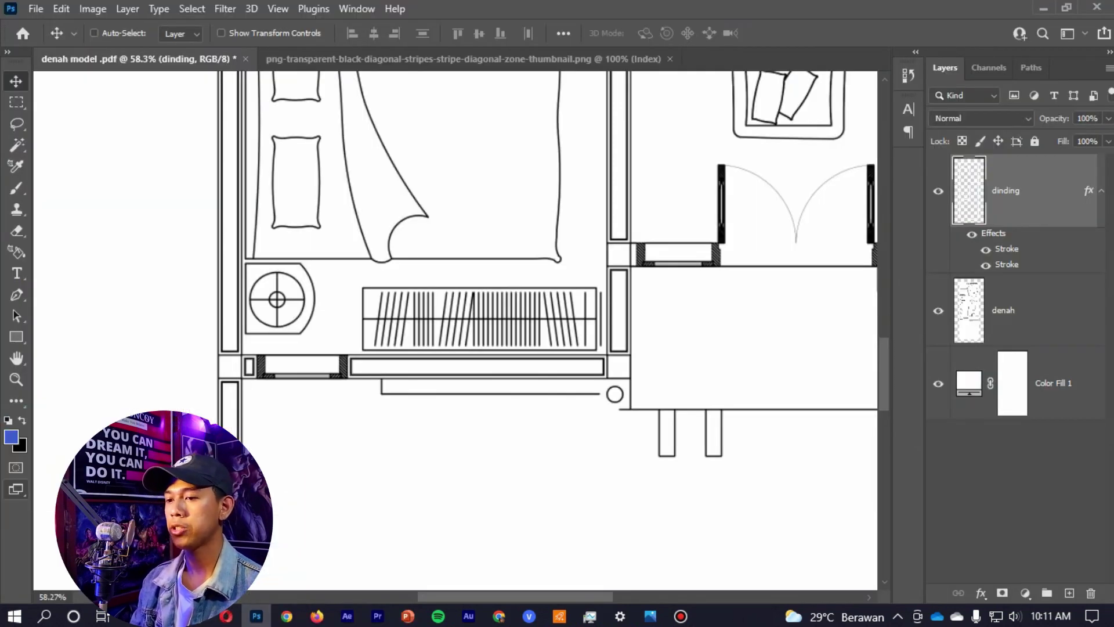
scroll(482, 413, "up", 3)
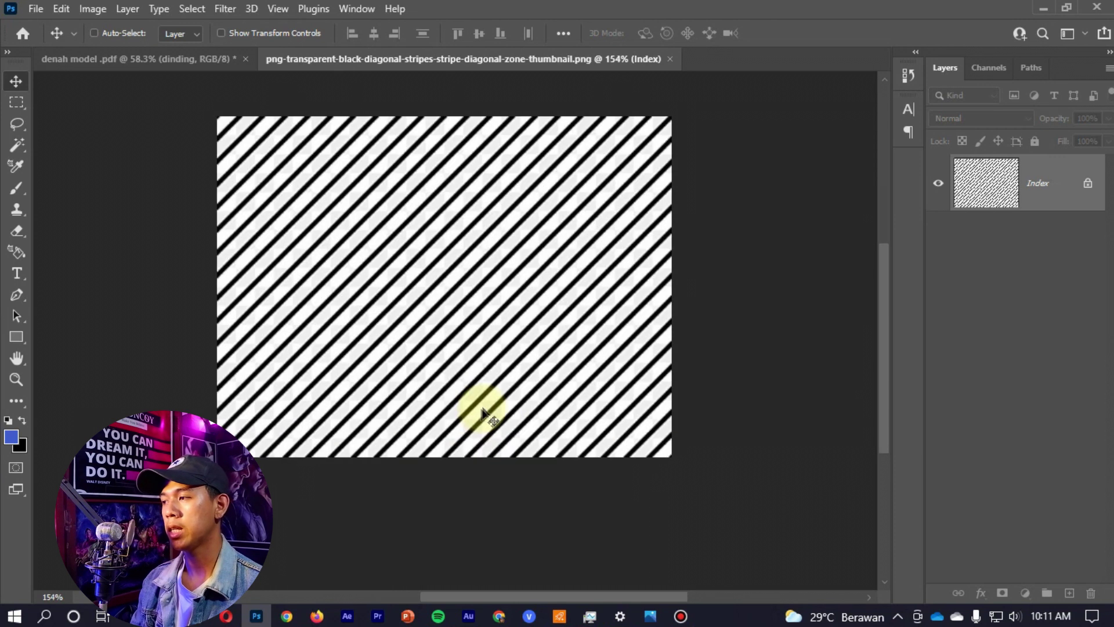
left_click(54, 10)
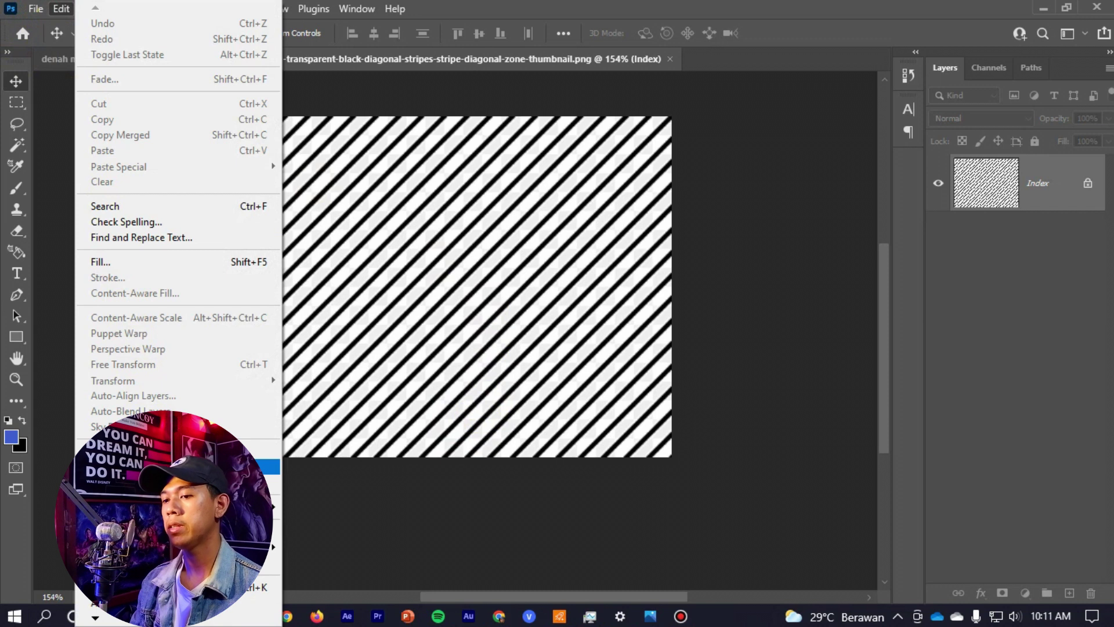
left_click(267, 466)
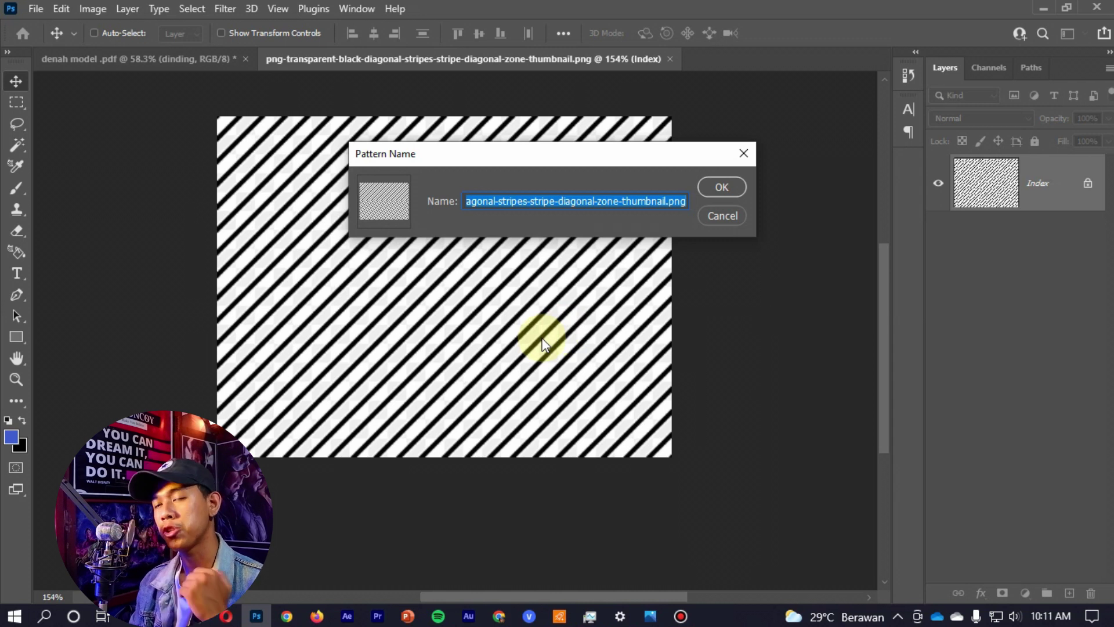
type("DINDING")
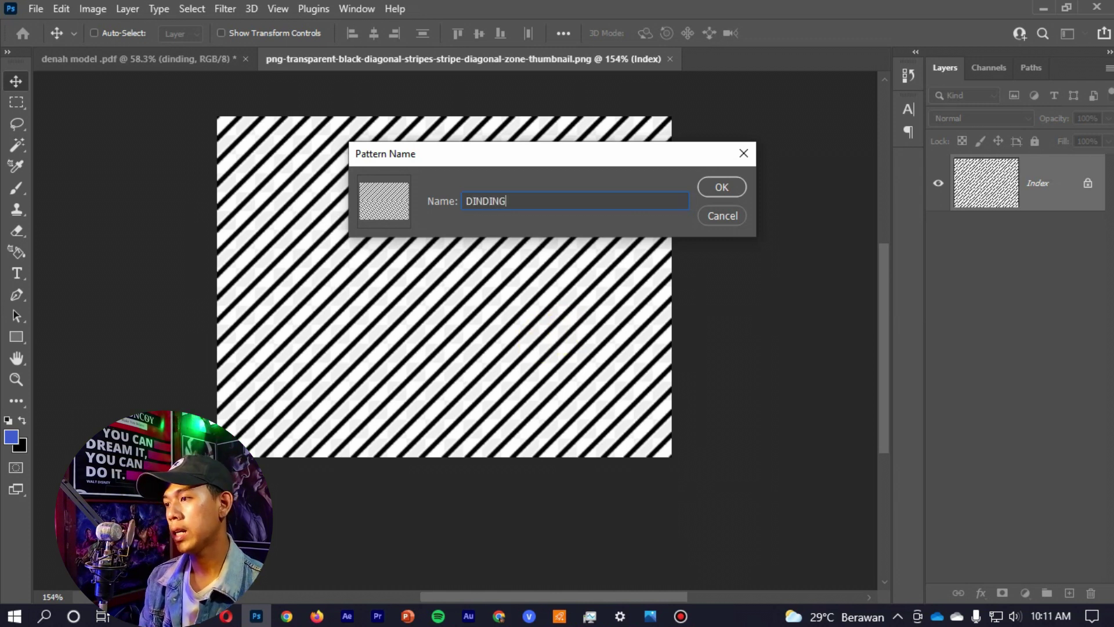
key("Return")
- On the floor plan, give dinding a diagonal-stripe Pattern Overlay enlarged to about 168%
left_click(159, 57)
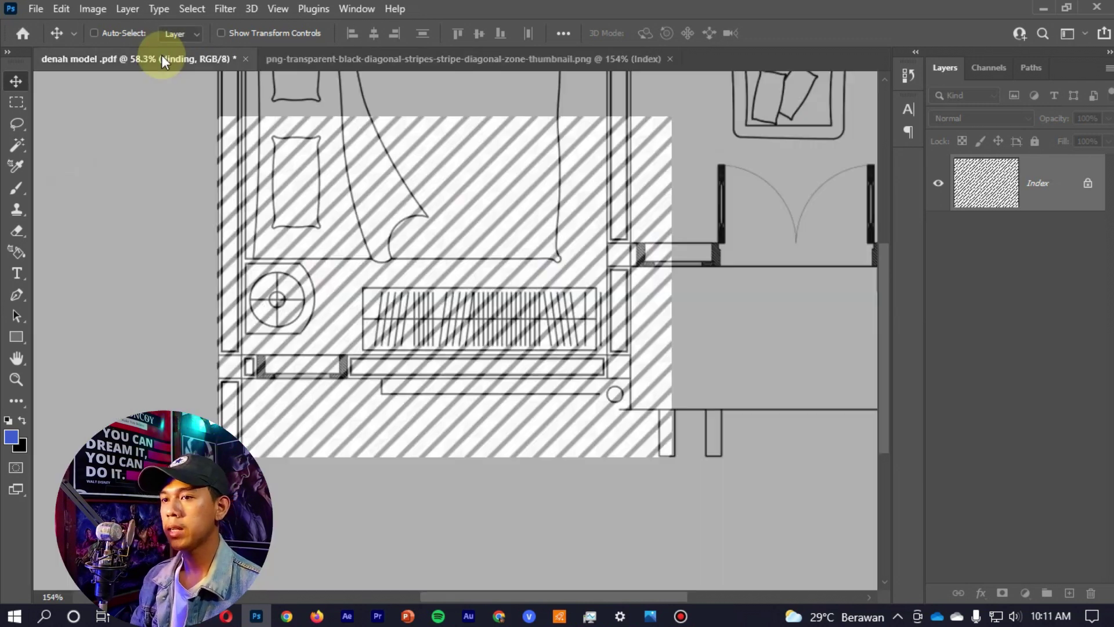
scroll(406, 204, "down", 5)
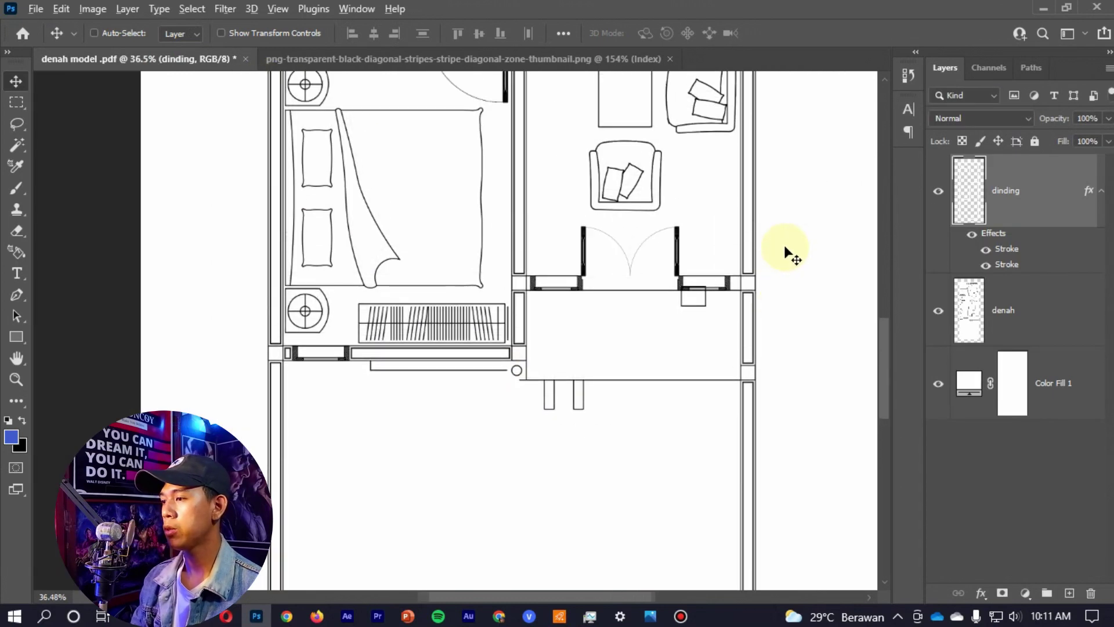
scroll(754, 261, "up", 5)
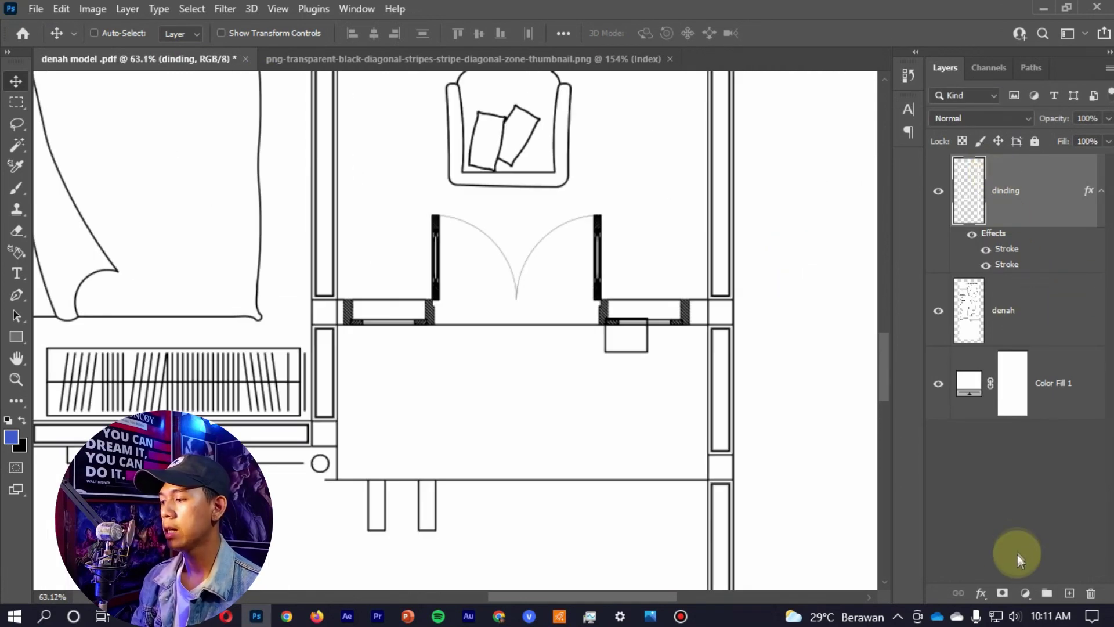
left_click(992, 590)
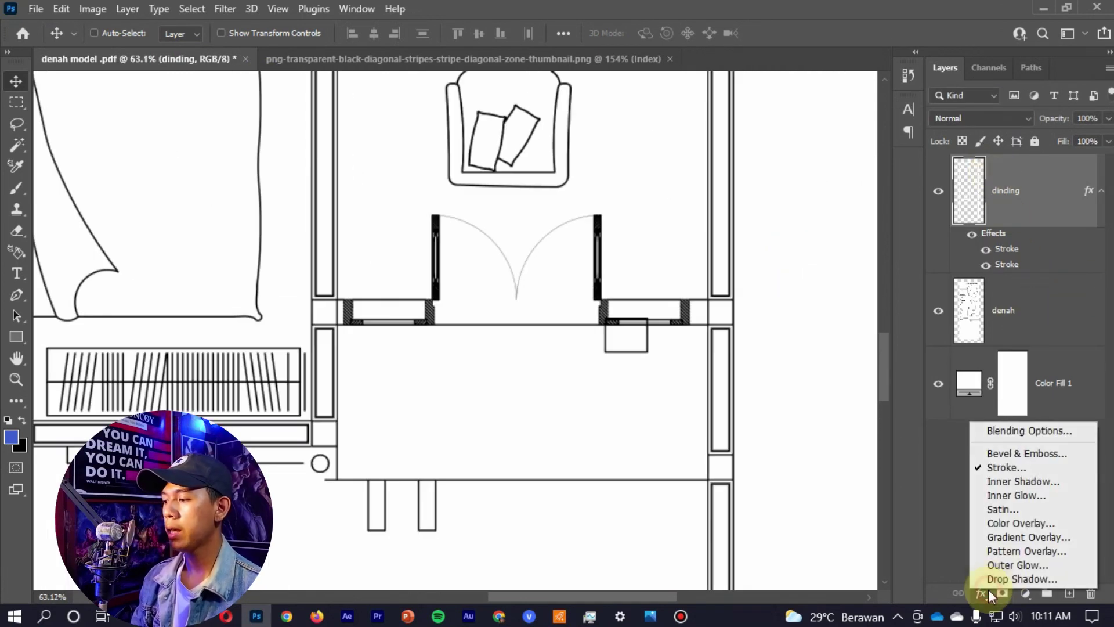
left_click(1035, 552)
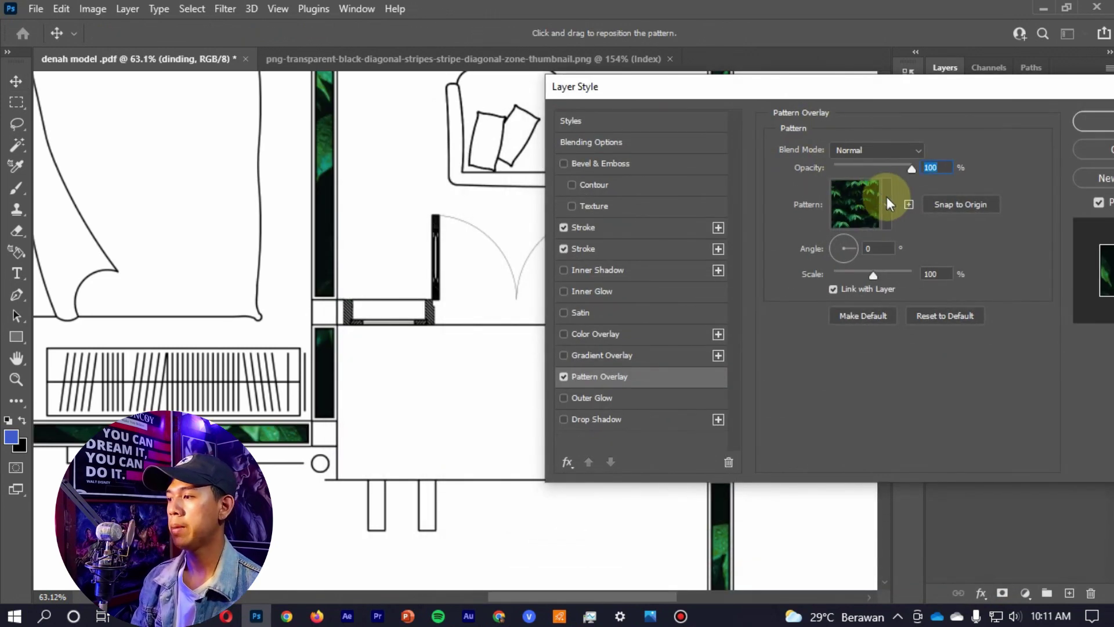
left_click(887, 203)
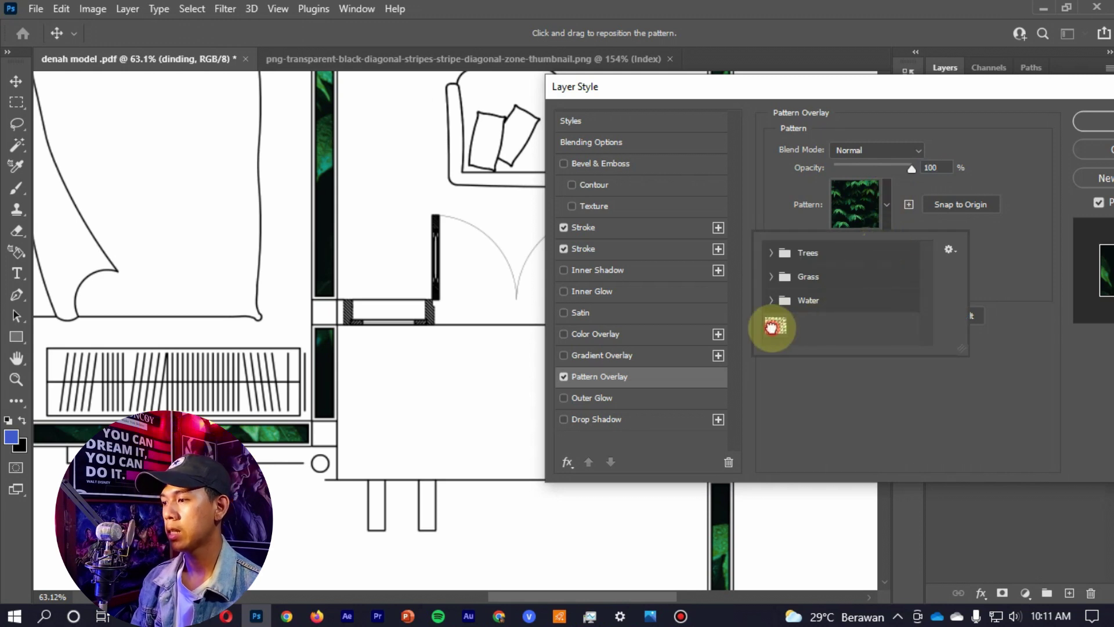
left_click(774, 326)
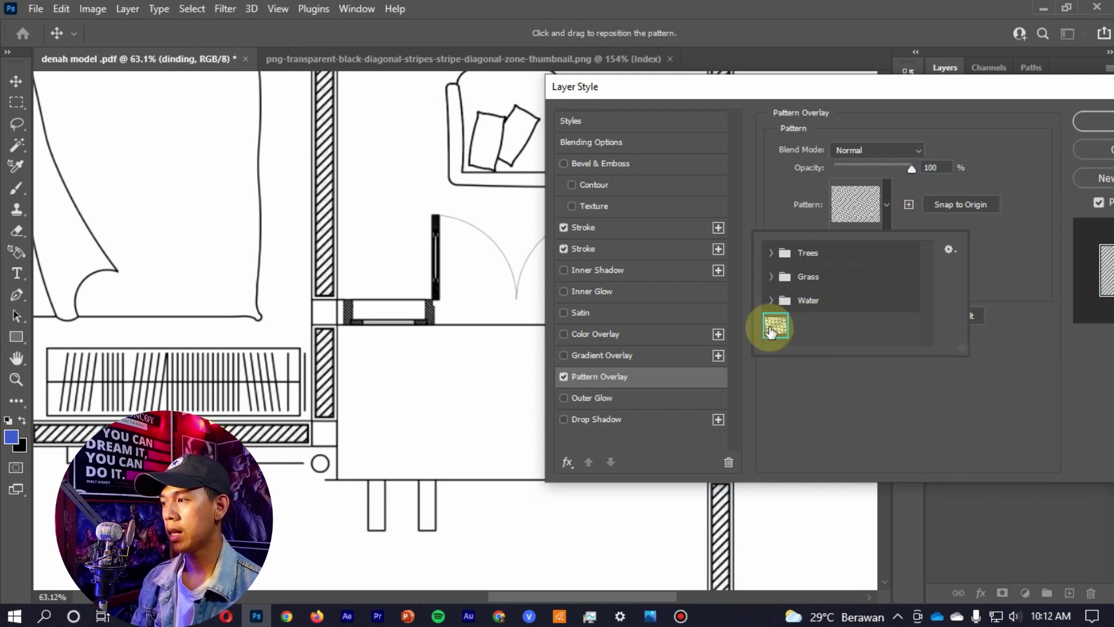
key("Return")
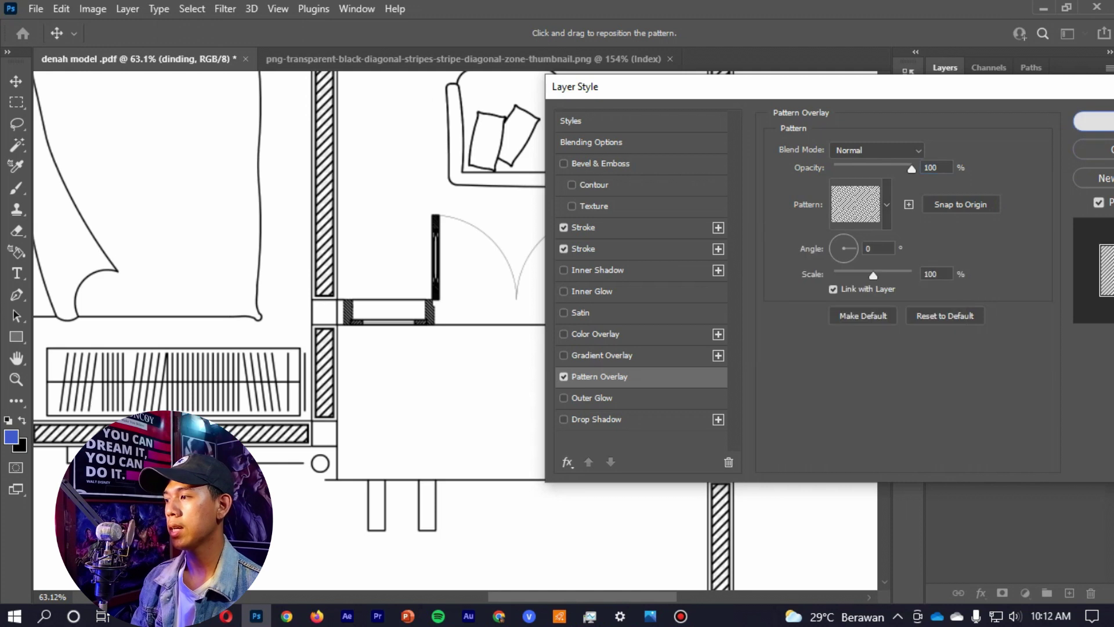
left_click_drag(873, 274, 877, 275)
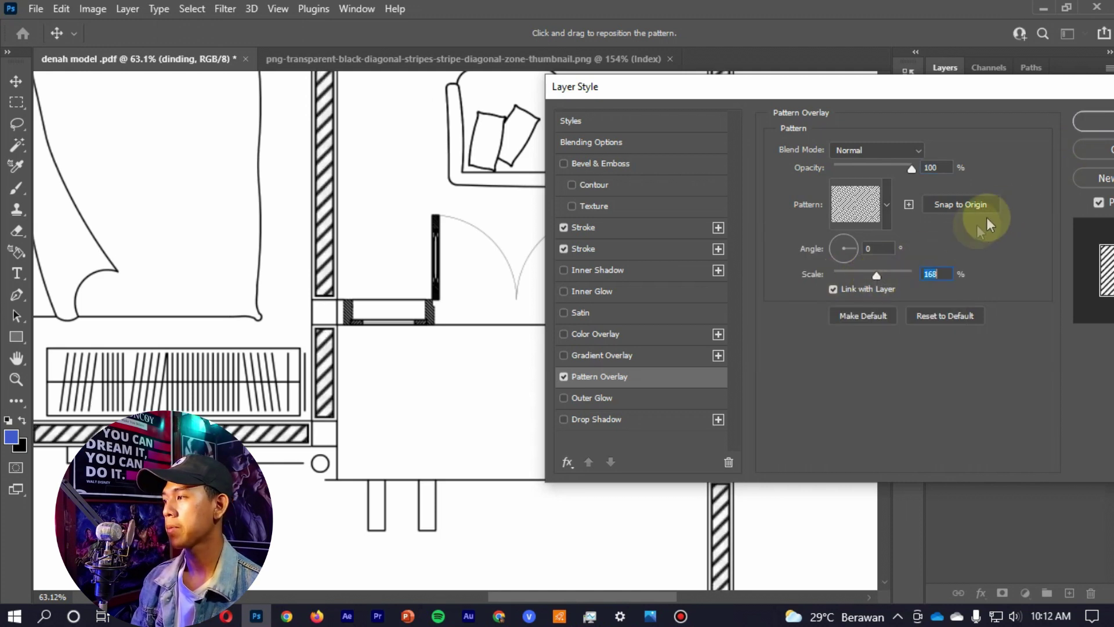
left_click(1093, 123)
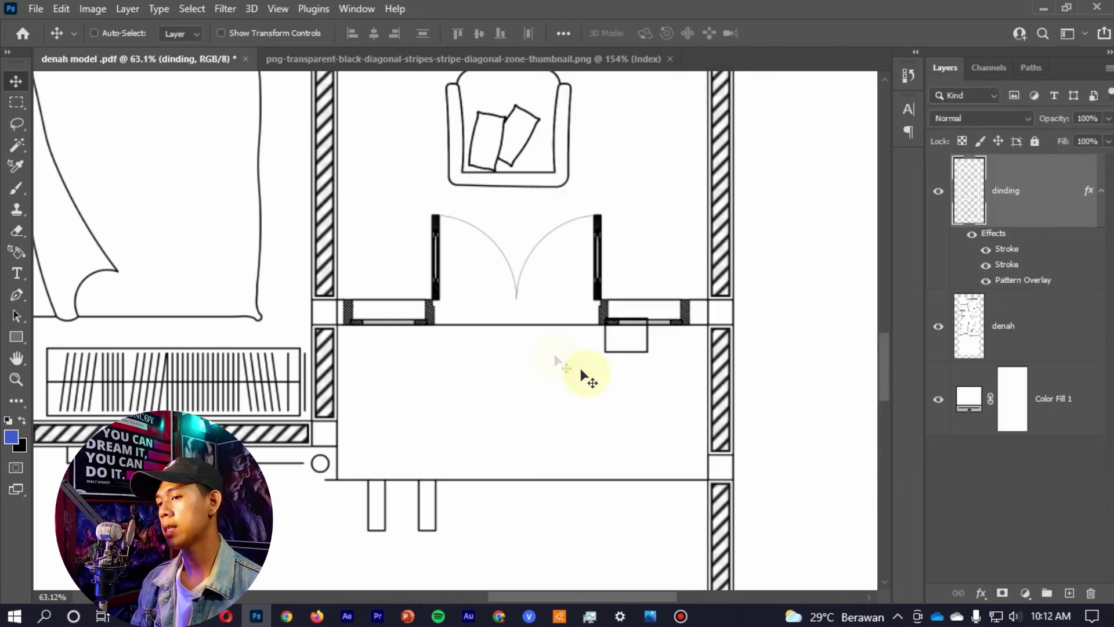
scroll(498, 317, "down", 2)
scroll(499, 313, "down", 2)
key("alt+Tab")
scroll(524, 300, "down", 3)
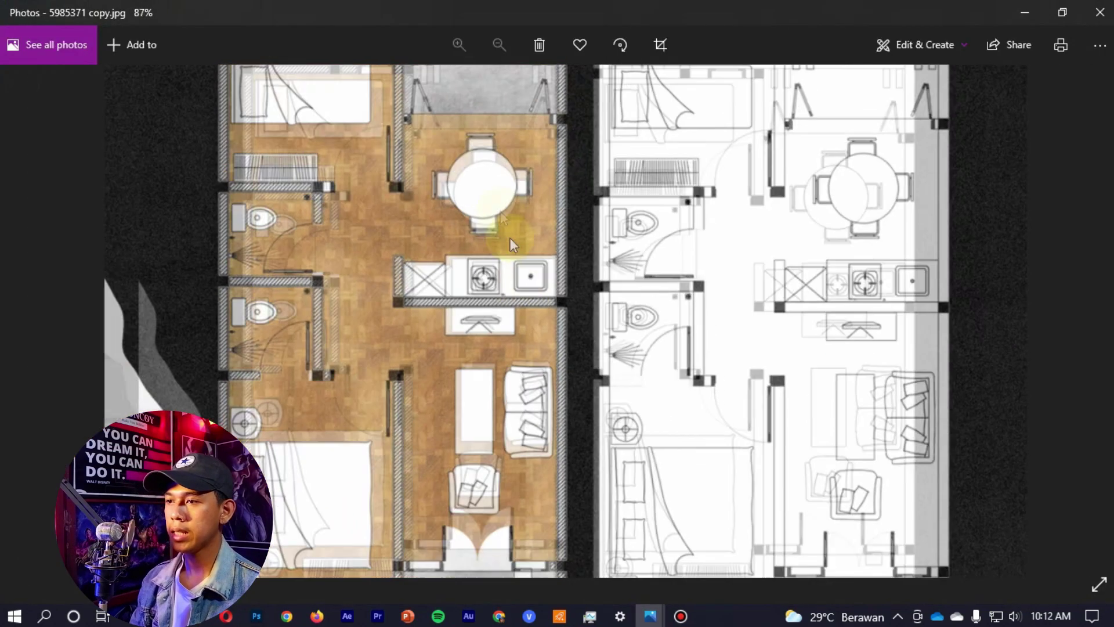
scroll(509, 238, "down", 3)
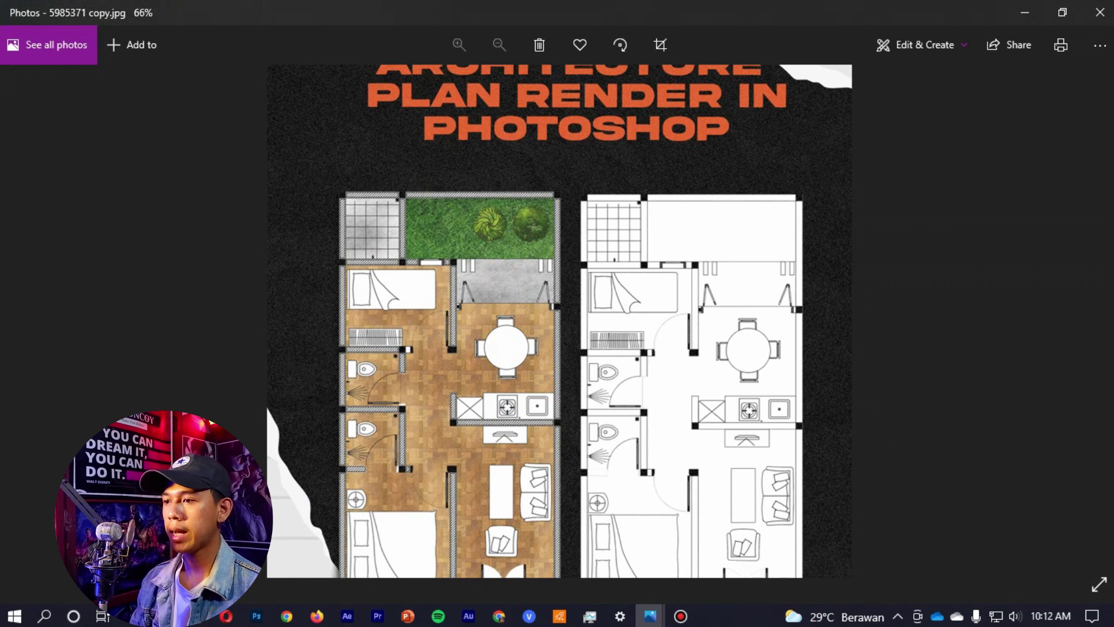
scroll(321, 218, "up", 3)
scroll(510, 261, "down", 1)
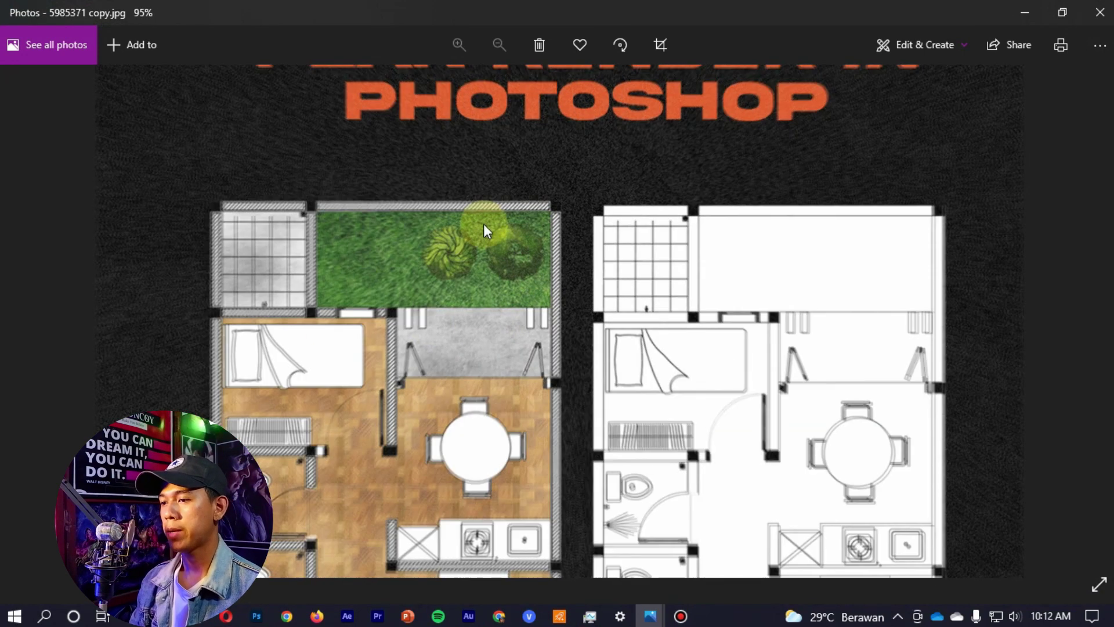
scroll(480, 267, "down", 1)
left_click_drag(477, 308, 487, 116)
scroll(500, 150, "up", 1)
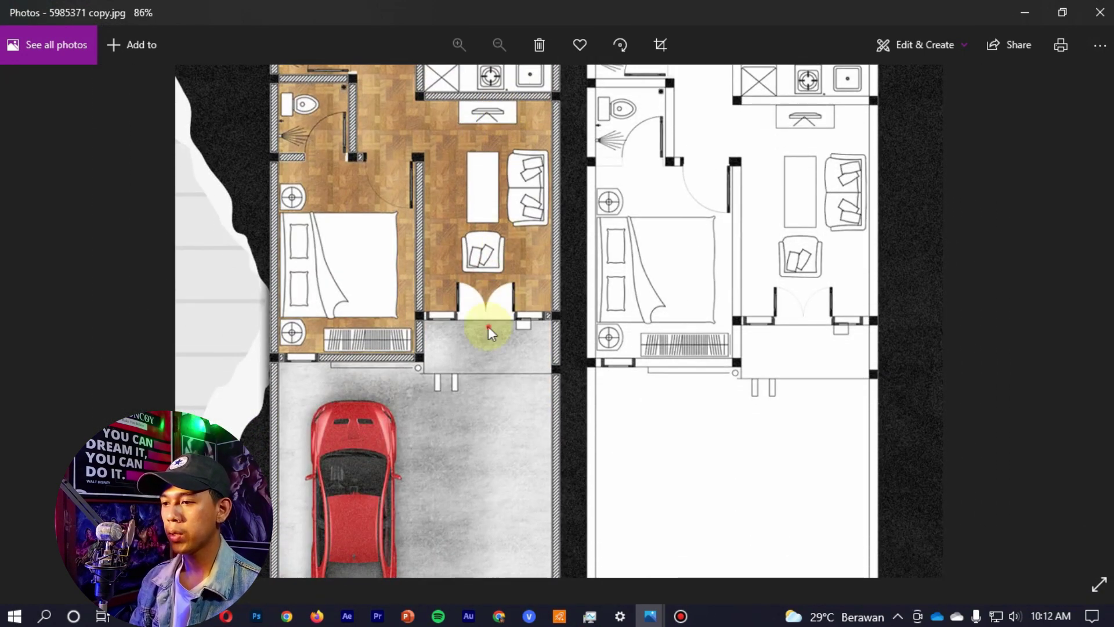
scroll(490, 328, "down", 3)
scroll(451, 468, "up", 2)
scroll(639, 445, "up", 5)
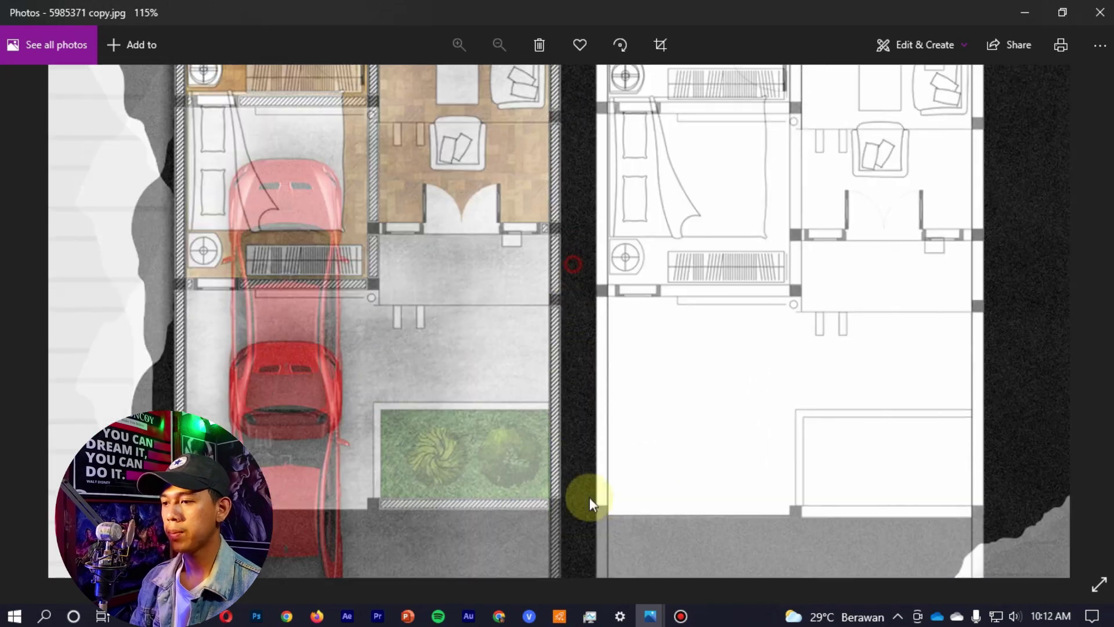
scroll(590, 497, "up", 5)
scroll(596, 242, "up", 5)
scroll(542, 170, "up", 5)
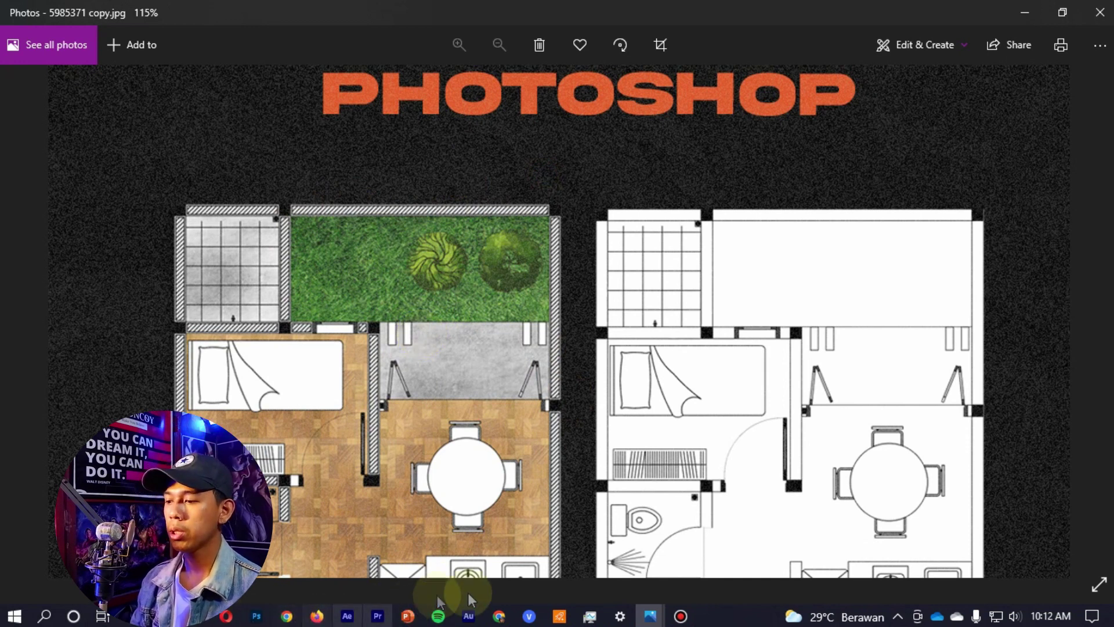
- Return to the floor plan in Photoshop and make the denah layer active
left_click(257, 617)
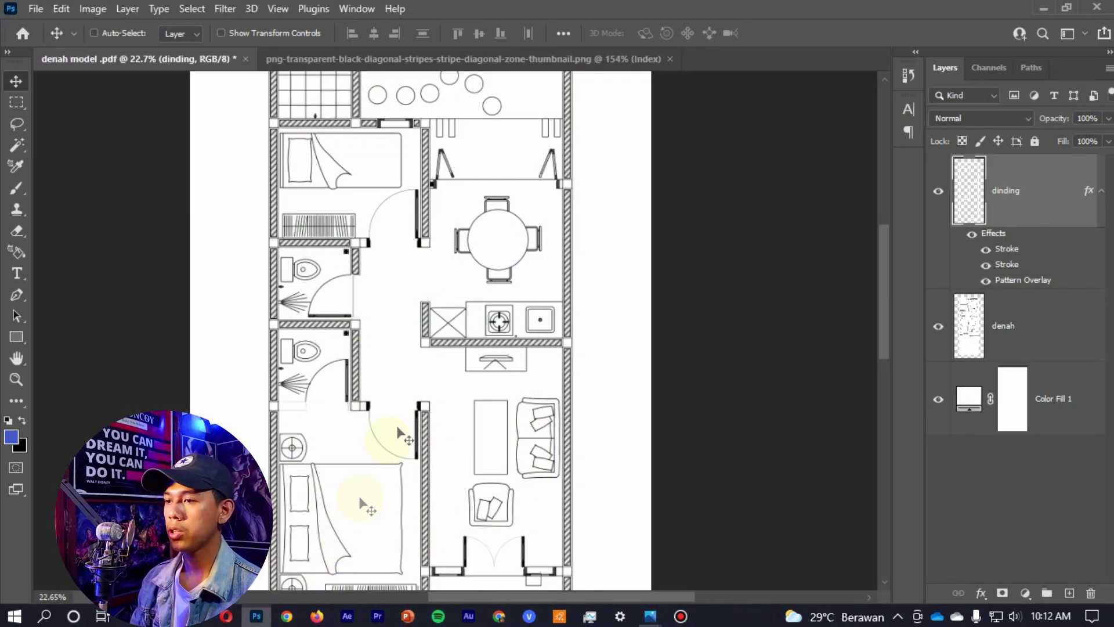
scroll(532, 267, "up", 2)
scroll(464, 174, "up", 2)
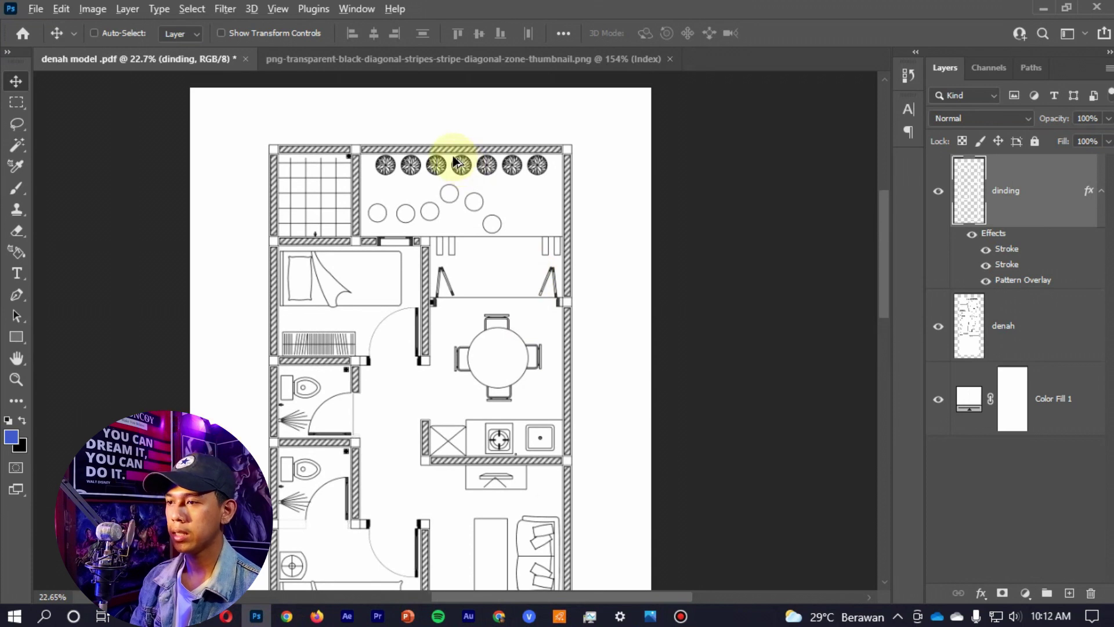
scroll(453, 194, "up", 1)
scroll(450, 261, "up", 2)
scroll(461, 261, "up", 2)
scroll(499, 287, "up", 2)
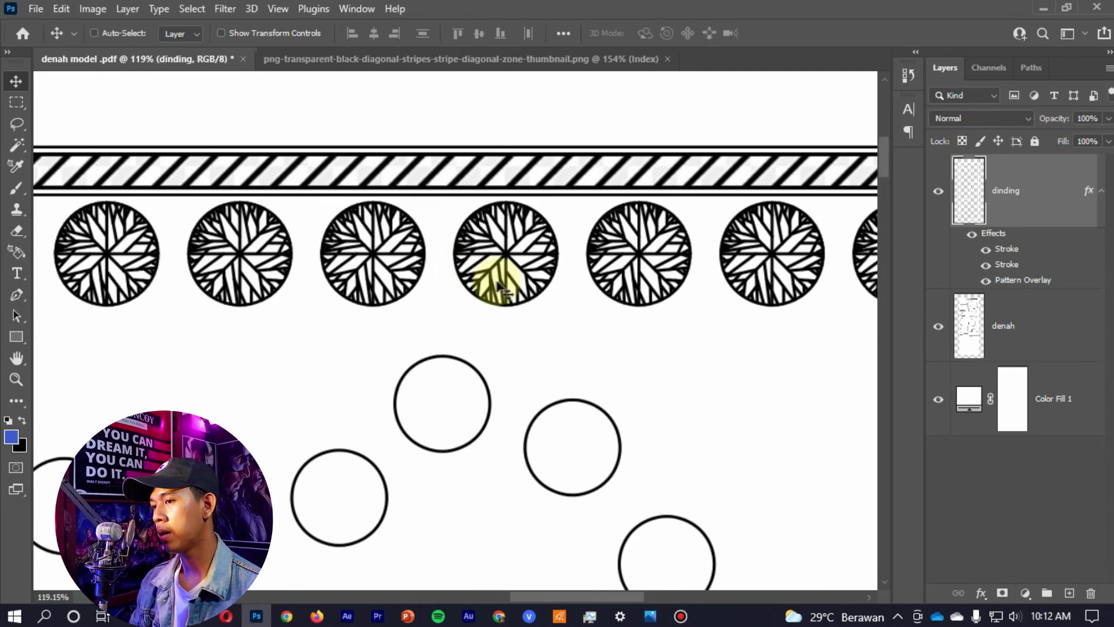
left_click(1044, 327)
scroll(555, 209, "down", 2)
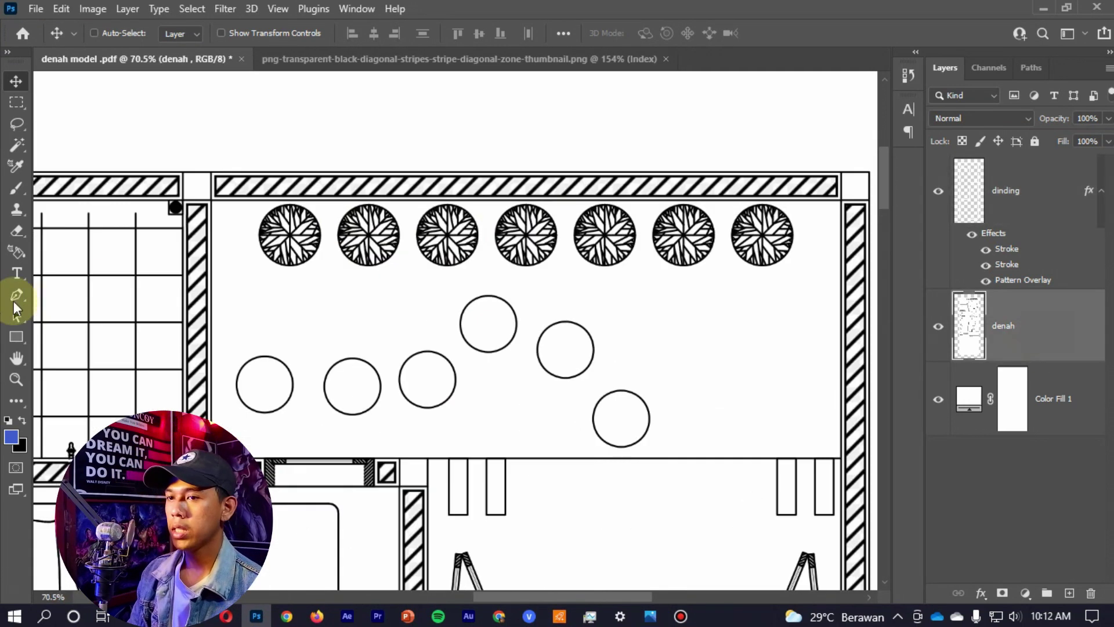
- Marquee-select the top garden's trees and circles and fill the area with white
left_click(16, 104)
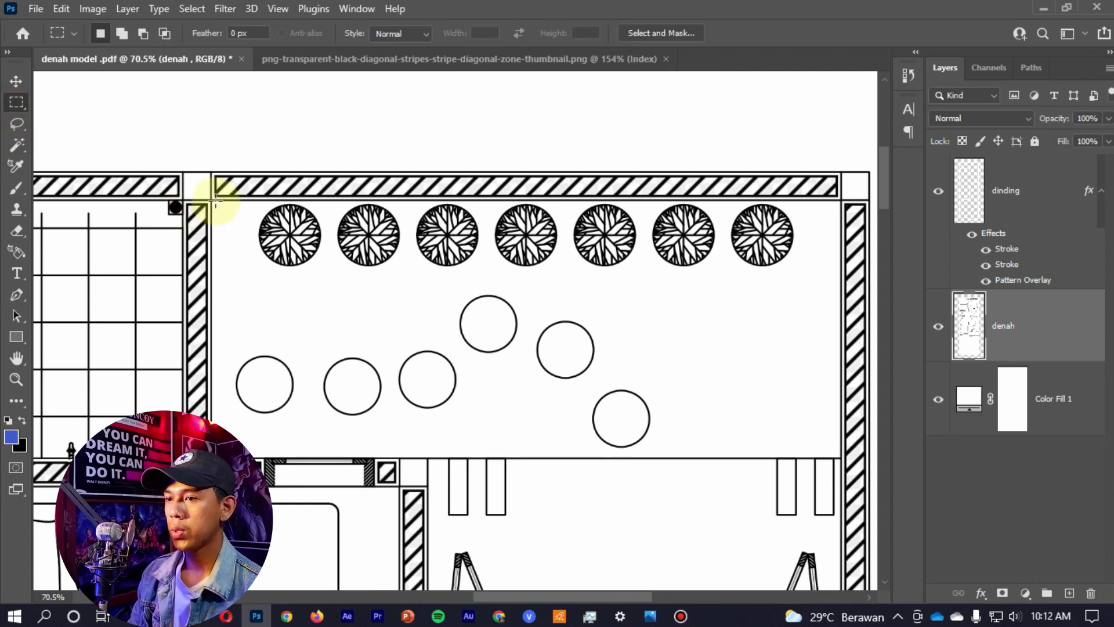
left_click_drag(216, 200, 814, 446)
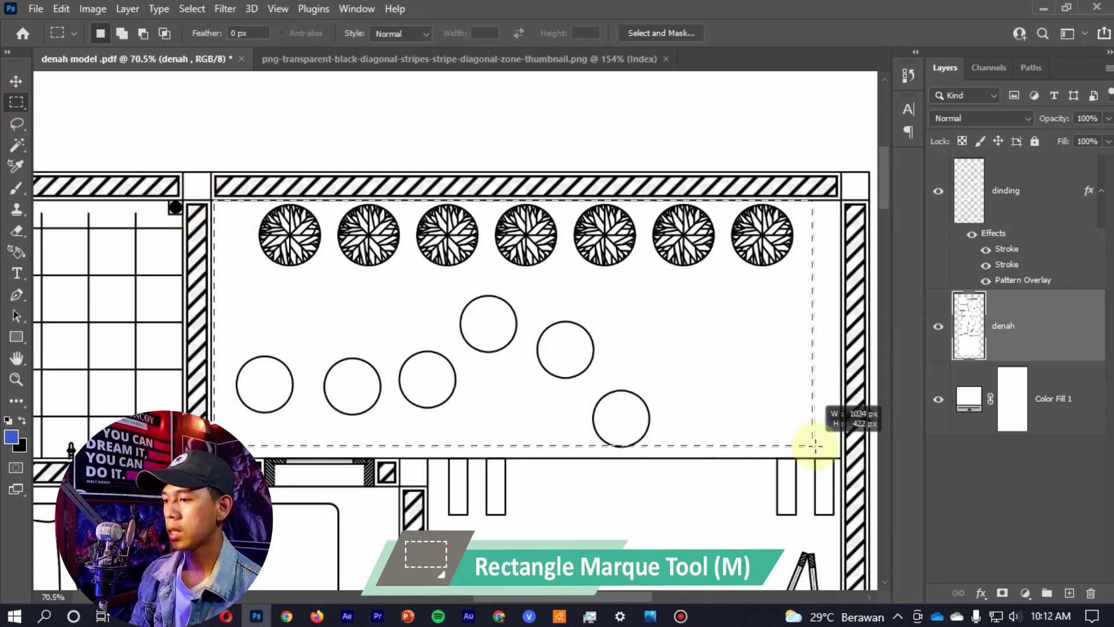
scroll(616, 181, "up", 3)
scroll(617, 187, "up", 3)
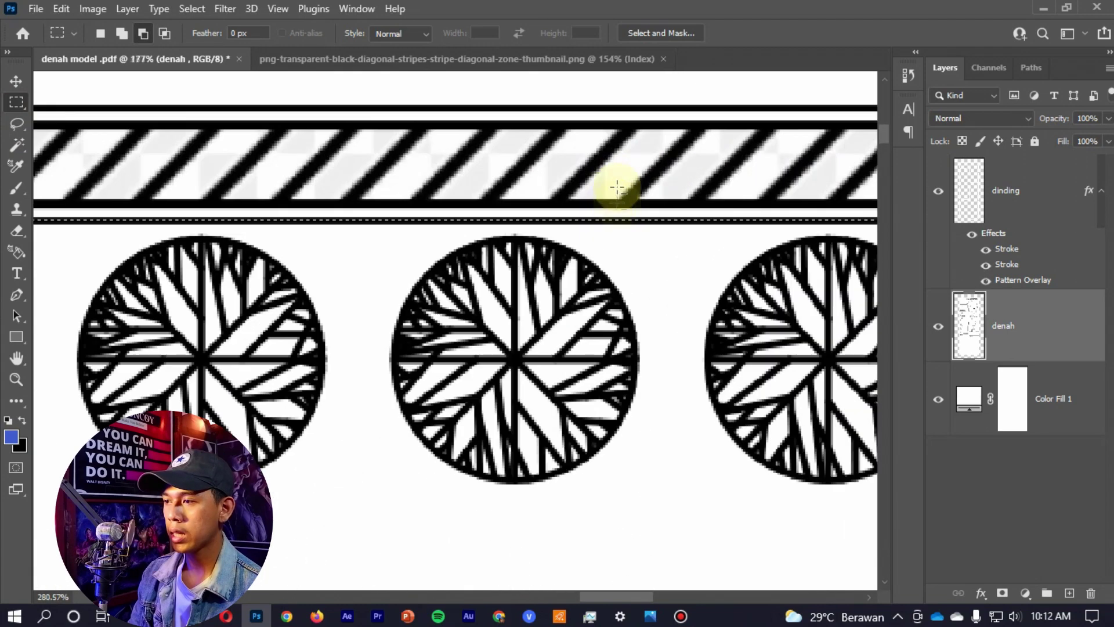
scroll(617, 187, "up", 2)
scroll(616, 243, "up", 2)
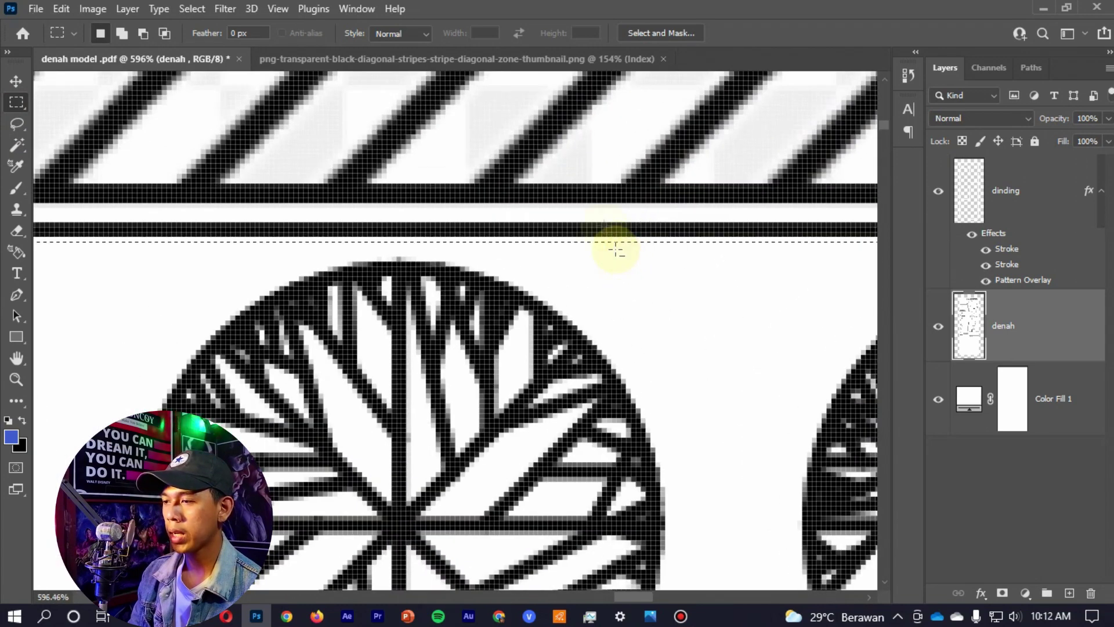
scroll(617, 249, "down", 3)
scroll(597, 208, "down", 2)
scroll(597, 221, "down", 2)
scroll(589, 320, "up", 1)
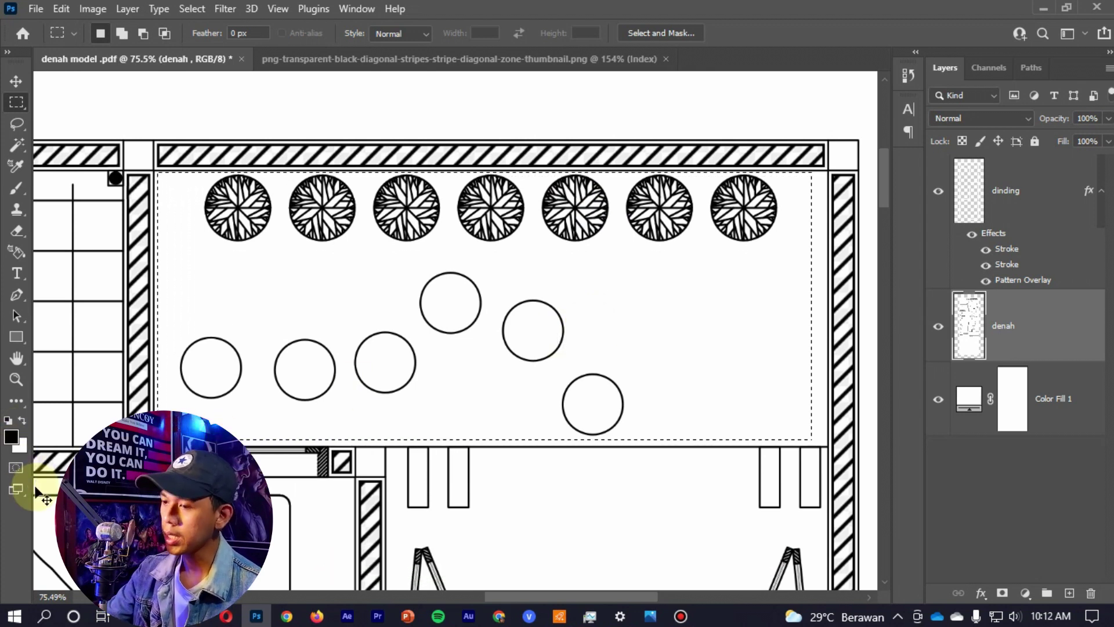
key("ctrl+Delete")
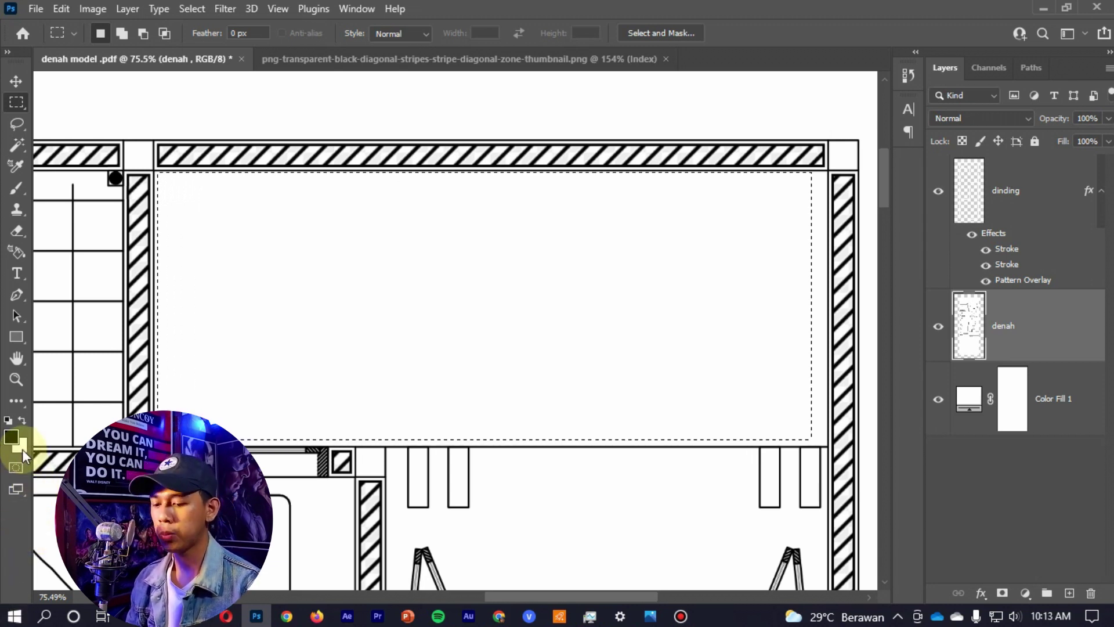
- Deselect, reset colours to black and white, pick Magic Eraser, and hide Color Fill 1
key("ctrl+d")
key("d")
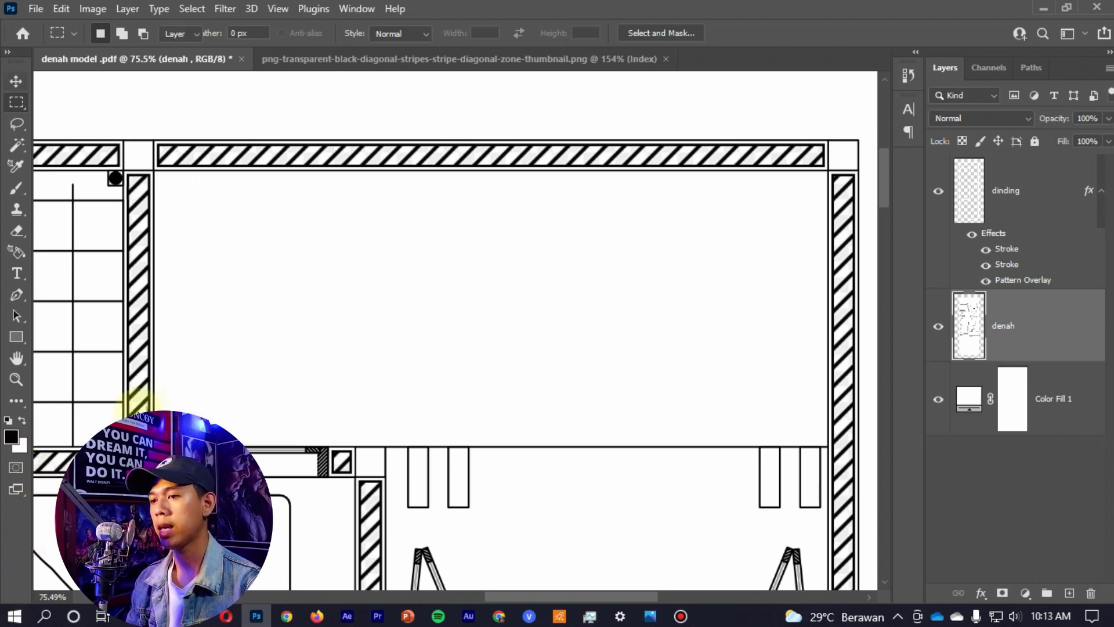
key("v")
scroll(502, 203, "down", 4)
key("e")
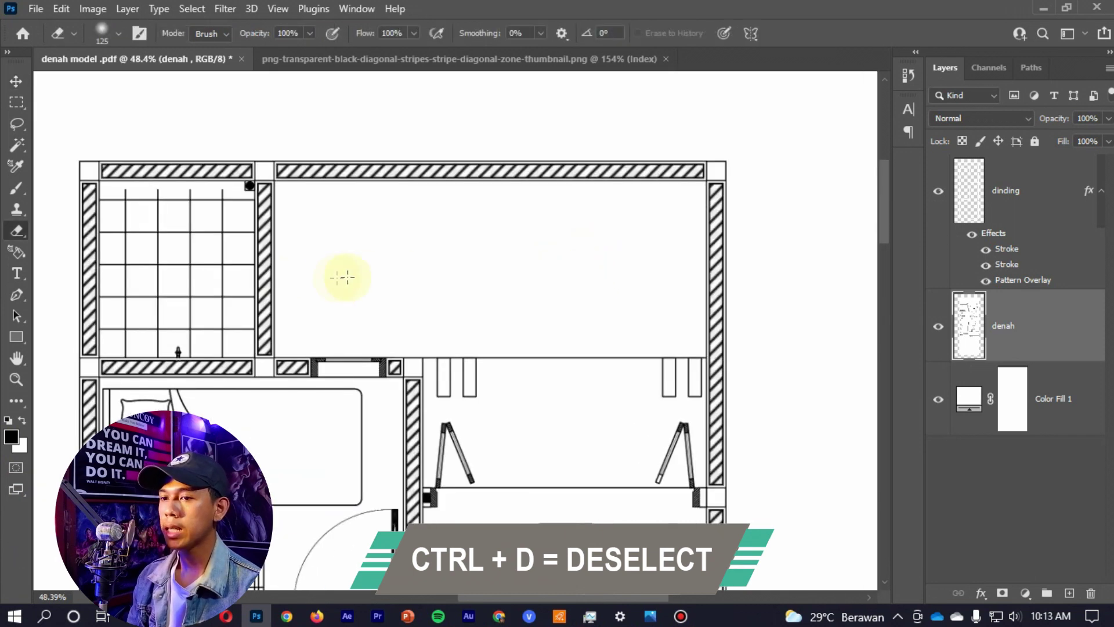
right_click(17, 230)
left_click(87, 257)
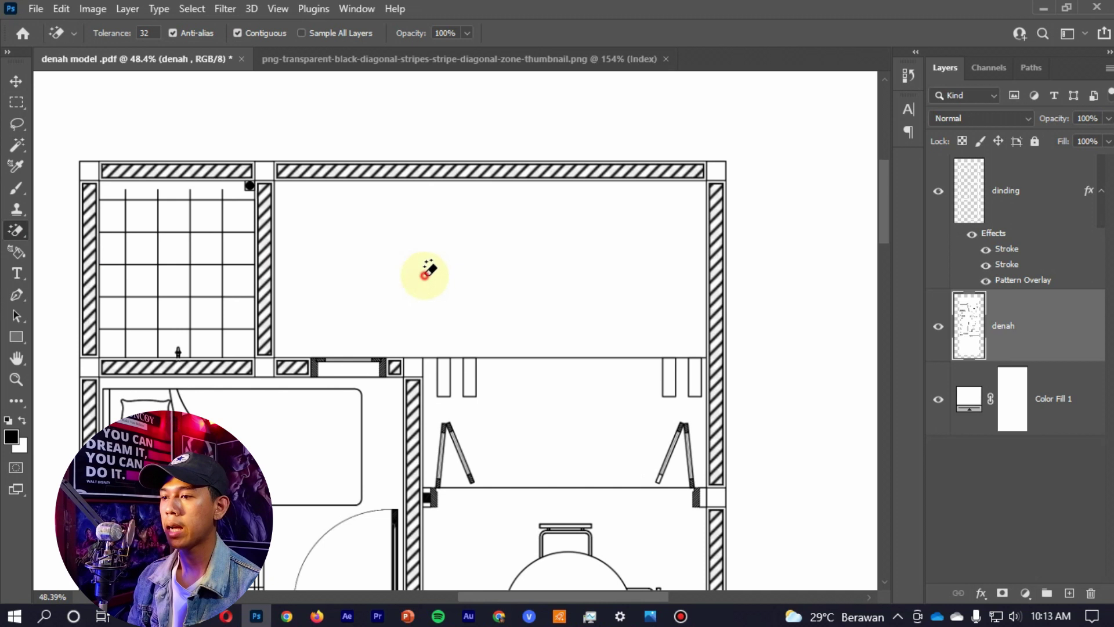
left_click(936, 400)
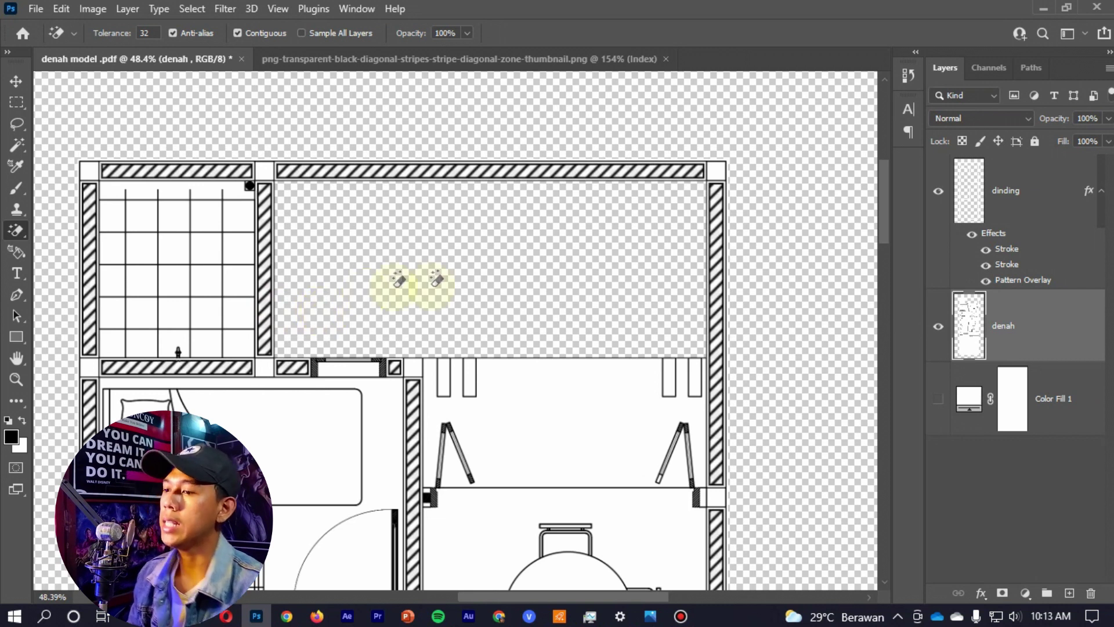
- Magic-erase the lower room's white fill to transparency, then return to the Move tool
scroll(437, 280, "down", 2)
scroll(487, 286, "down", 3, "alt")
scroll(527, 216, "down", 3)
scroll(529, 236, "down", 3)
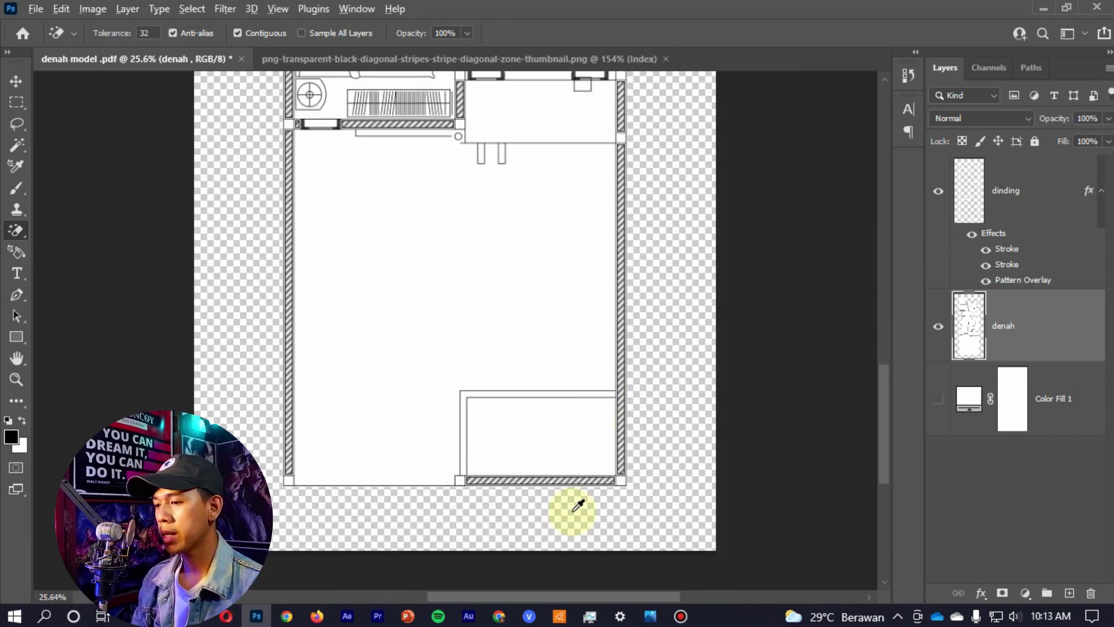
scroll(578, 505, "up", 4, "alt")
scroll(547, 423, "up", 2, "alt")
left_click(555, 395)
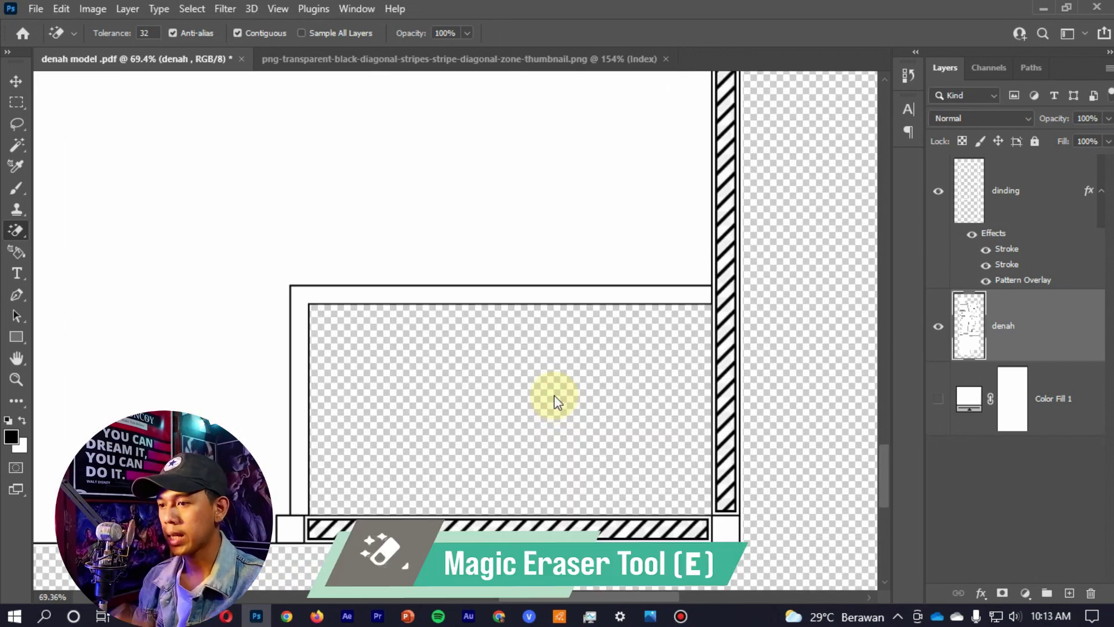
scroll(567, 406, "down", 4, "alt")
scroll(580, 348, "down", 3, "alt")
key("v")
scroll(584, 291, "up", 2)
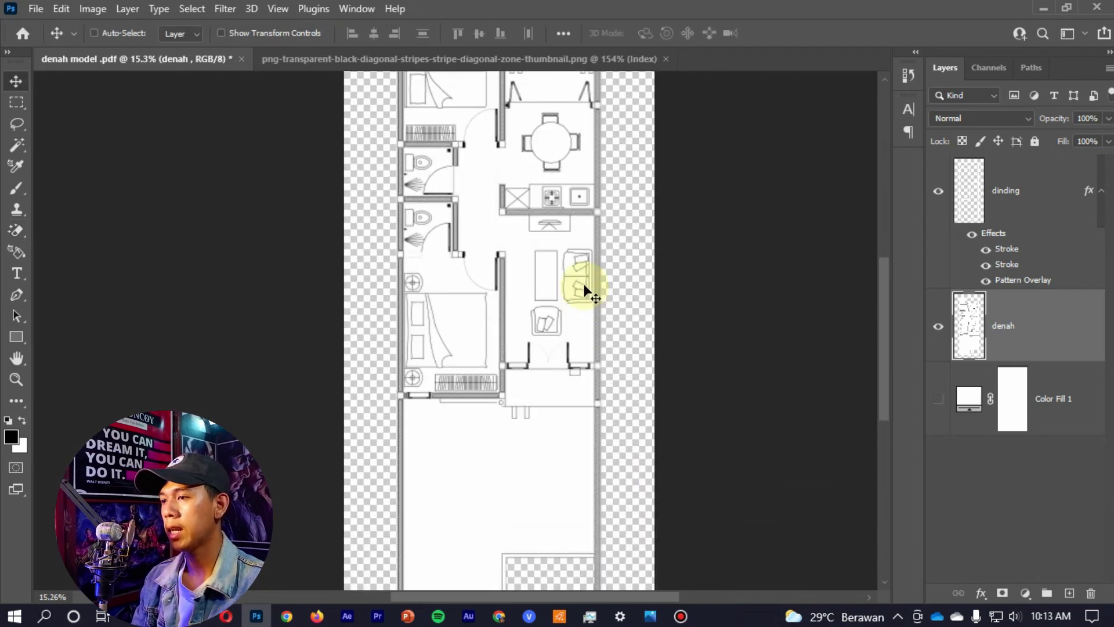
scroll(585, 292, "up", 3)
scroll(539, 191, "up", 3, "alt")
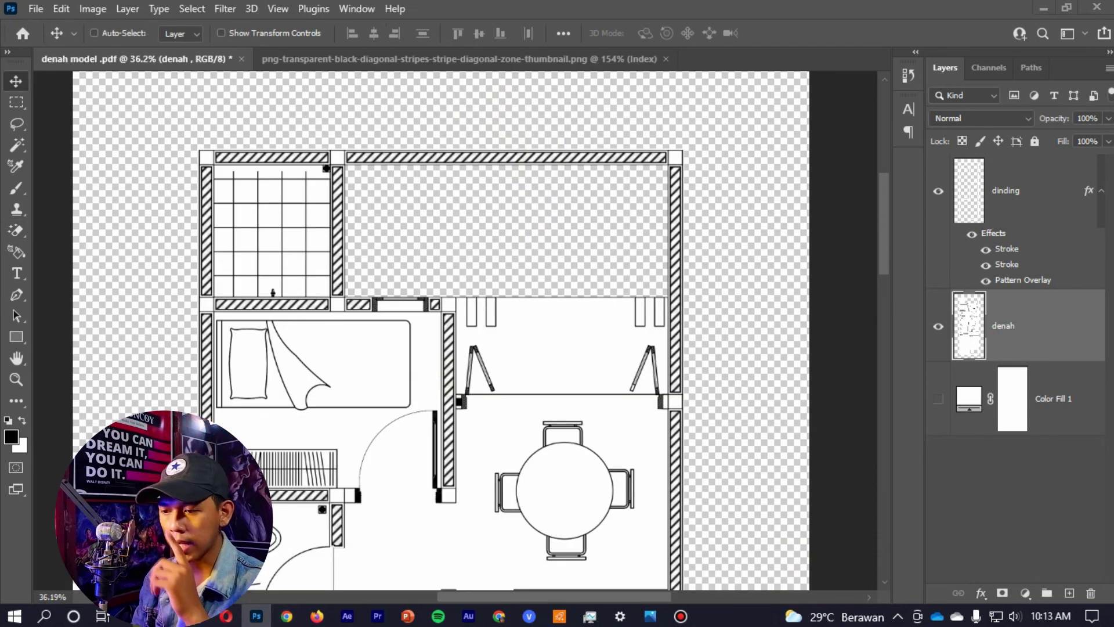
- Place the rumput-hias grass photo into the plan and scale it to the top garden
left_click(325, 522)
mouse_move(1038, 490)
left_mouse_down()
mouse_move(751, 493)
mouse_move(261, 621)
mouse_move(452, 355)
left_mouse_up()
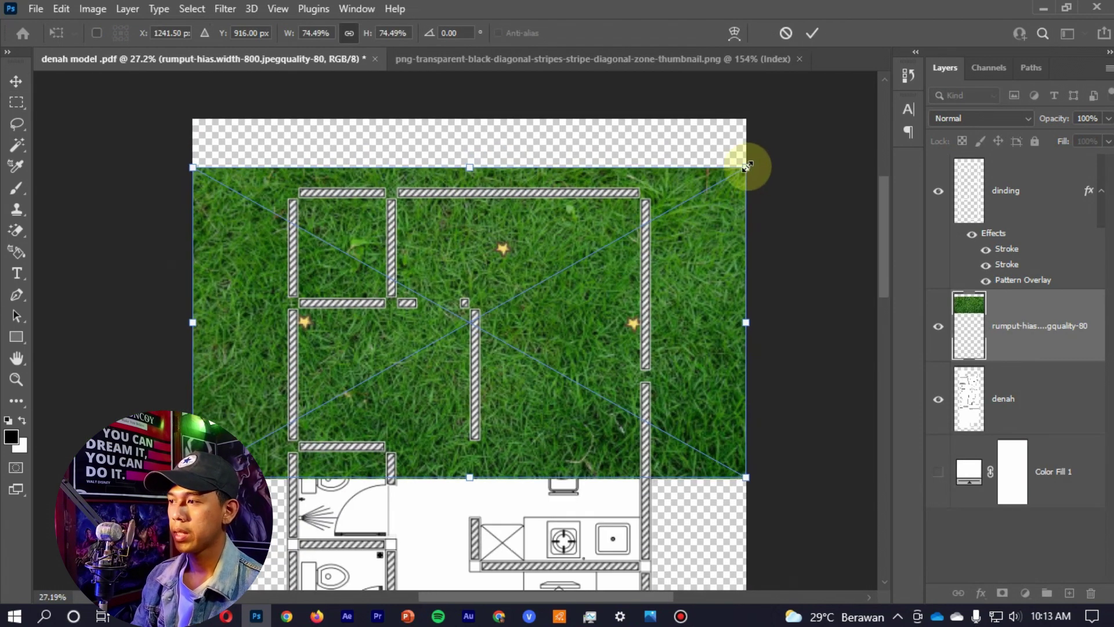
mouse_move(747, 167)
left_mouse_down()
mouse_move(547, 248)
mouse_move(552, 273)
left_mouse_up()
left_click_drag(463, 314, 463, 249)
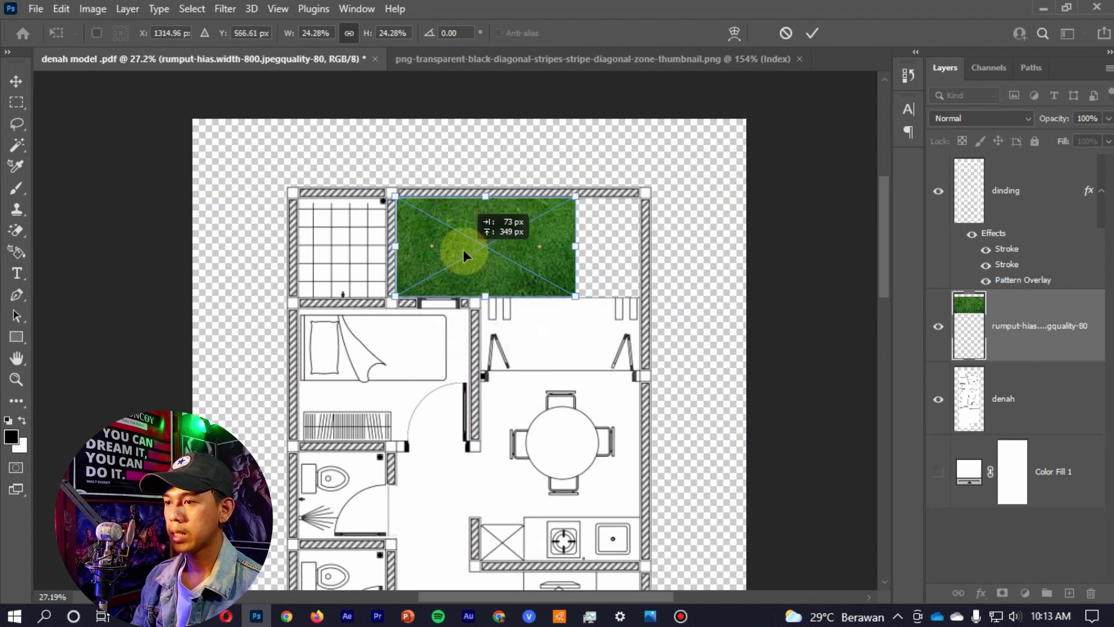
scroll(466, 272, "up", 3)
scroll(471, 274, "up", 3)
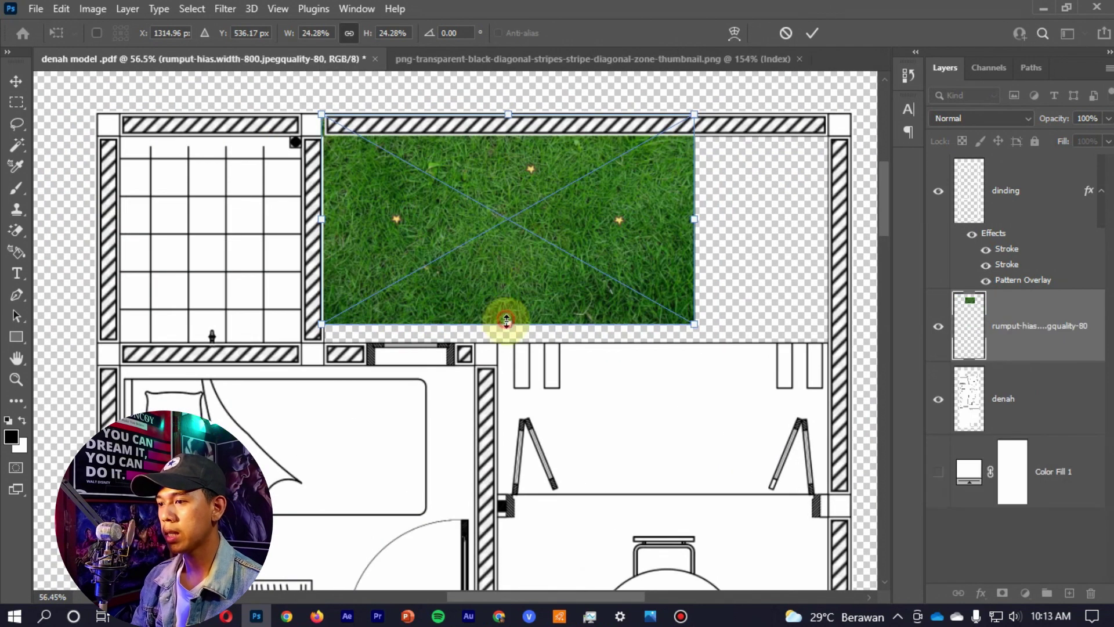
left_click_drag(505, 325, 509, 339)
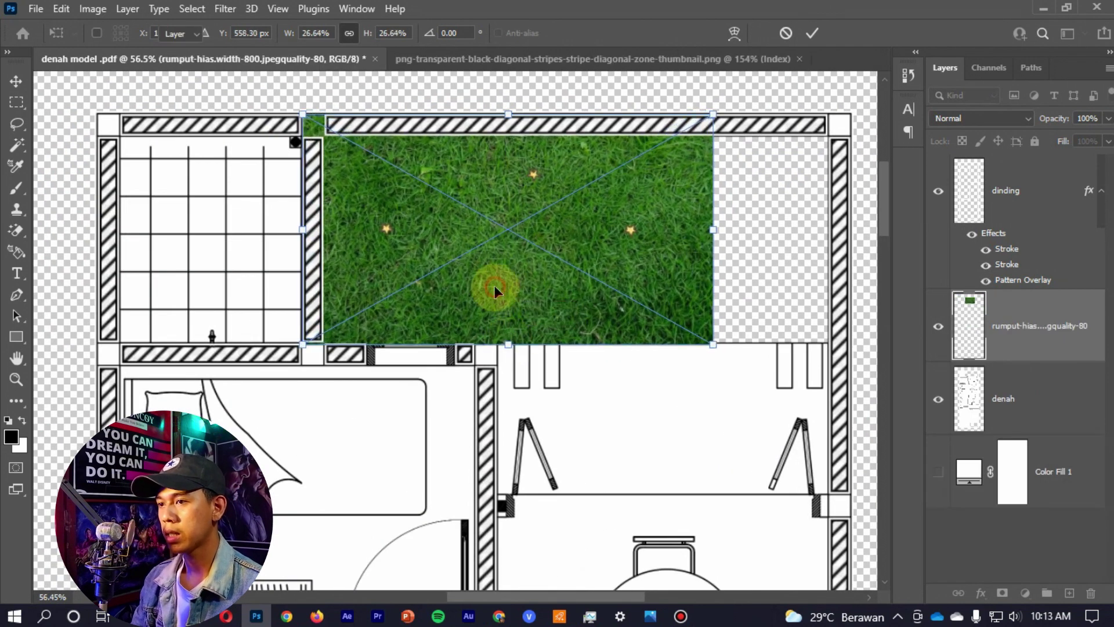
key("Return")
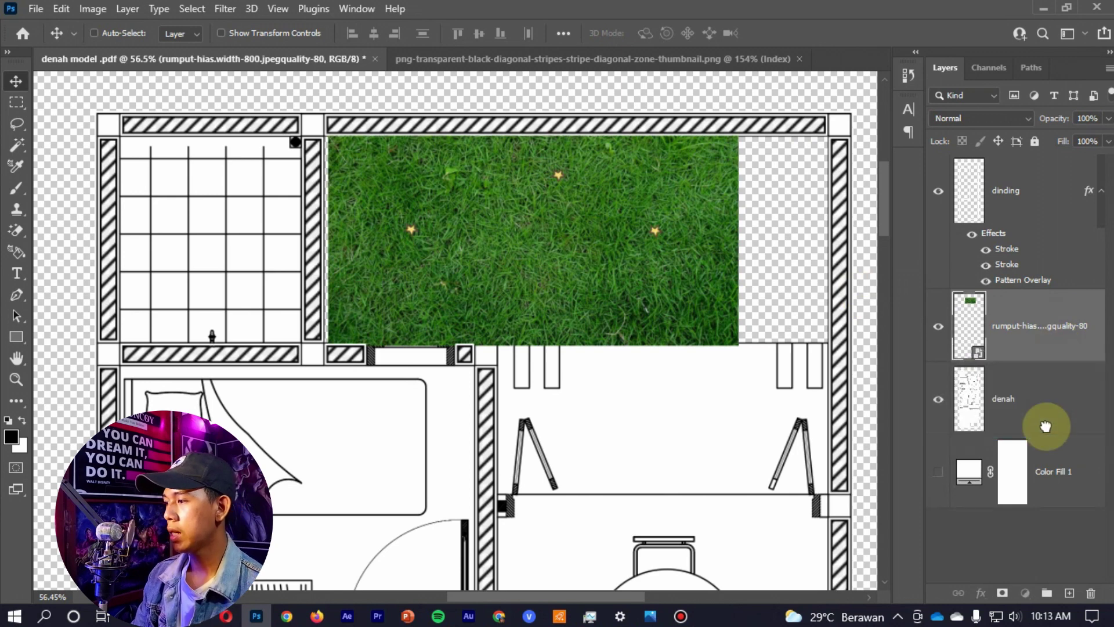
- Move the grass layer below denah and Alt-drag a copy to fill the garden's width
left_click_drag(1059, 350, 1047, 426)
scroll(348, 209, "up", 2)
left_click_drag(398, 199, 382, 200)
scroll(348, 208, "down", 2)
scroll(522, 217, "up", 1)
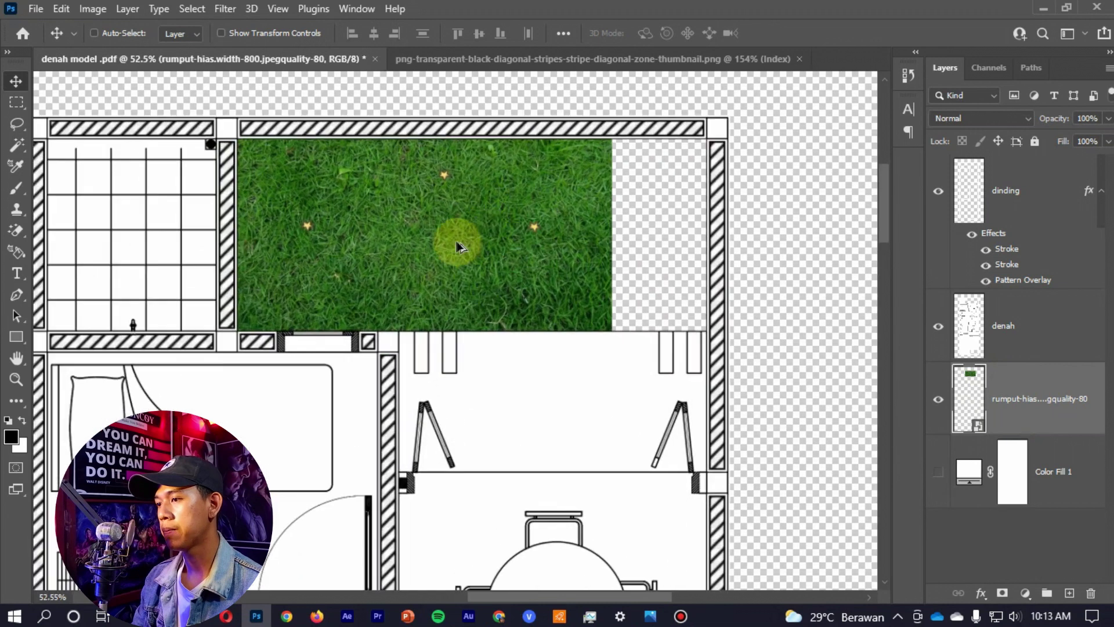
left_click_drag(451, 248, 544, 248)
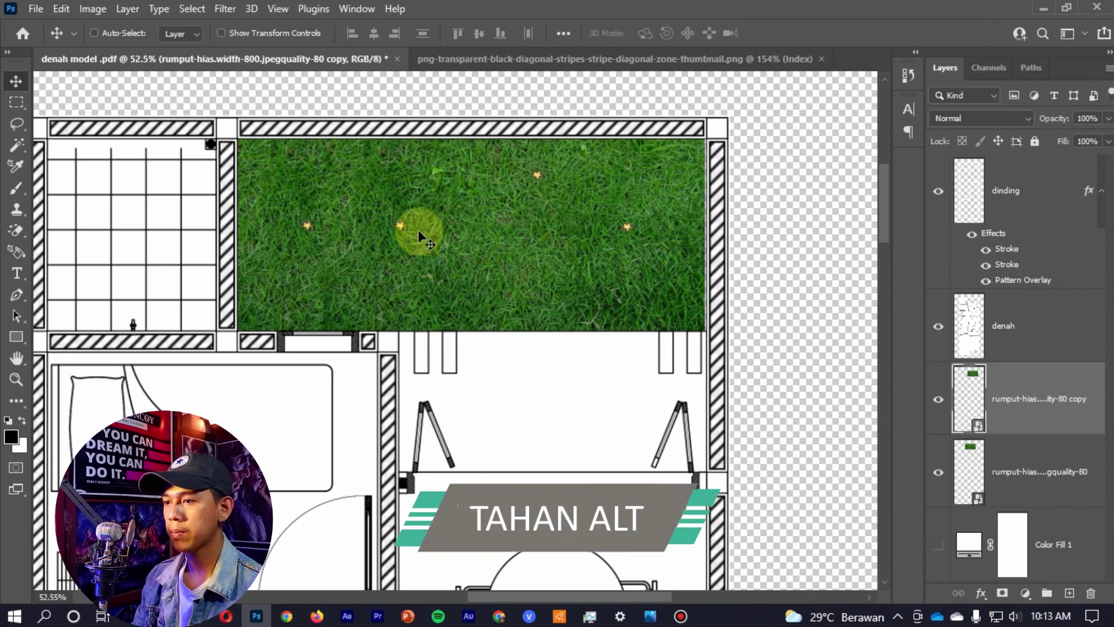
mouse_move(427, 215)
left_mouse_down()
mouse_move(452, 216)
mouse_move(482, 266)
left_mouse_up()
left_click(1042, 486, "shift")
- Merge the two grass layers into a single grass layer
right_click(1043, 483)
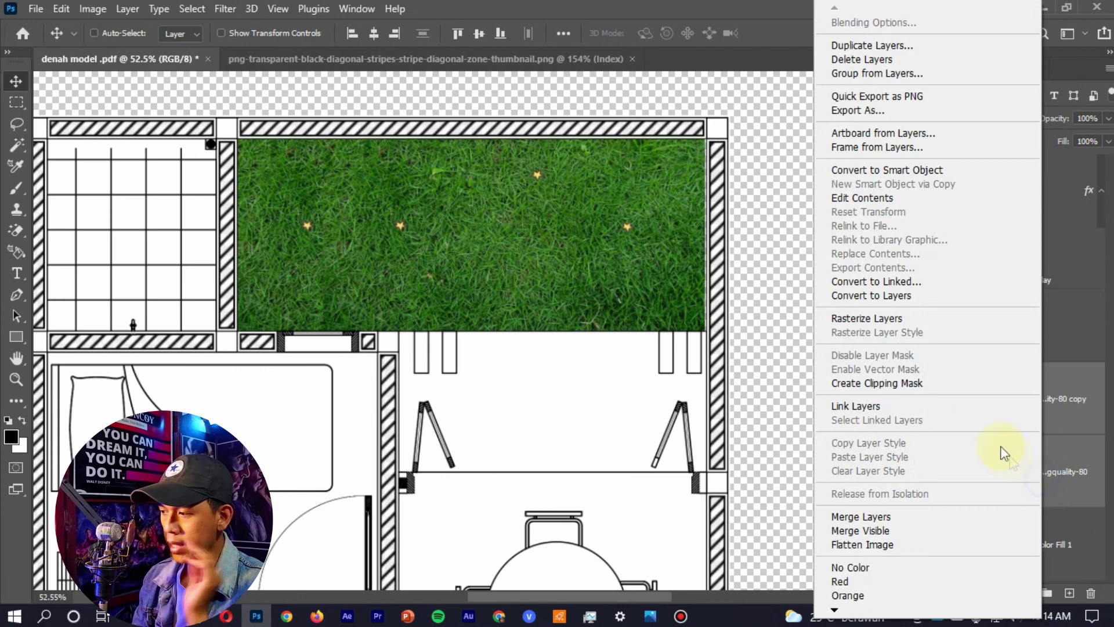
left_click(914, 517)
scroll(551, 197, "down", 1)
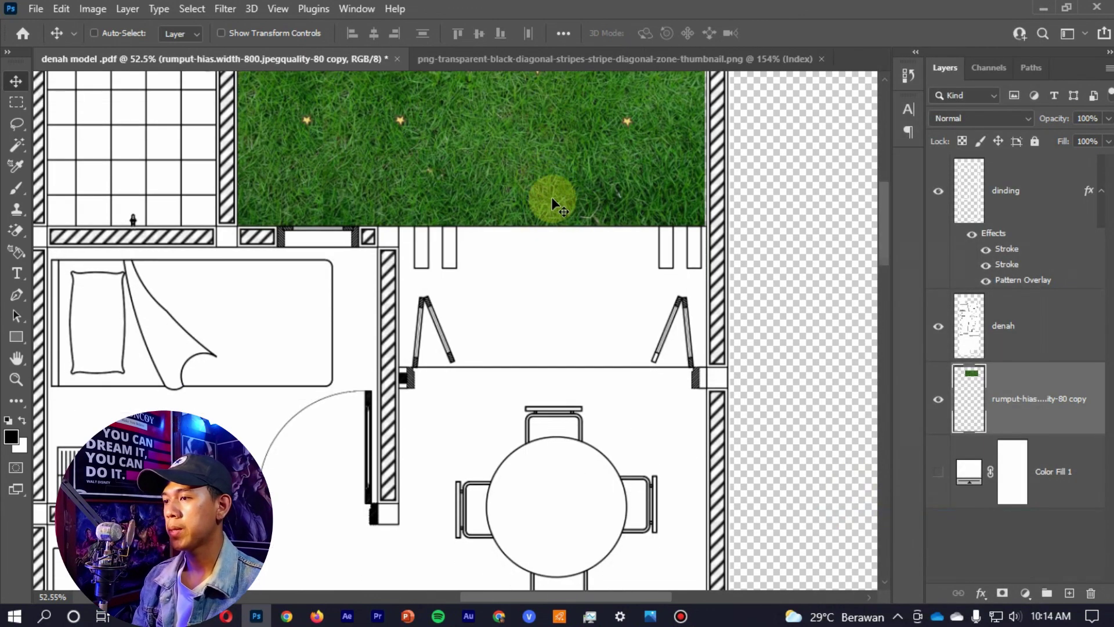
scroll(589, 185, "down", 3)
scroll(589, 186, "down", 1)
scroll(598, 145, "down", 1)
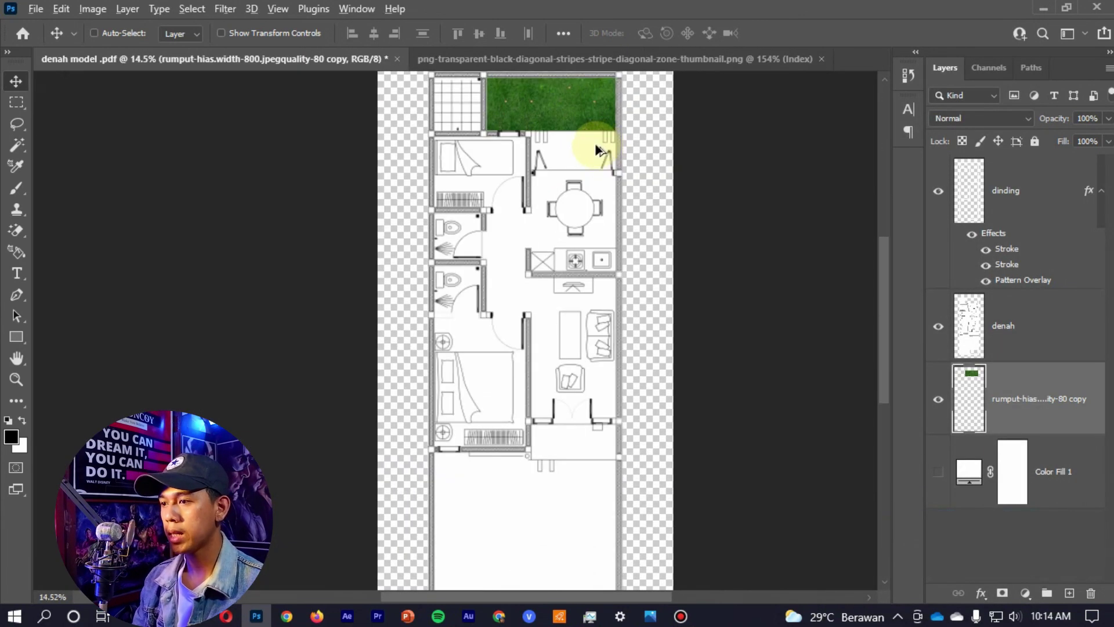
- Duplicate the merged grass and move the copy into the small lower-right garden plot
key("ctrl+j")
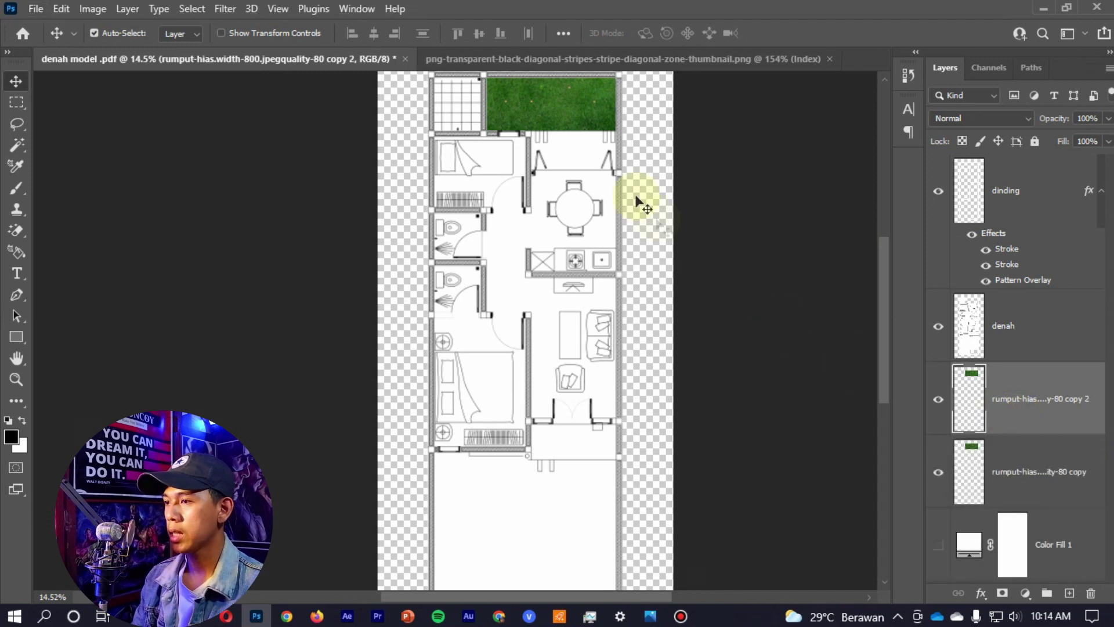
left_click_drag(568, 232, 565, 502)
scroll(562, 432, "down", 3)
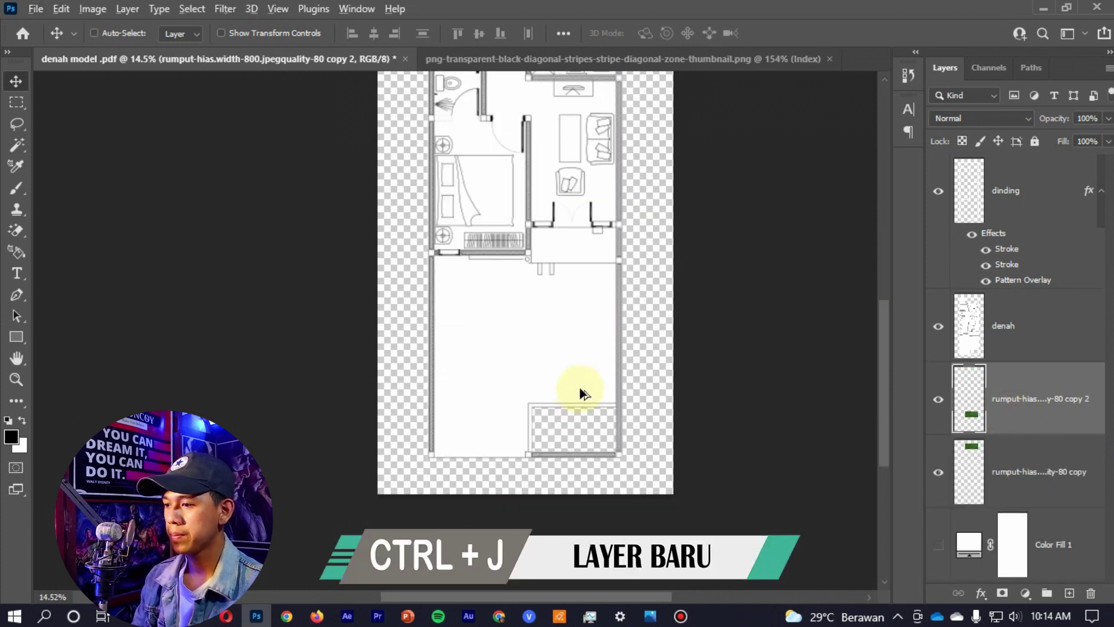
mouse_move(579, 386)
left_mouse_down()
mouse_move(601, 464)
mouse_move(590, 507)
left_mouse_up()
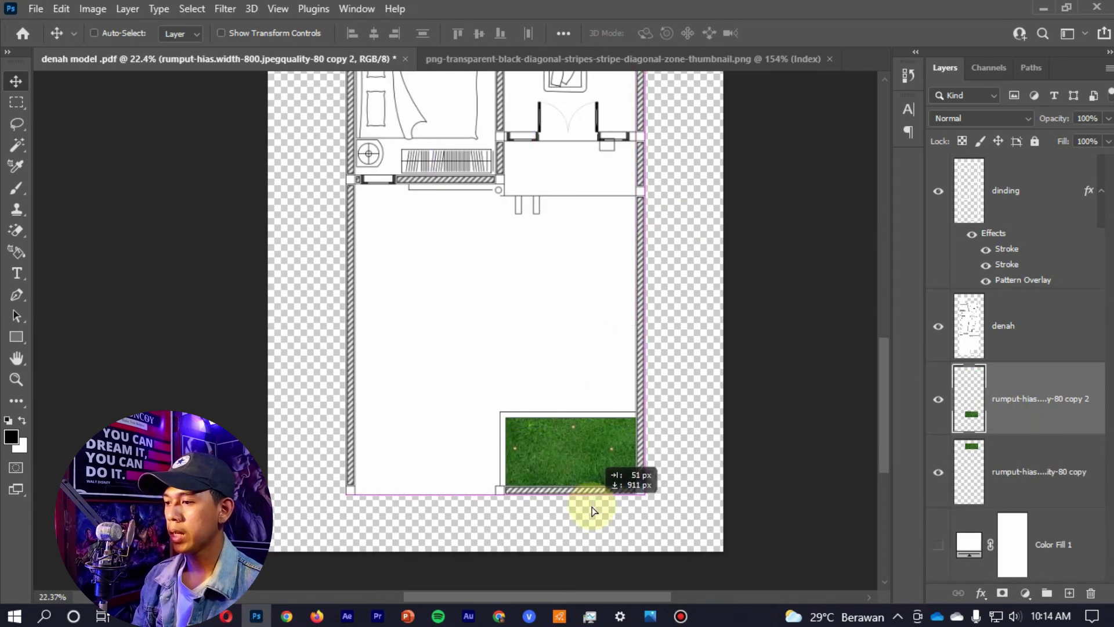
scroll(590, 506, "up", 3)
scroll(589, 506, "down", 5)
scroll(580, 431, "up", 5)
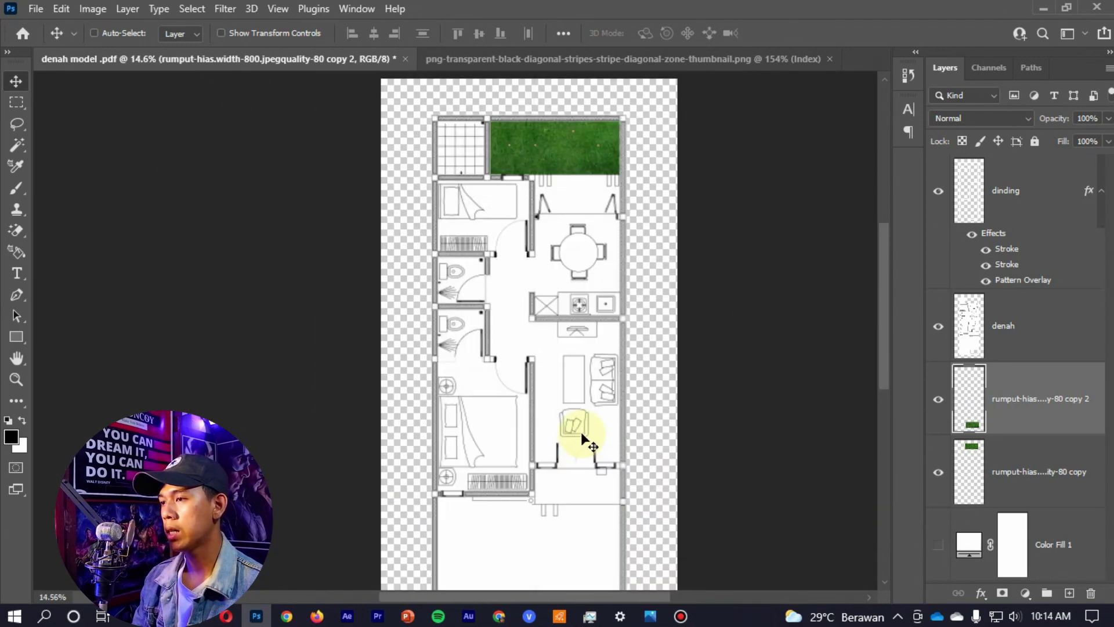
scroll(570, 131, "up", 2)
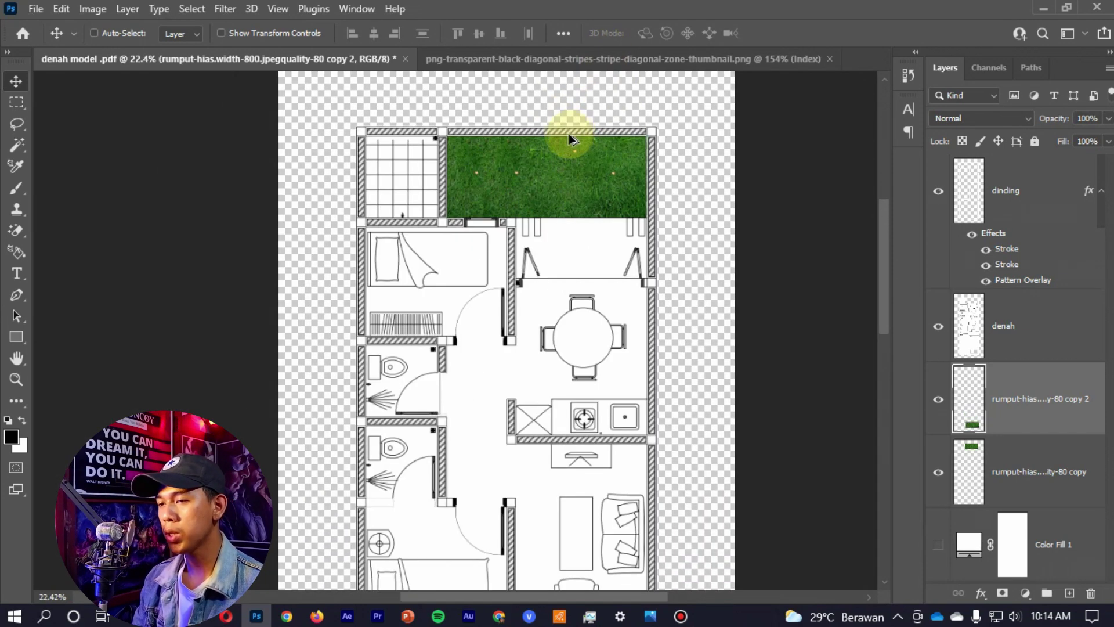
scroll(485, 224, "up", 2)
scroll(551, 348, "down", 4)
scroll(559, 356, "up", 2)
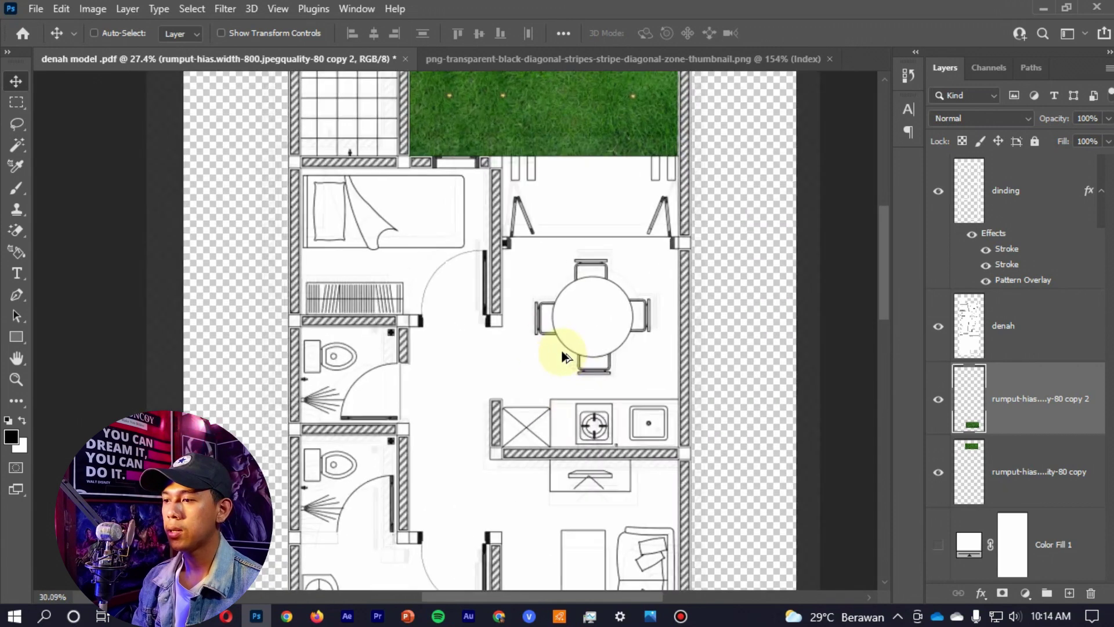
scroll(562, 363, "up", 2)
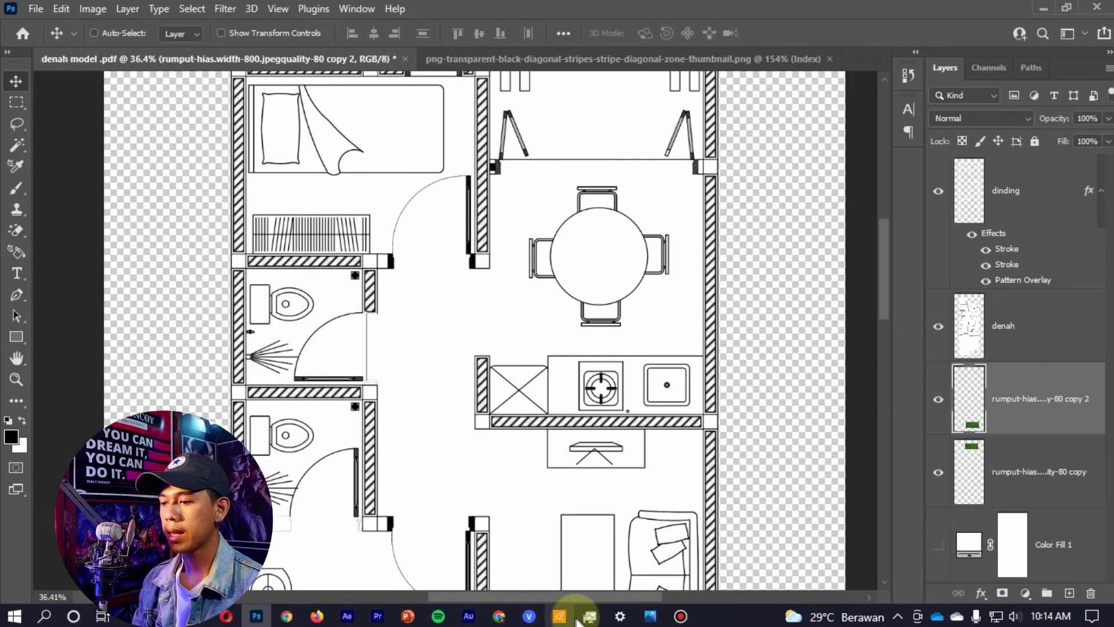
left_click(650, 616)
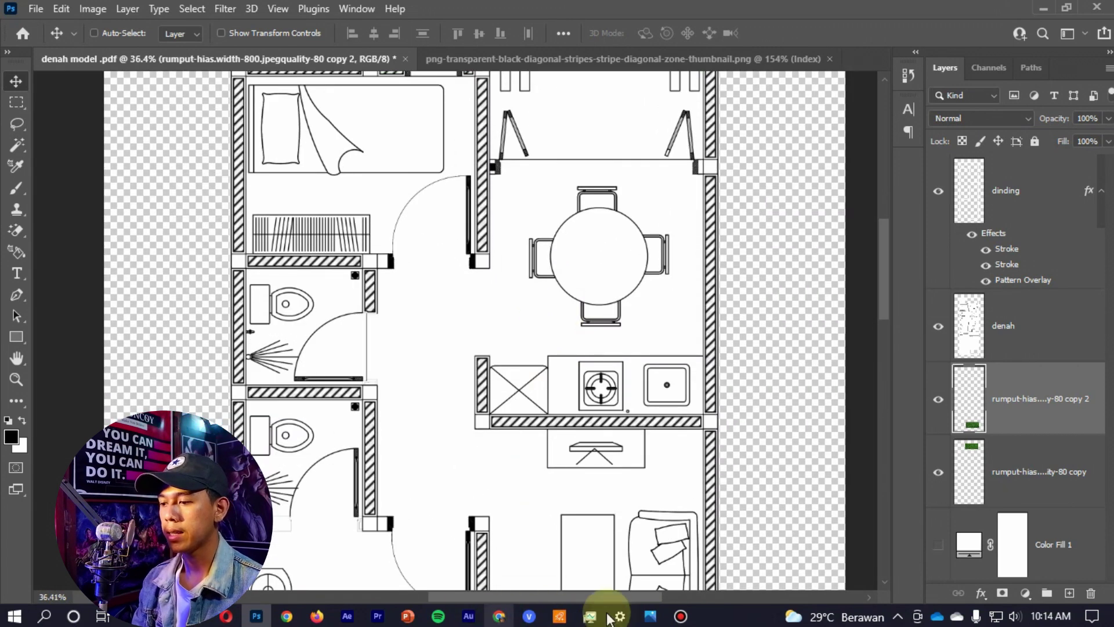
- Scroll over the reference render's garden and carport in Photos, then minimize it
scroll(348, 229, "up", 1)
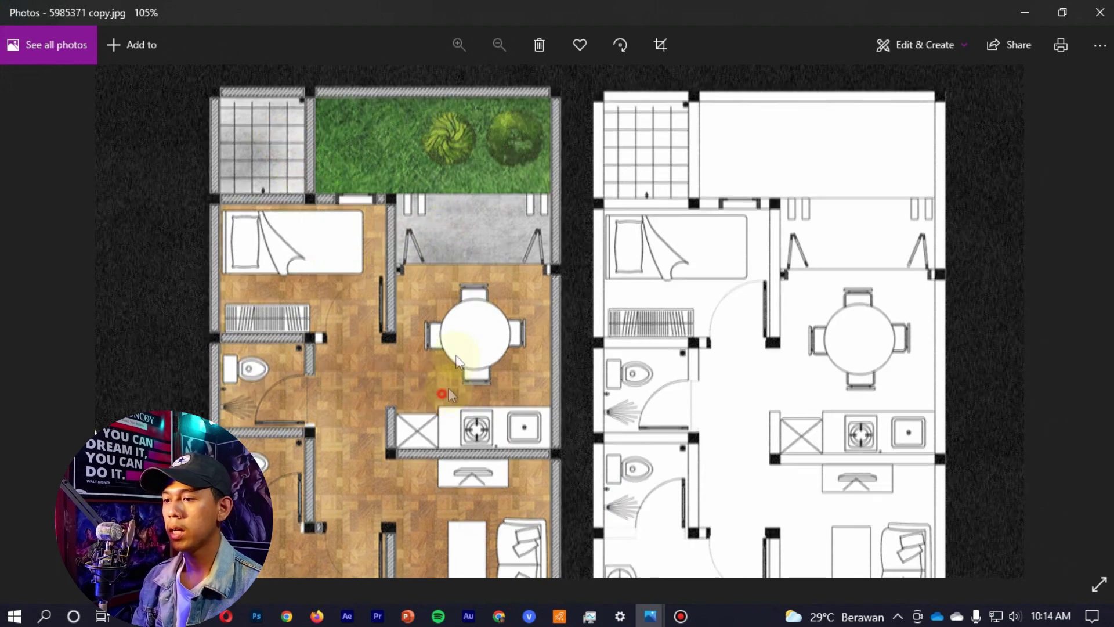
scroll(446, 245, "down", 3)
scroll(441, 237, "down", 4)
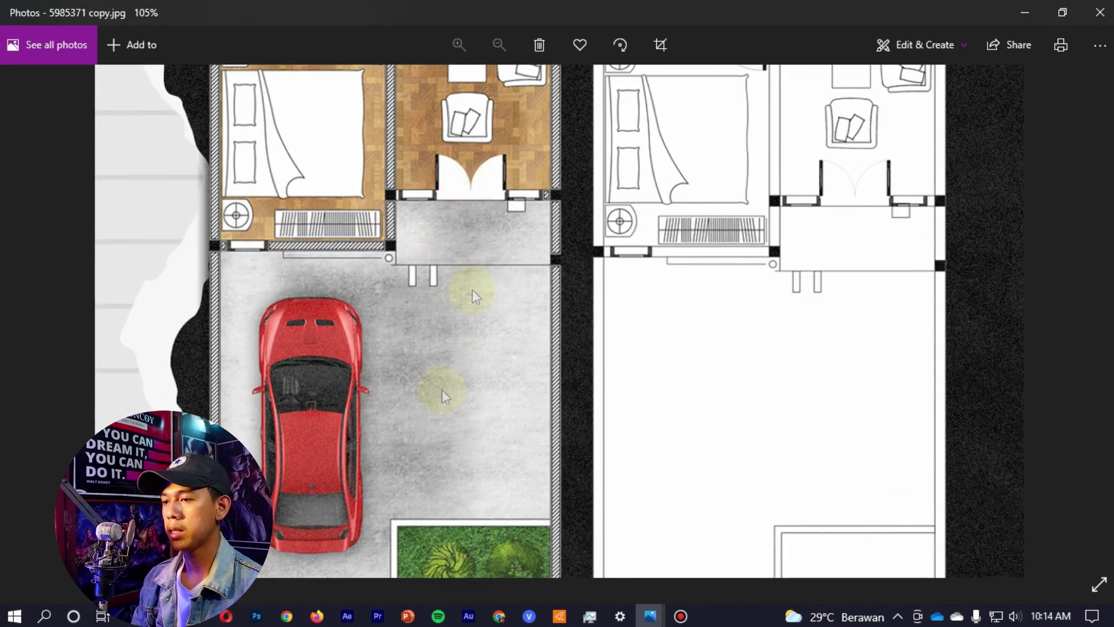
scroll(482, 159, "up", 4)
scroll(437, 163, "up", 3)
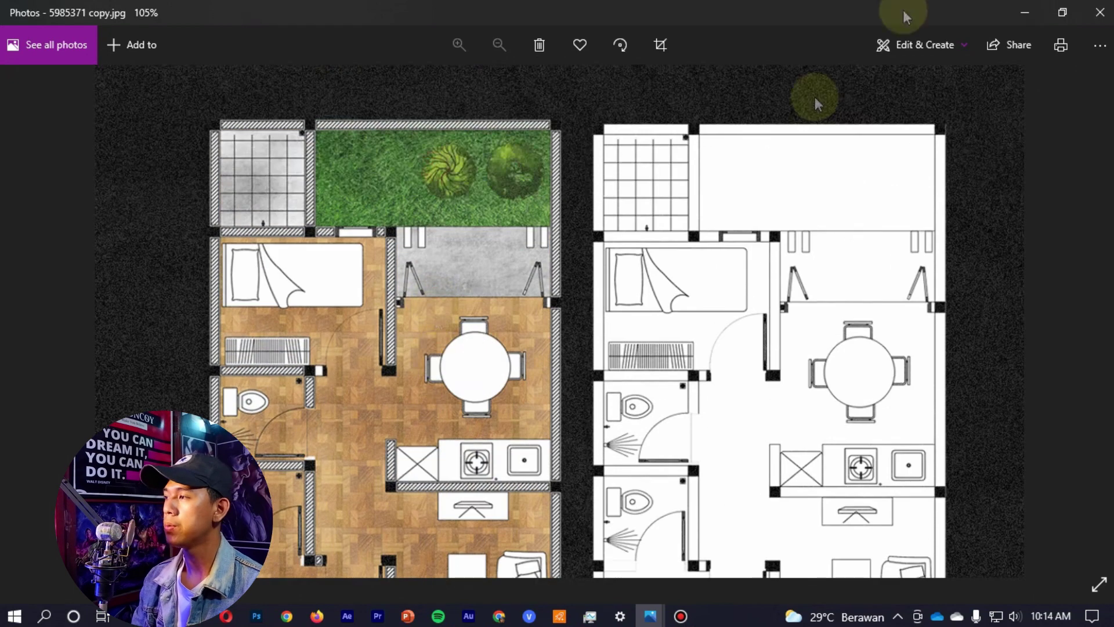
left_click(1010, 12)
- On the denah layer, test the Magic Eraser on one grid tile, then undo it
scroll(385, 151, "up", 3)
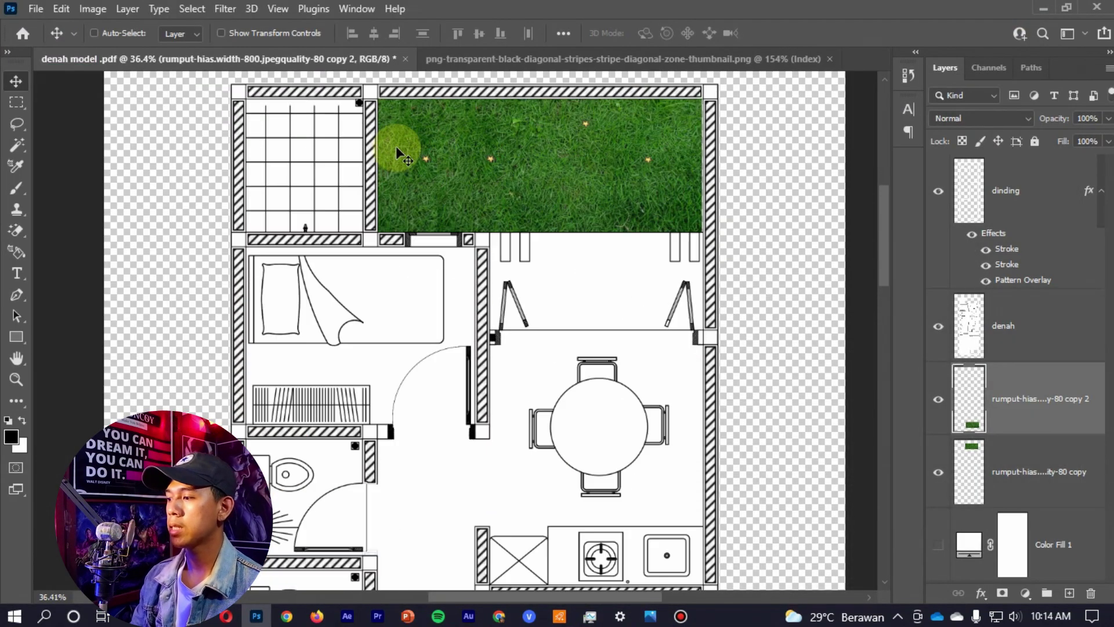
scroll(398, 148, "up", 3)
scroll(325, 371, "up", 5)
left_click(1021, 336)
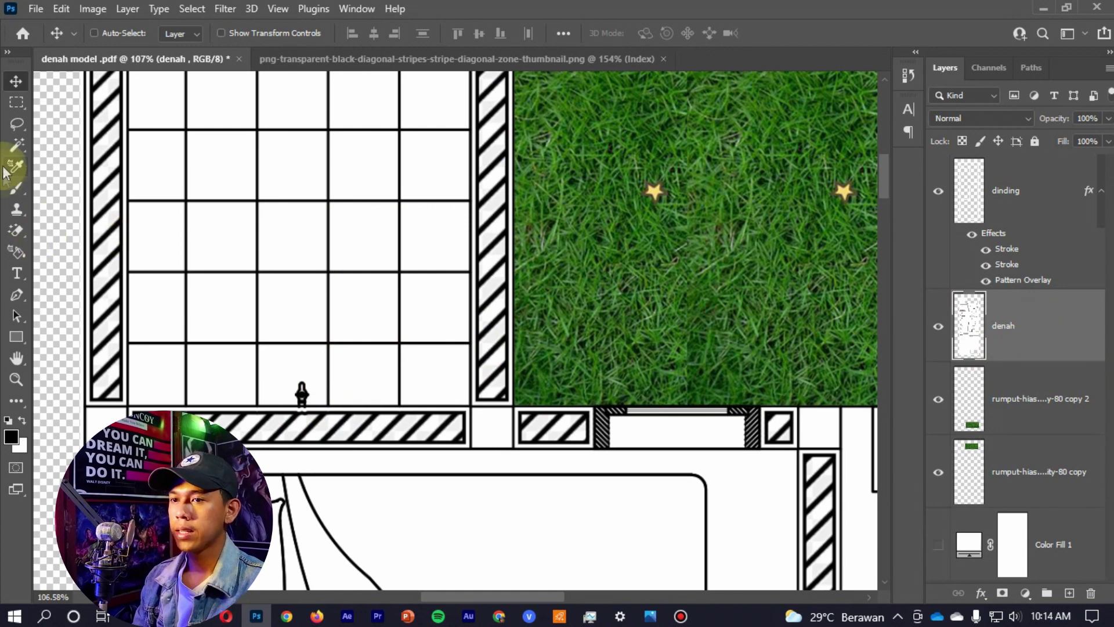
left_click(26, 241)
right_click(16, 233)
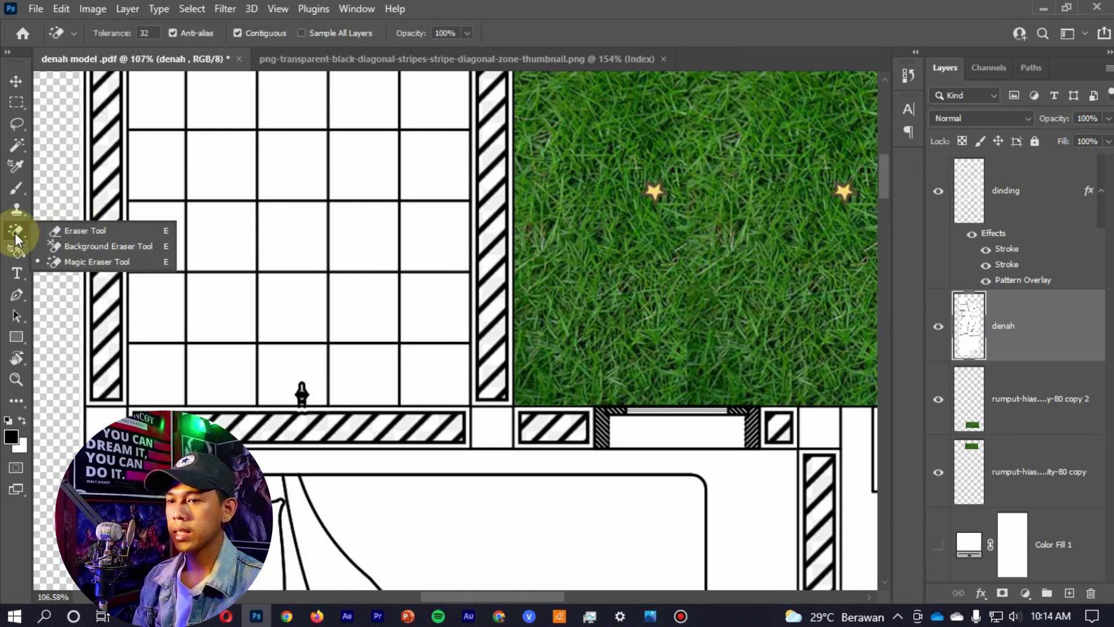
left_click(85, 259)
left_click(224, 234)
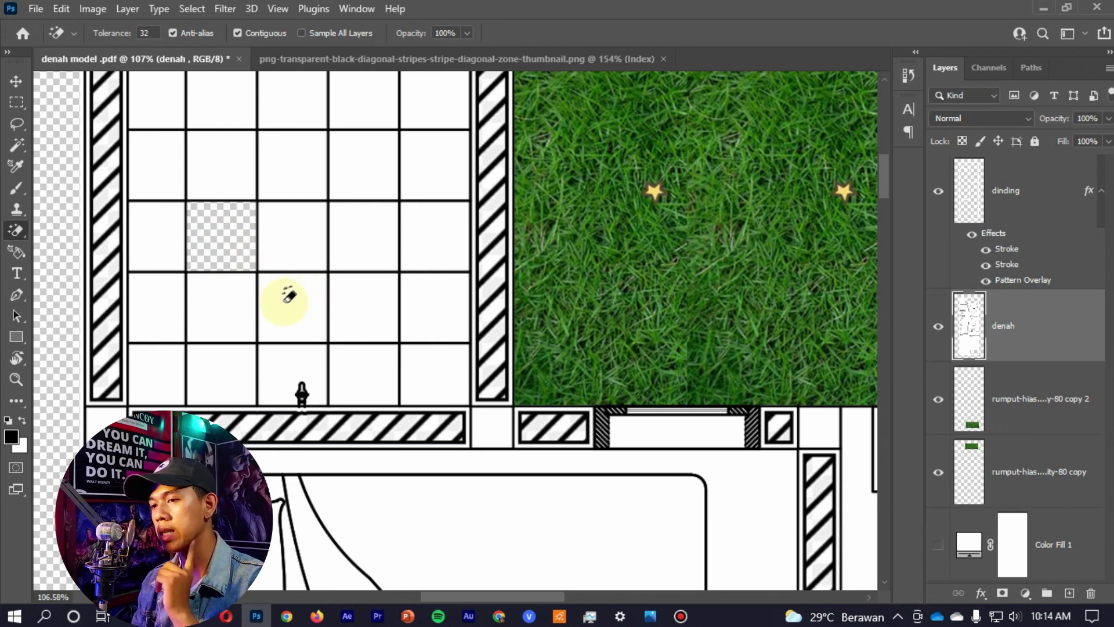
key("ctrl+z")
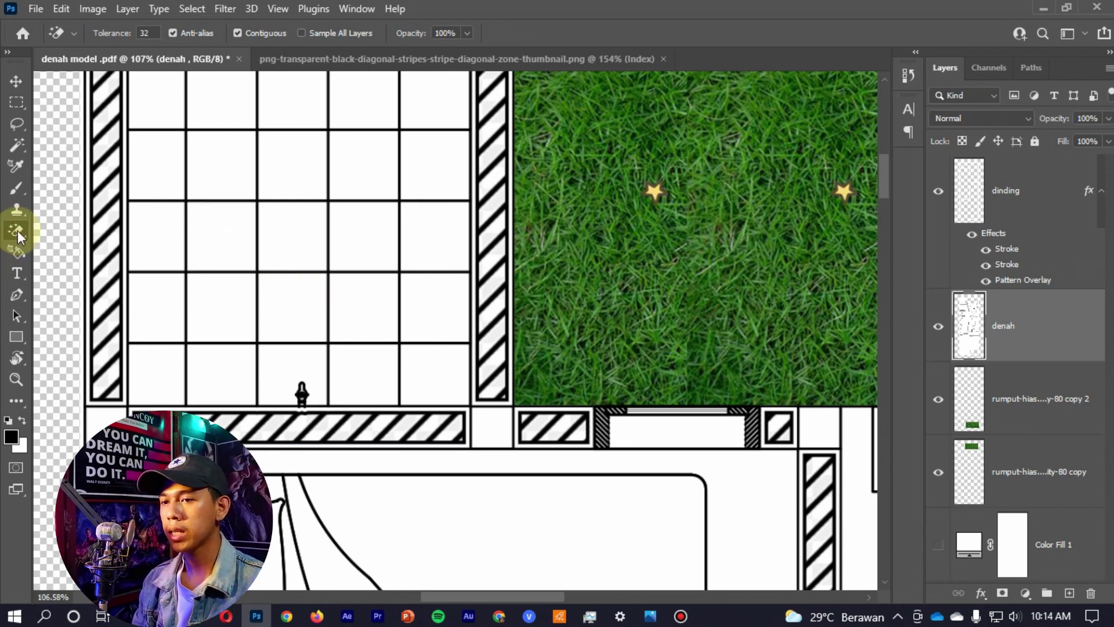
- Switch to the Background Eraser set to discontiguous with a 111 px brush
right_click(17, 233)
left_click(115, 246)
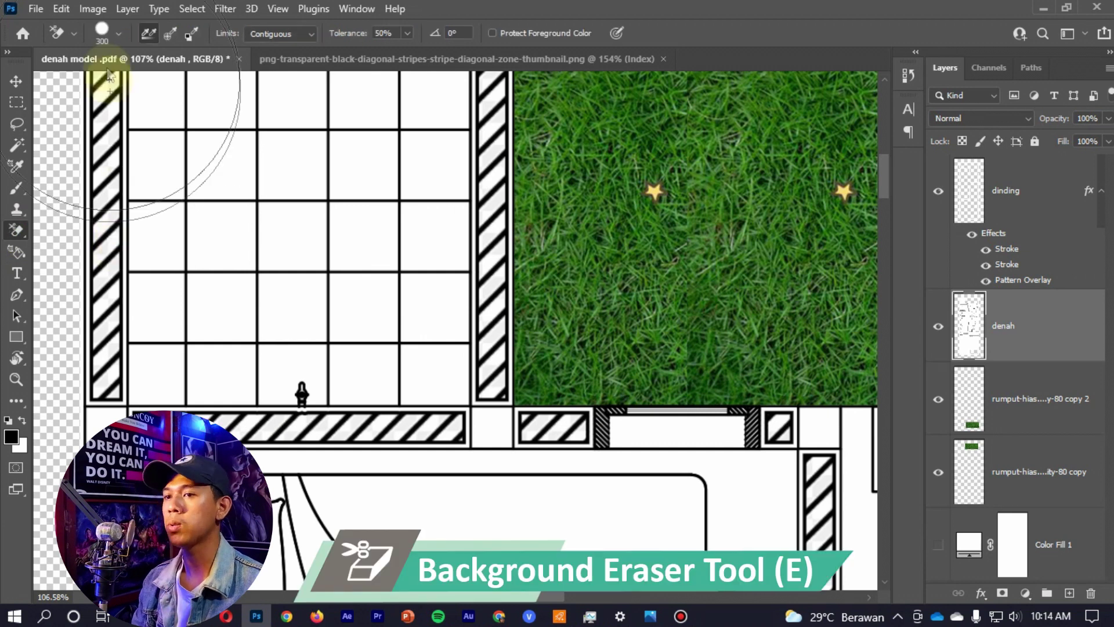
left_click(280, 34)
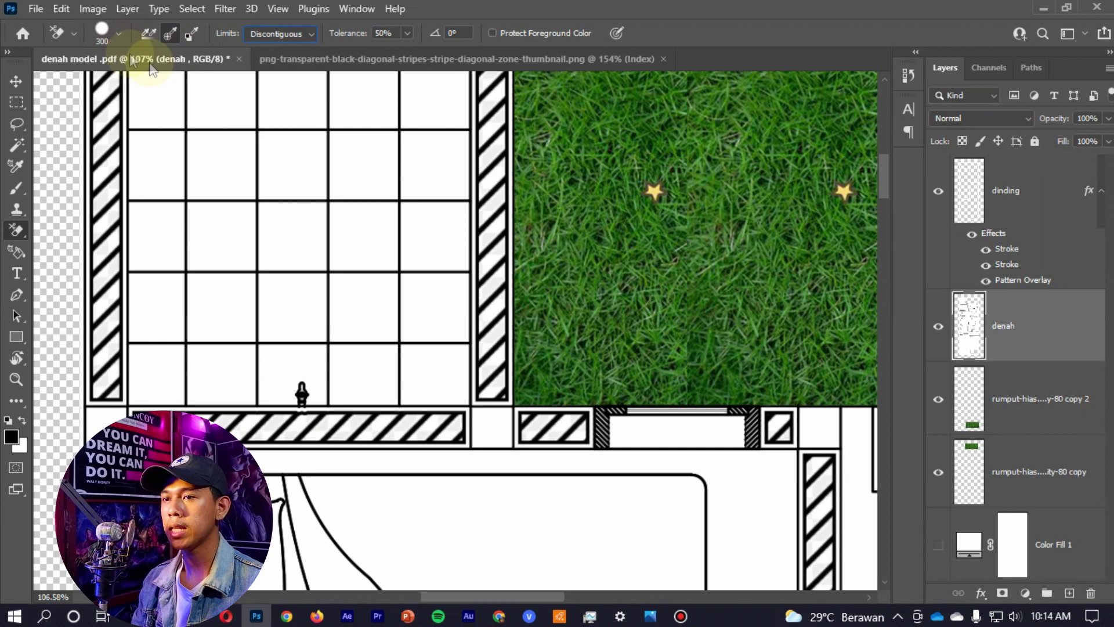
left_click(114, 34)
left_click_drag(139, 80, 110, 80)
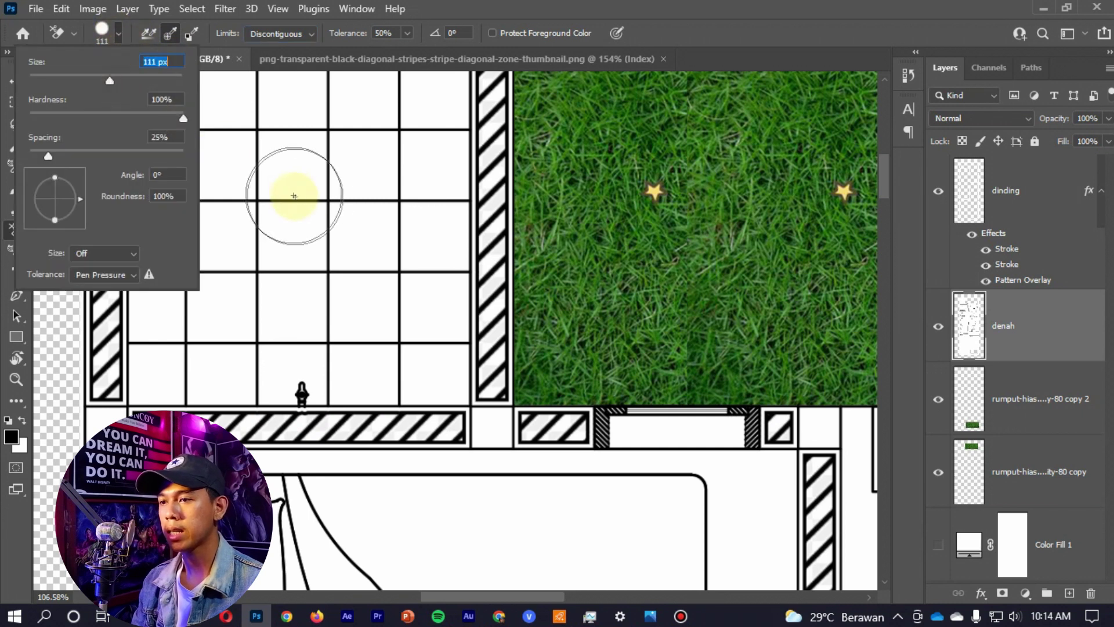
- Erase the white fill across all the grid room's cells and the strip above it
left_click(296, 173)
mouse_move(238, 167)
left_mouse_down()
mouse_move(398, 141)
mouse_move(318, 229)
mouse_move(430, 153)
left_mouse_up()
mouse_move(439, 218)
left_mouse_down()
mouse_move(418, 286)
mouse_move(421, 331)
left_mouse_up()
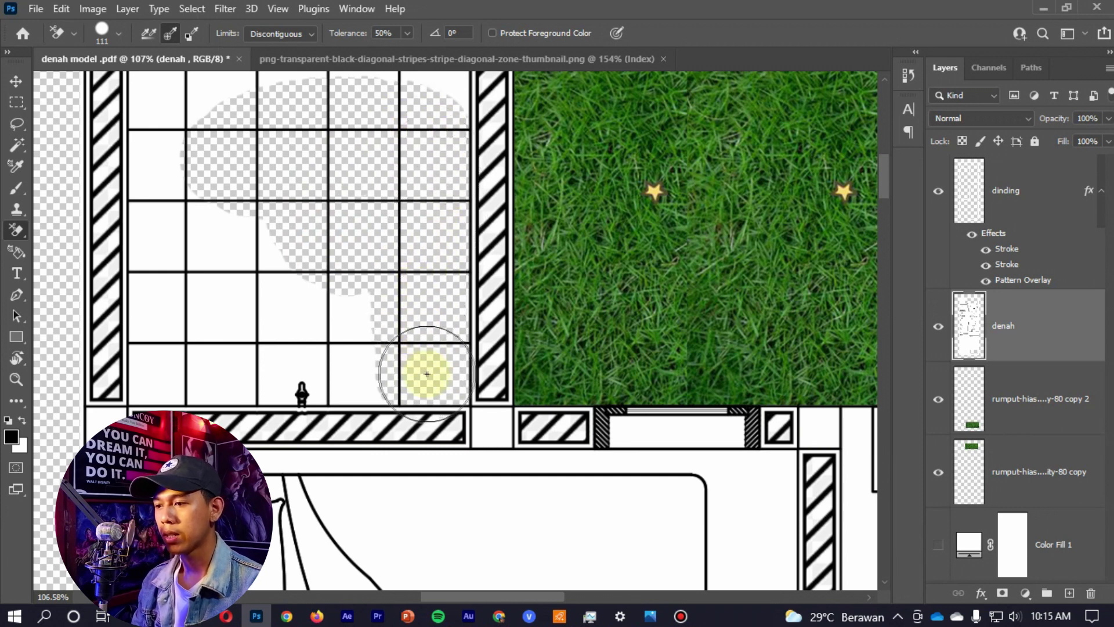
mouse_move(419, 374)
left_mouse_down()
mouse_move(286, 367)
mouse_move(281, 236)
mouse_move(112, 242)
mouse_move(178, 99)
left_mouse_up()
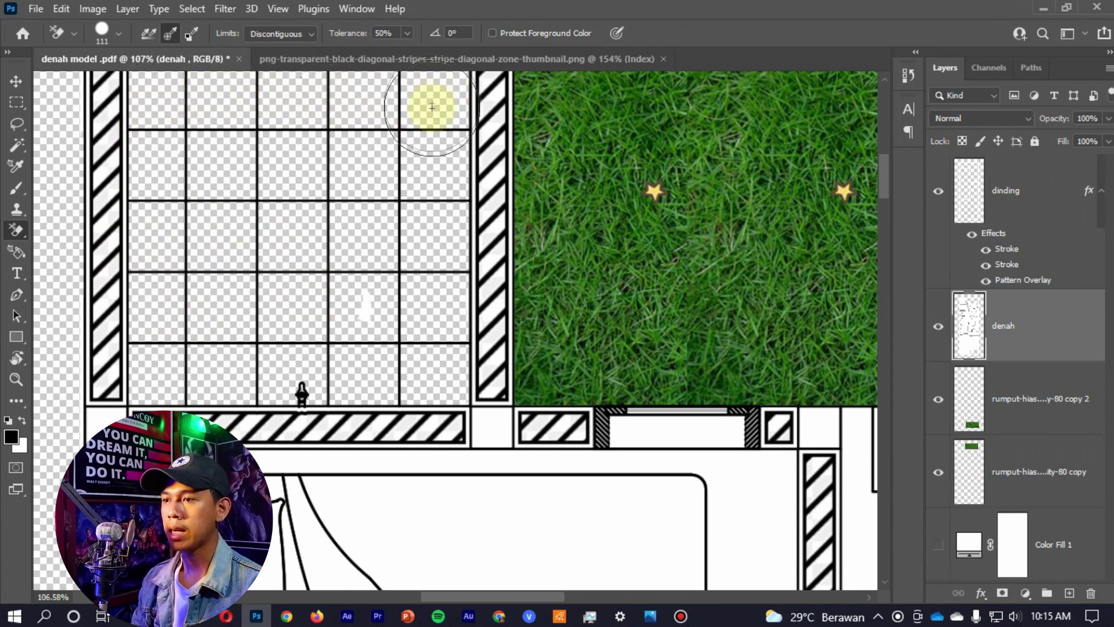
scroll(432, 107, "up", 3)
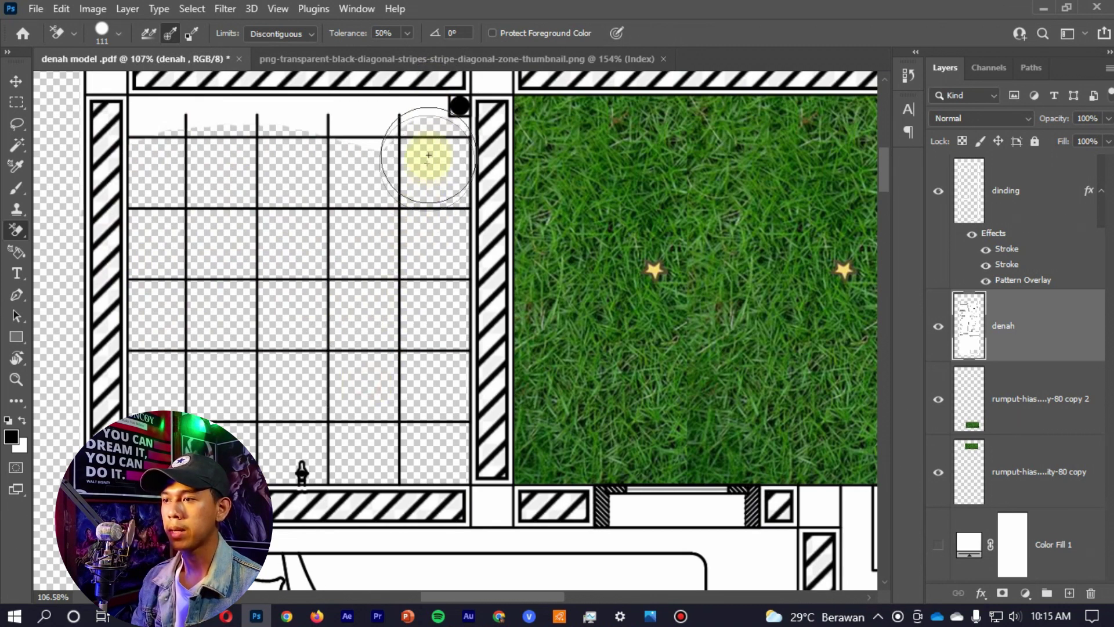
left_click_drag(350, 126, 208, 136)
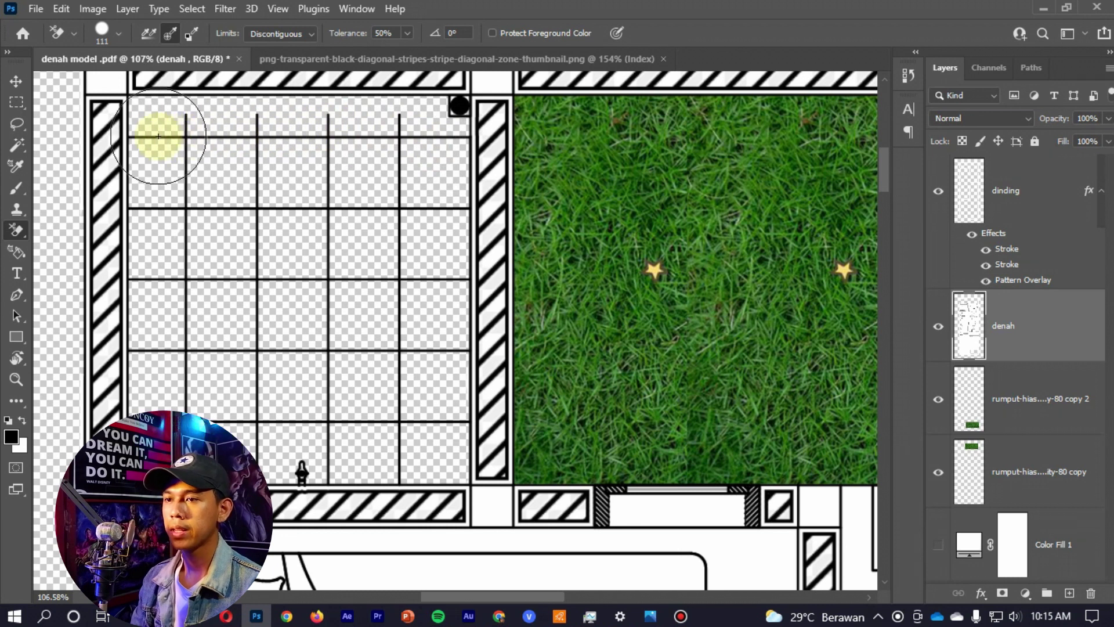
scroll(416, 166, "down", 5)
scroll(496, 376, "up", 1)
scroll(497, 345, "down", 3)
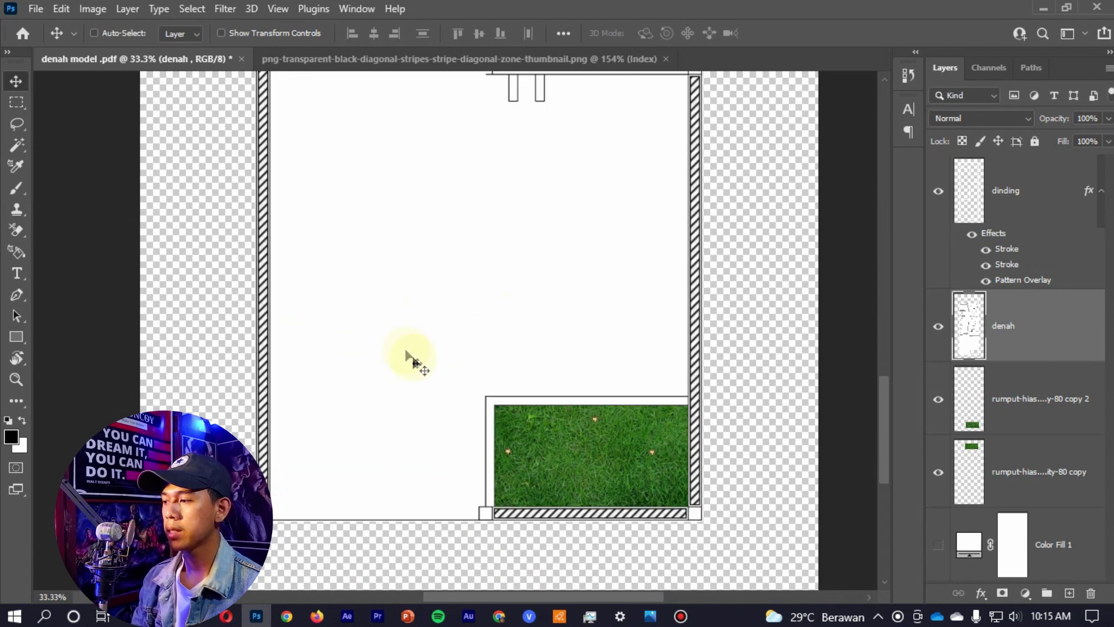
- Clear the large empty white area with the Magic Eraser in one click
right_click(17, 230)
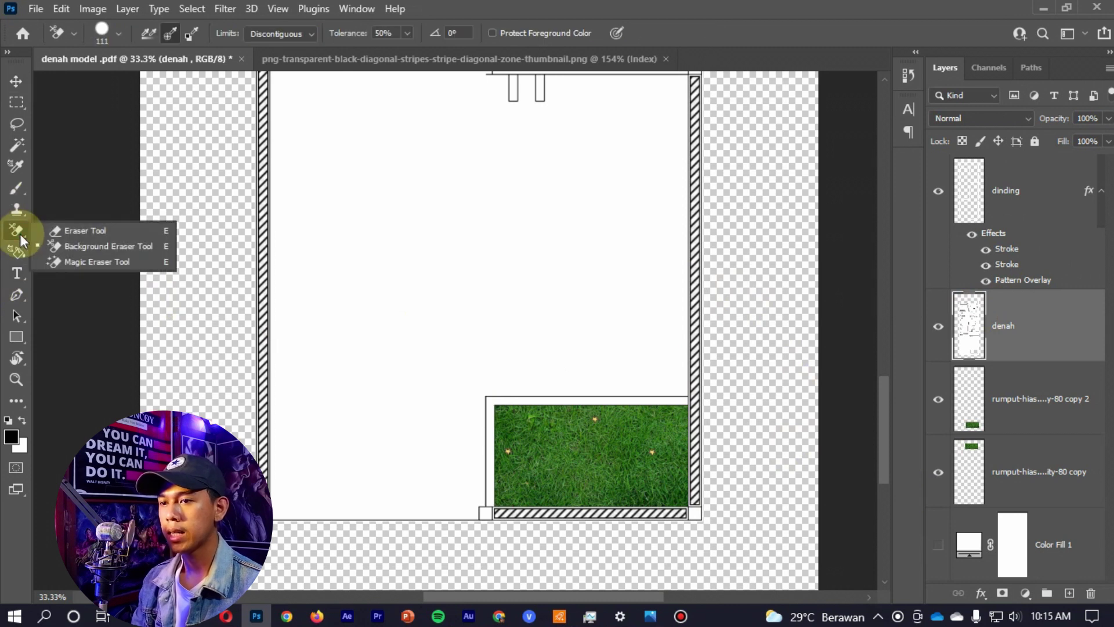
left_click(93, 261)
left_click(505, 285)
scroll(522, 319, "up", 5)
scroll(597, 174, "down", 2)
scroll(597, 170, "down", 5)
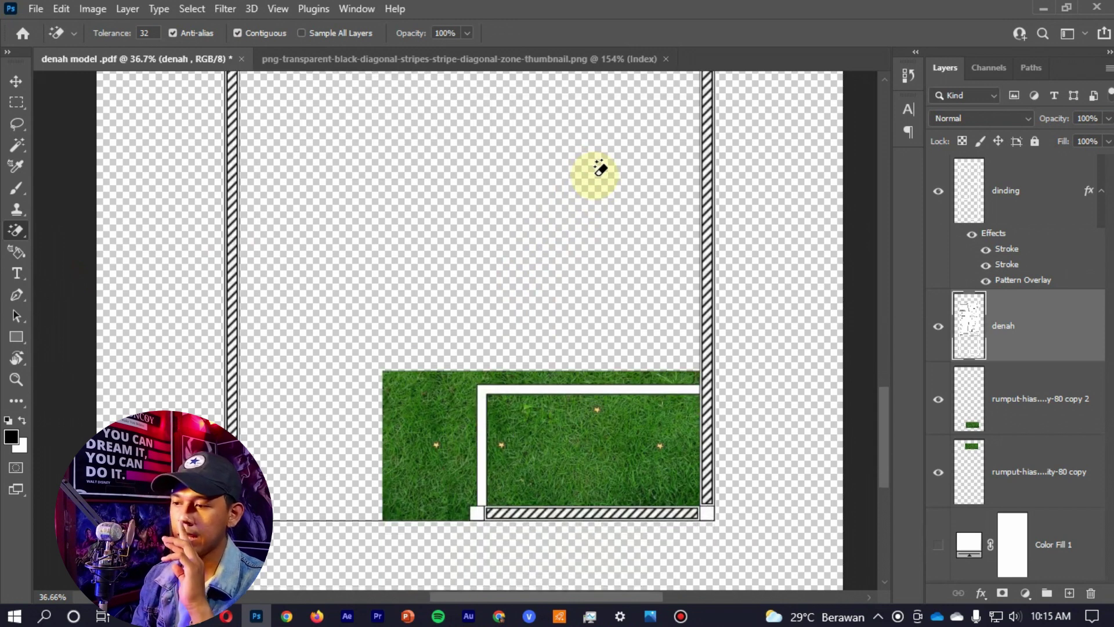
scroll(601, 180, "down", 4)
key("v")
scroll(594, 219, "up", 3)
scroll(597, 255, "up", 2)
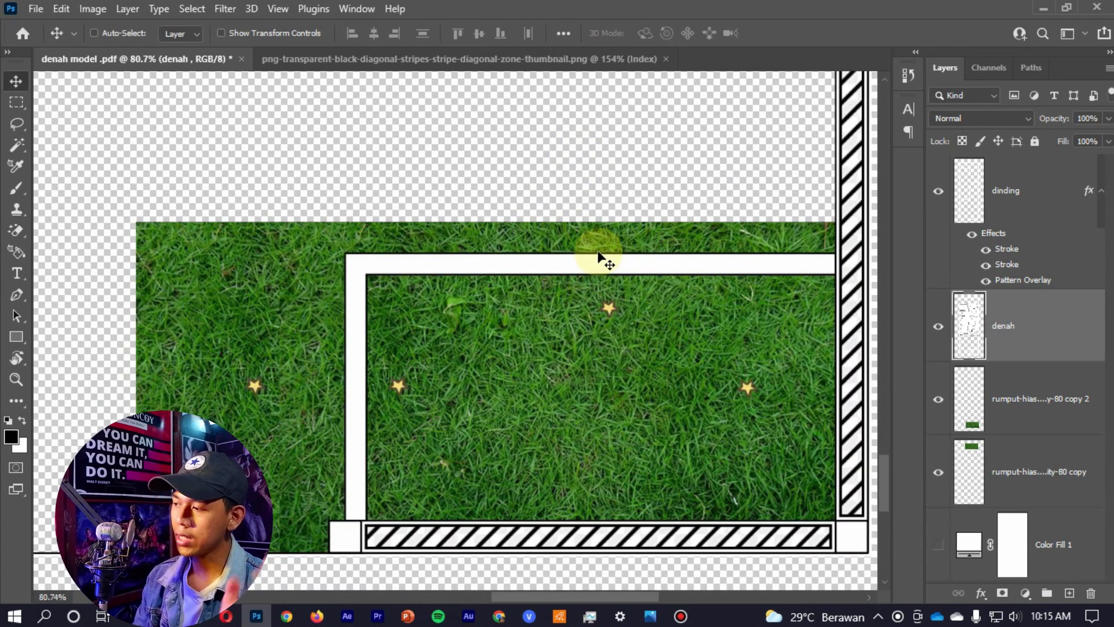
- Nudge the second grass copy and mask it to the inner garden's rectangle
left_click(1036, 413)
left_click_drag(606, 346, 613, 352)
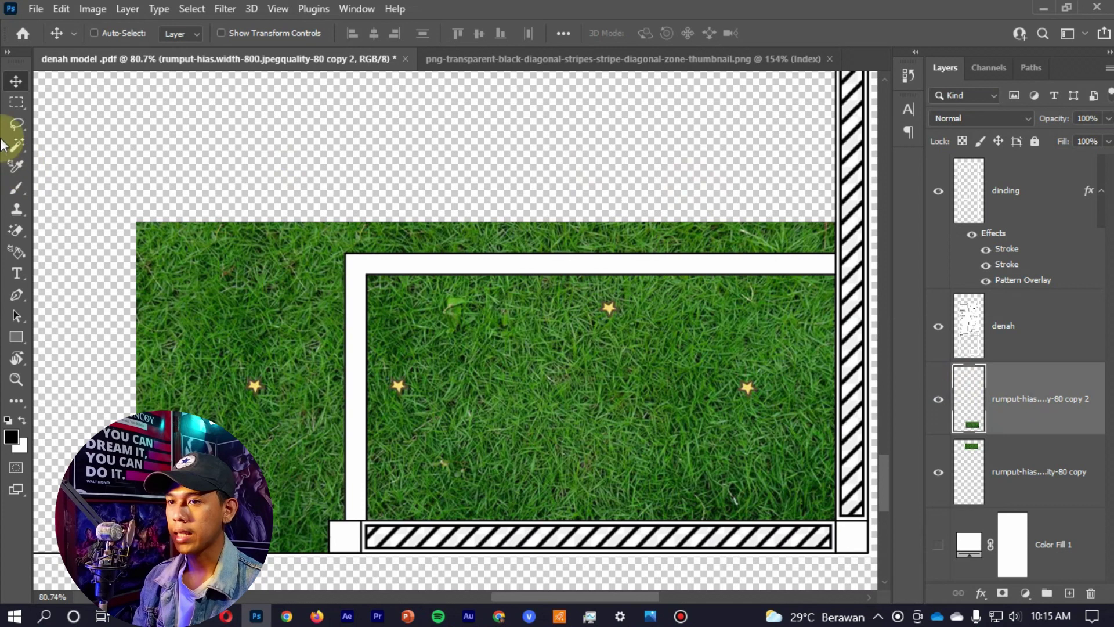
left_click(16, 123)
left_click(17, 102)
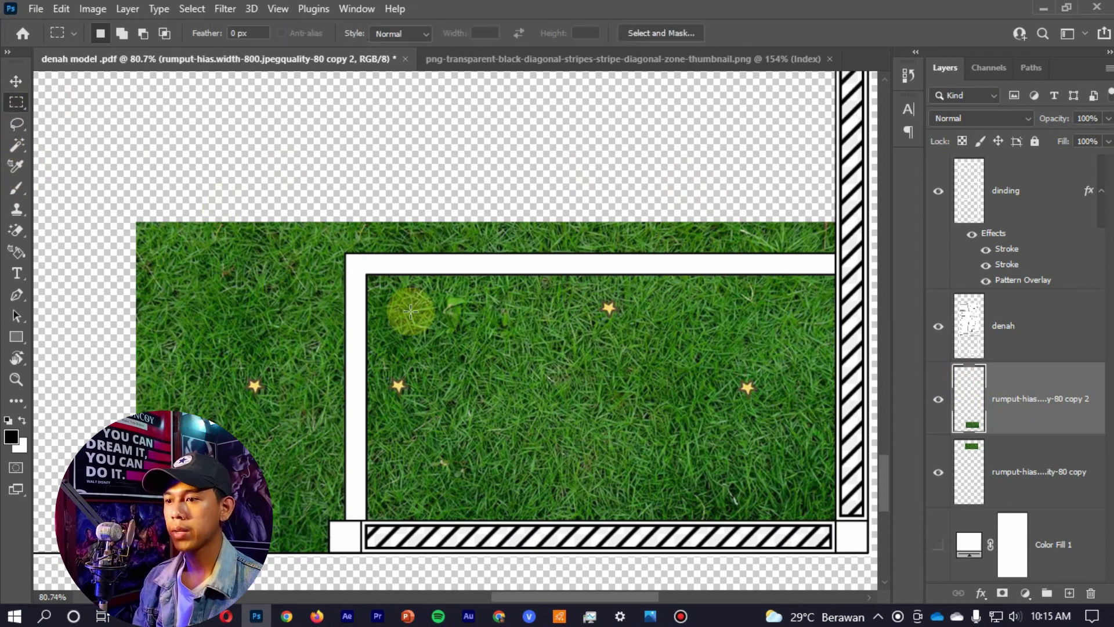
left_click_drag(353, 263, 845, 529)
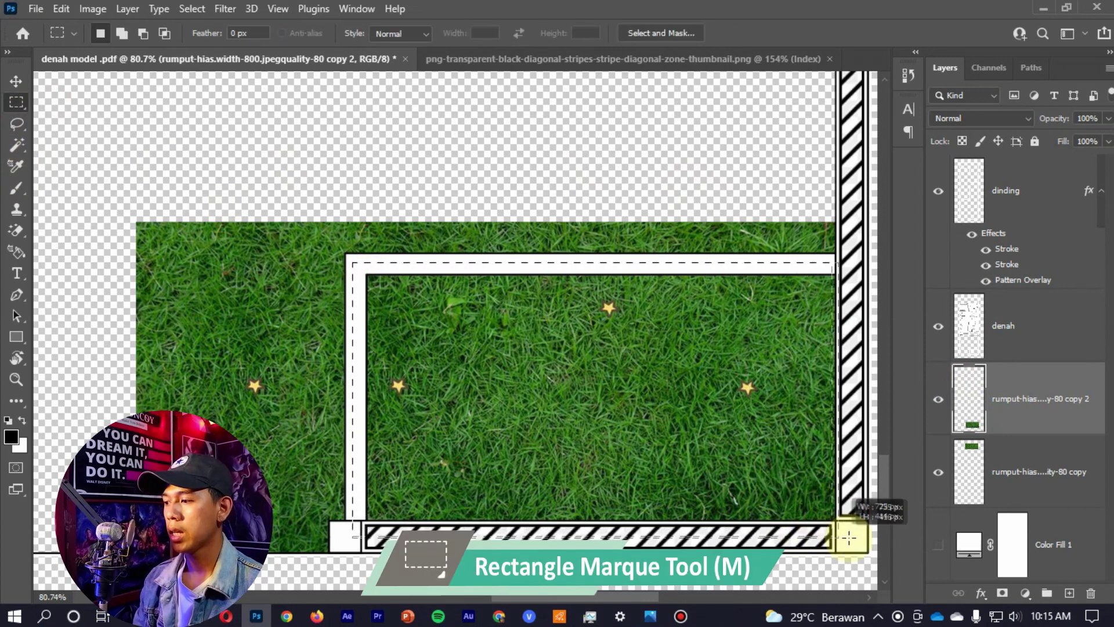
left_click(1001, 595)
key("v")
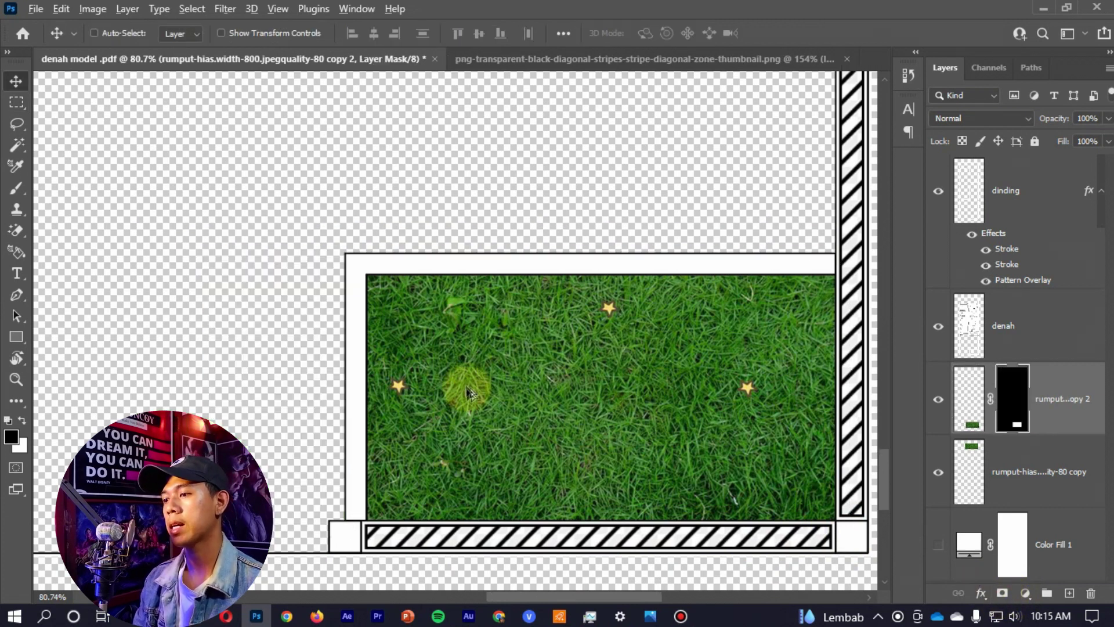
- Drag the old plaster texture from the texture folder onto the Photoshop canvas
scroll(468, 393, "down", 1)
scroll(514, 381, "down", 2)
scroll(514, 381, "up", 4)
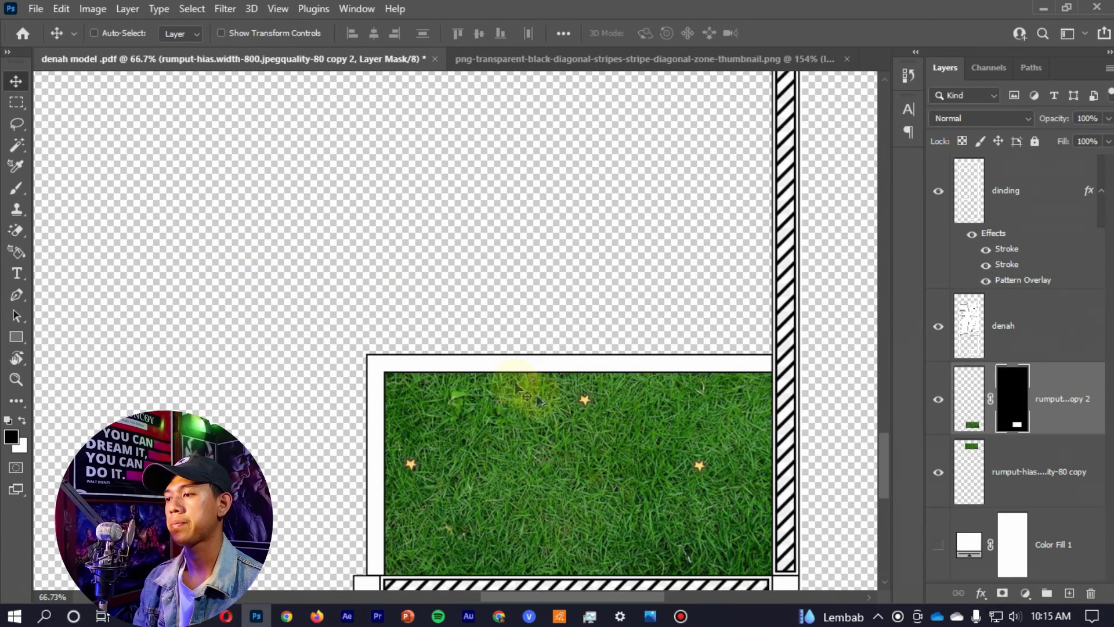
scroll(522, 392, "down", 6)
scroll(386, 411, "up", 2)
scroll(386, 424, "up", 2)
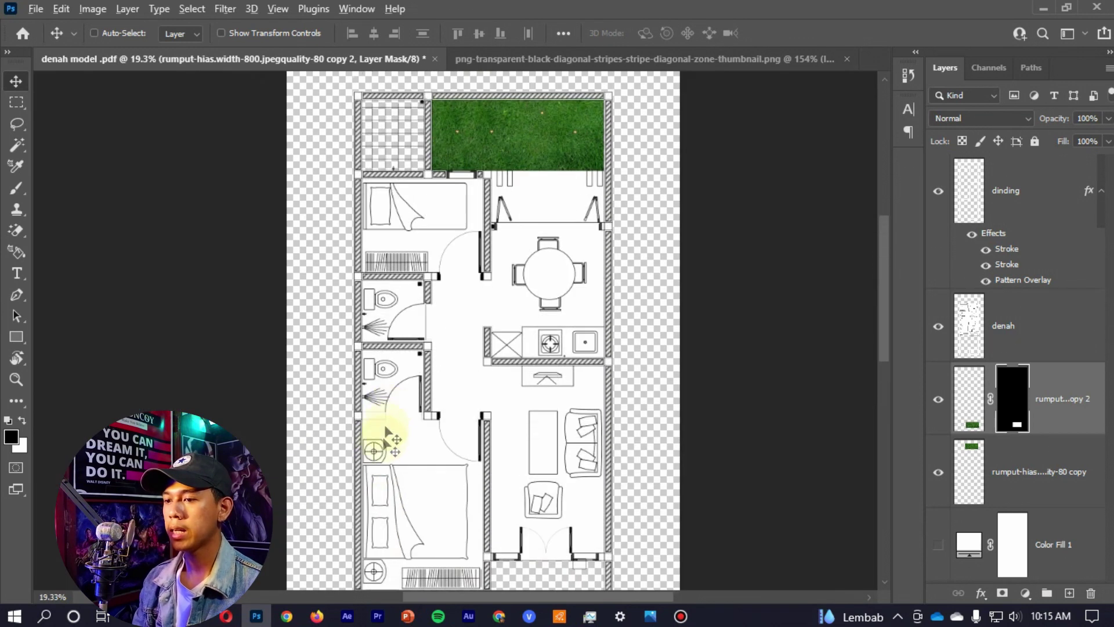
left_click(140, 540)
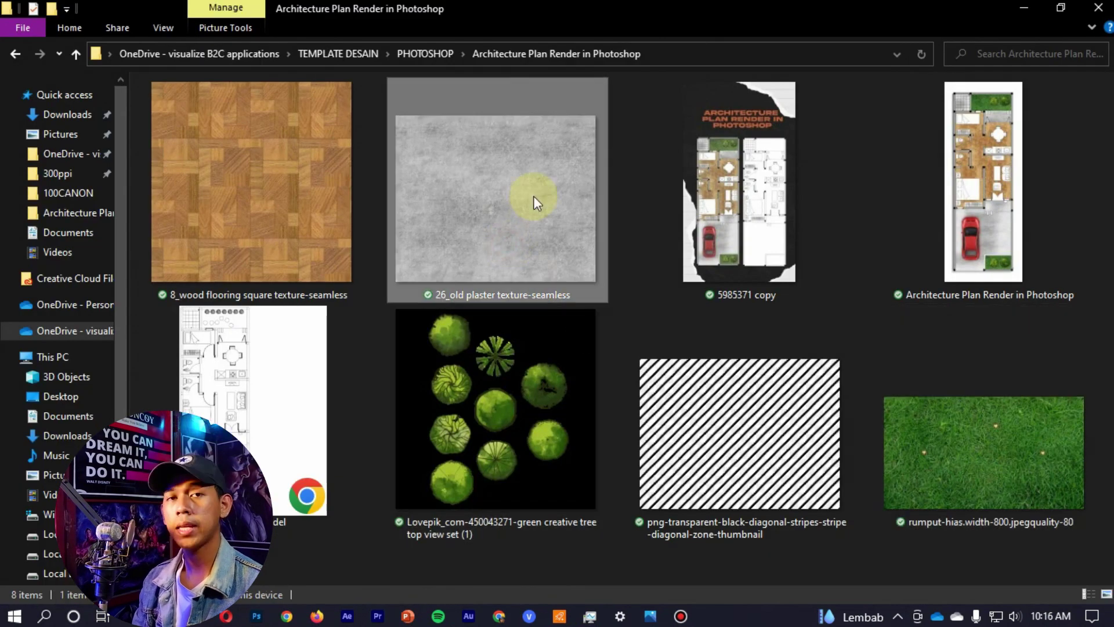
mouse_move(522, 220)
left_mouse_down()
mouse_move(366, 291)
mouse_move(406, 227)
left_mouse_up()
- Place the old plaster texture, scale it to about 9.5%, and fit it to the top-left grid room
left_click_drag(477, 235, 463, 253)
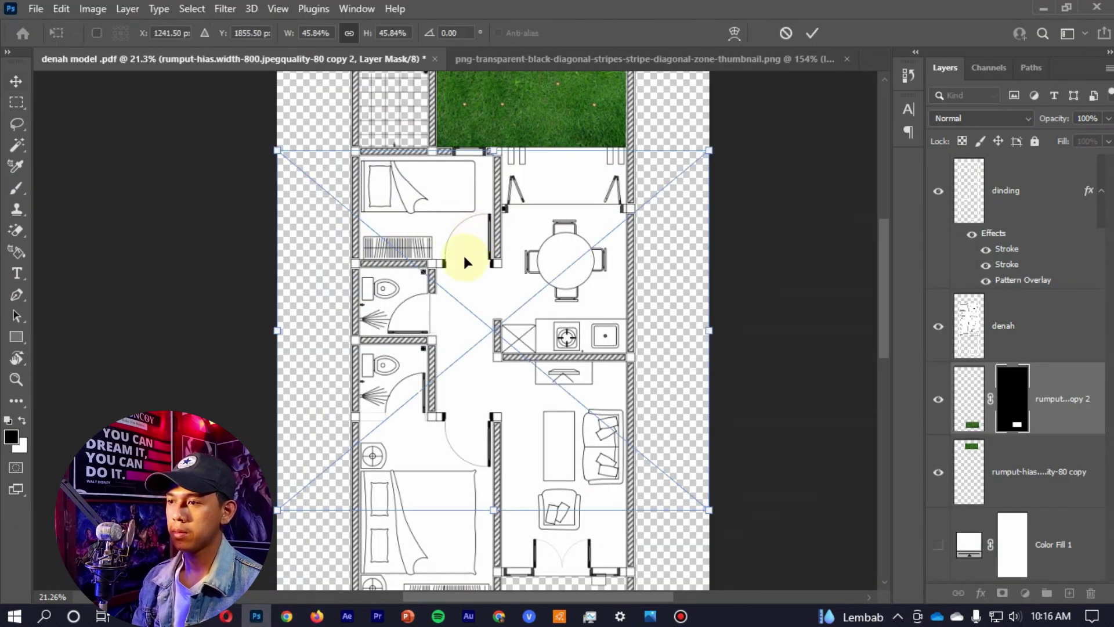
double_click(514, 282)
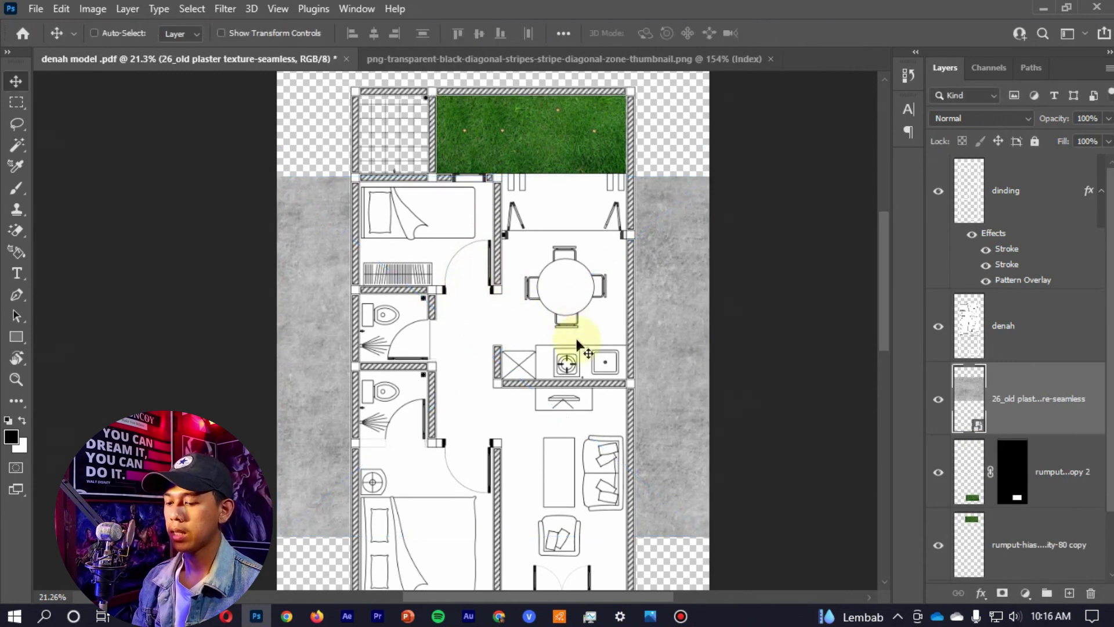
key("ctrl+t")
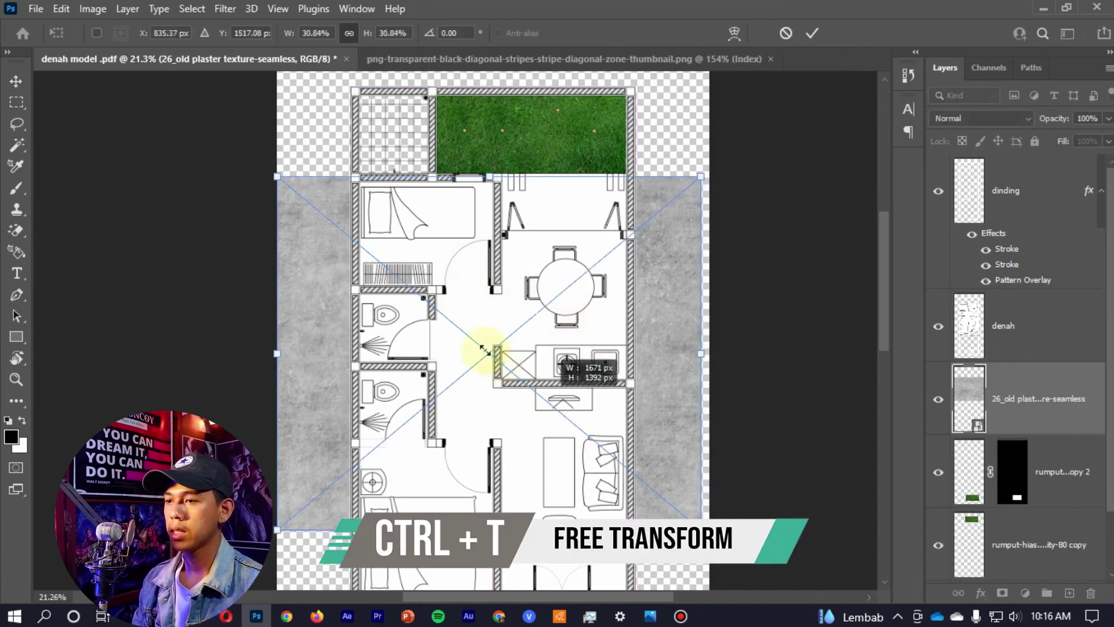
mouse_move(708, 535)
left_mouse_down()
mouse_move(296, 240)
mouse_move(362, 187)
mouse_move(374, 158)
left_mouse_up()
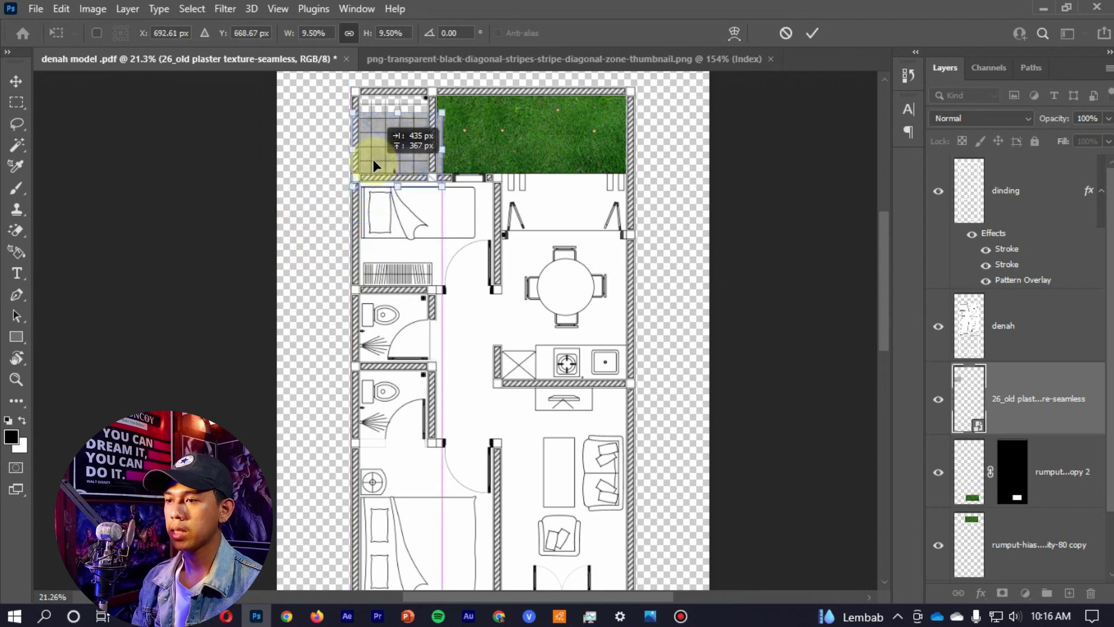
scroll(399, 110, "up", 5)
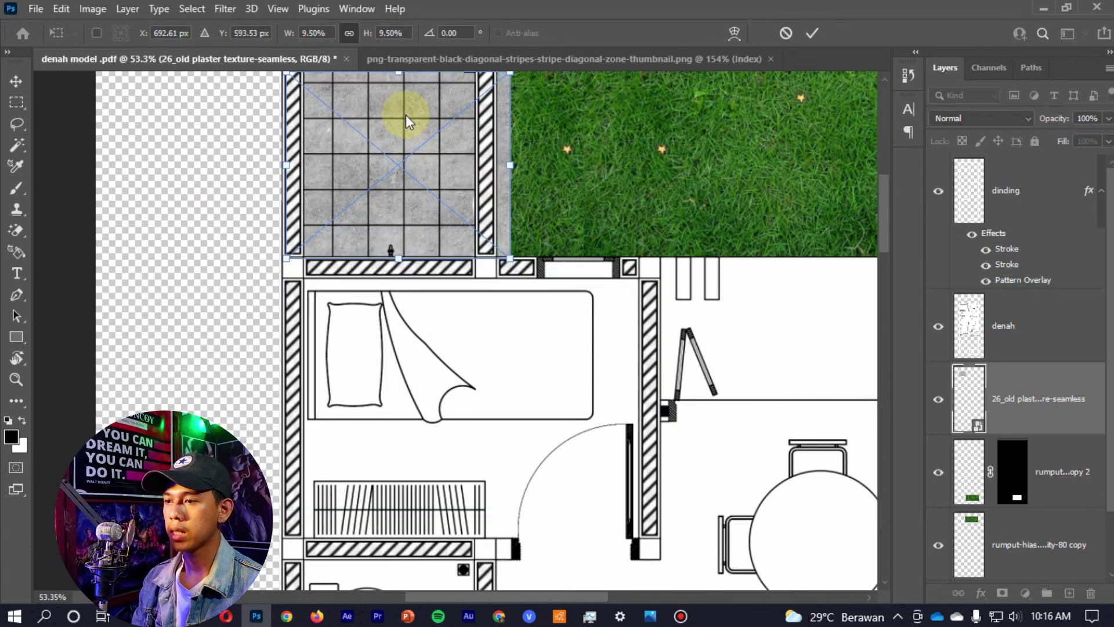
scroll(583, 203, "up", 5)
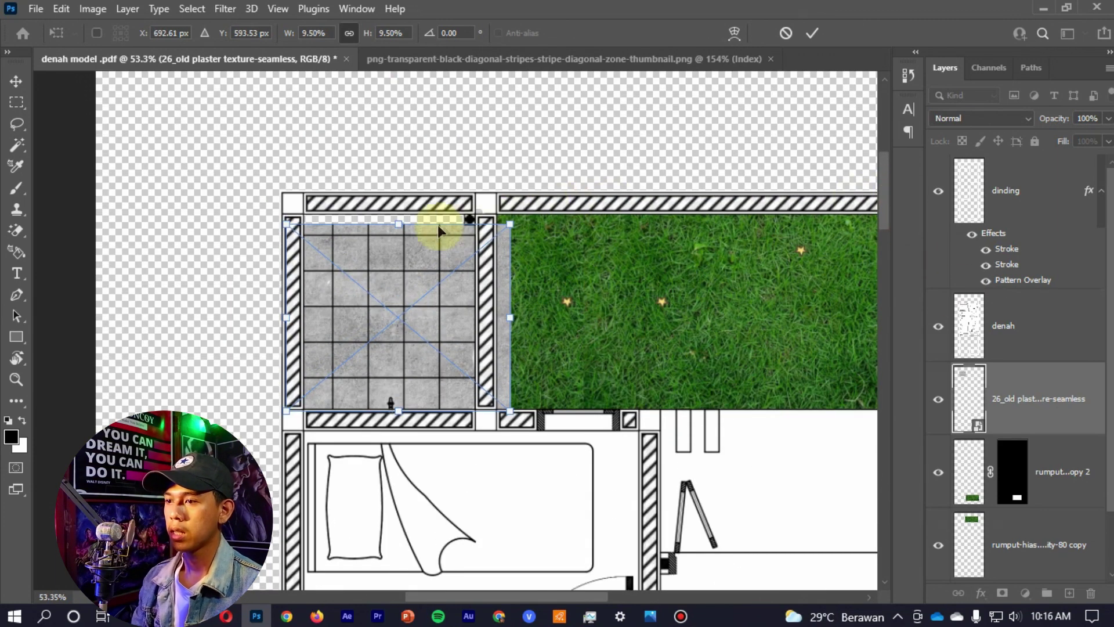
left_click_drag(402, 225, 402, 205)
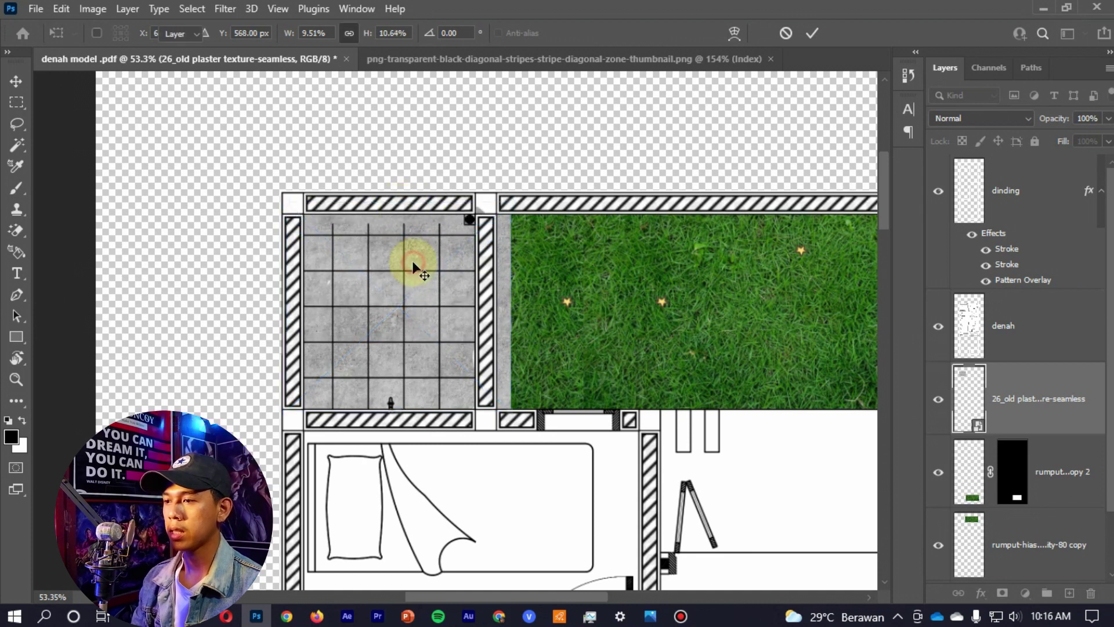
left_click_drag(510, 297, 492, 297)
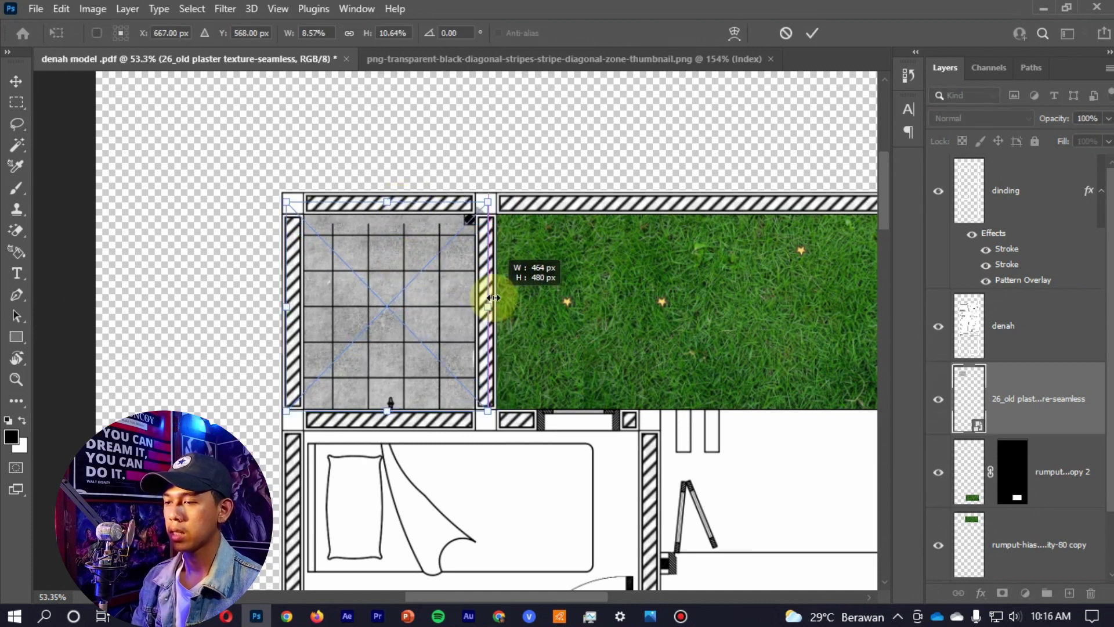
key("Return")
scroll(411, 218, "down", 5)
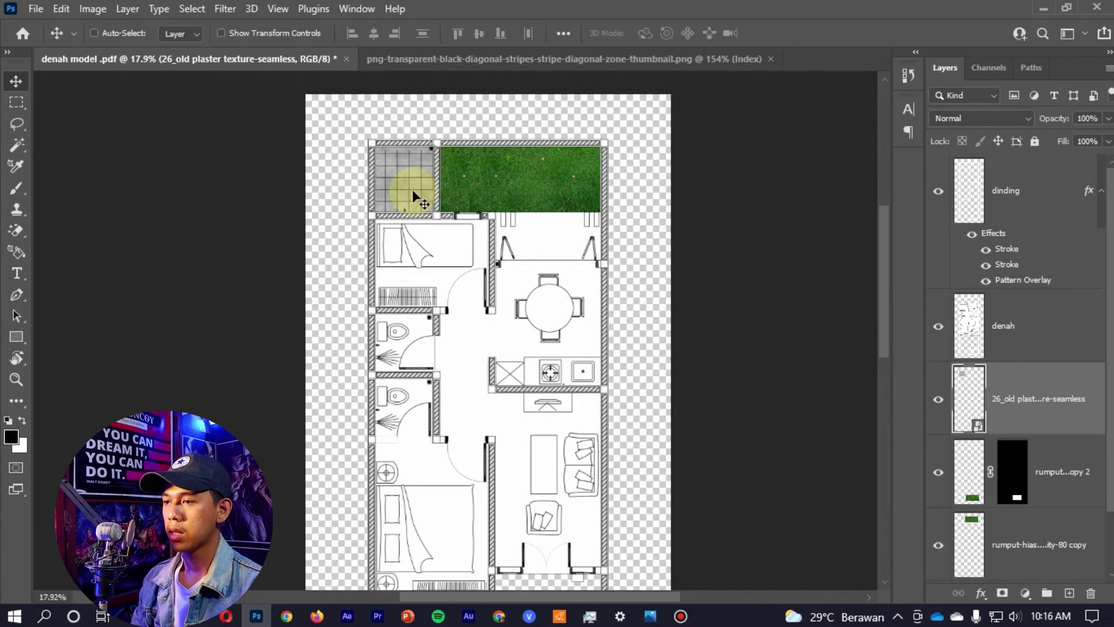
scroll(413, 191, "down", 2)
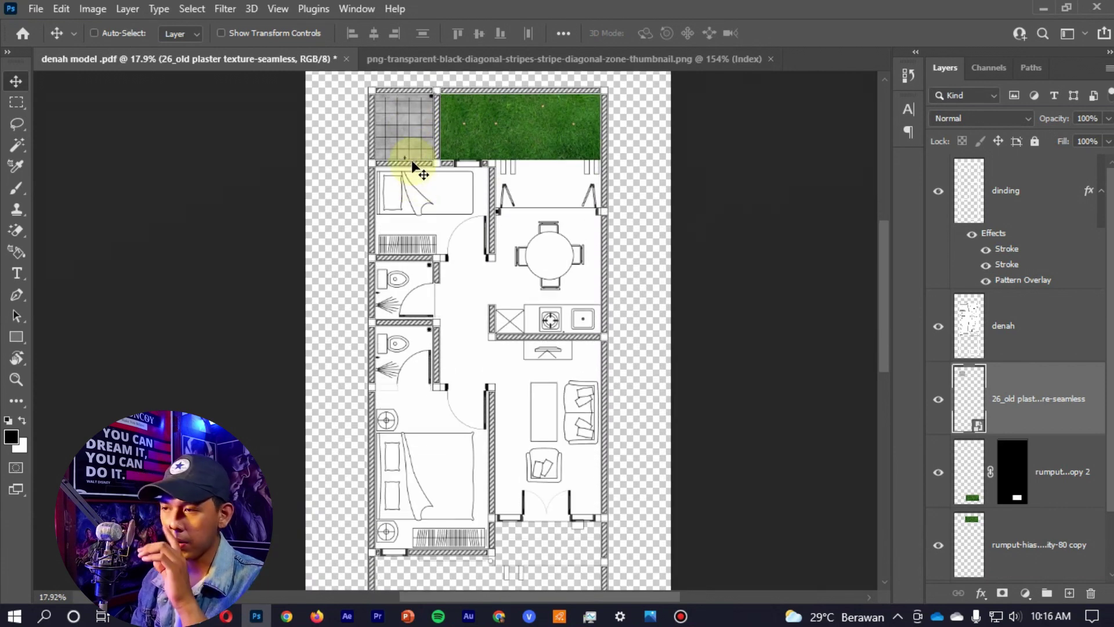
- Duplicate the plaster patch and move the copy down the plan
scroll(408, 130, "down", 1)
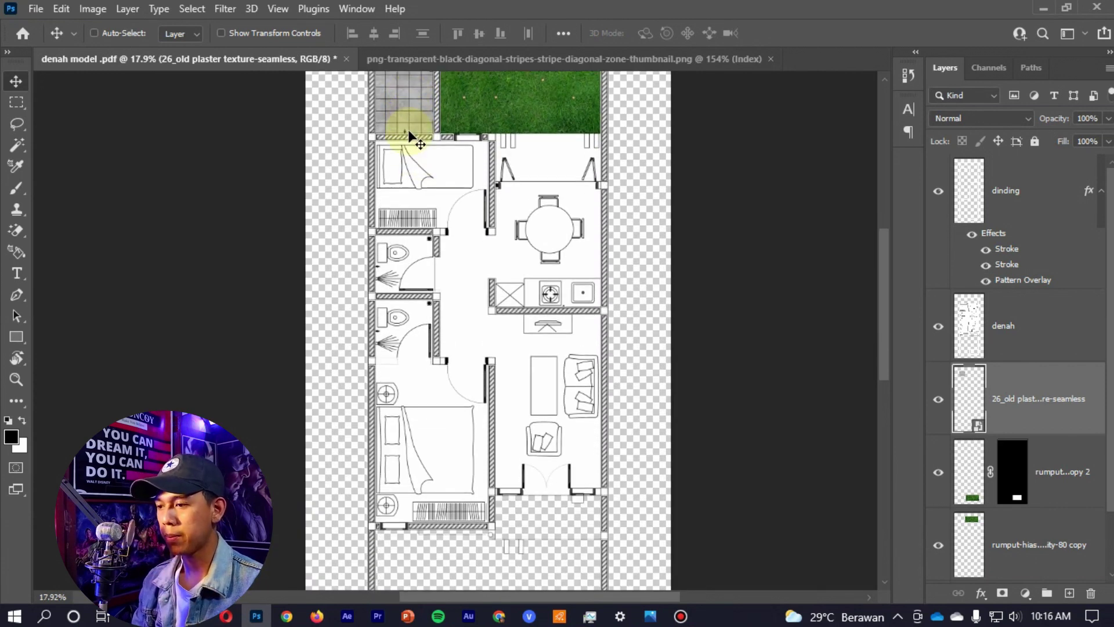
scroll(479, 227, "down", 2)
scroll(533, 433, "down", 1)
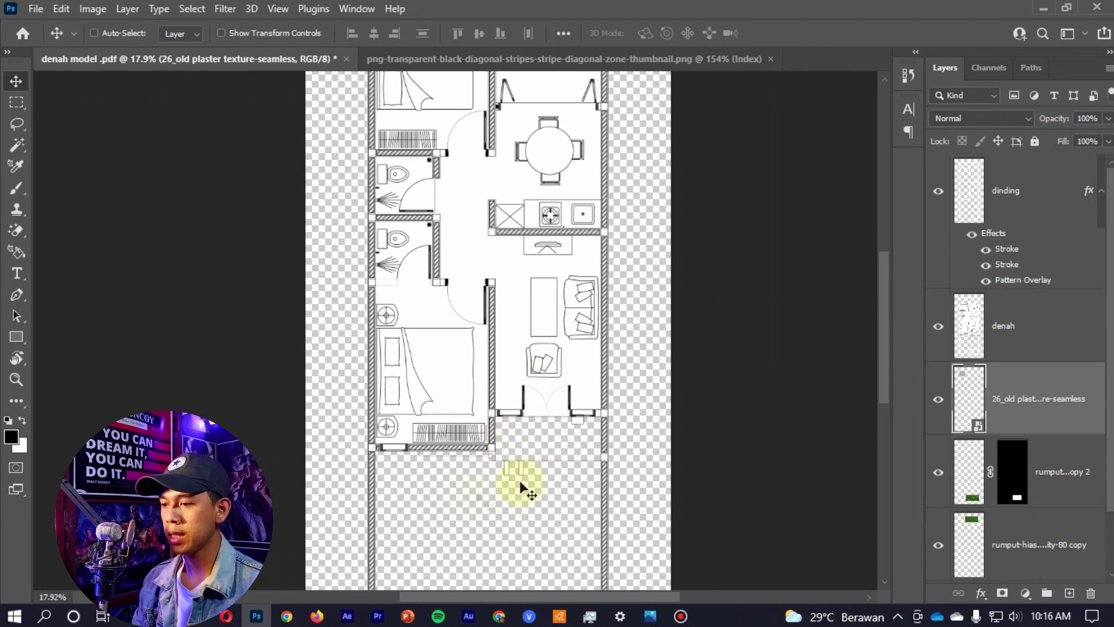
scroll(494, 420, "down", 2)
key("ctrl+j")
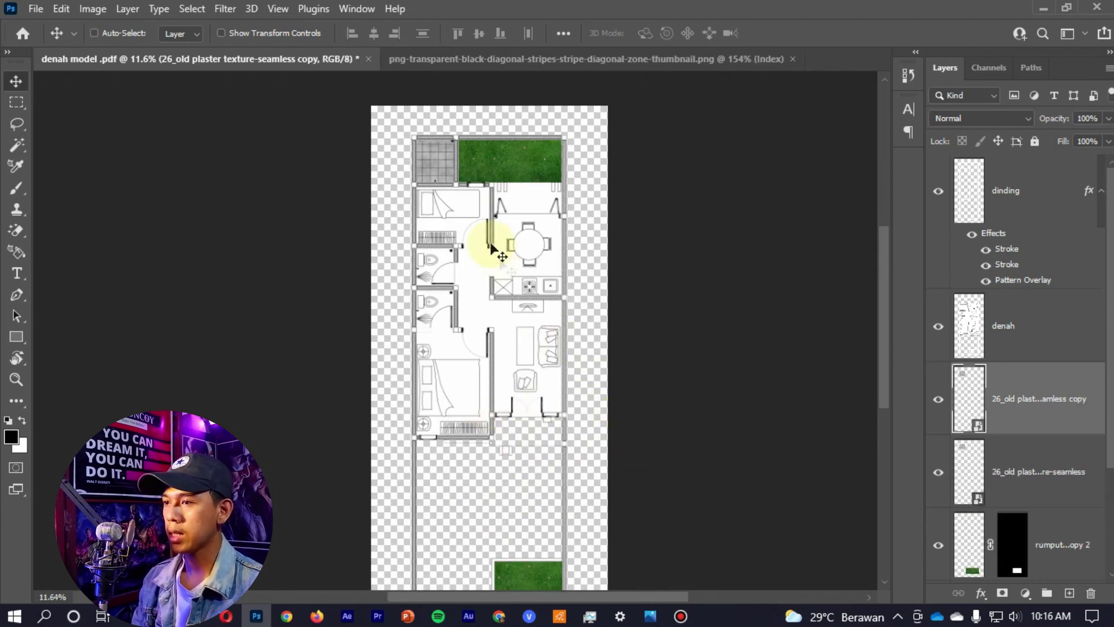
left_click_drag(494, 243, 524, 465)
scroll(524, 465, "up", 2)
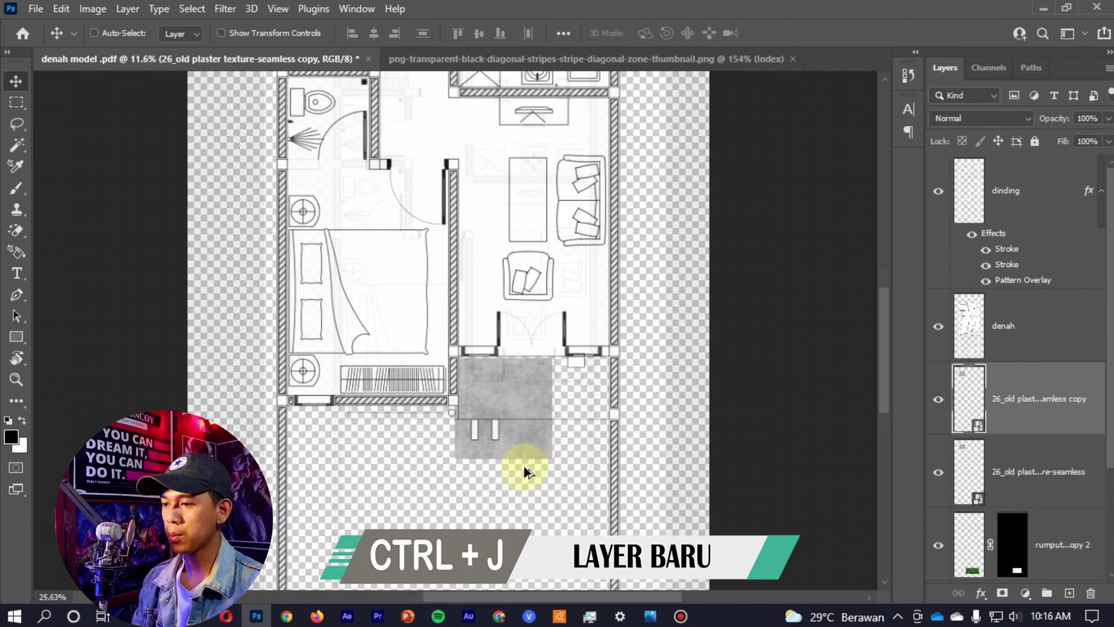
scroll(534, 458, "up", 1)
- Enlarge the plaster copy to cover the lower front carport area up to the wall
key("ctrl+t")
mouse_move(582, 443)
left_mouse_down()
mouse_move(621, 497)
mouse_move(638, 498)
left_mouse_up()
left_click_drag(556, 430, 521, 480)
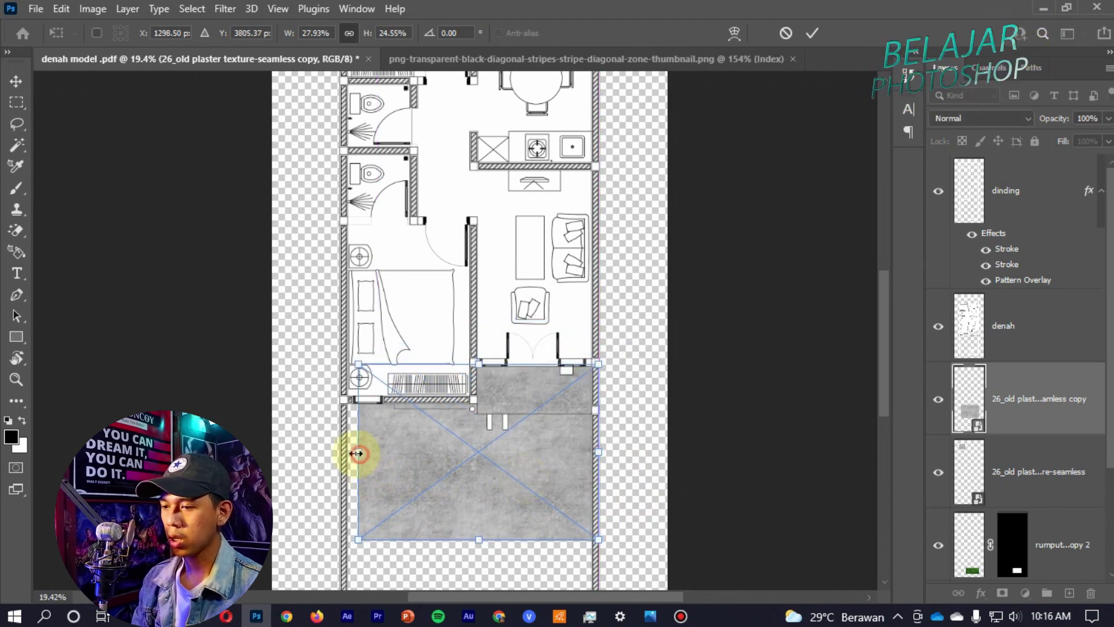
left_click_drag(357, 453, 345, 453)
scroll(542, 452, "up", 3)
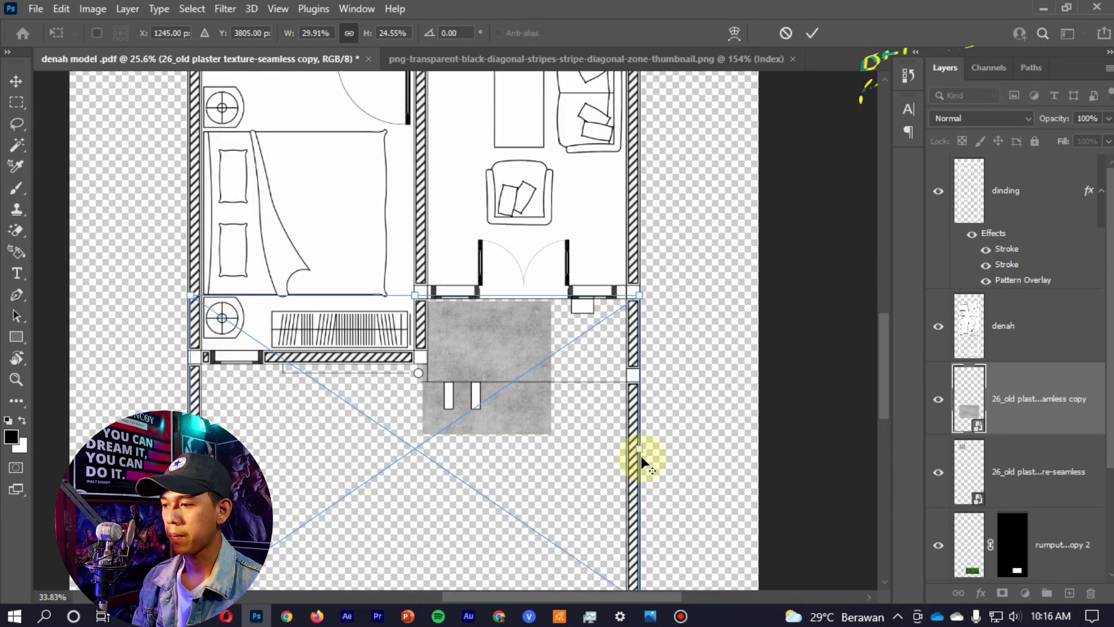
key("Return")
scroll(460, 255, "down", 2)
- Add another plaster copy over the garden area and stack plaster layers beneath the grass
key("ctrl+j")
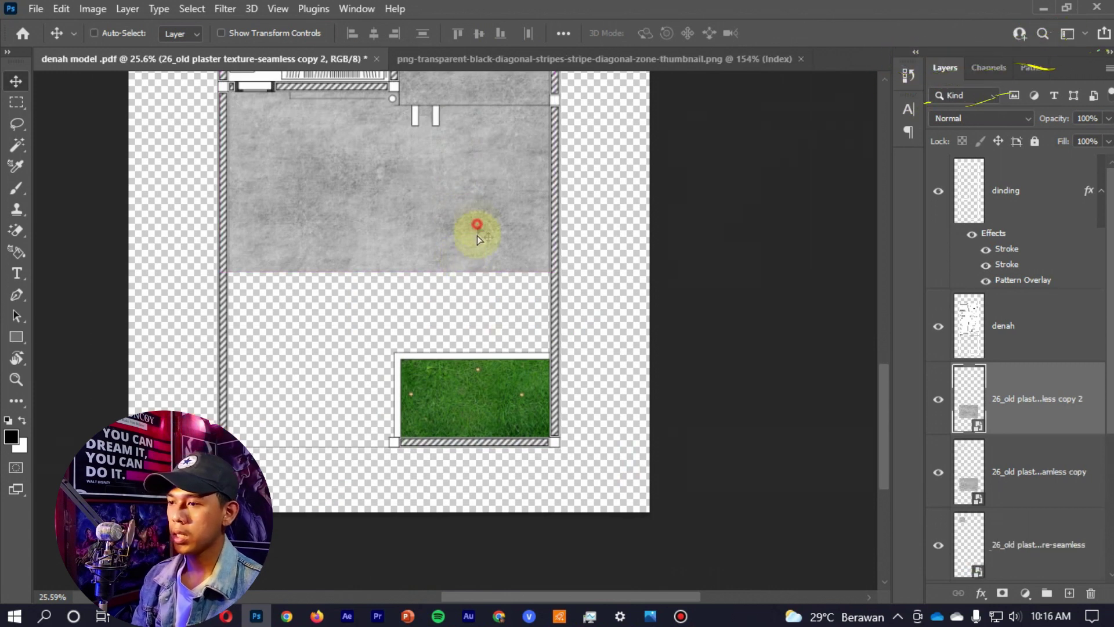
left_click_drag(476, 236, 477, 398)
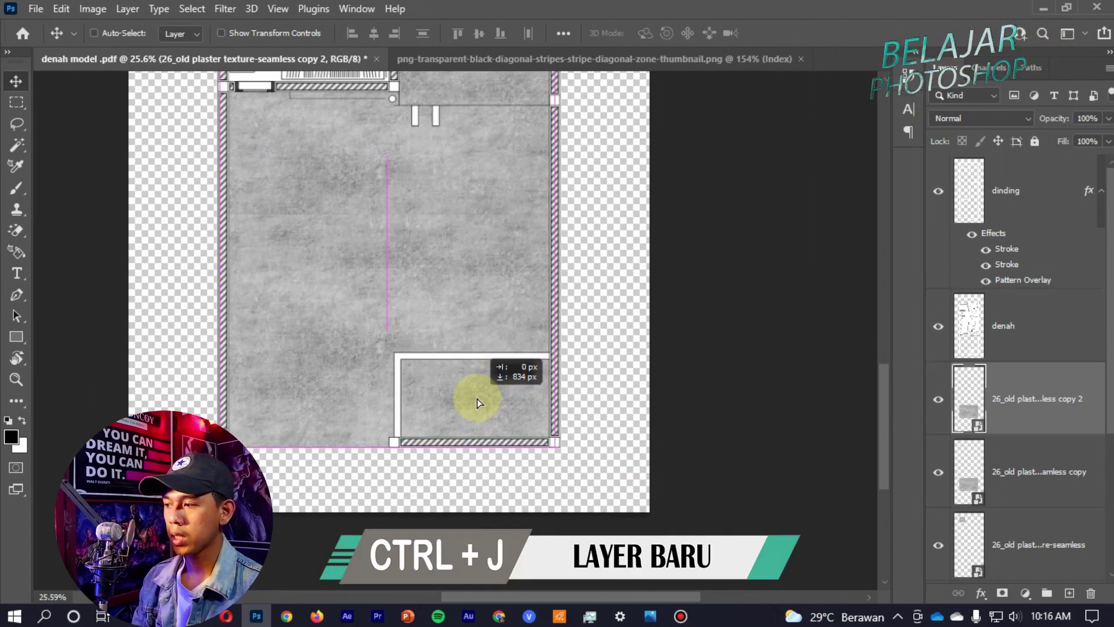
scroll(1014, 455, "down", 2)
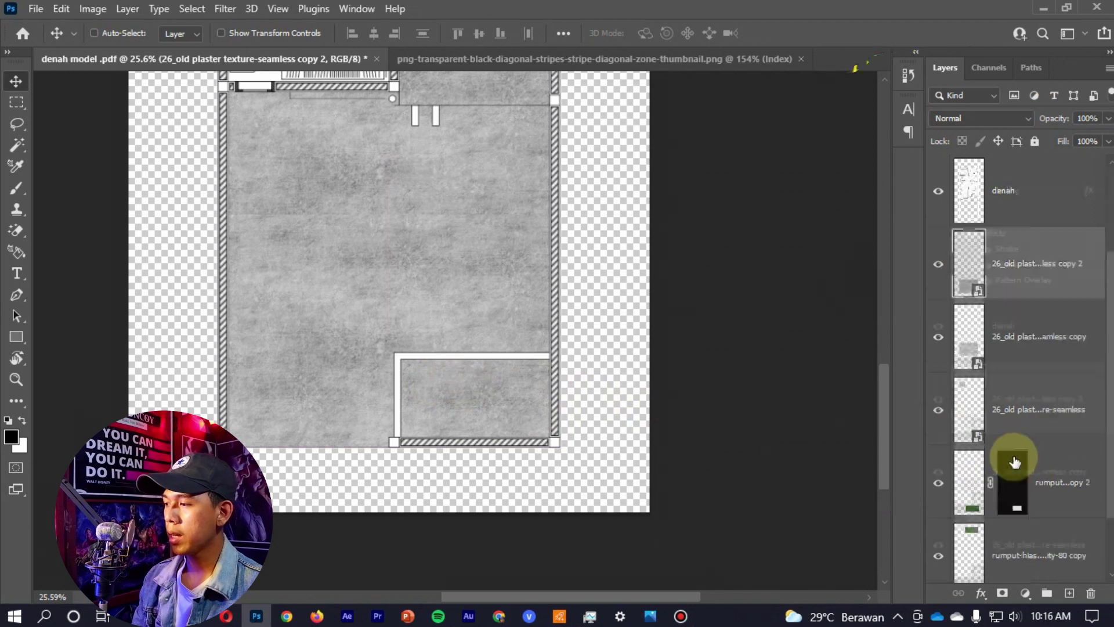
scroll(1015, 455, "down", 1)
left_click_drag(1034, 174, 1022, 528)
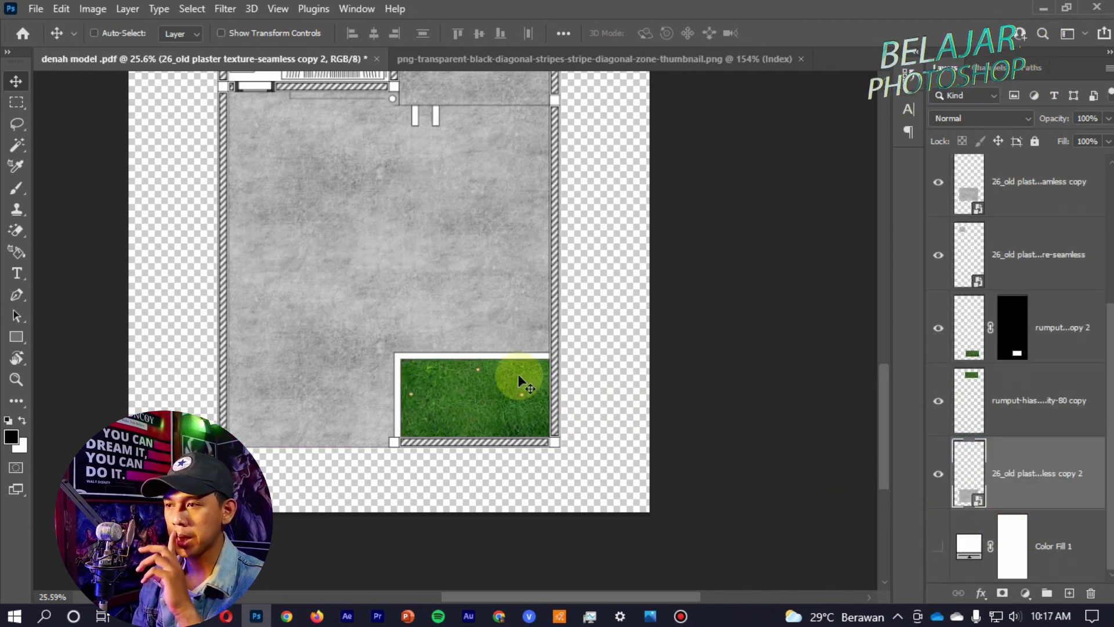
scroll(519, 371, "up", 2)
scroll(522, 365, "up", 1)
scroll(525, 360, "up", 1)
scroll(524, 360, "up", 1)
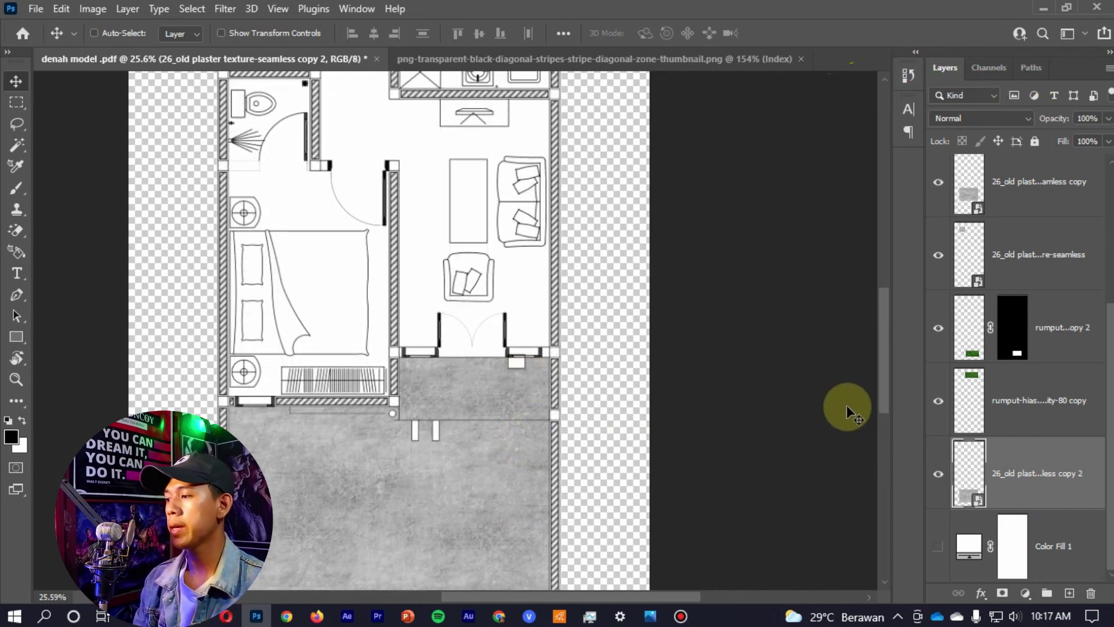
left_click_drag(1027, 194, 1037, 486)
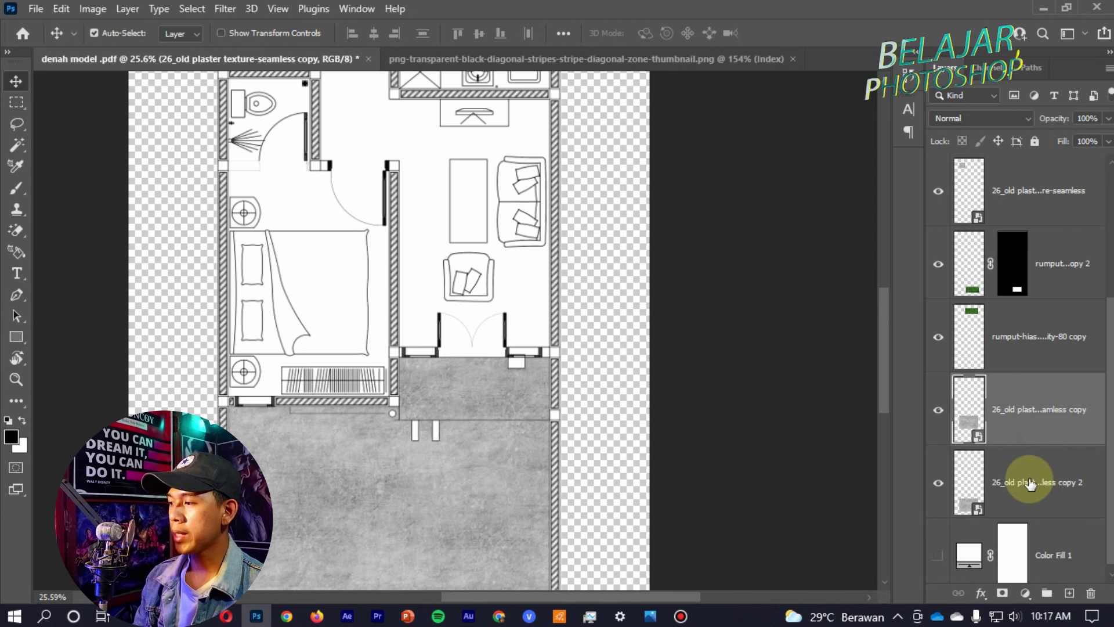
- Merge the selected plaster copies together, and the two grass layers into one
left_click(1038, 492, "shift")
right_click(1024, 406)
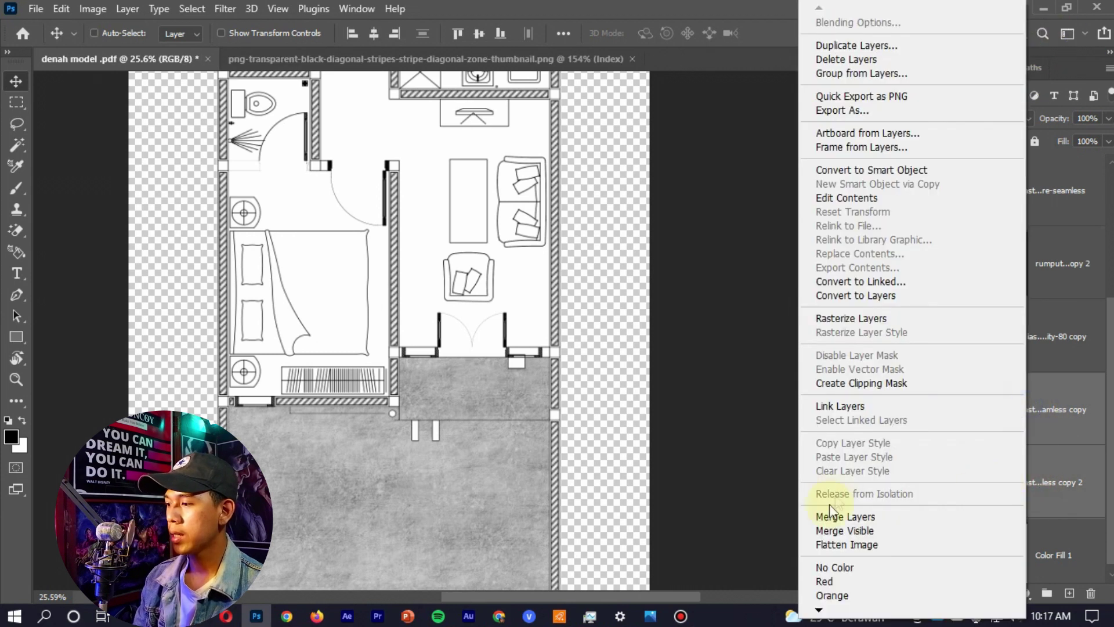
left_click(837, 515)
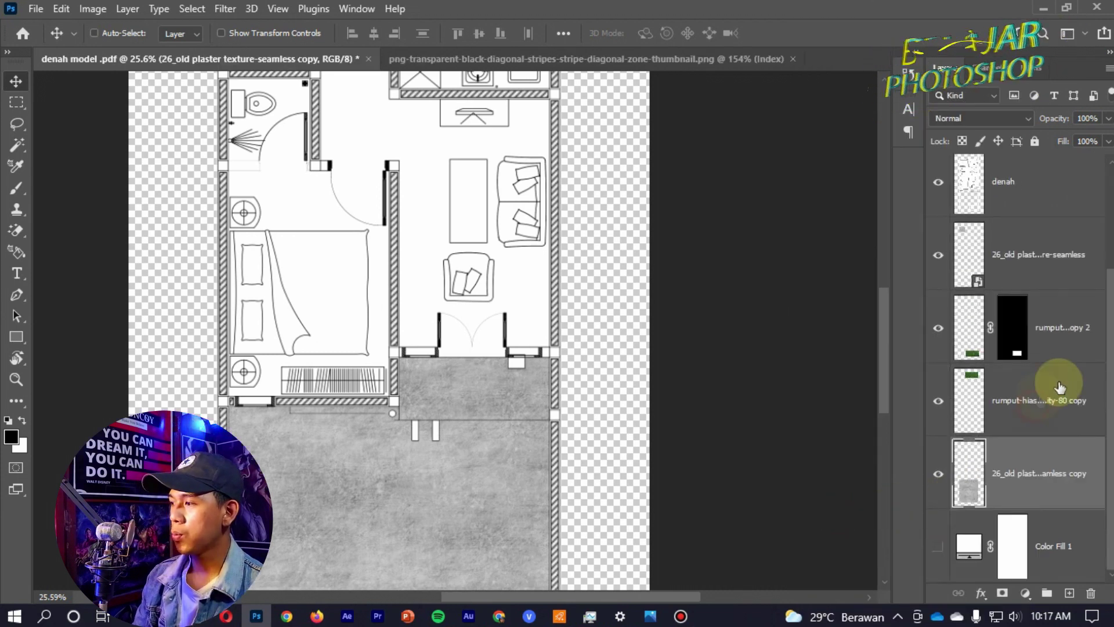
left_click(1082, 349, "shift")
right_click(1080, 350)
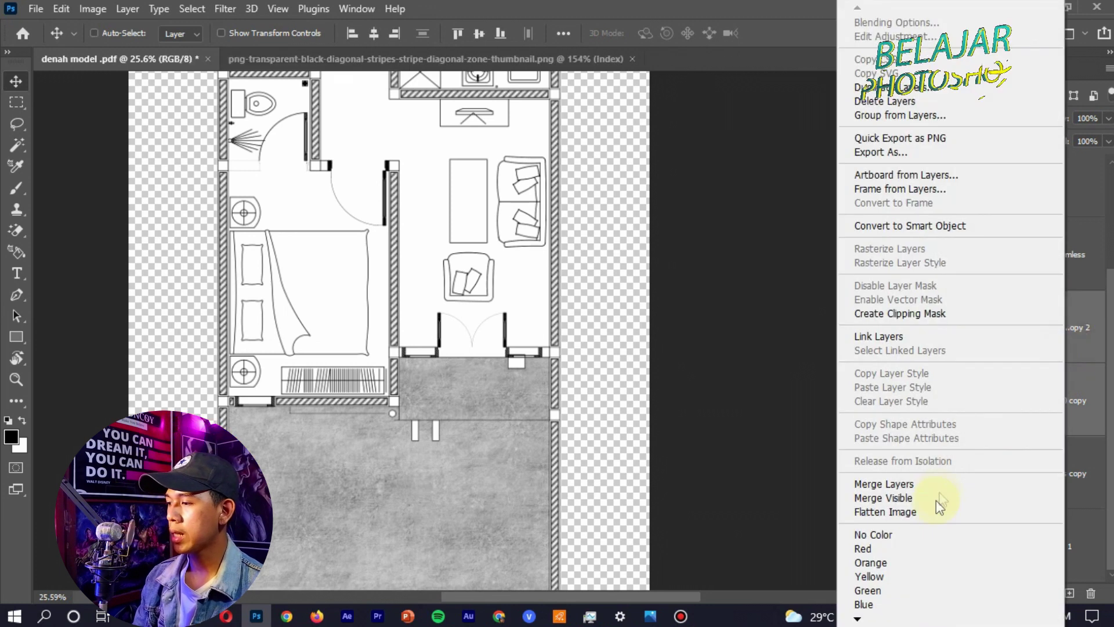
left_click(913, 478)
scroll(580, 311, "down", 5)
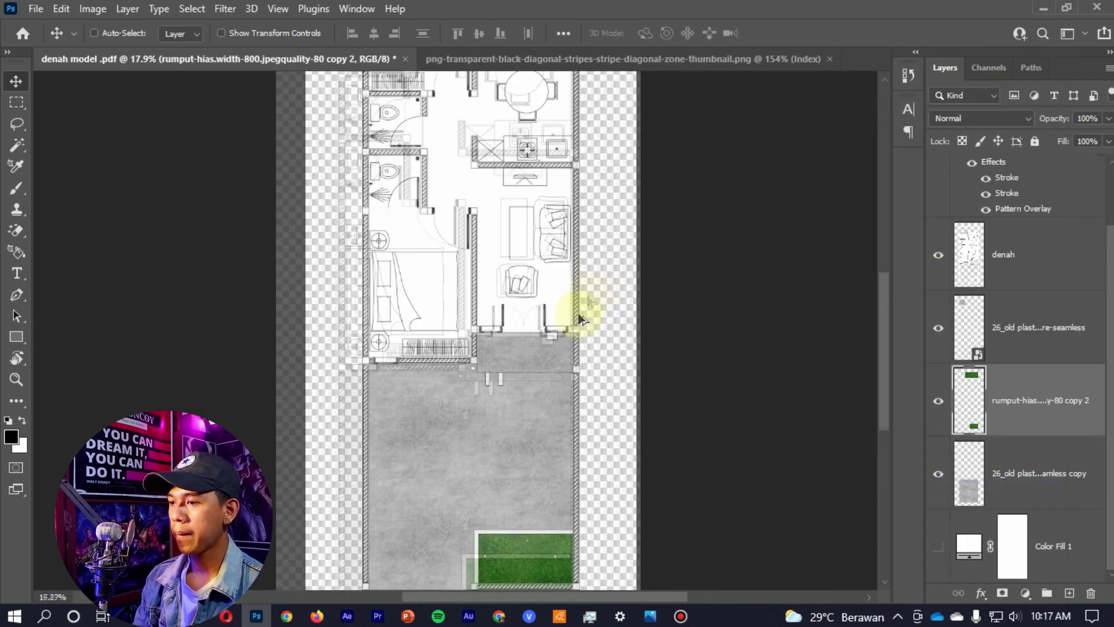
- Merge the remaining two plaster layers and name the result 'plesteran'
left_click(1066, 486)
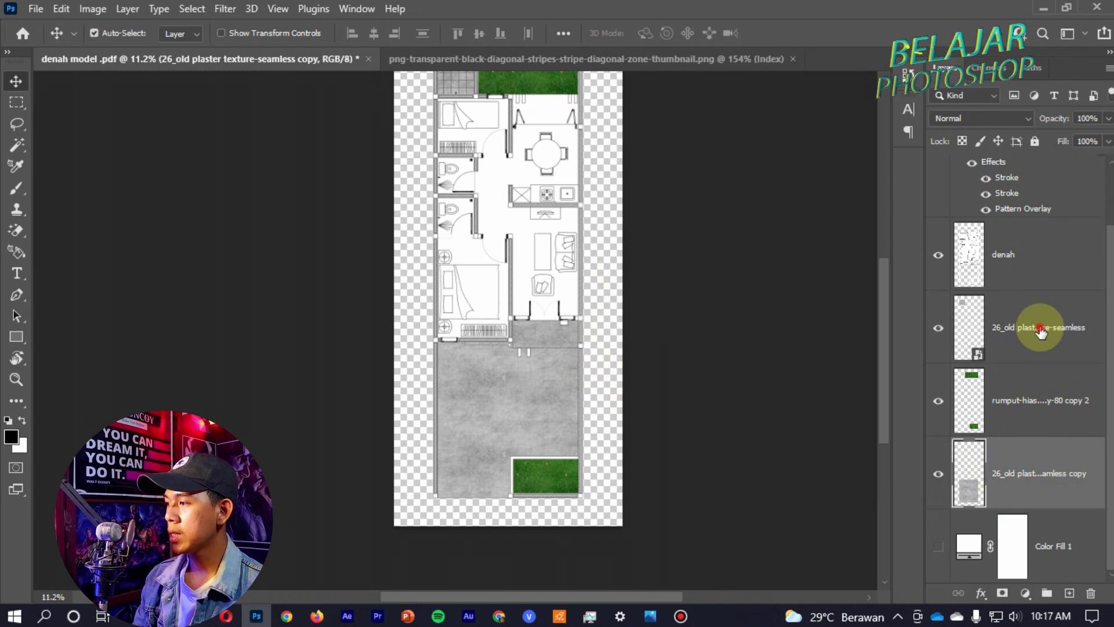
left_click(1040, 329, "shift")
right_click(1038, 331)
left_click(887, 517)
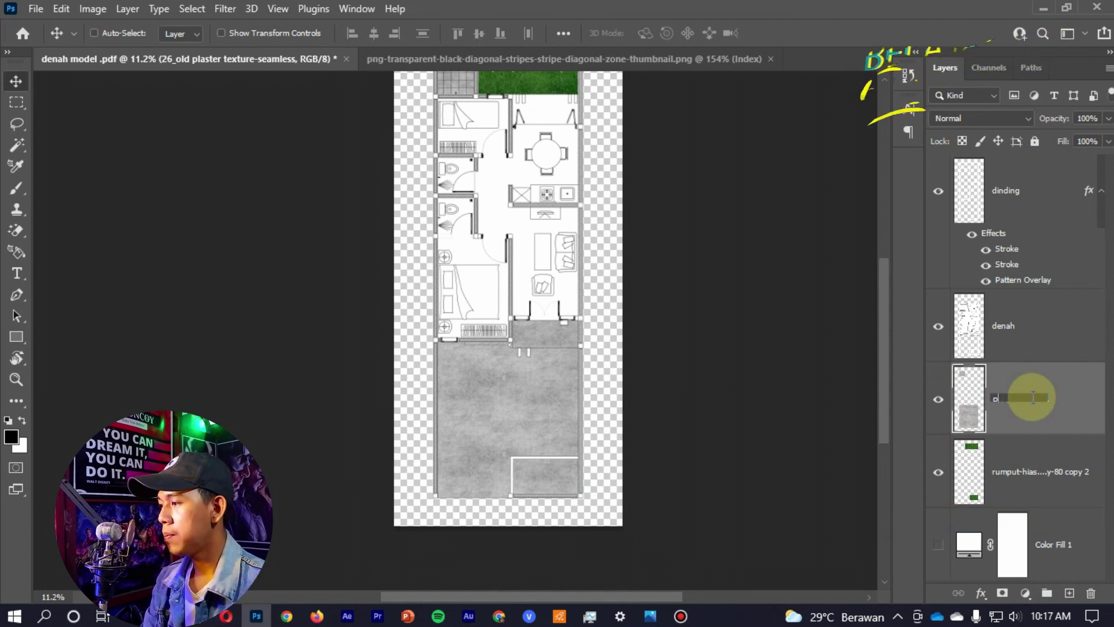
key("Return")
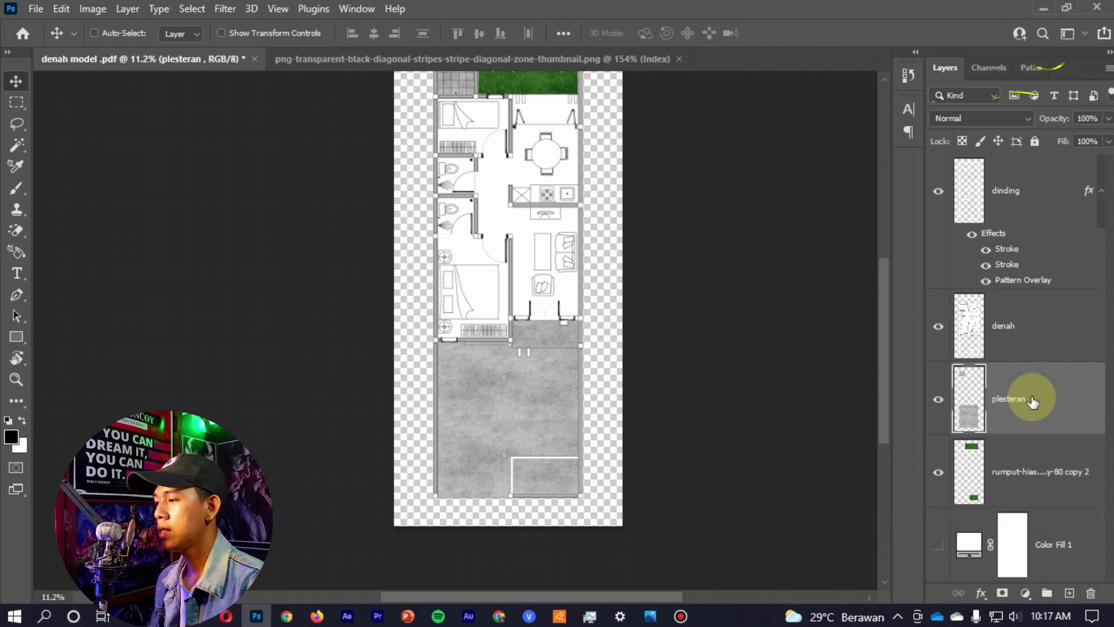
- Rename the merged grass layer to 'rumput'
double_click(1027, 471)
type("rumput")
key("Return")
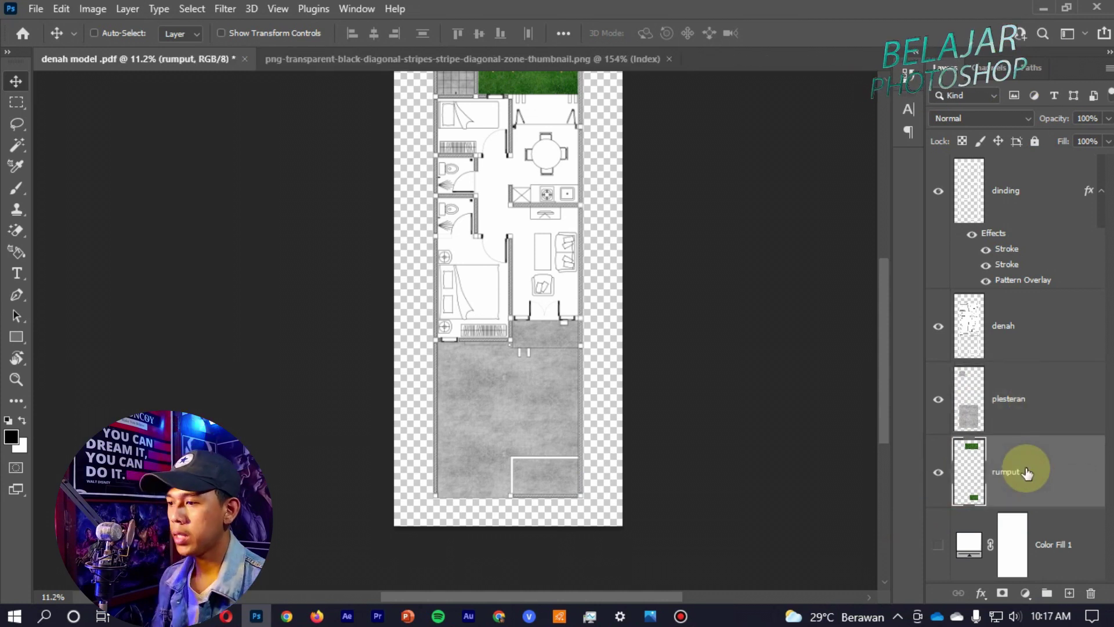
scroll(497, 460, "up", 2)
scroll(580, 306, "up", 3)
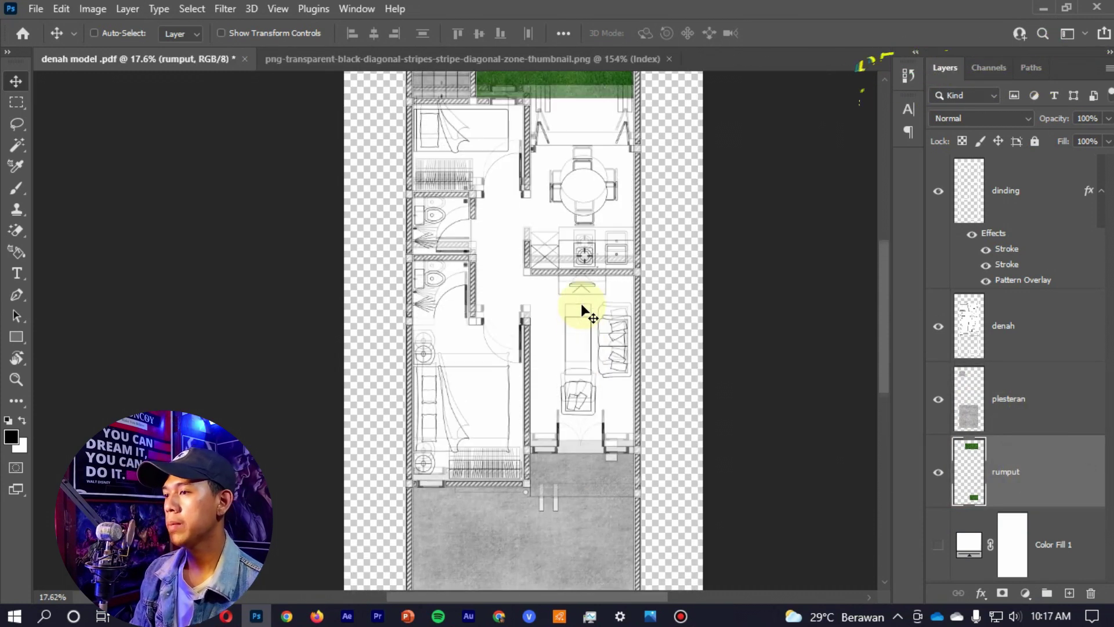
scroll(557, 248, "up", 3)
scroll(555, 244, "down", 2)
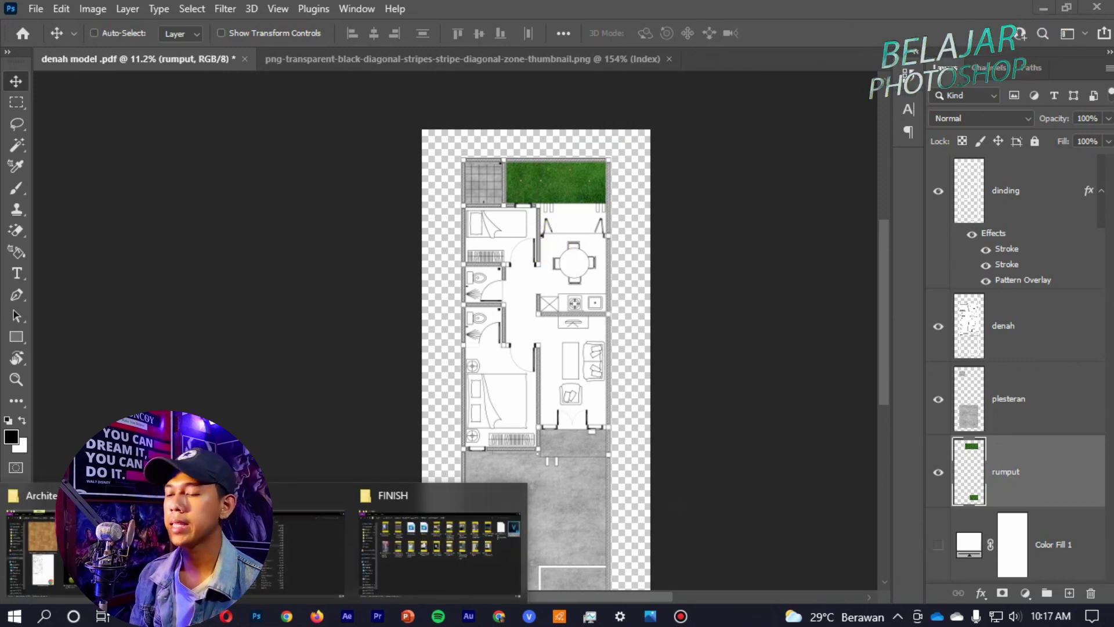
- Locate the wood flooring texture file, then return to the floor plan document
left_click(232, 557)
left_click(265, 220)
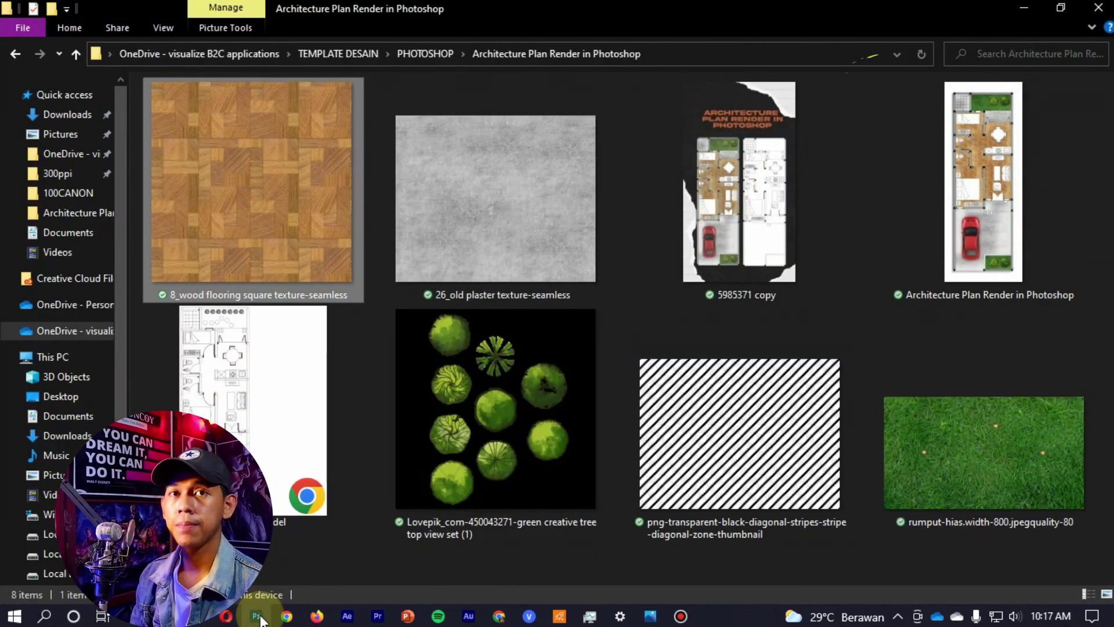
left_click(256, 616)
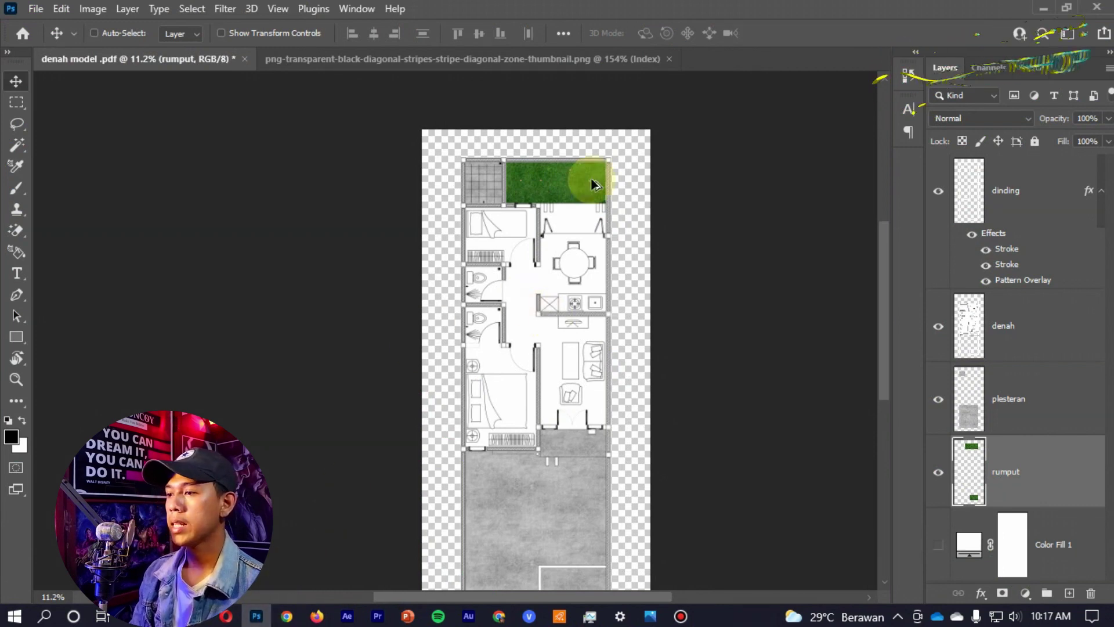
scroll(592, 174, "up", 3)
scroll(592, 165, "up", 2)
scroll(581, 186, "up", 1)
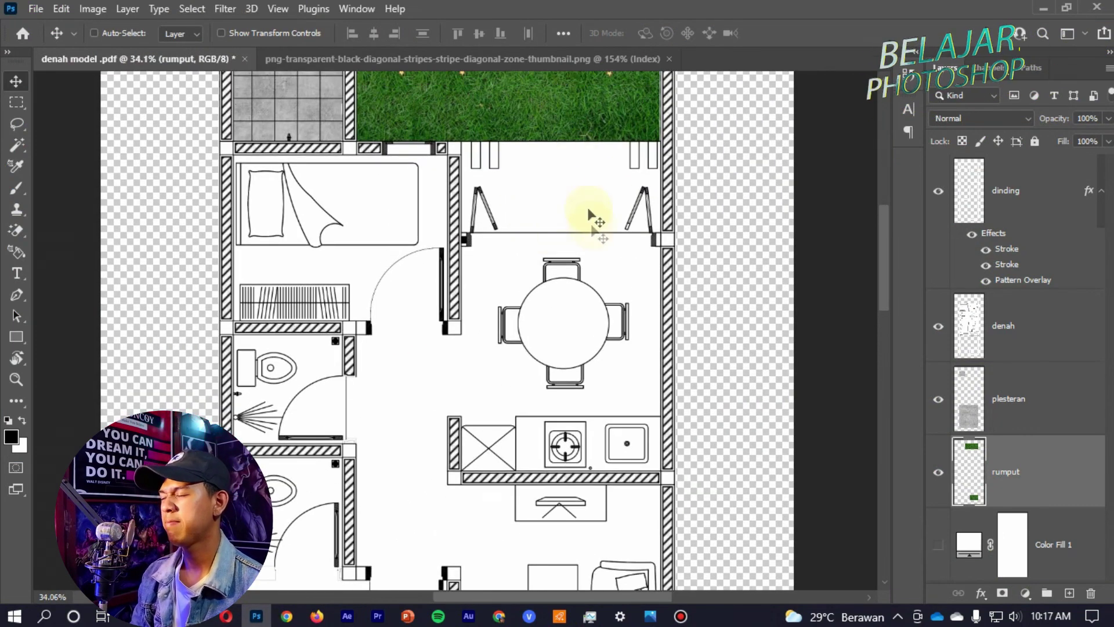
- Magic-erase the white floors on the denah layer: top rooms, hall/dining and upper bathroom
left_click(1030, 325)
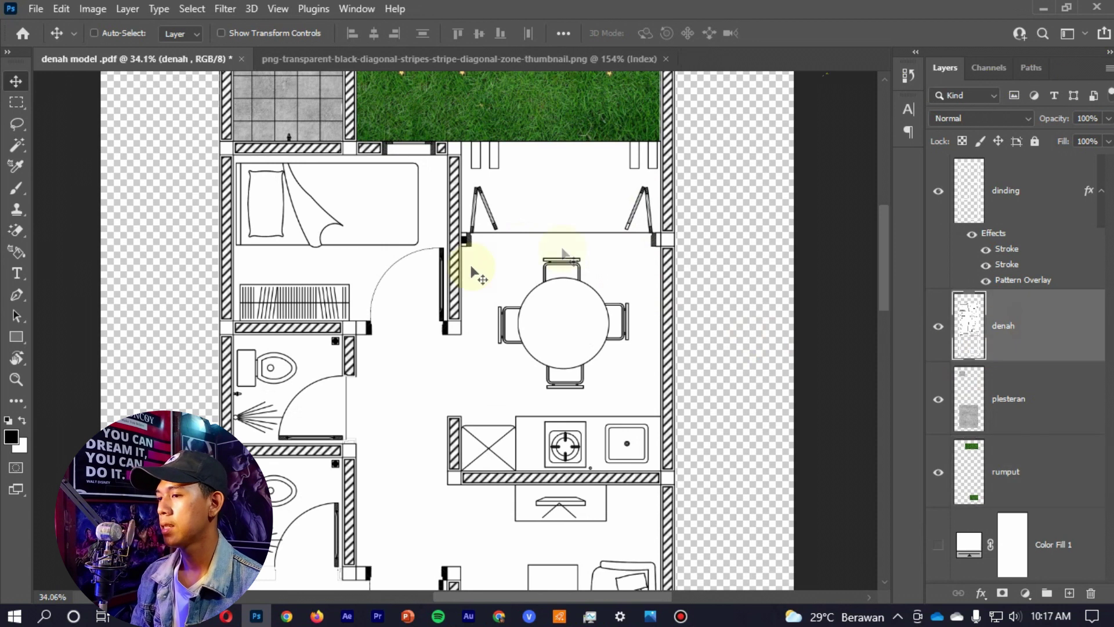
key("e")
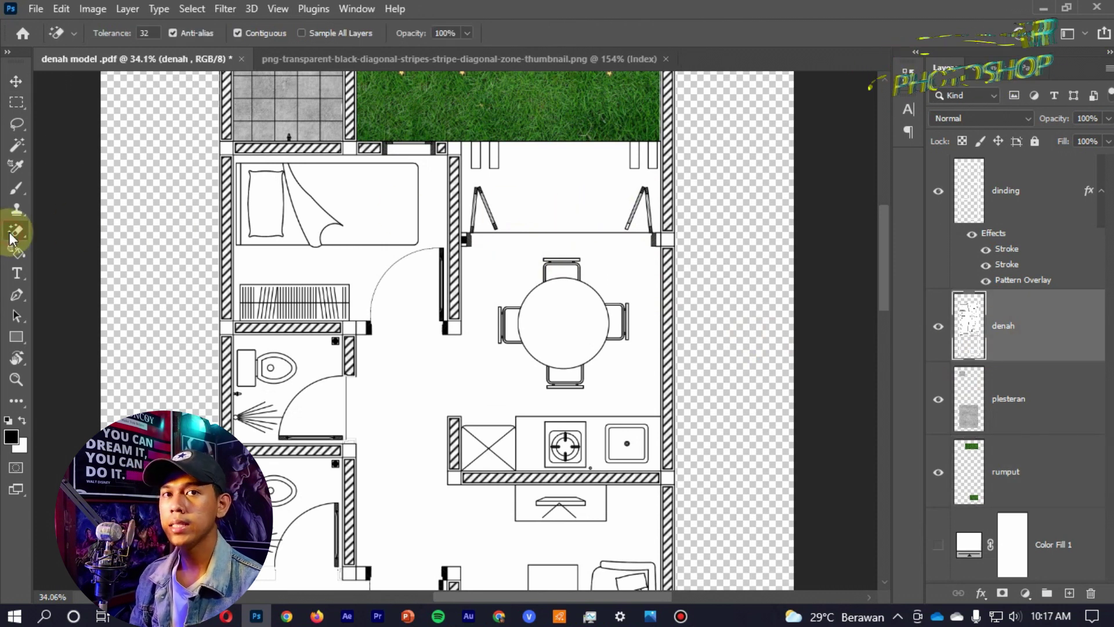
left_click(535, 201)
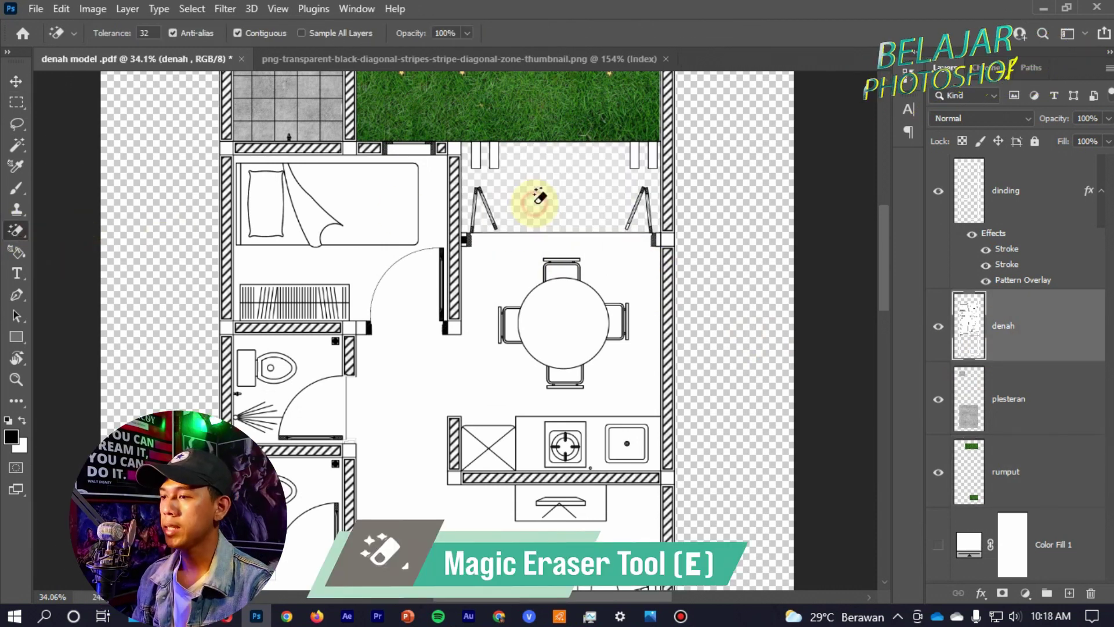
scroll(536, 273, "up", 1)
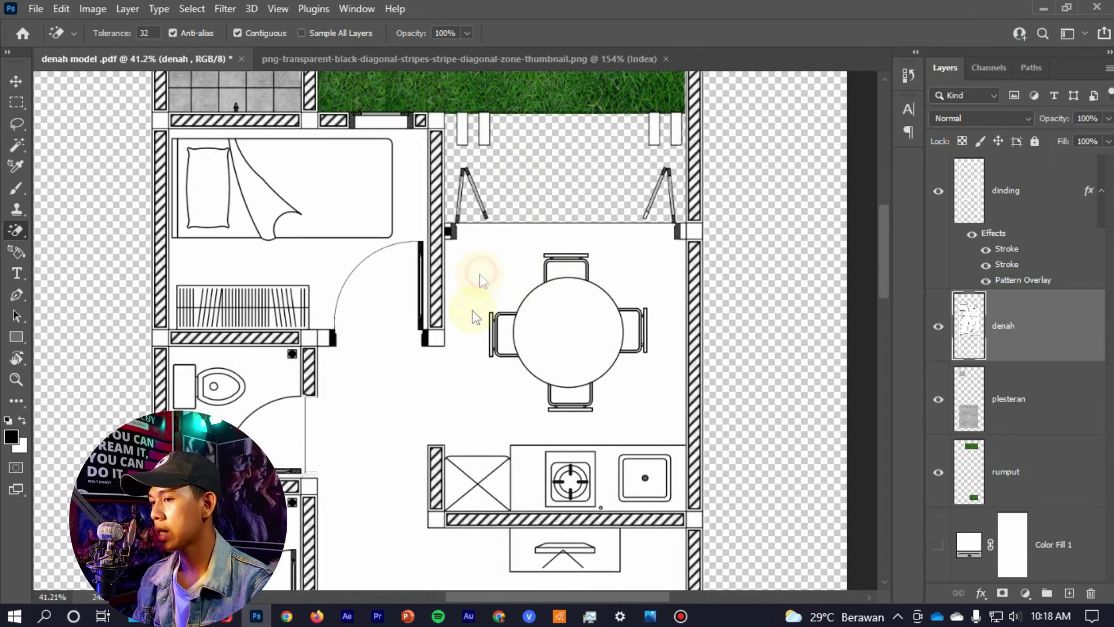
left_click(479, 274)
scroll(316, 250, "down", 3)
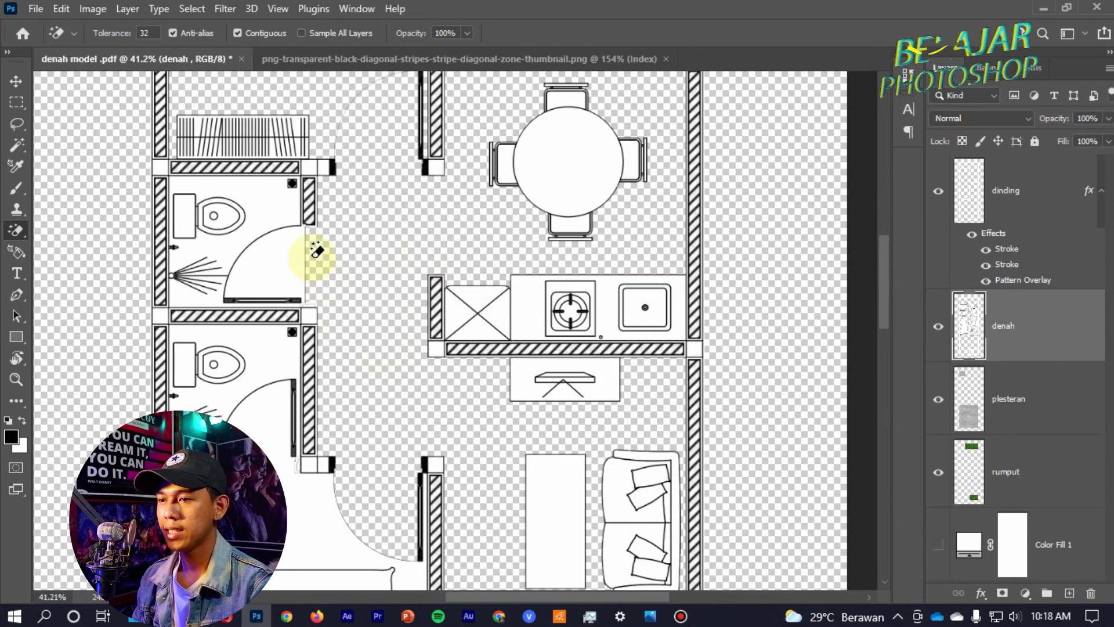
scroll(316, 251, "up", 2)
scroll(260, 210, "up", 1)
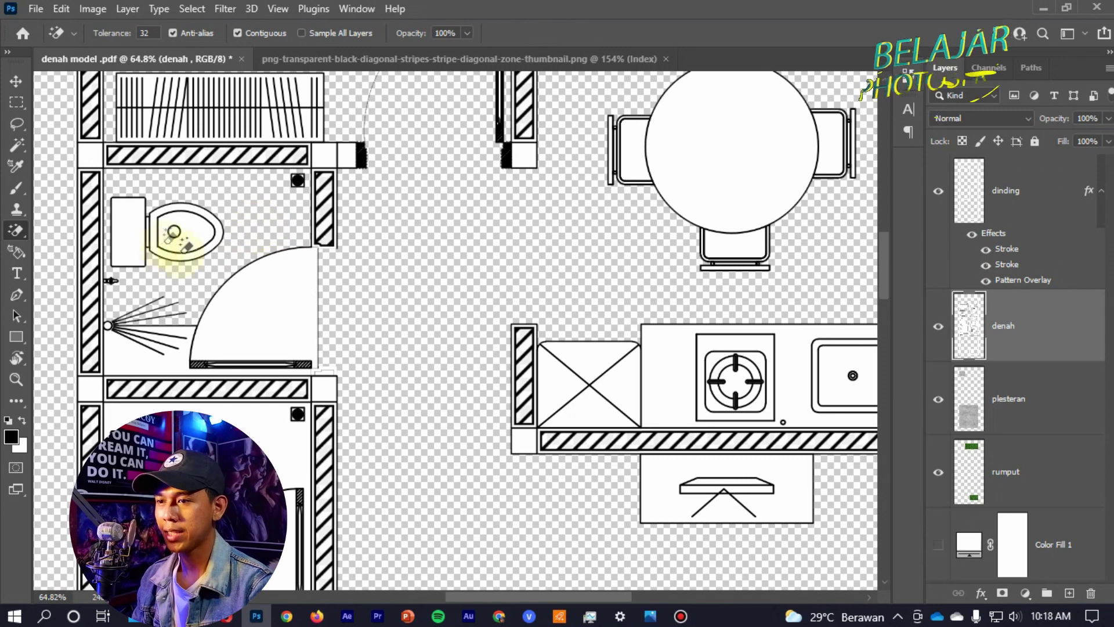
scroll(177, 335, "up", 2)
scroll(169, 360, "up", 1)
left_click(177, 364)
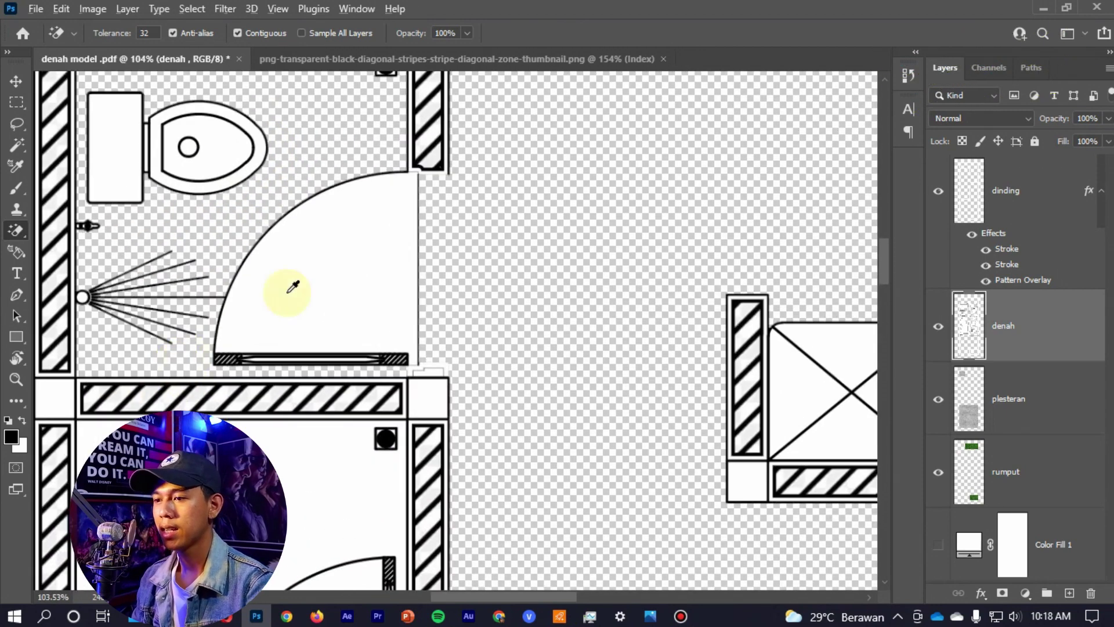
scroll(293, 348, "down", 3)
- Erase the lower bathroom's white floor, including inside its door swing, to transparency
left_click(299, 388)
scroll(295, 389, "up", 1)
scroll(294, 381, "up", 2)
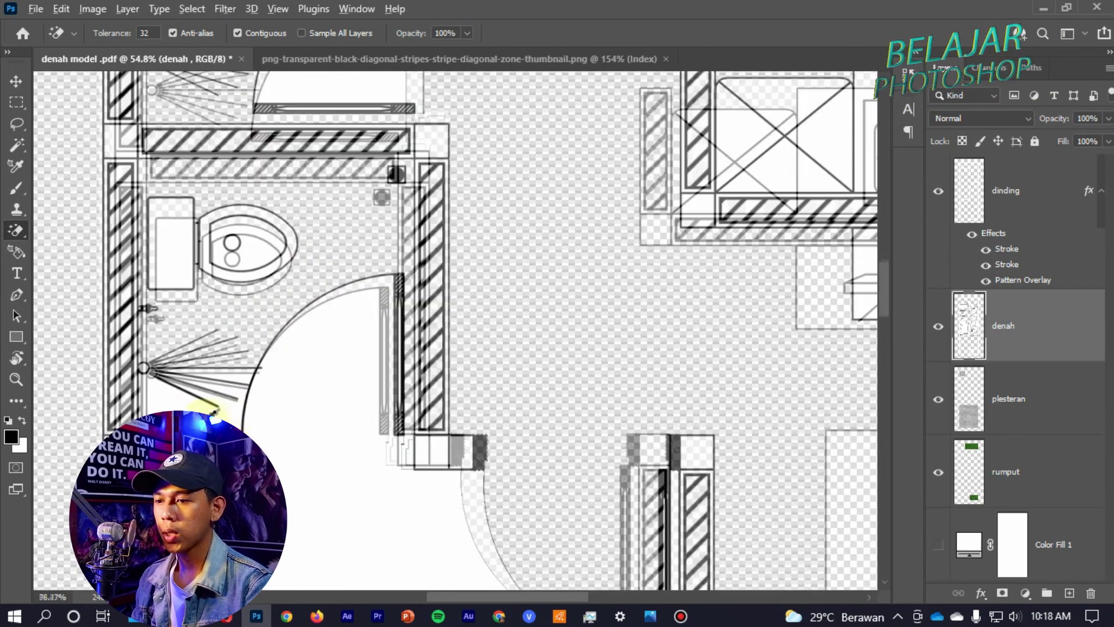
scroll(203, 406, "up", 2)
scroll(290, 325, "up", 1)
scroll(284, 313, "down", 1)
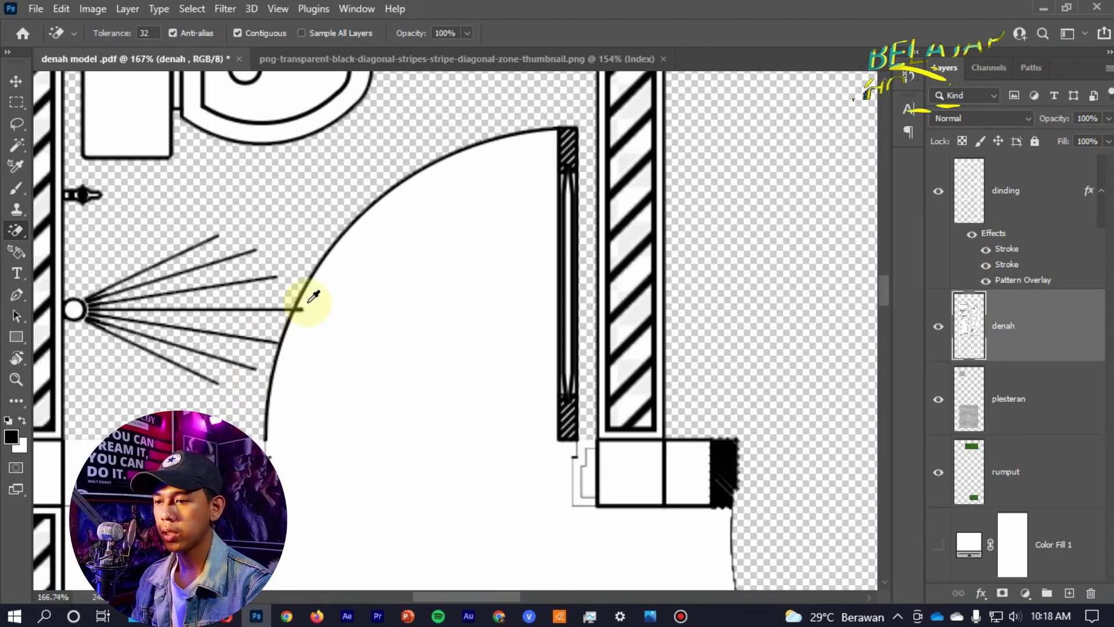
scroll(319, 334, "down", 2)
left_click(325, 434)
scroll(316, 430, "down", 1)
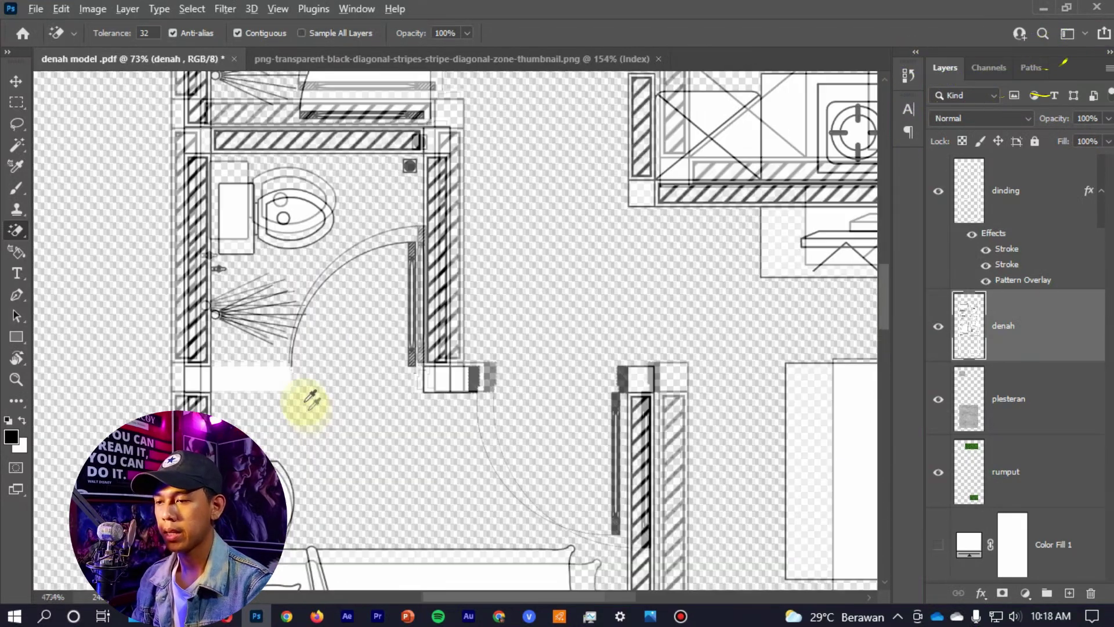
scroll(307, 372, "down", 2)
scroll(309, 325, "down", 1)
scroll(348, 372, "down", 1)
scroll(406, 390, "up", 1)
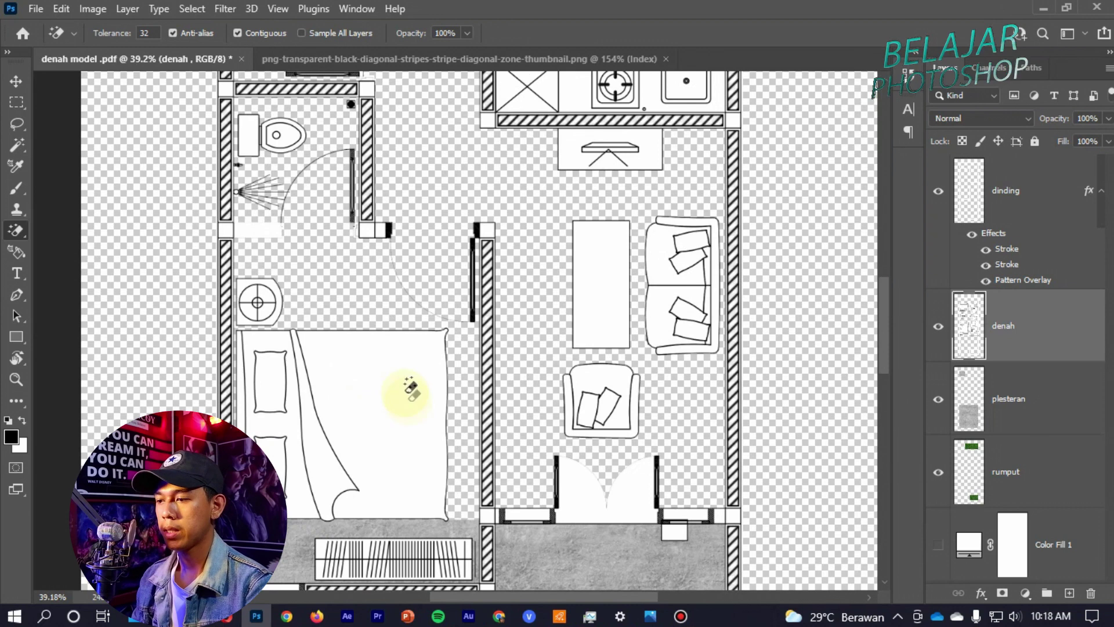
scroll(394, 371, "down", 2)
scroll(429, 453, "down", 1)
scroll(452, 406, "down", 1)
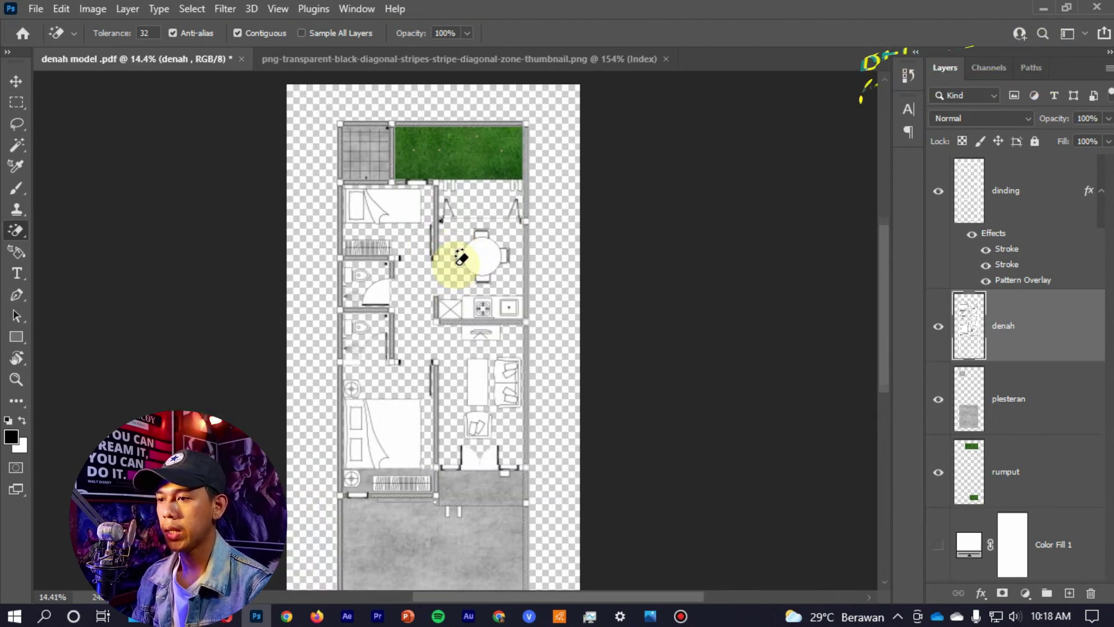
key("v")
scroll(450, 251, "down", 2)
scroll(464, 203, "down", 1)
scroll(464, 406, "up", 5)
- On the plesteran layer, marquee-select the area where plaster overlaps the bedroom
left_click(500, 406, "ctrl")
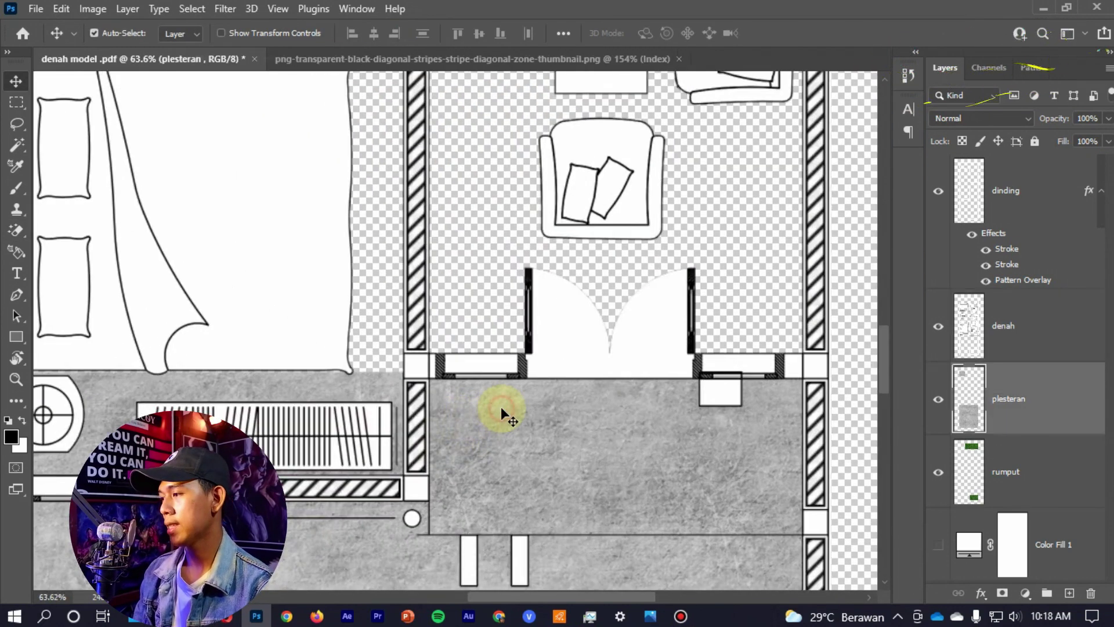
scroll(464, 378, "down", 1)
scroll(287, 387, "down", 1)
scroll(406, 401, "down", 2)
scroll(398, 423, "up", 1)
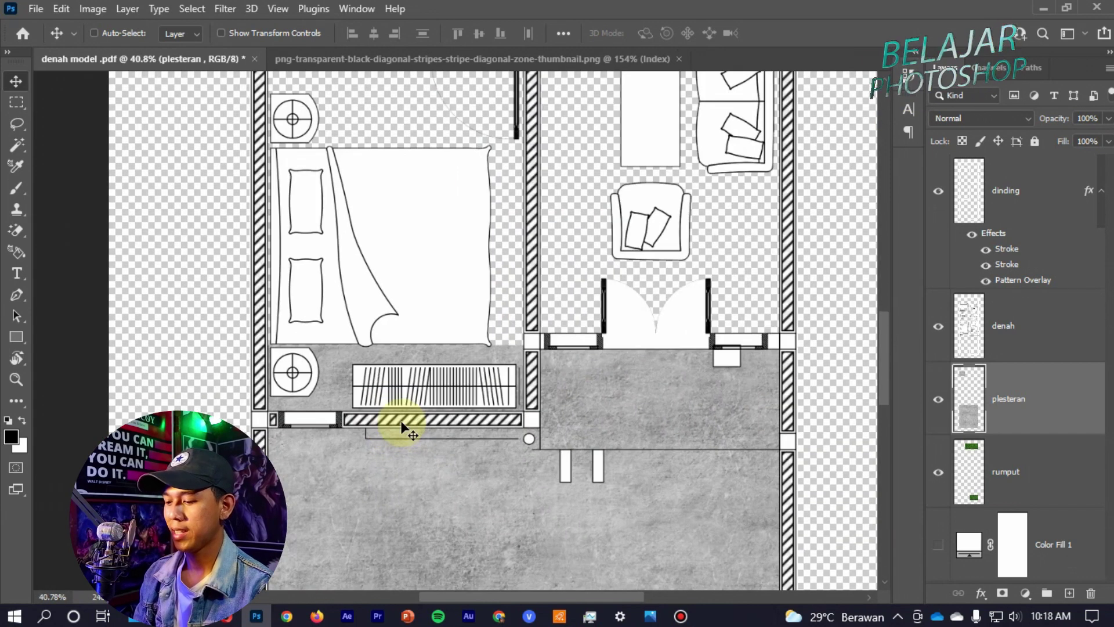
key("m")
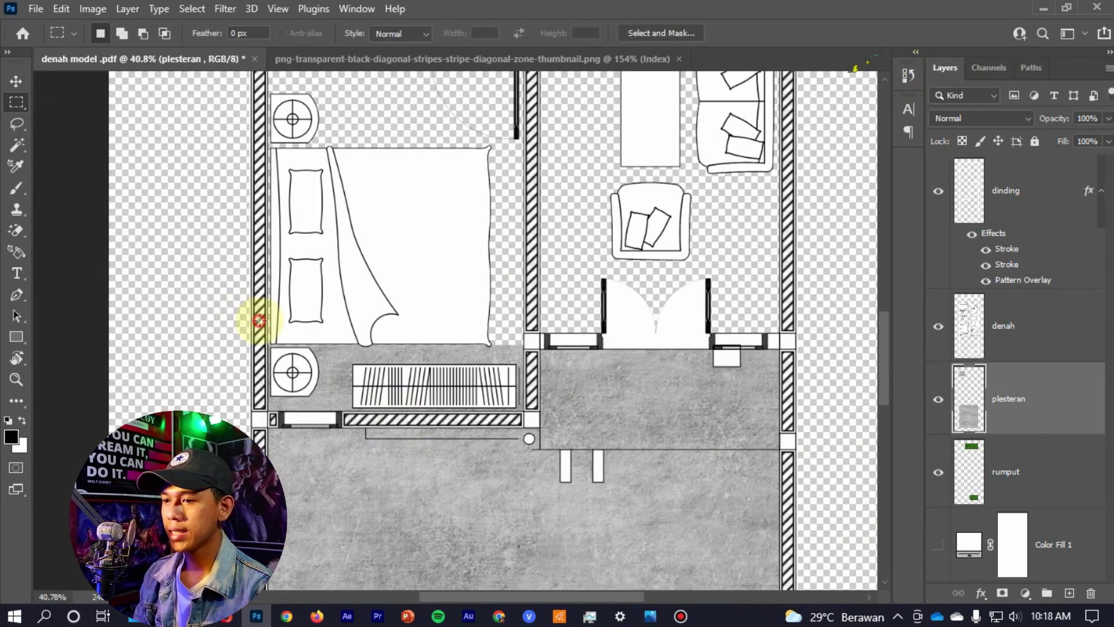
left_click_drag(259, 320, 534, 452)
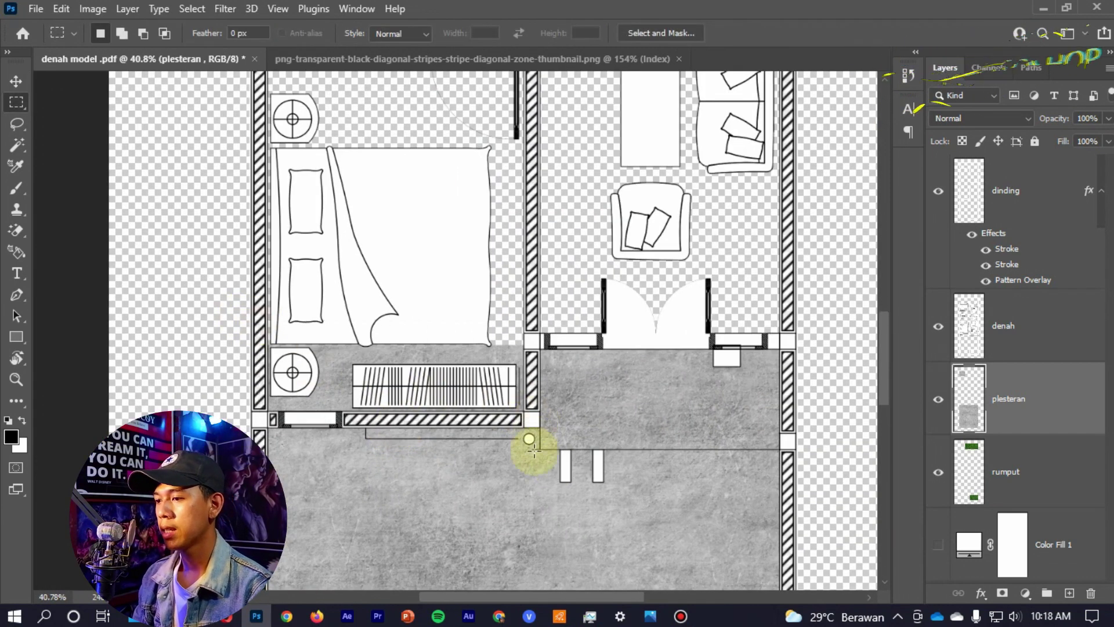
- Invert the selection and add a layer mask hiding the plaster from the bedroom
key("ctrl+shift+i")
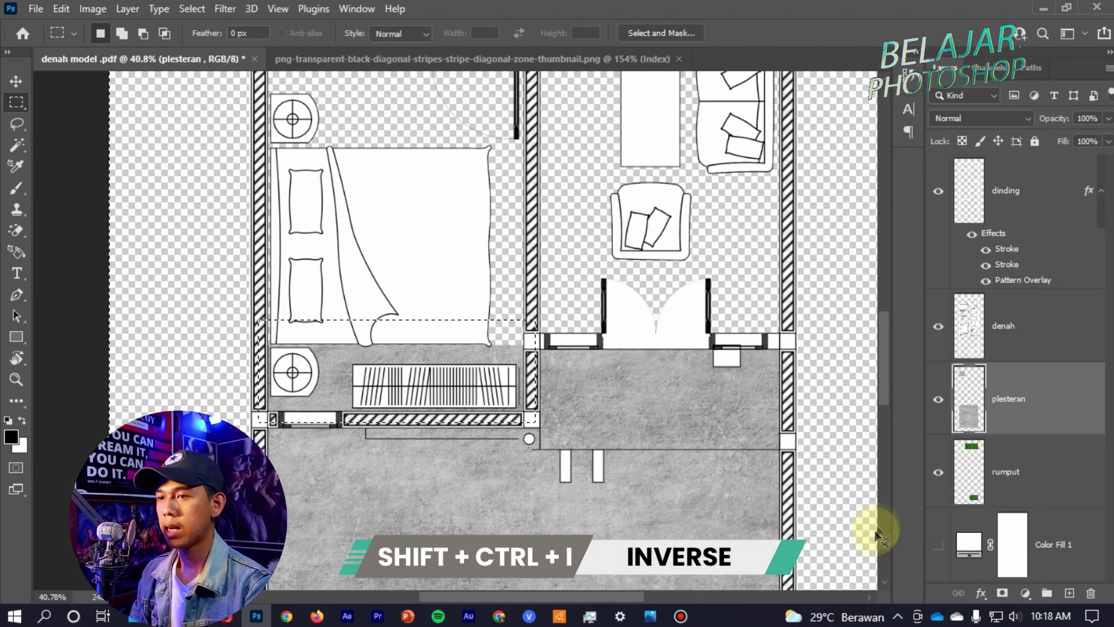
left_click(191, 8)
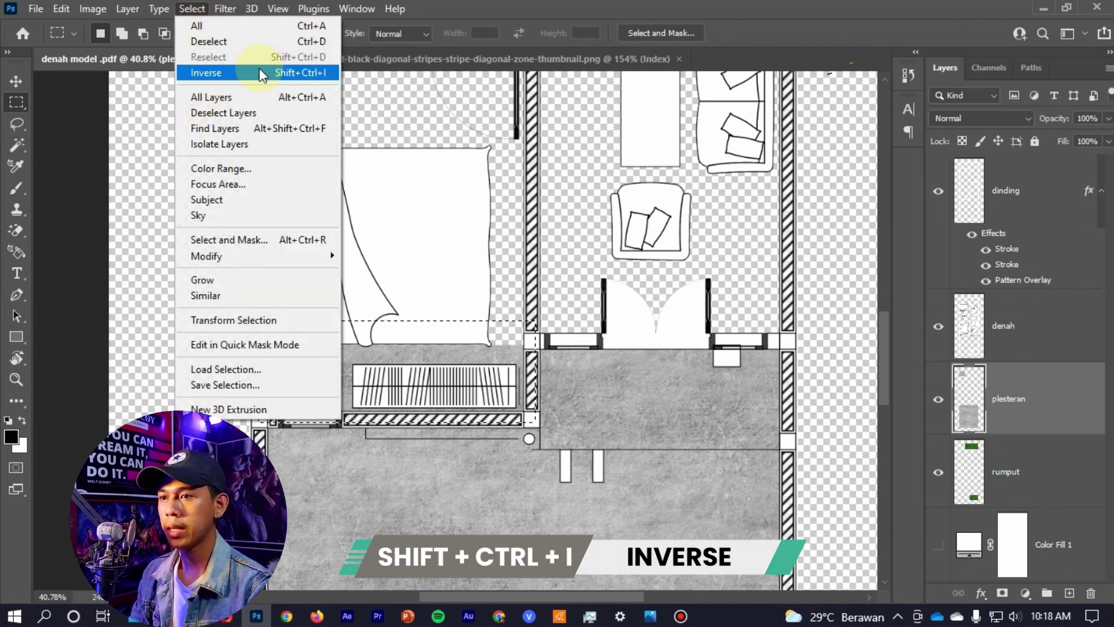
left_click(260, 71)
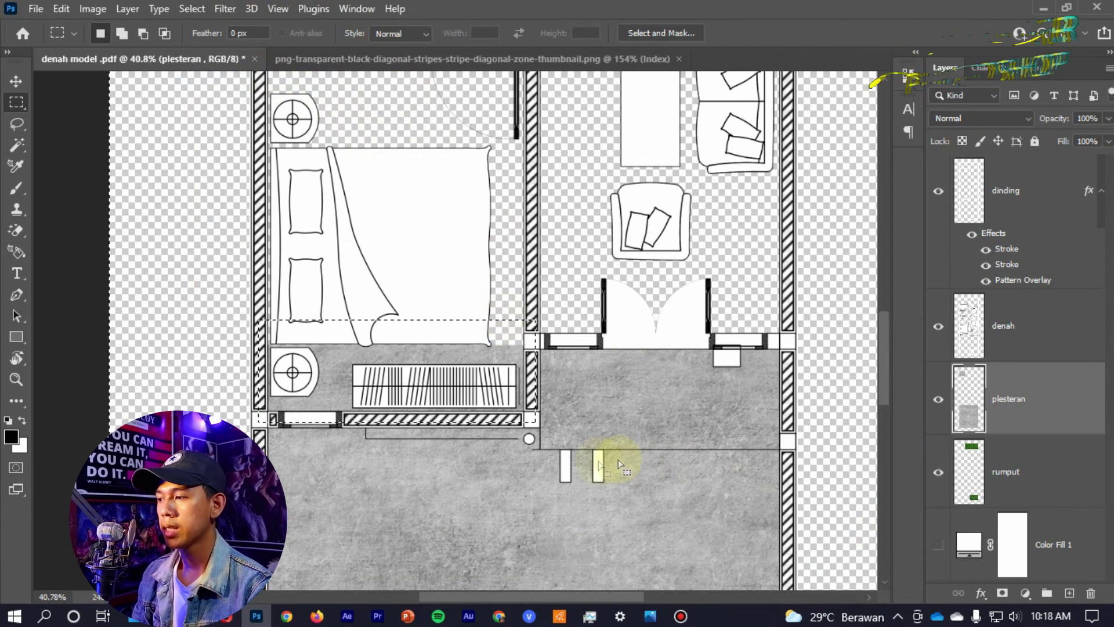
left_click(1000, 593)
key("v")
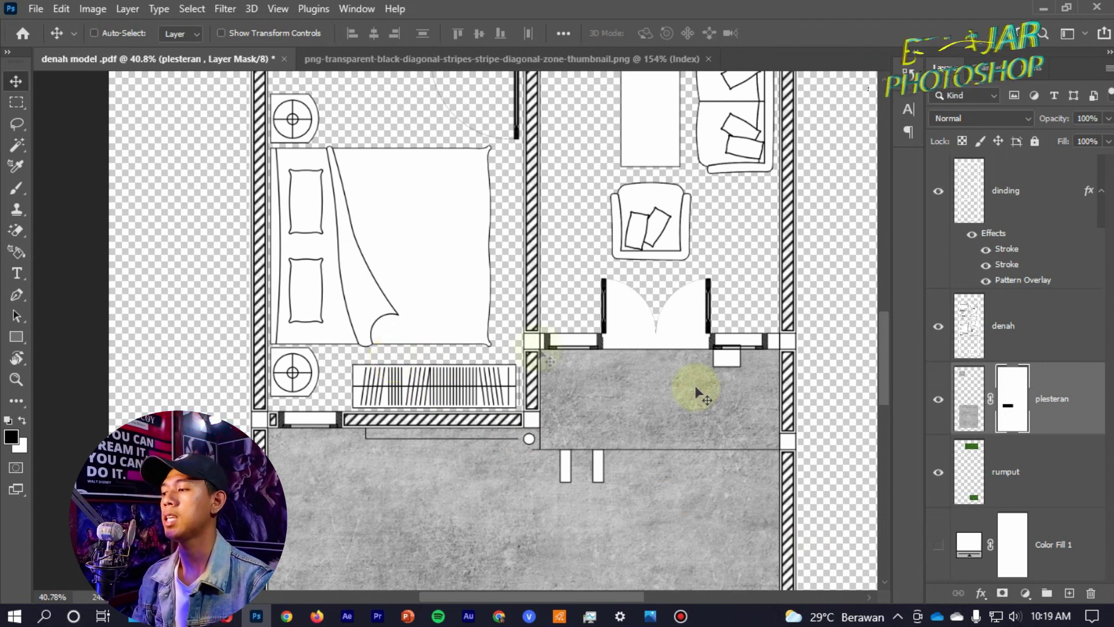
scroll(638, 348, "down", 5)
scroll(522, 209, "up", 3)
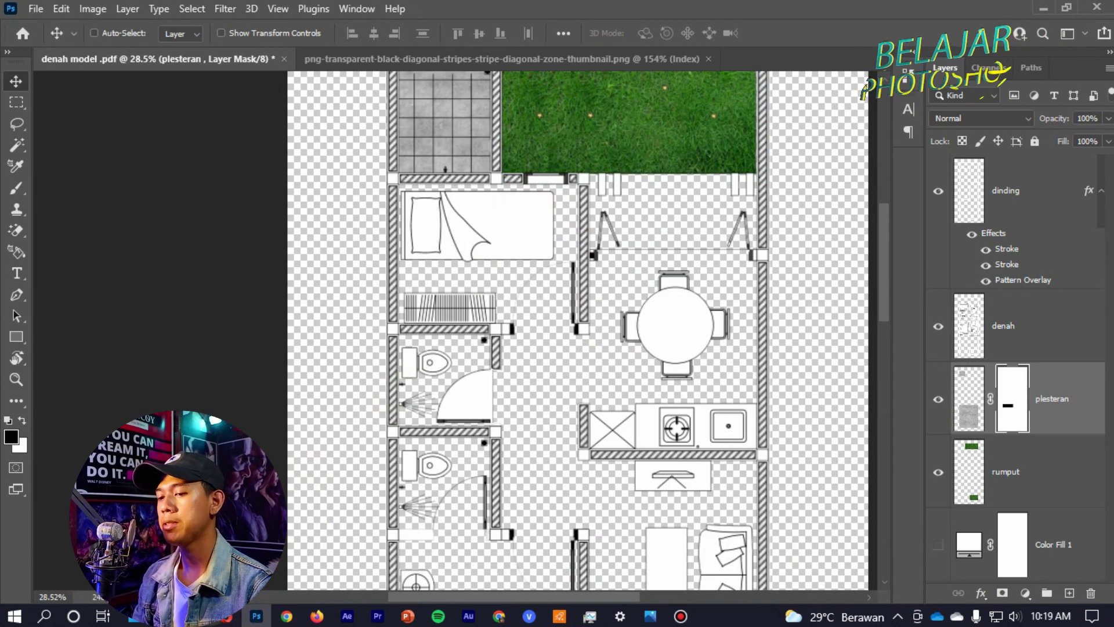
left_click(133, 616)
- Bring the wood flooring texture into the plan and scale it over the bedroom
left_click_drag(232, 273, 657, 580)
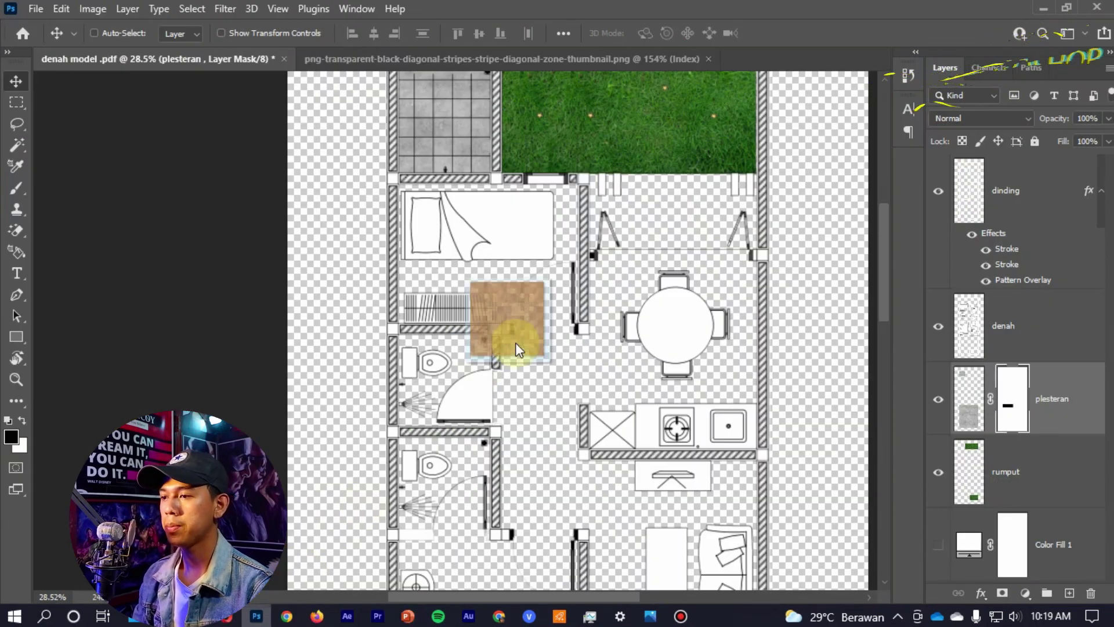
left_click_drag(658, 580, 566, 335)
scroll(566, 336, "down", 3)
key("ctrl+t")
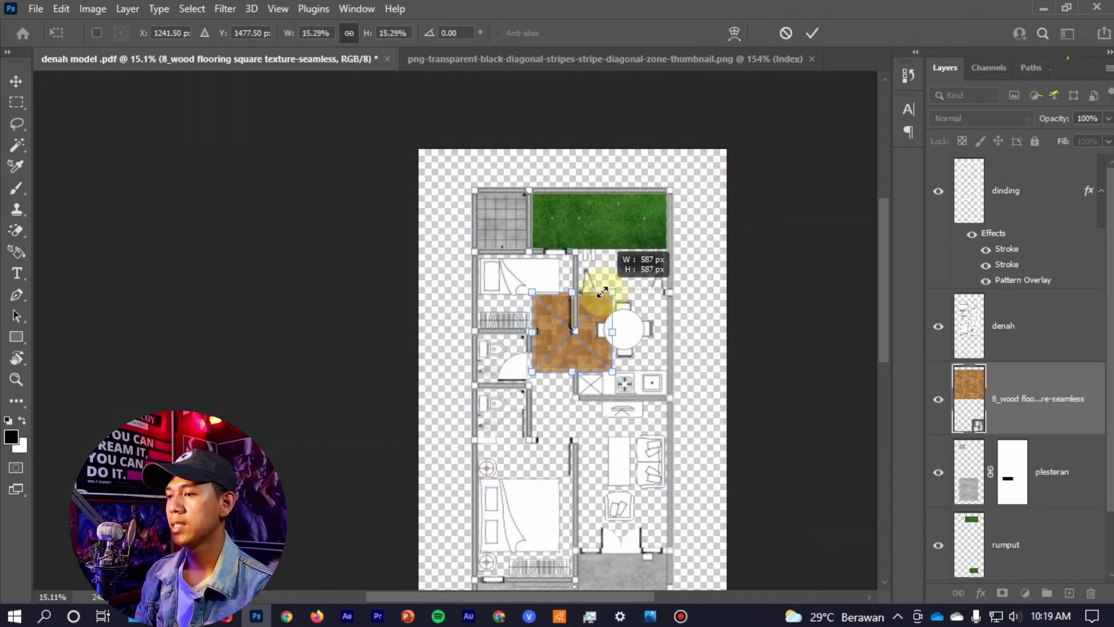
left_click_drag(726, 180, 605, 299)
scroll(521, 311, "up", 3)
left_click_drag(530, 304, 429, 203)
left_click_drag(652, 391, 641, 399)
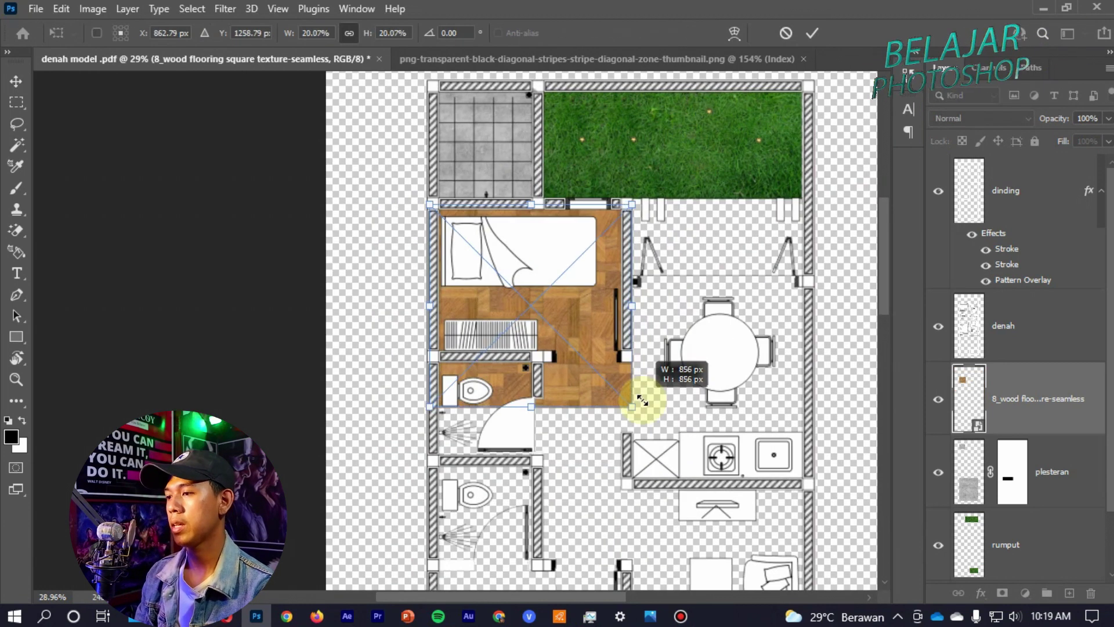
key("Return")
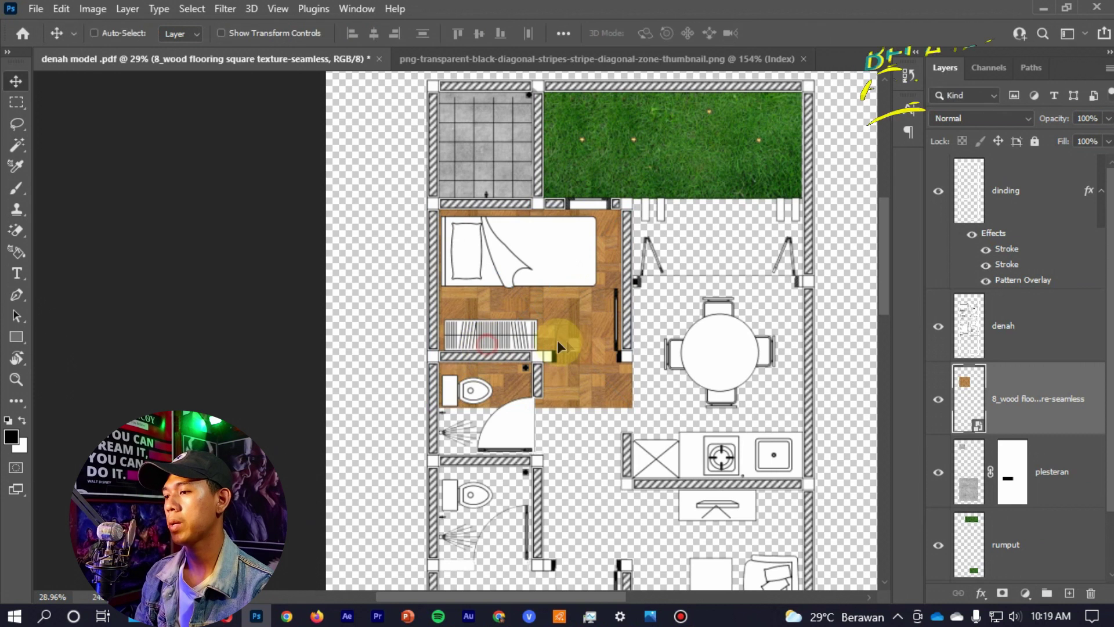
- Copy the wood onto the dining area, stretch it to the right wall, and merge both layers
left_click_drag(556, 340, 683, 338)
key("ctrl+t")
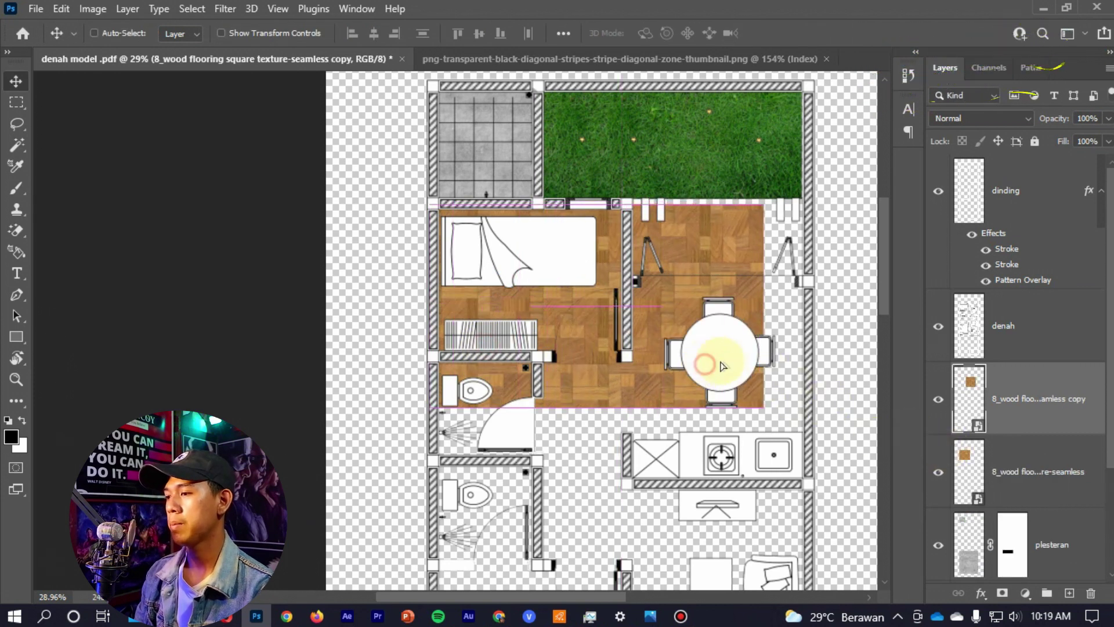
left_click_drag(759, 348, 803, 348)
key("Return")
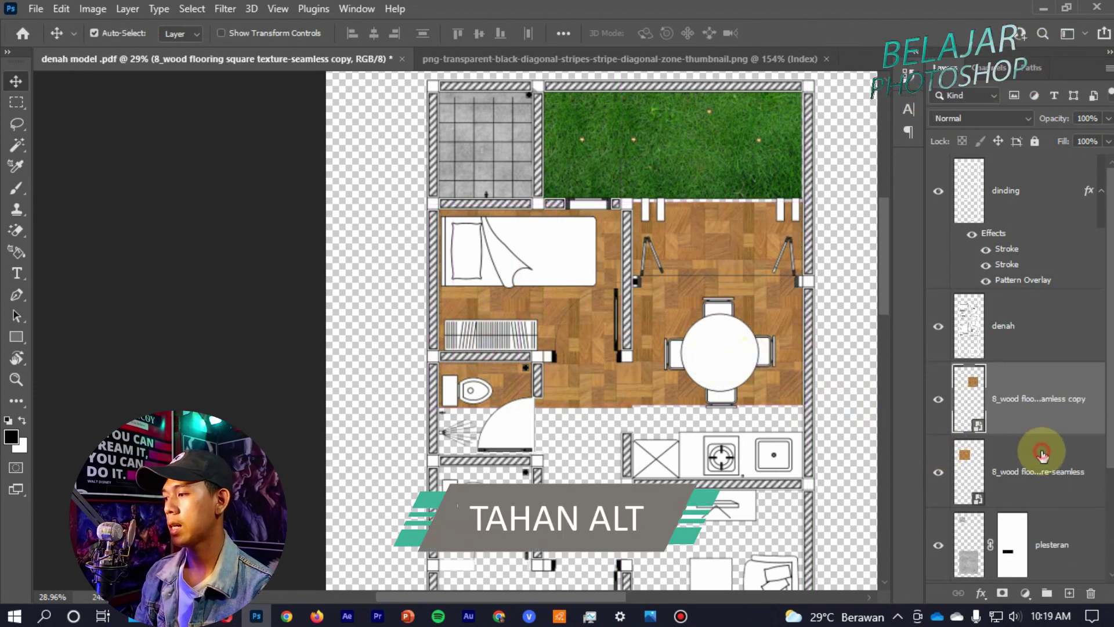
left_click(1041, 454, "shift")
right_click(1042, 454)
left_click(861, 516)
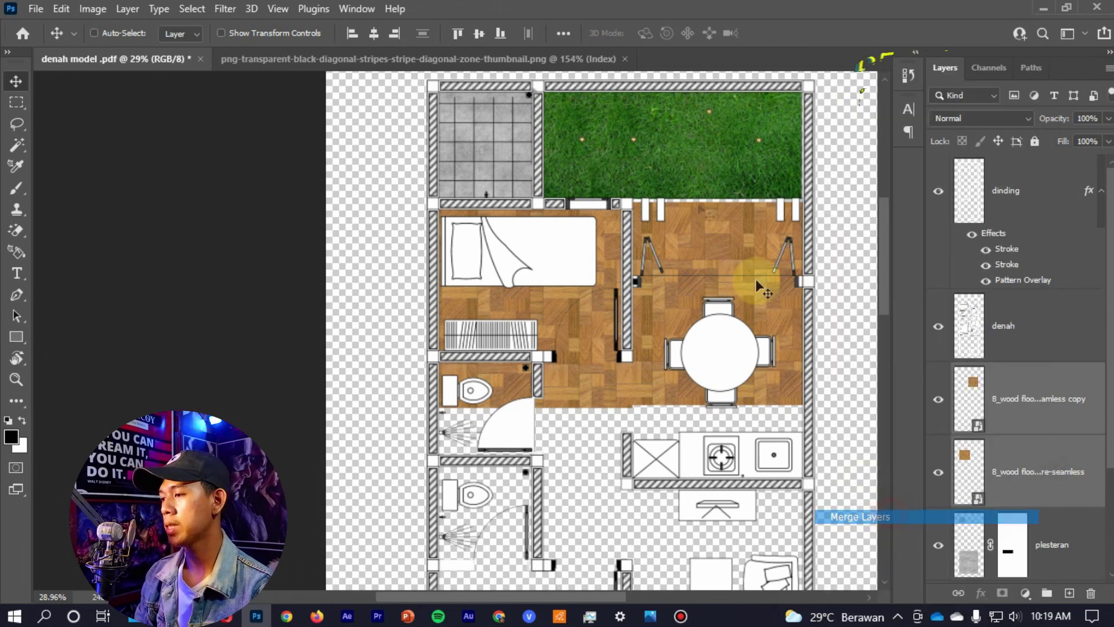
- Duplicate the wood floor twice into the lower rooms, merging the copies into one layer
scroll(729, 214, "down", 2)
left_click_drag(740, 283, 739, 490)
left_click(1056, 460, "shift")
right_click(1056, 459)
left_click(908, 483)
left_click_drag(686, 166, 690, 580)
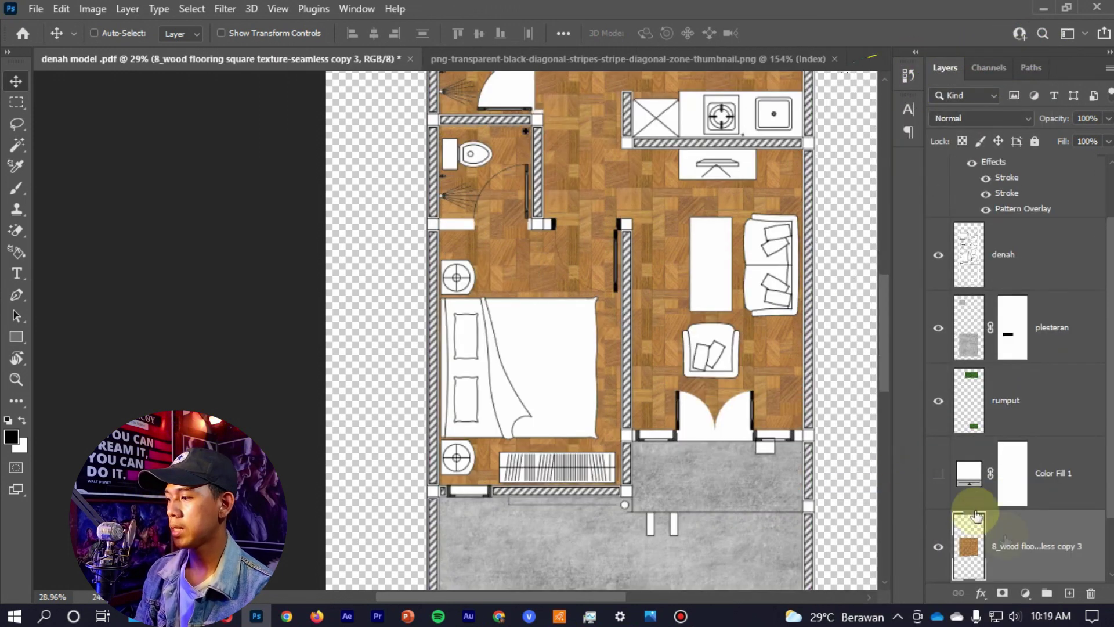
left_click(1053, 545, "ctrl")
right_click(1054, 545)
left_click(913, 480)
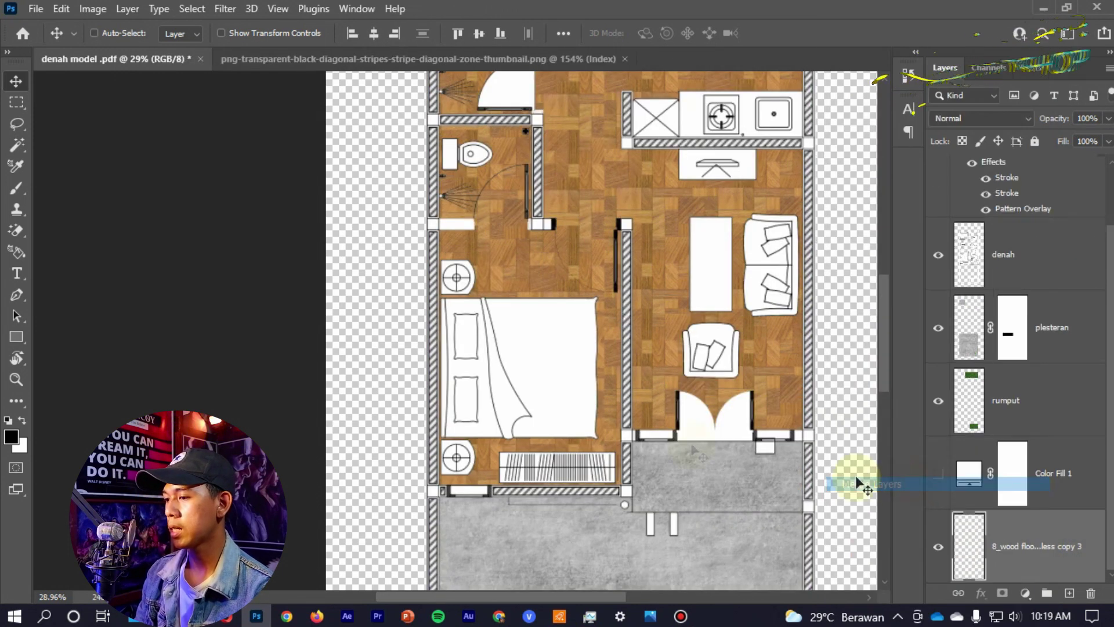
- Move the plesteran plaster layer below the rumput grass layer
scroll(580, 372, "down", 5)
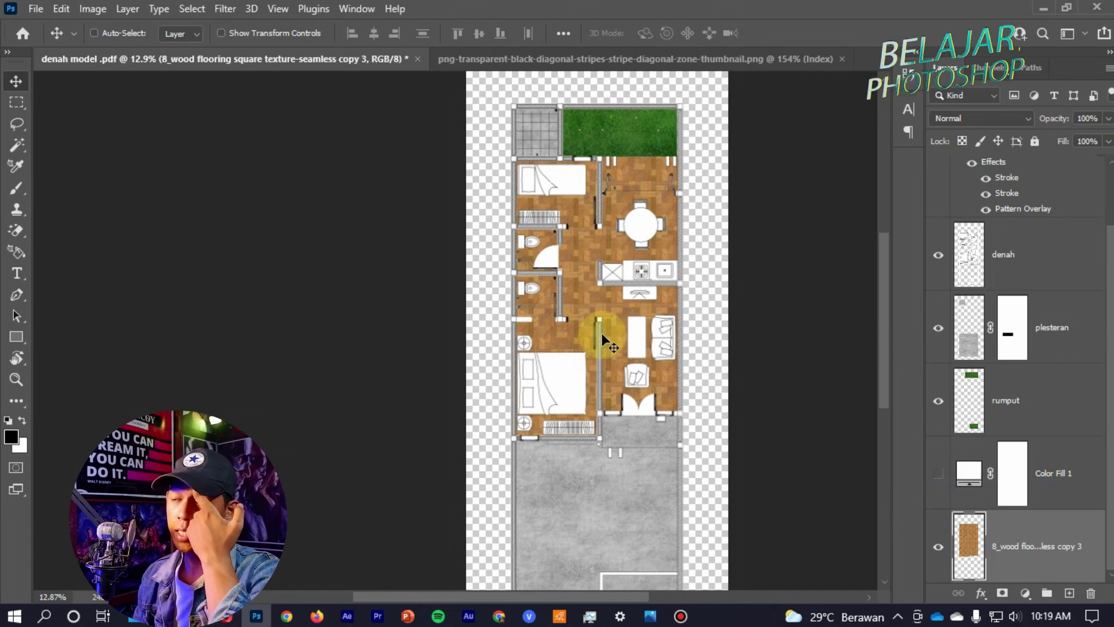
scroll(604, 325, "down", 3)
scroll(621, 405, "up", 2)
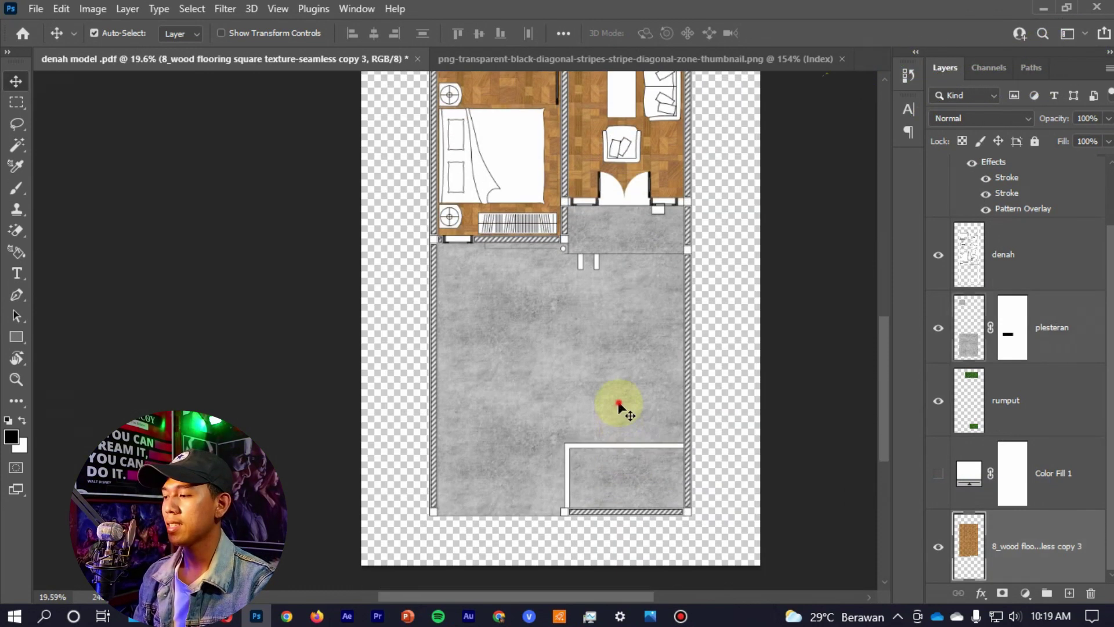
left_click(621, 406, "ctrl")
left_click_drag(1053, 328, 1038, 458)
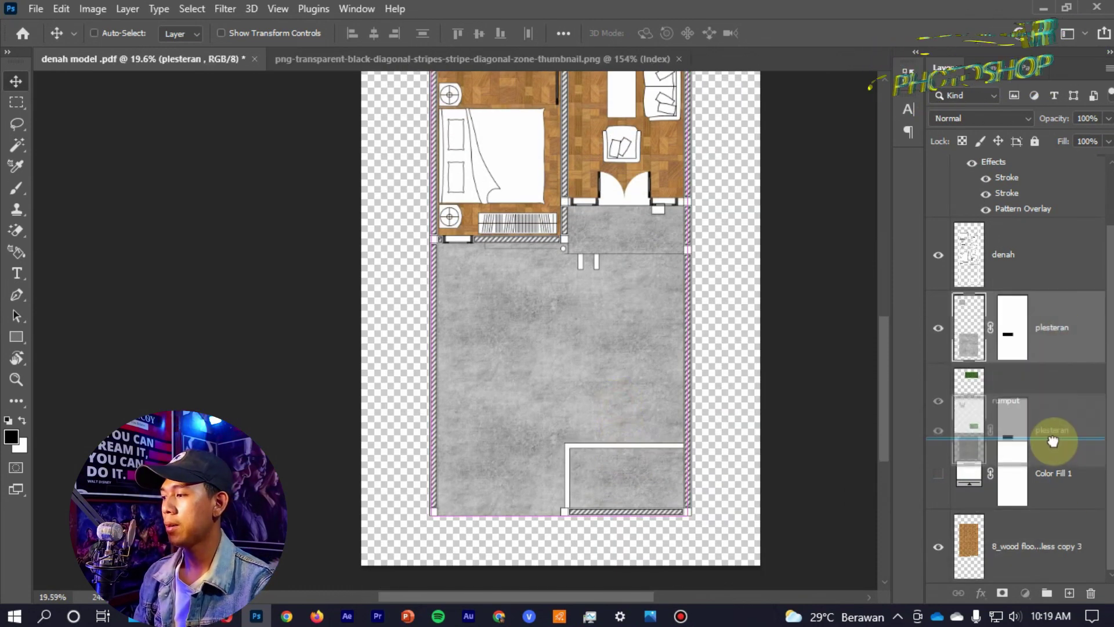
- Zoom around the plan to check the grass over the plaster and the wood floors
scroll(621, 416, "up", 2)
scroll(620, 418, "up", 3)
scroll(621, 421, "up", 1)
scroll(621, 415, "up", 3)
scroll(621, 416, "down", 1)
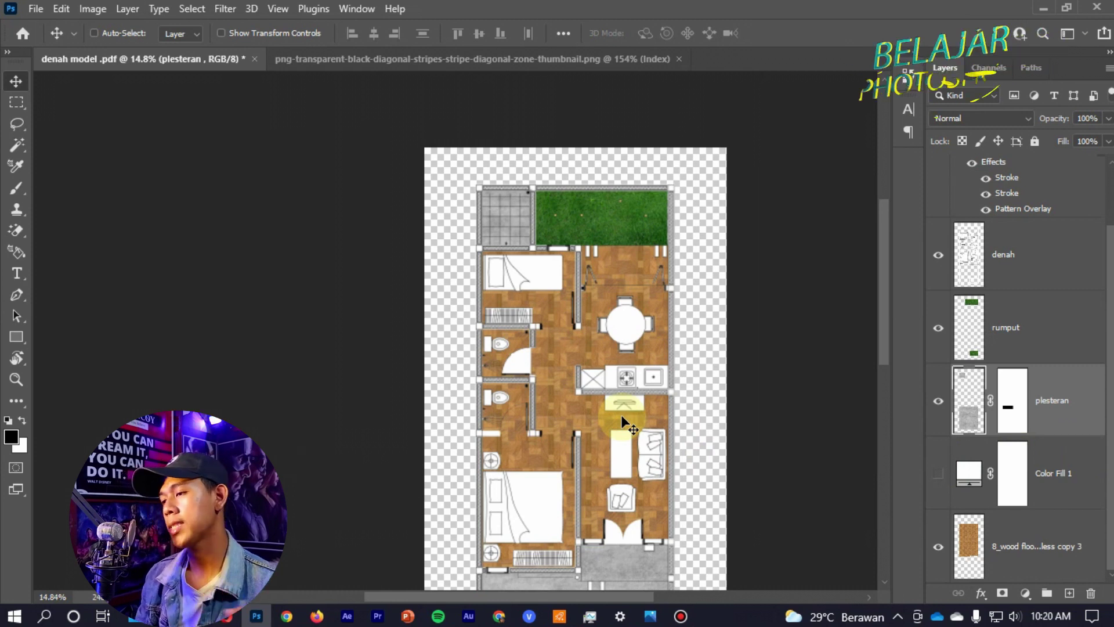
scroll(617, 212, "down", 1)
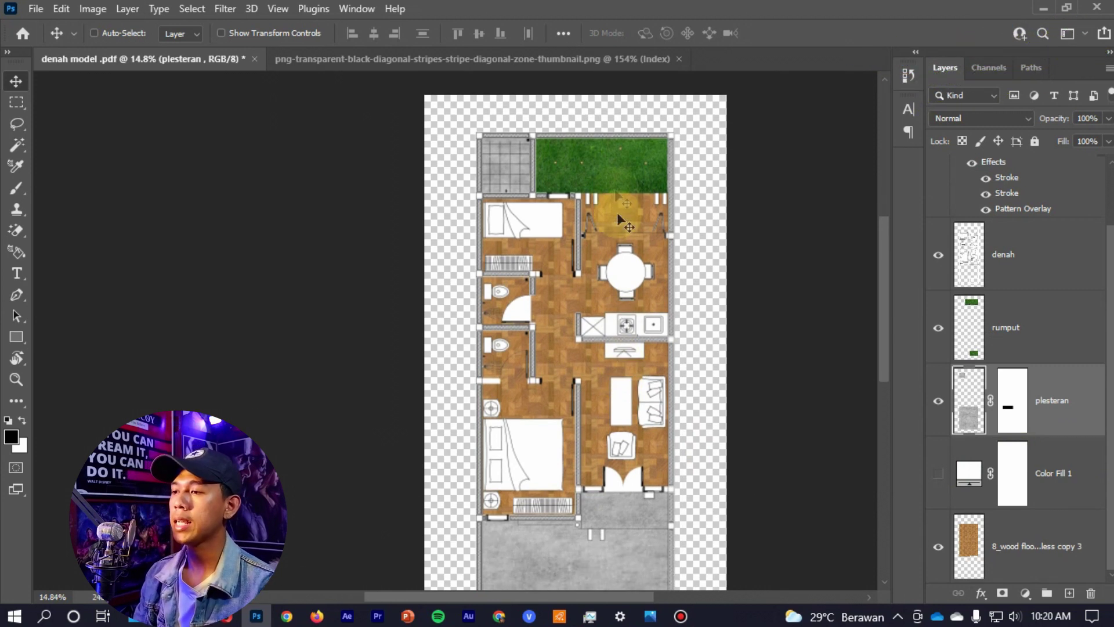
scroll(613, 186, "up", 2)
scroll(613, 185, "up", 2)
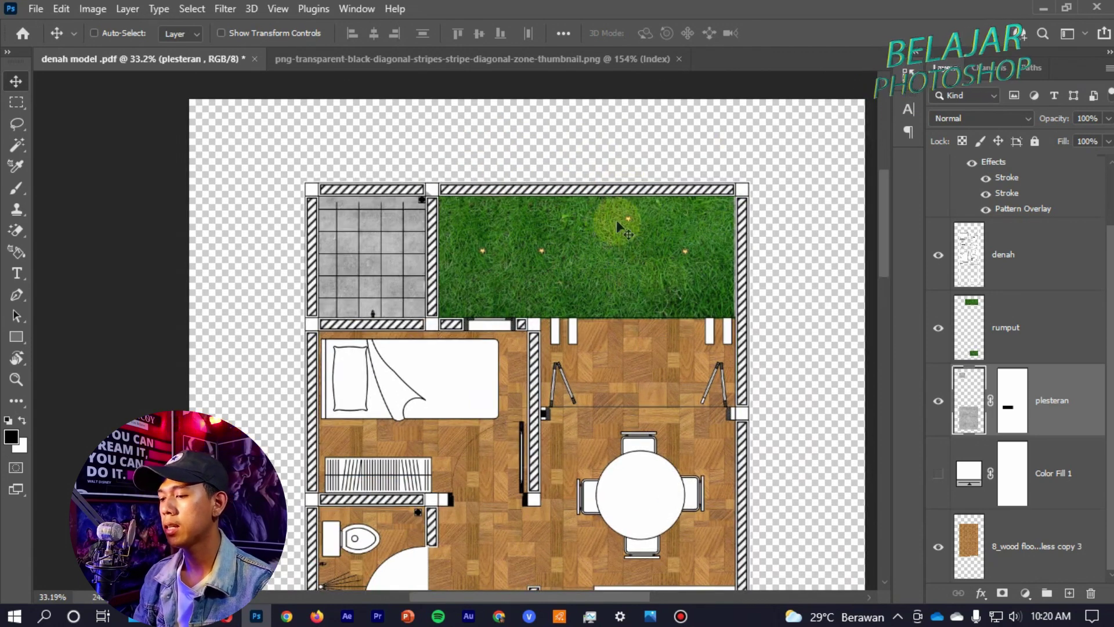
- Review the reference render 5985371 copy.jpg, then pick the top-view tree set image
left_click(500, 616)
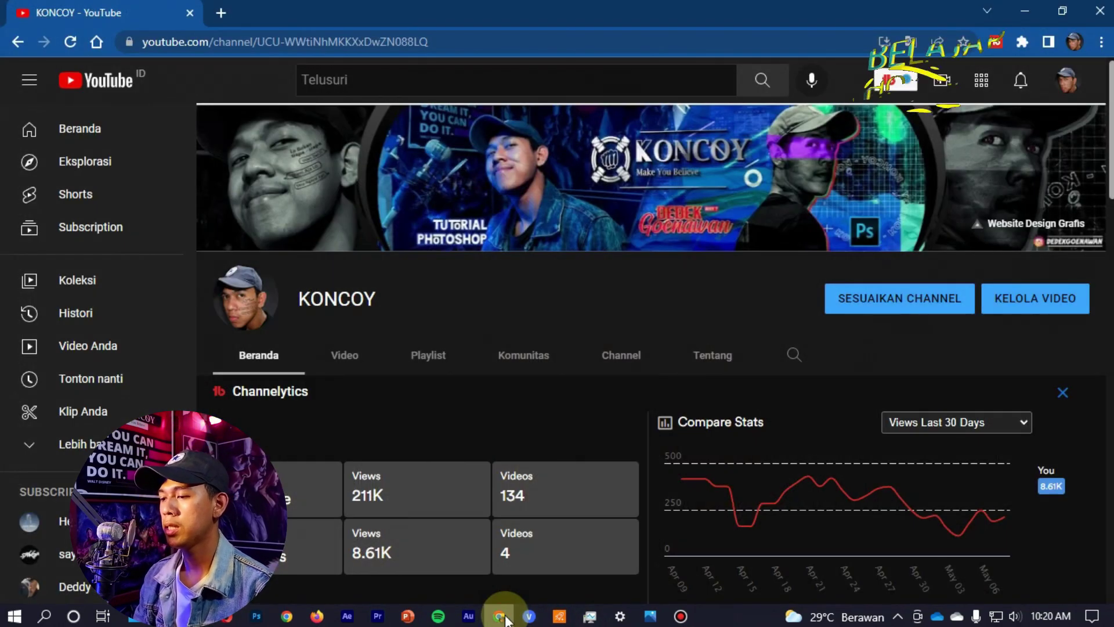
left_click(650, 616)
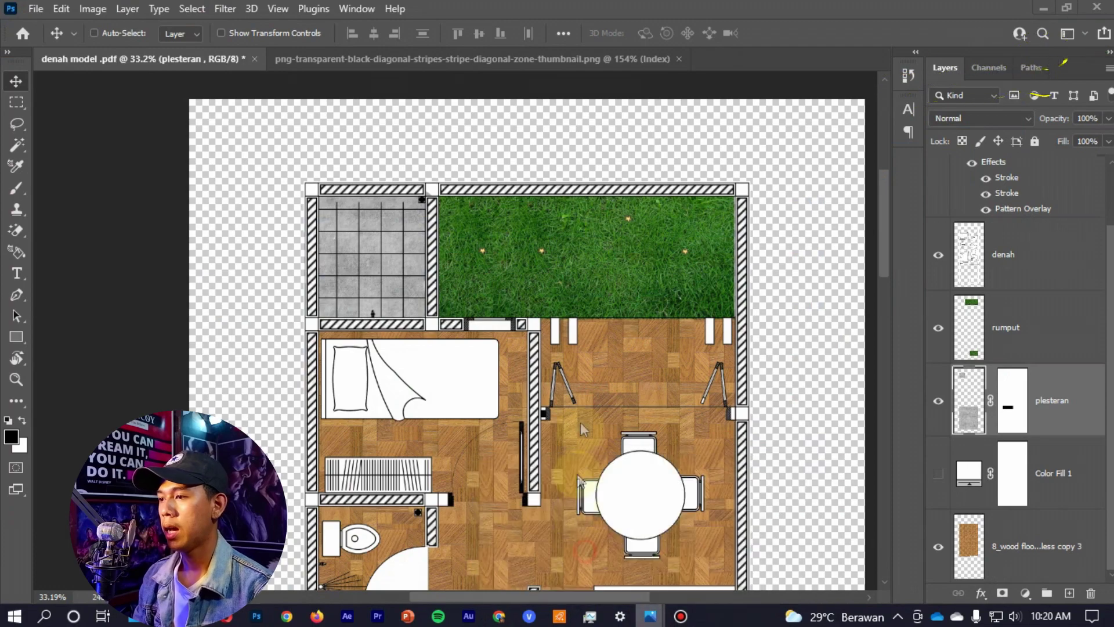
scroll(485, 249, "down", 5)
scroll(437, 408, "down", 5)
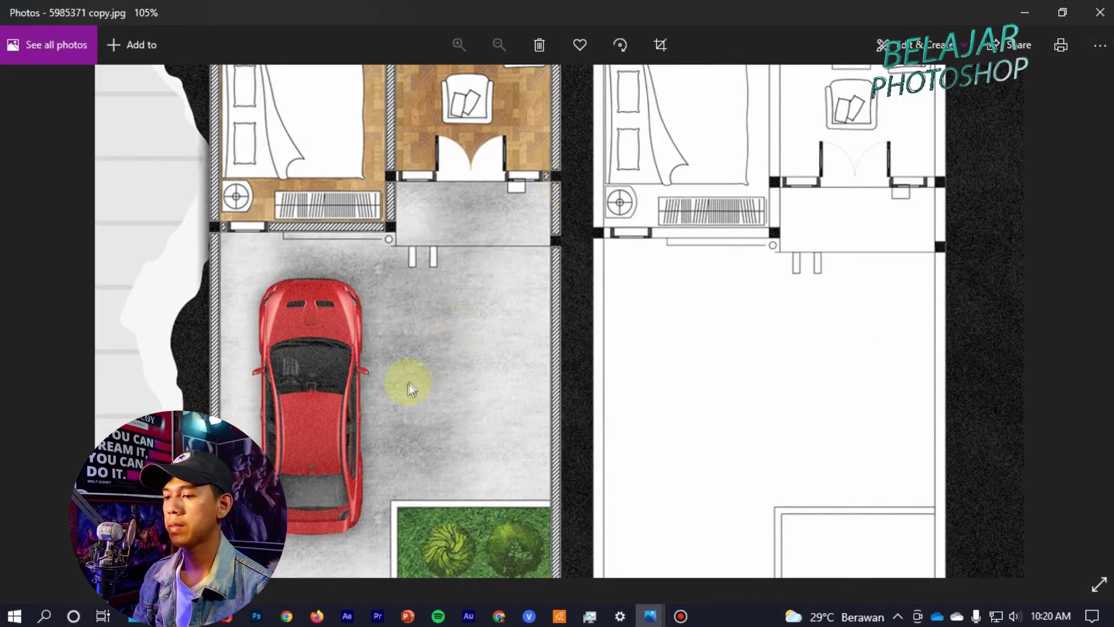
scroll(497, 414, "down", 3)
scroll(454, 305, "up", 3)
scroll(400, 278, "up", 5)
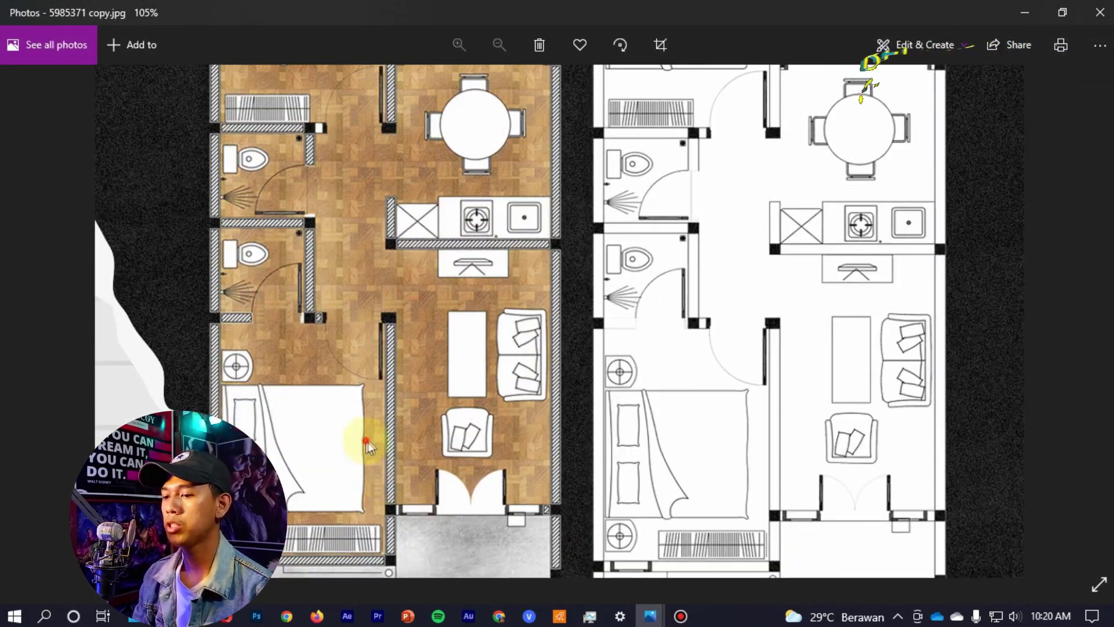
scroll(368, 442, "down", 4)
key("alt+Tab")
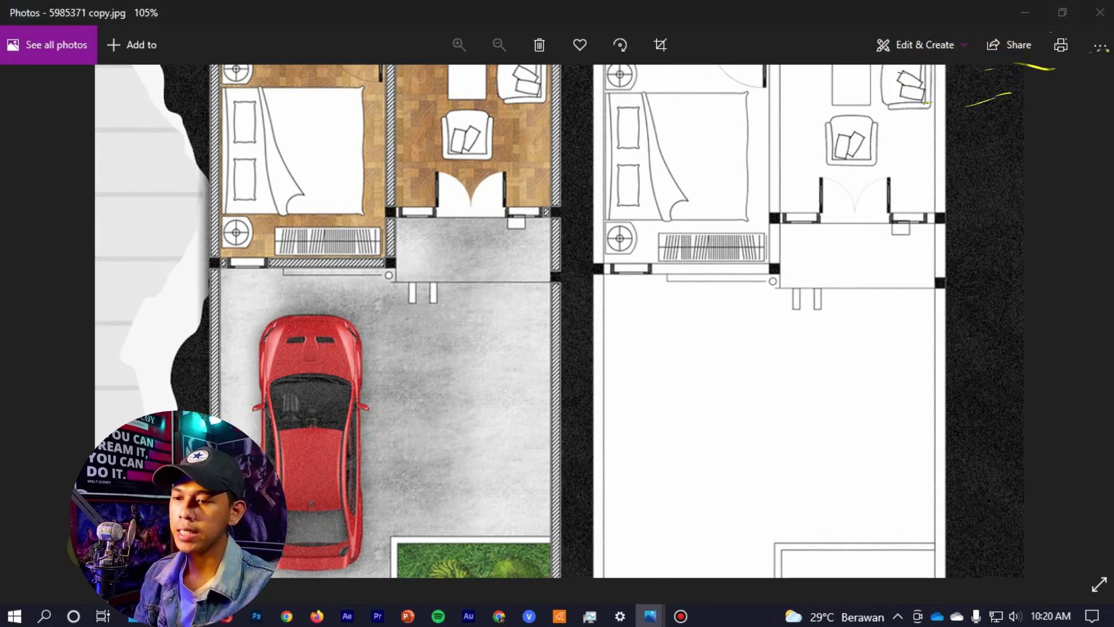
left_click(550, 406)
- Place the top-view tree set image on the floor plan, above the plan layer
mouse_move(550, 406)
left_mouse_down()
mouse_move(318, 590)
mouse_move(671, 371)
left_mouse_up()
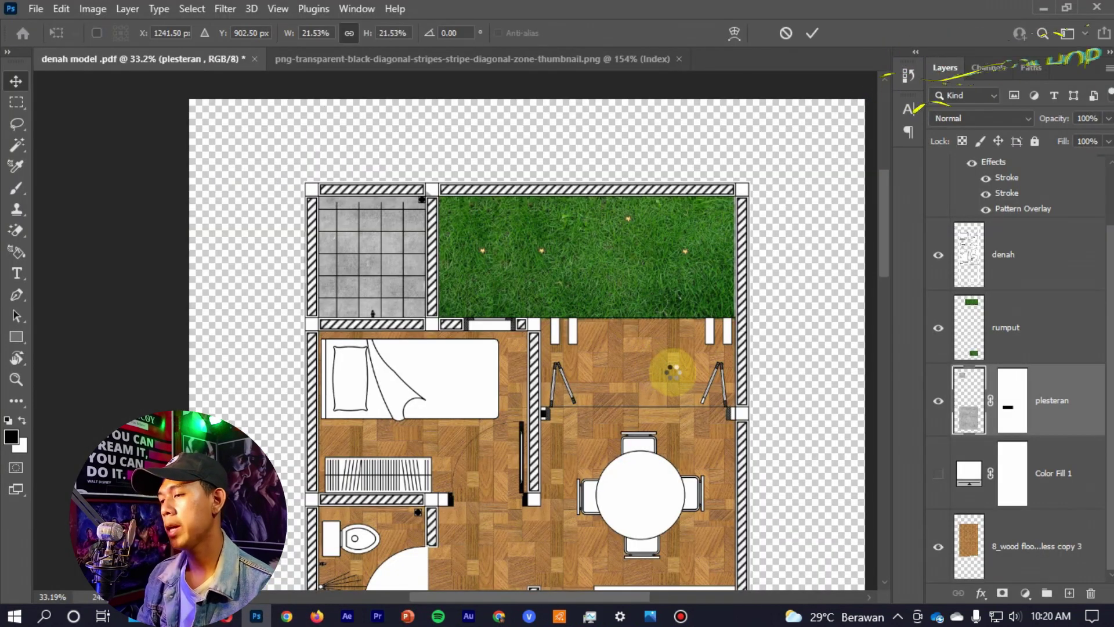
left_click_drag(672, 372, 656, 384)
key("Return")
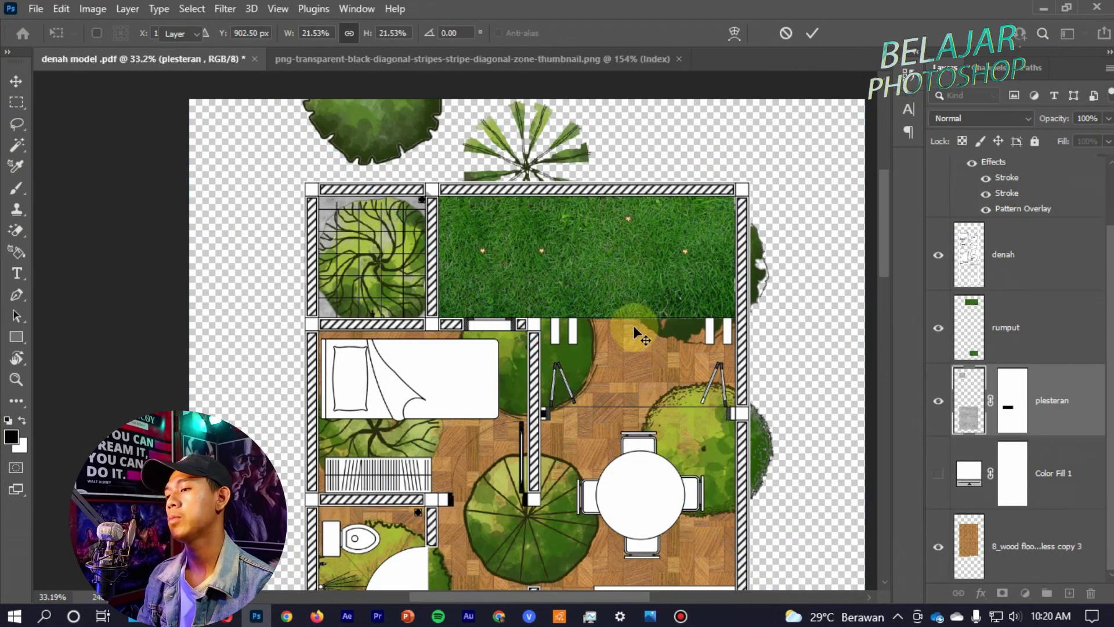
key("ctrl+bracketleft")
key("ctrl+bracketleft")
key("ctrl+bracketleft")
key("ctrl+shift+bracketright")
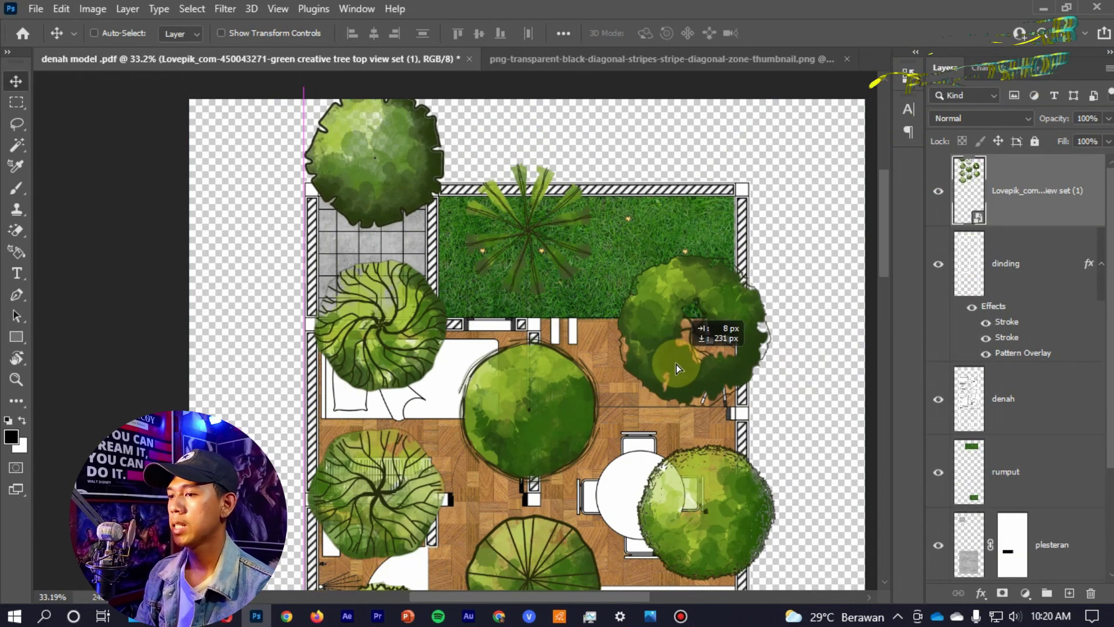
scroll(676, 364, "up", 3, "alt")
- Copy one leafy tree from the set onto its own layer
left_click_drag(536, 177, 810, 471)
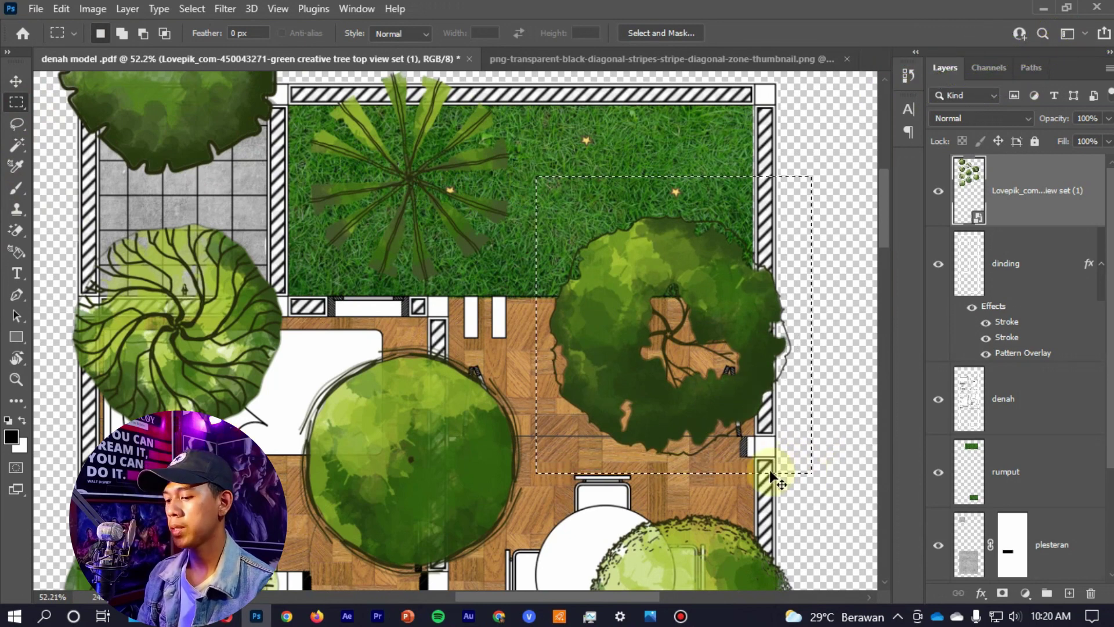
key("ctrl+j")
key("v")
scroll(395, 319, "down", 2, "alt")
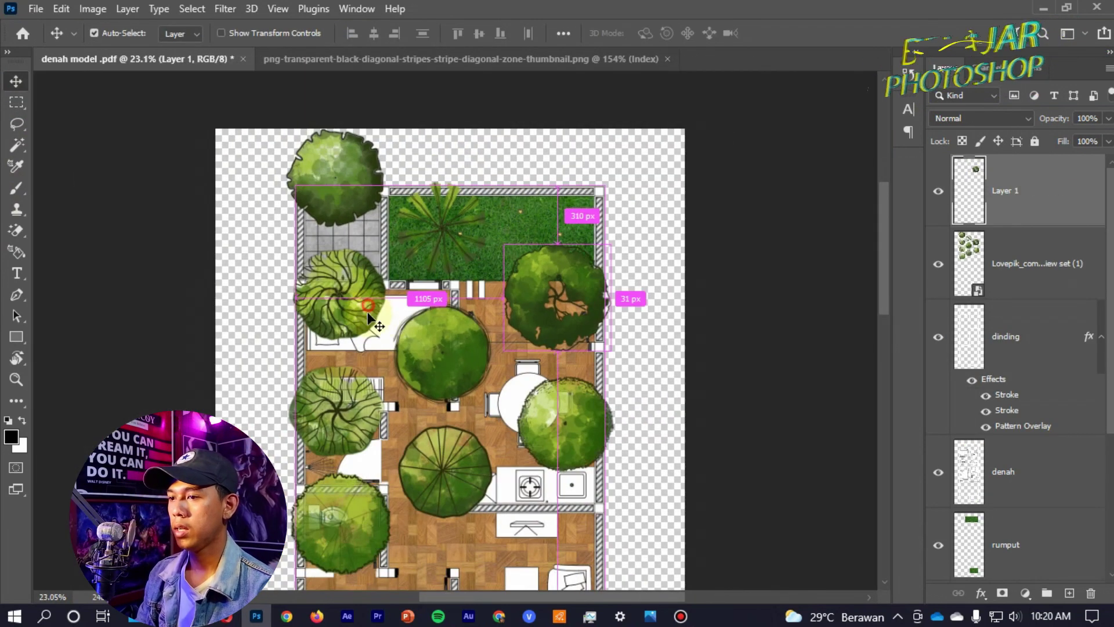
left_click_drag(395, 319, 380, 365)
scroll(354, 347, "up", 3, "alt")
- Copy the round swirling tree into a new layer and delete the full tree set
key("m")
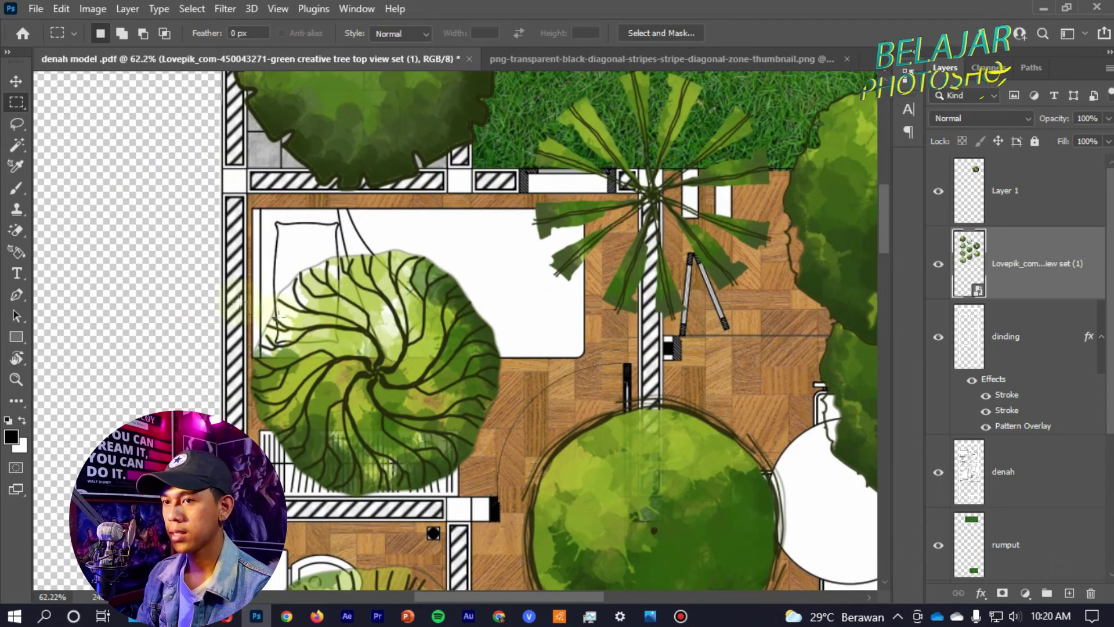
mouse_move(228, 261)
left_mouse_down()
mouse_move(506, 518)
mouse_move(463, 466)
left_mouse_up()
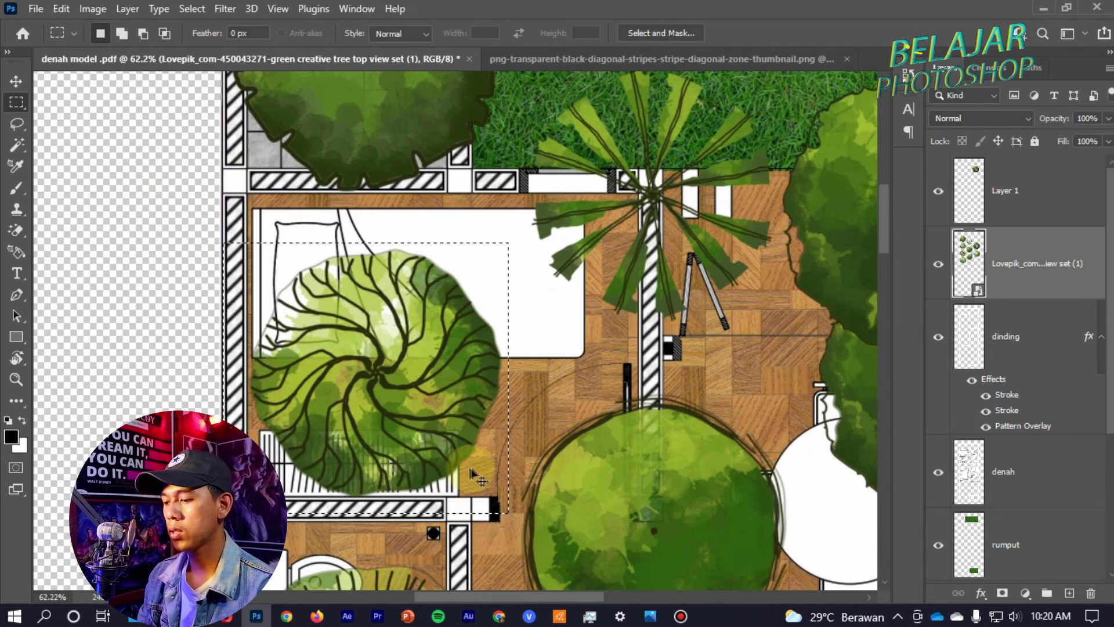
key("ctrl+shift+alt+n")
key("ctrl+v")
key("Delete")
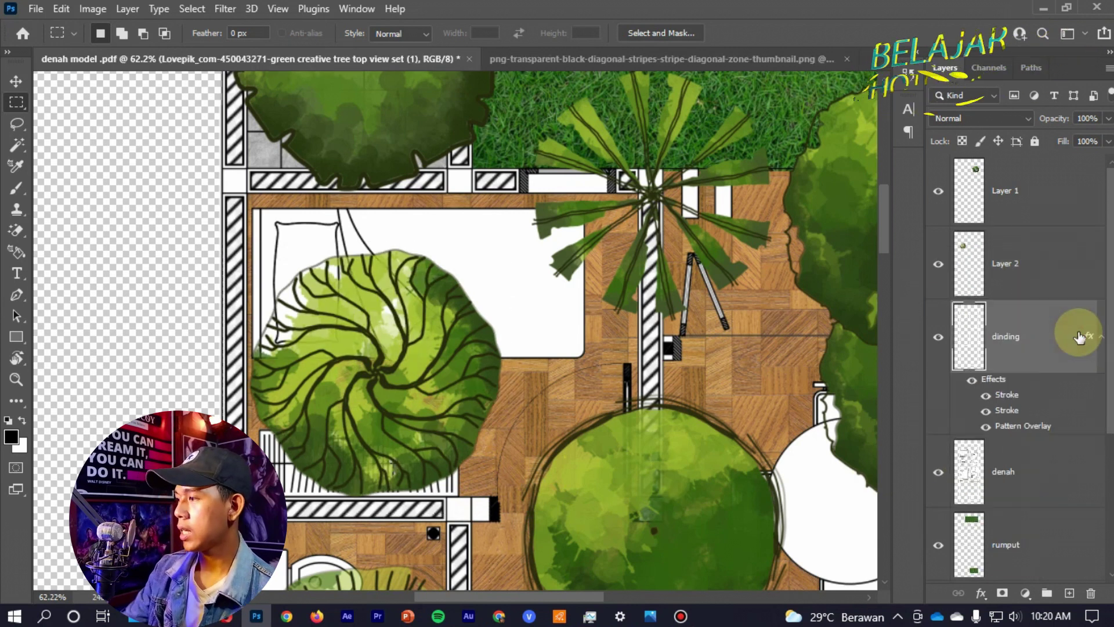
- Merge the two single-tree layers into one layer
left_click(1055, 259)
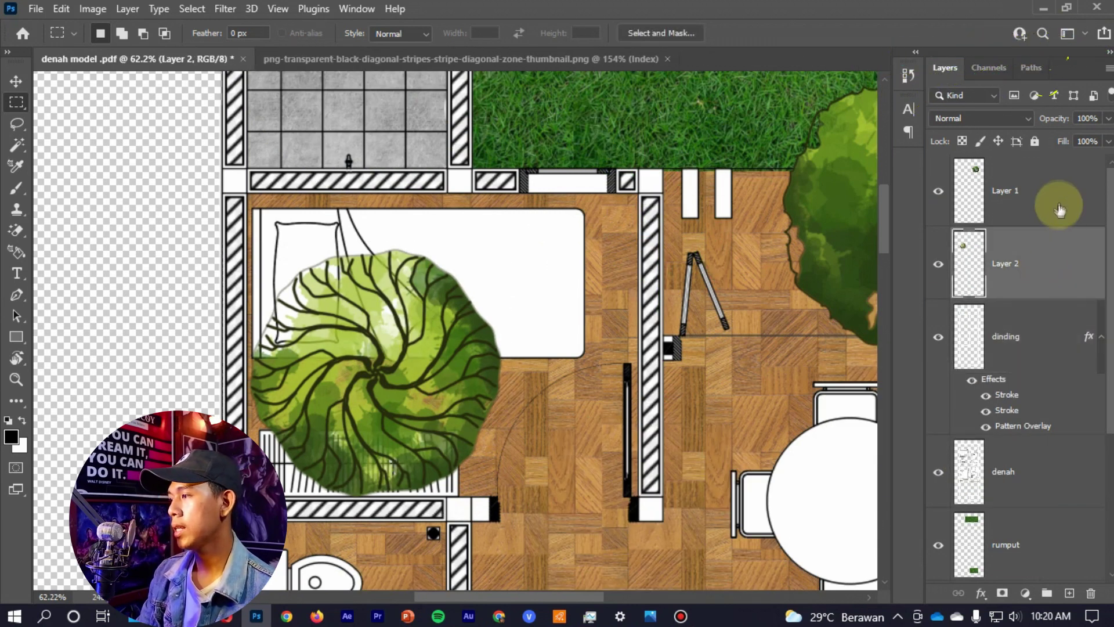
left_click(1064, 197, "shift")
right_click(1064, 199)
left_click(884, 484)
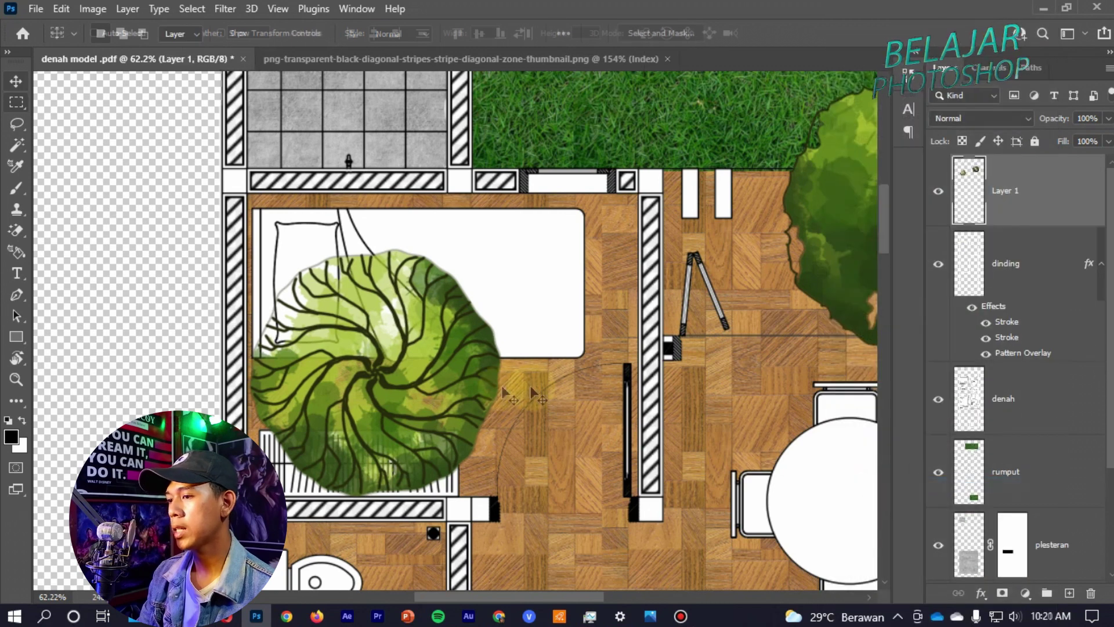
key("v")
scroll(588, 342, "down", 5)
scroll(580, 284, "up", 1)
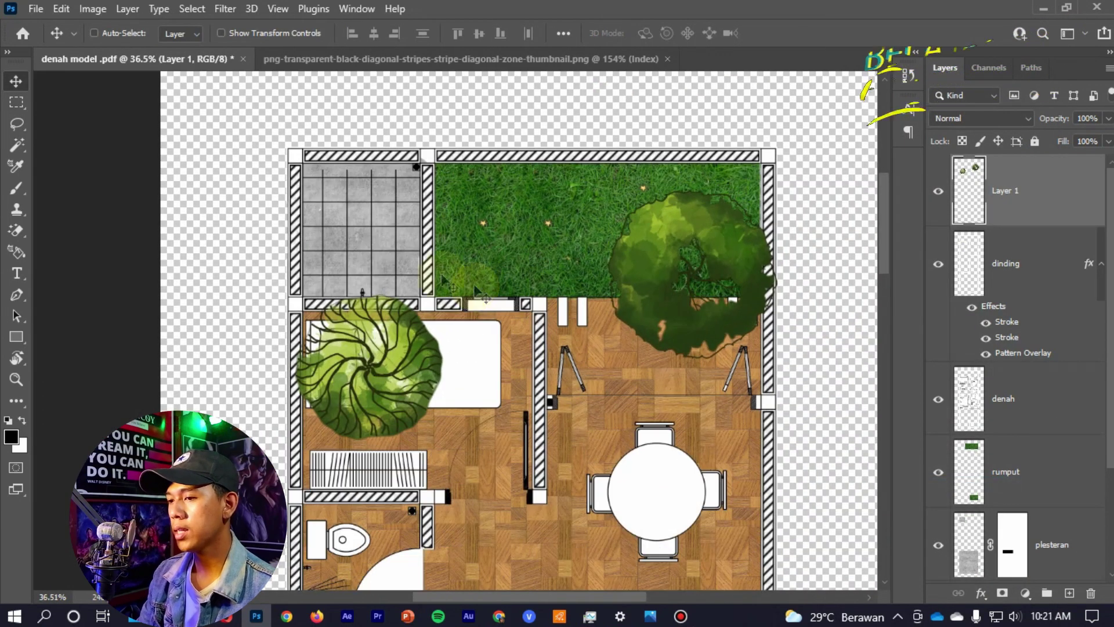
- Move the round tree onto the upper grass garden
key("m")
left_click_drag(272, 238, 488, 476)
right_click(16, 103)
left_click(122, 115)
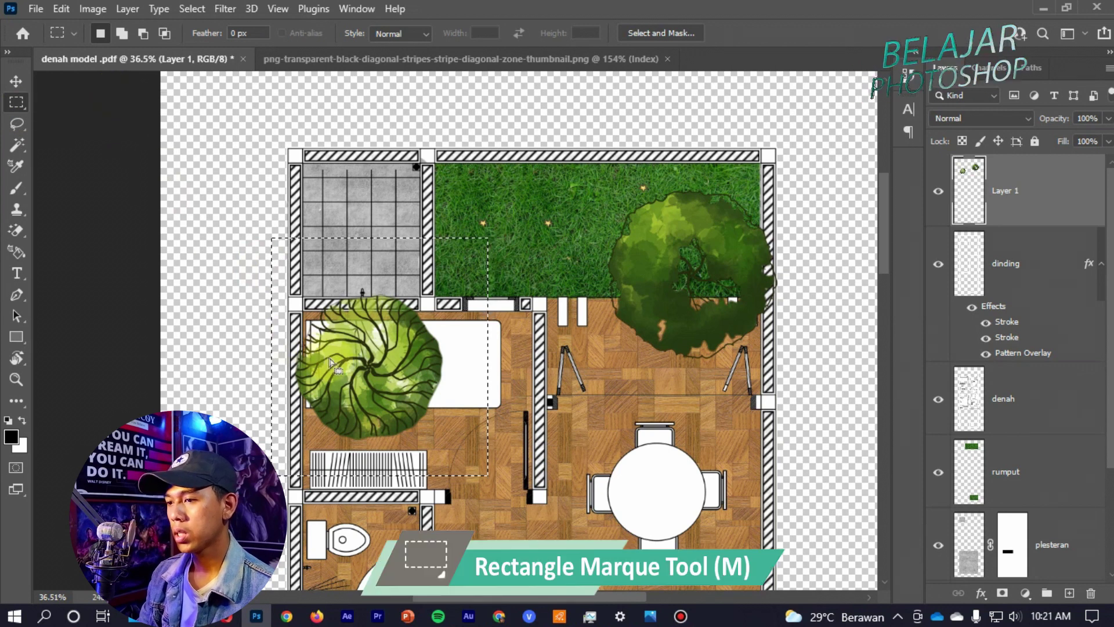
left_click_drag(385, 307, 355, 345)
left_click(17, 84)
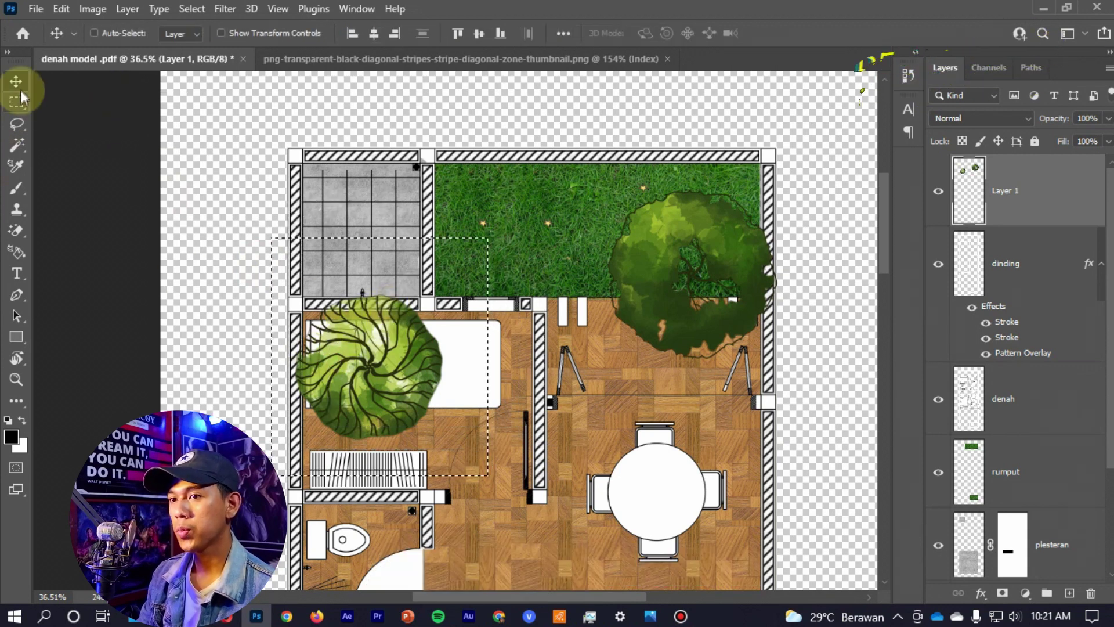
left_click_drag(423, 316, 513, 285)
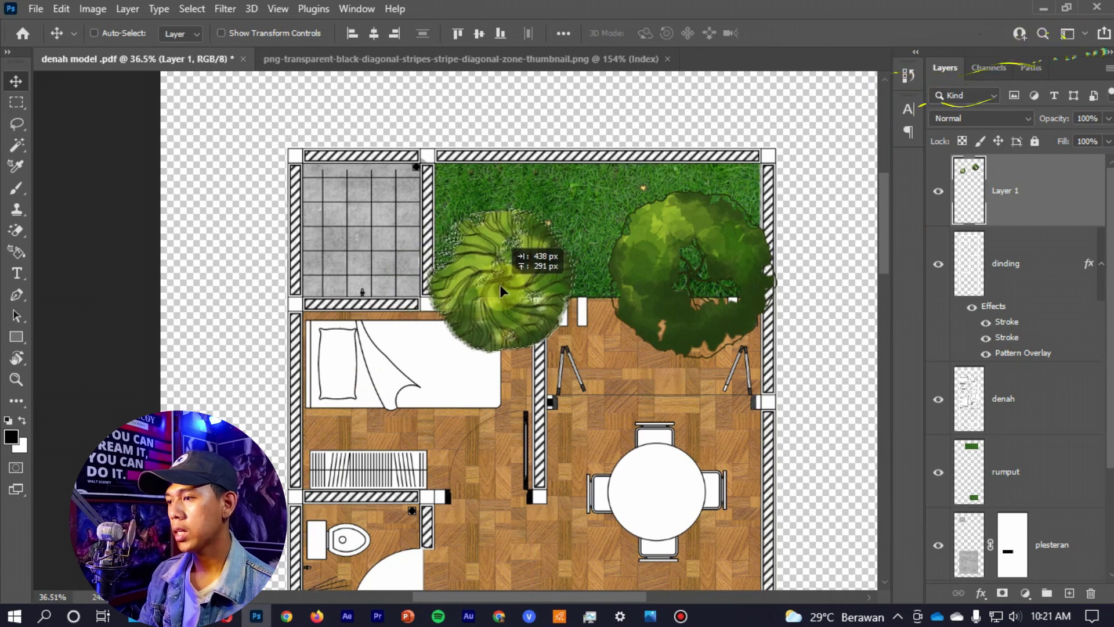
key("ctrl+d")
- Scale both trees down to fit the upper grass garden
key("ctrl+t")
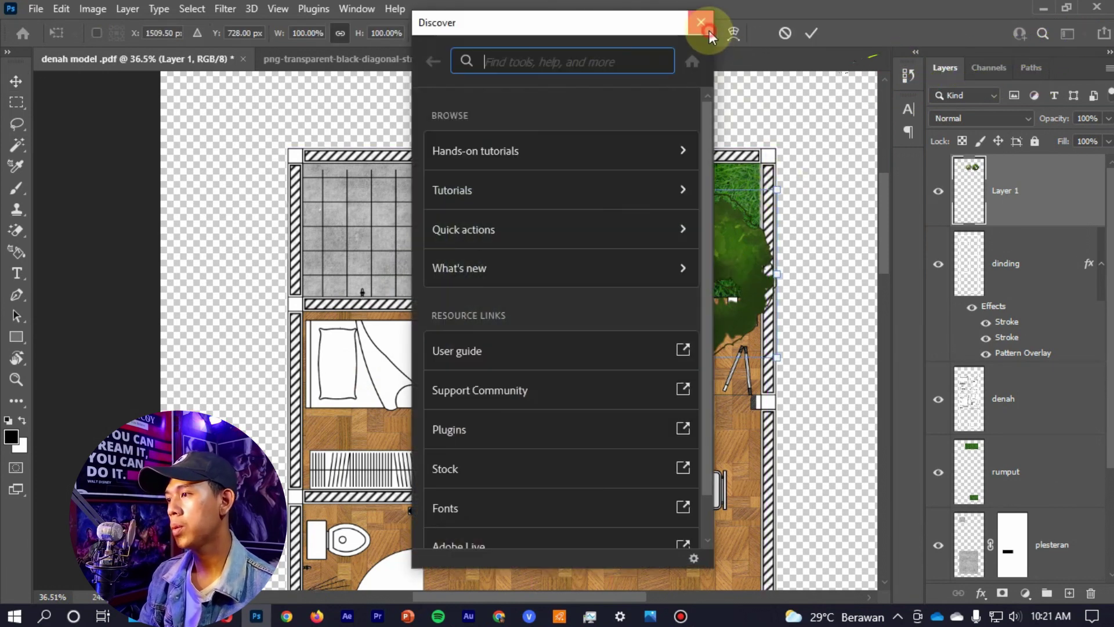
left_click(706, 26)
left_click_drag(778, 190, 723, 221)
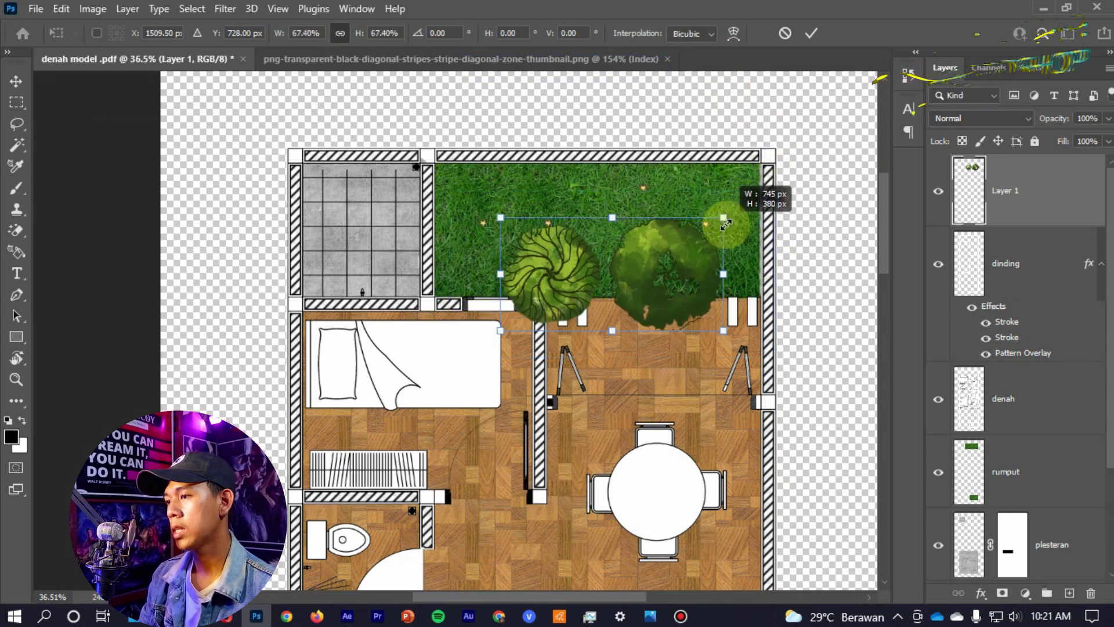
scroll(635, 177, "down", 2)
key("Return")
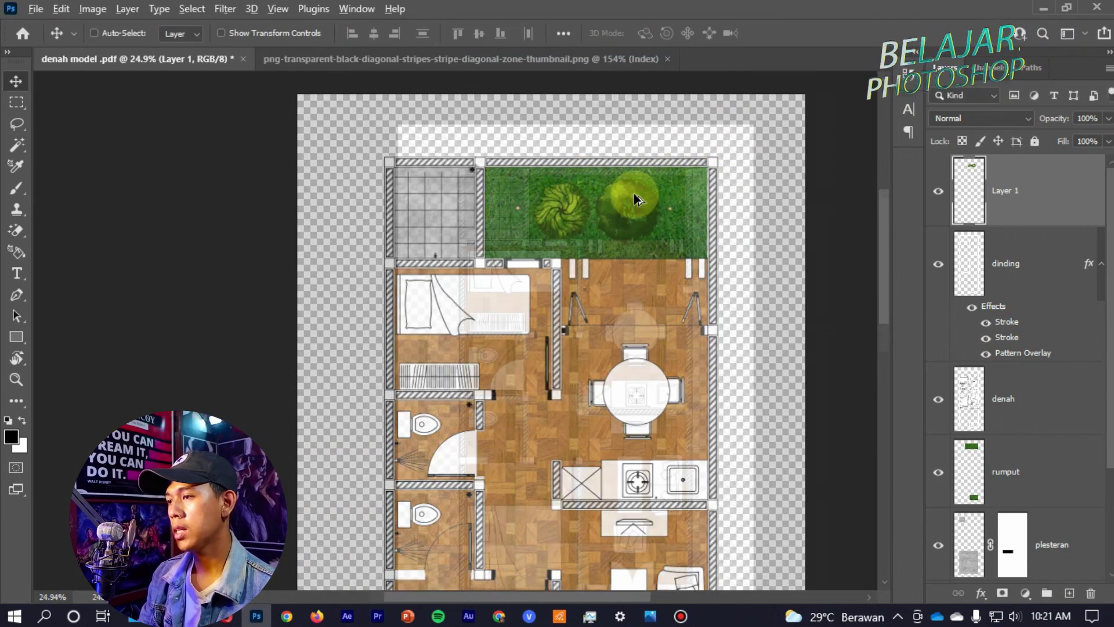
scroll(634, 193, "down", 2)
- Duplicate the tree pair and move the copy down into the lower garden
key("ctrl+j")
mouse_move(633, 192)
left_mouse_down()
mouse_move(652, 371)
mouse_move(648, 544)
left_mouse_up()
scroll(652, 372, "down", 3)
scroll(653, 371, "down", 3)
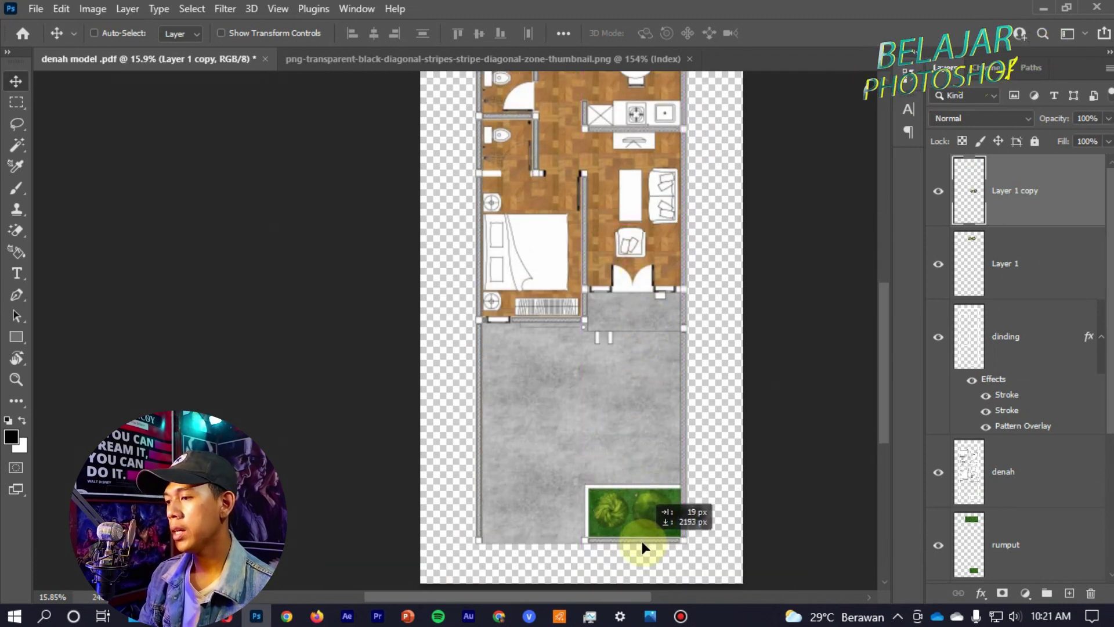
scroll(543, 419, "down", 2)
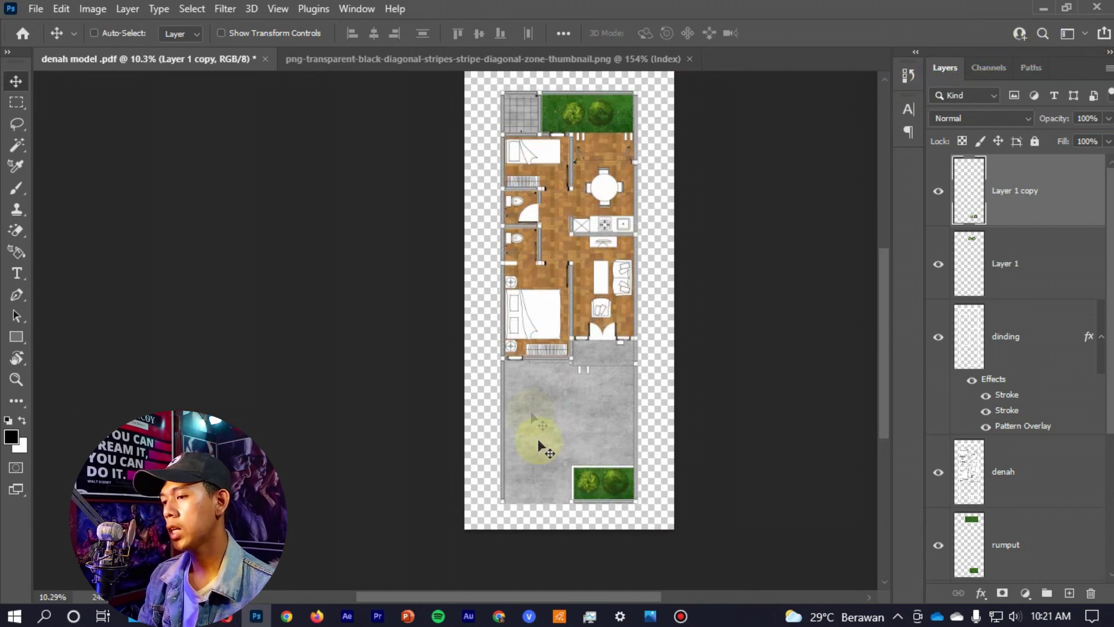
scroll(524, 374, "up", 1)
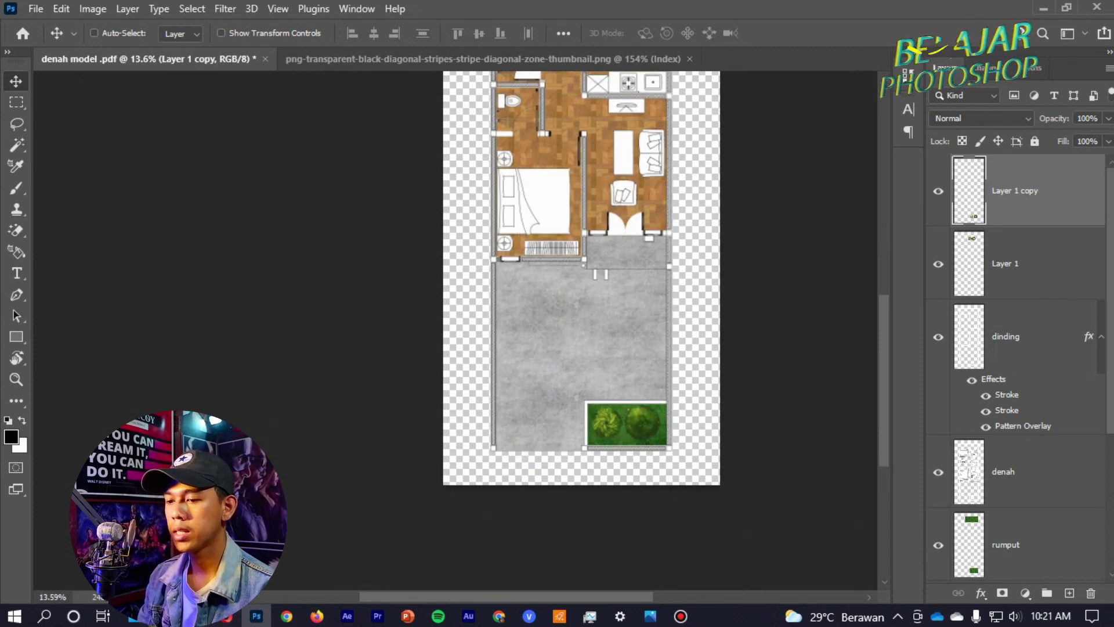
- Place the red top-view car, scaled to about 37.4%, on the plaster carport
left_click(356, 540)
left_click_drag(521, 439, 457, 560)
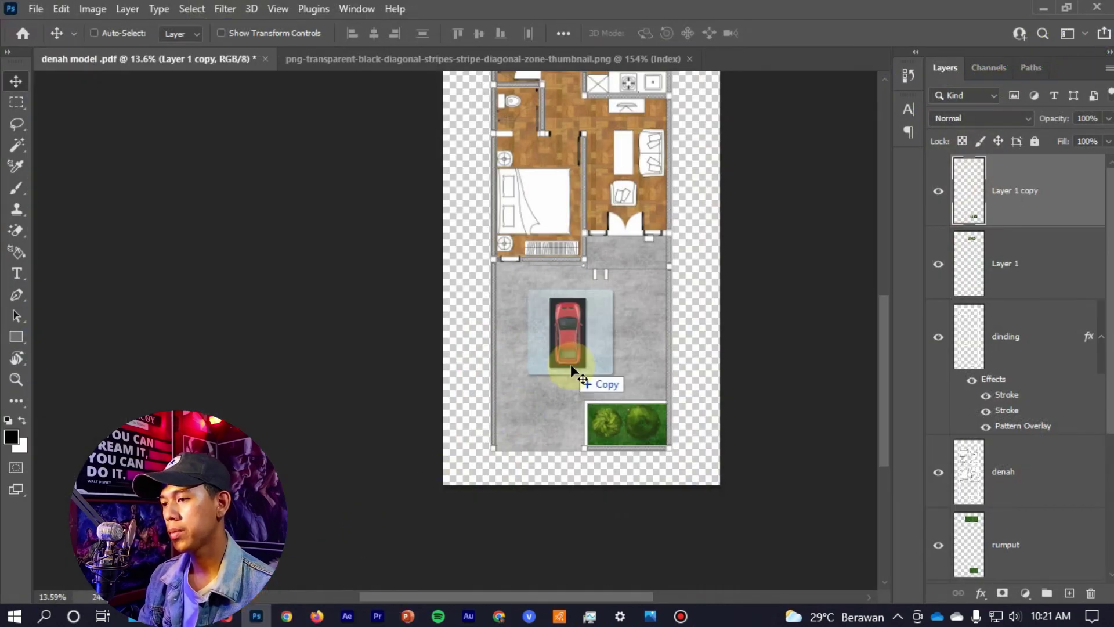
left_click_drag(457, 561, 570, 364)
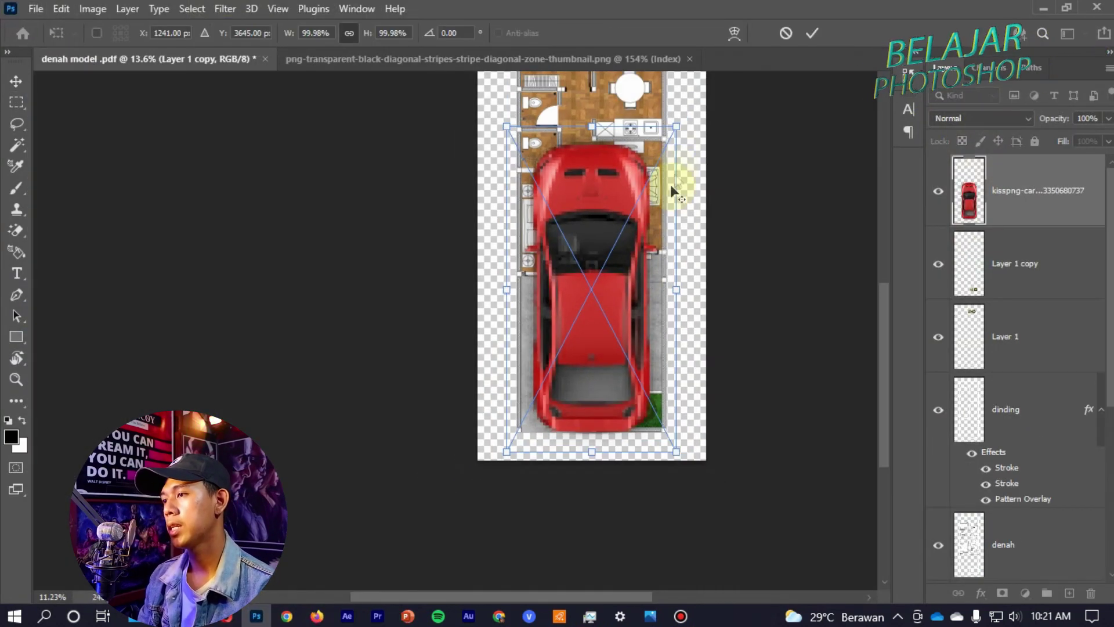
left_click_drag(677, 126, 597, 323)
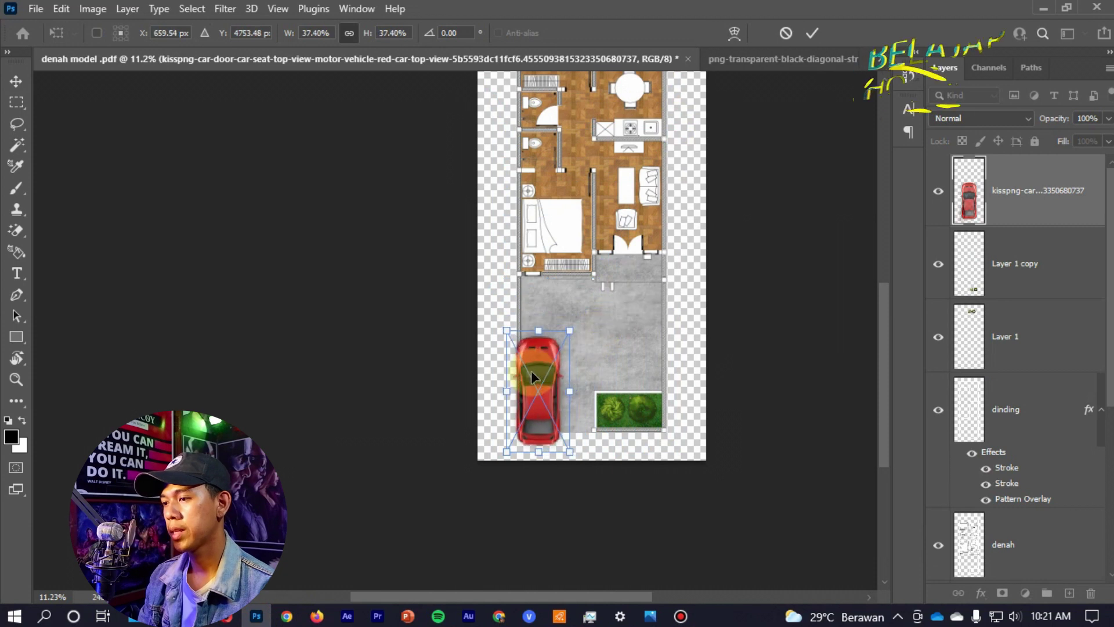
left_click_drag(536, 412, 559, 378)
key("Return")
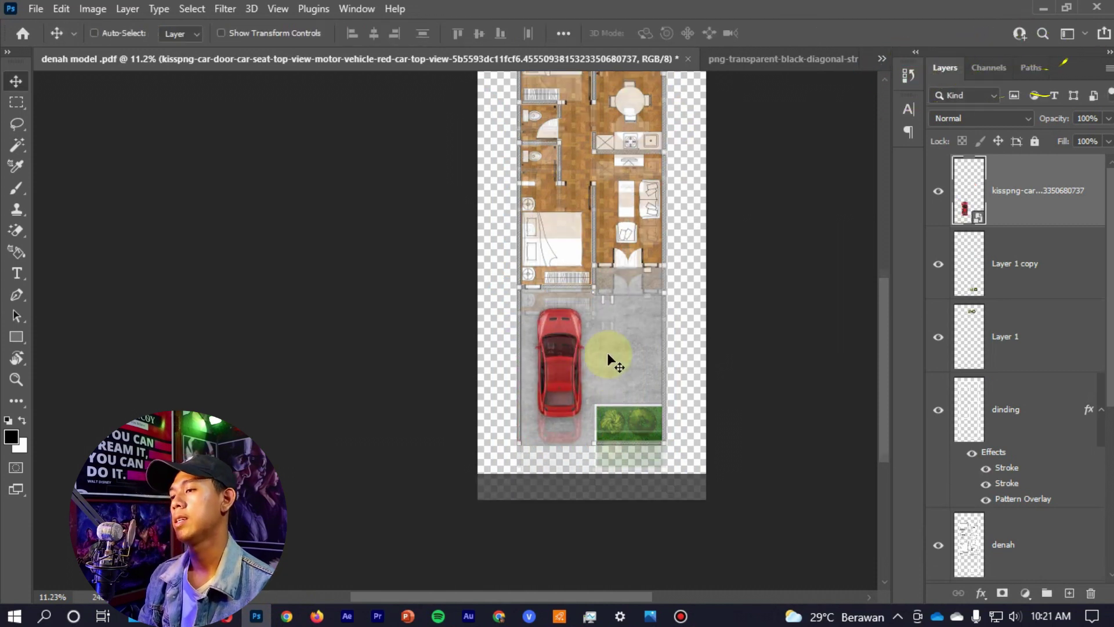
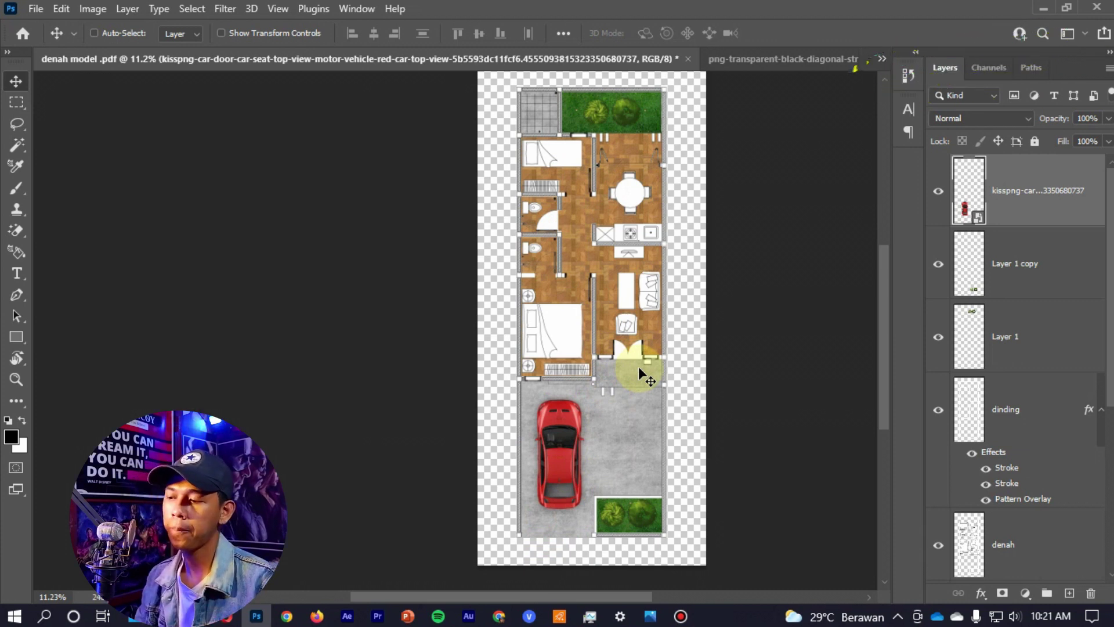
- Compare against the reference image, then rename the wood flooring texture layer to 'lantai'
scroll(488, 204, "down", 3)
scroll(503, 228, "down", 3)
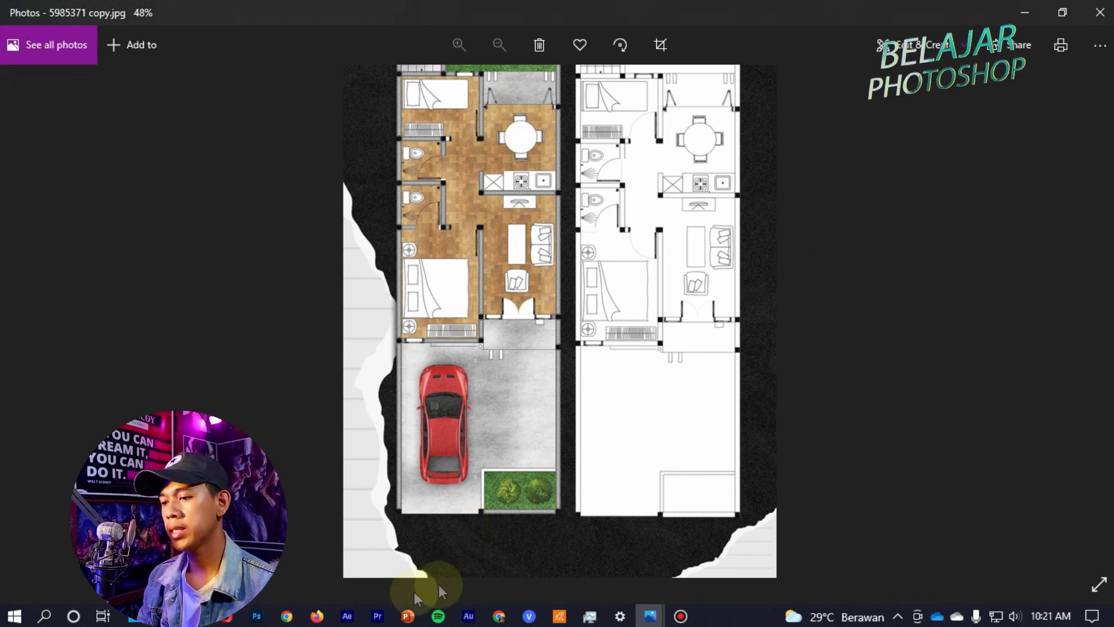
left_click(257, 616)
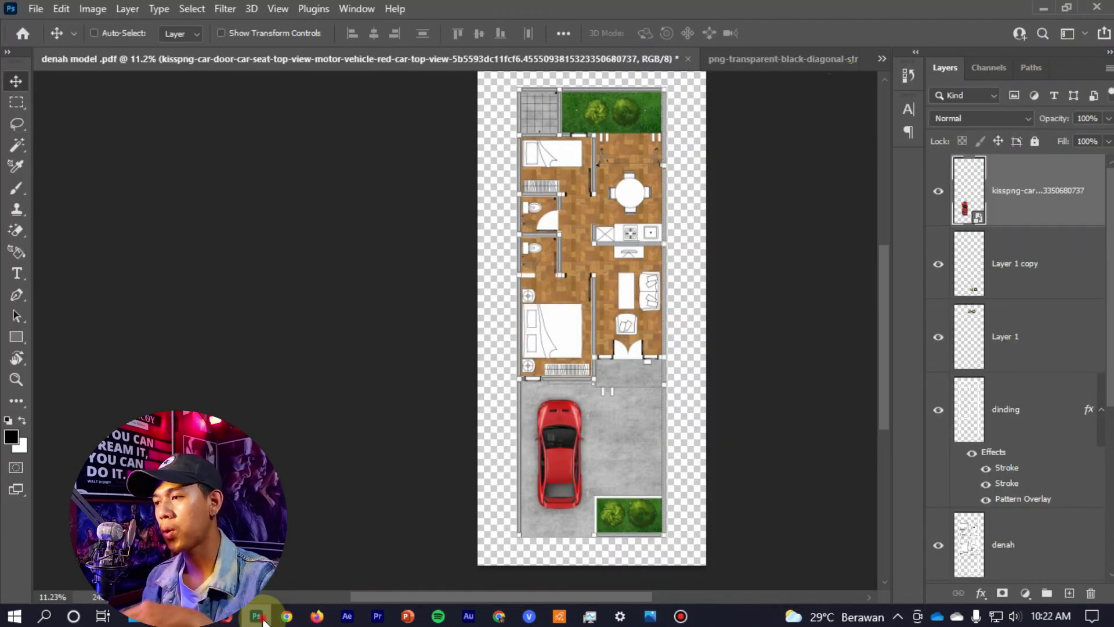
left_click(263, 620)
left_click(262, 619)
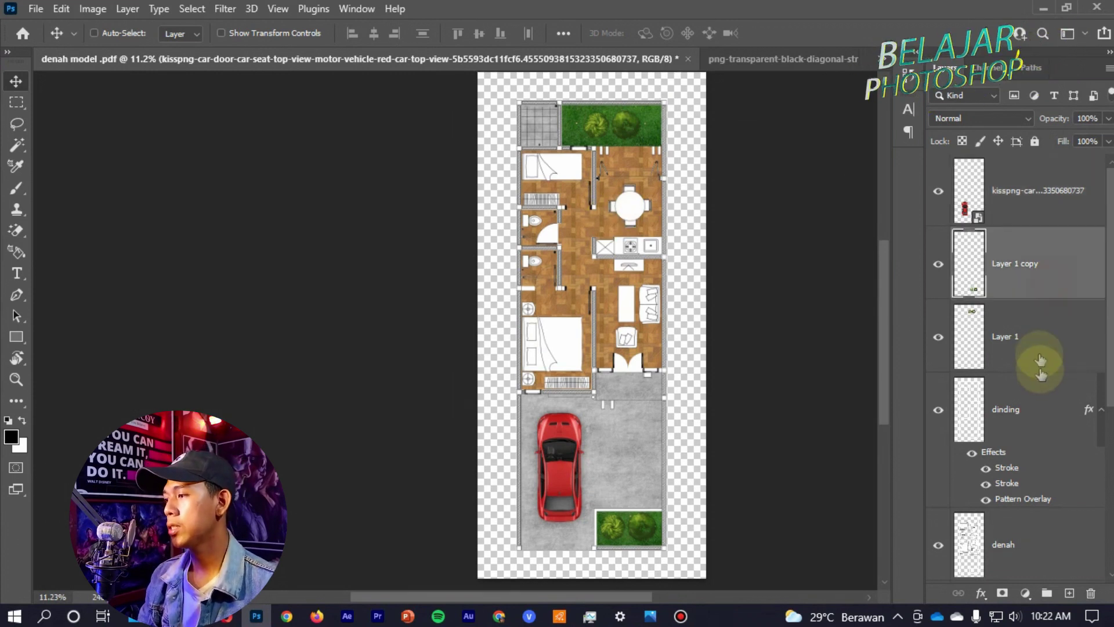
scroll(1038, 371, "down", 5)
left_click(1020, 560)
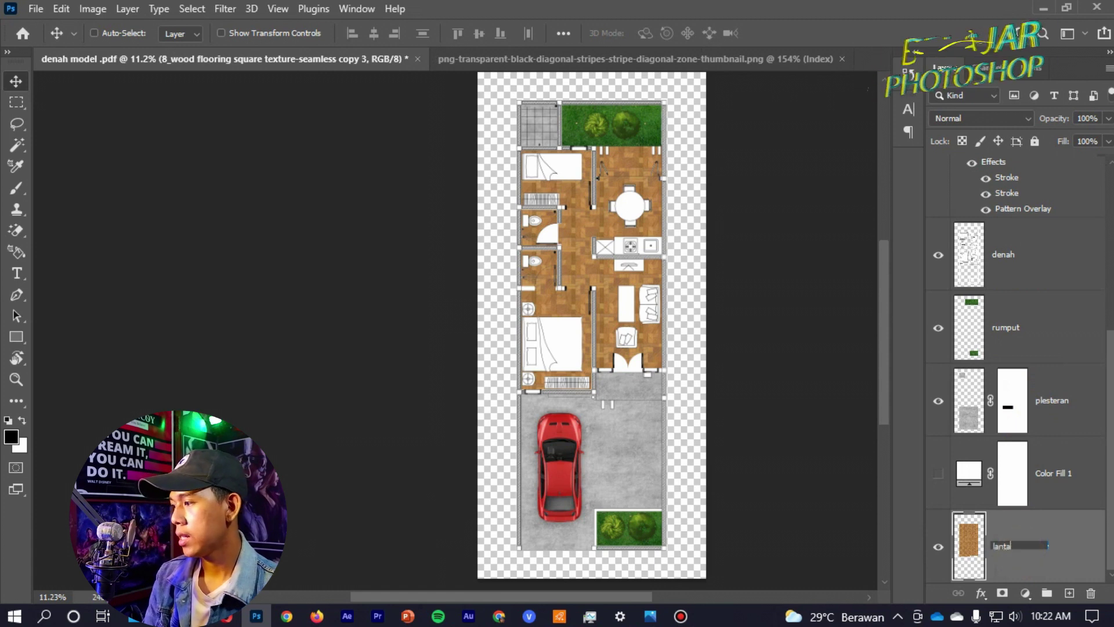
left_click(1021, 554)
- Add a Curves adjustment layer above the lantai layer
scroll(655, 252, "up", 3)
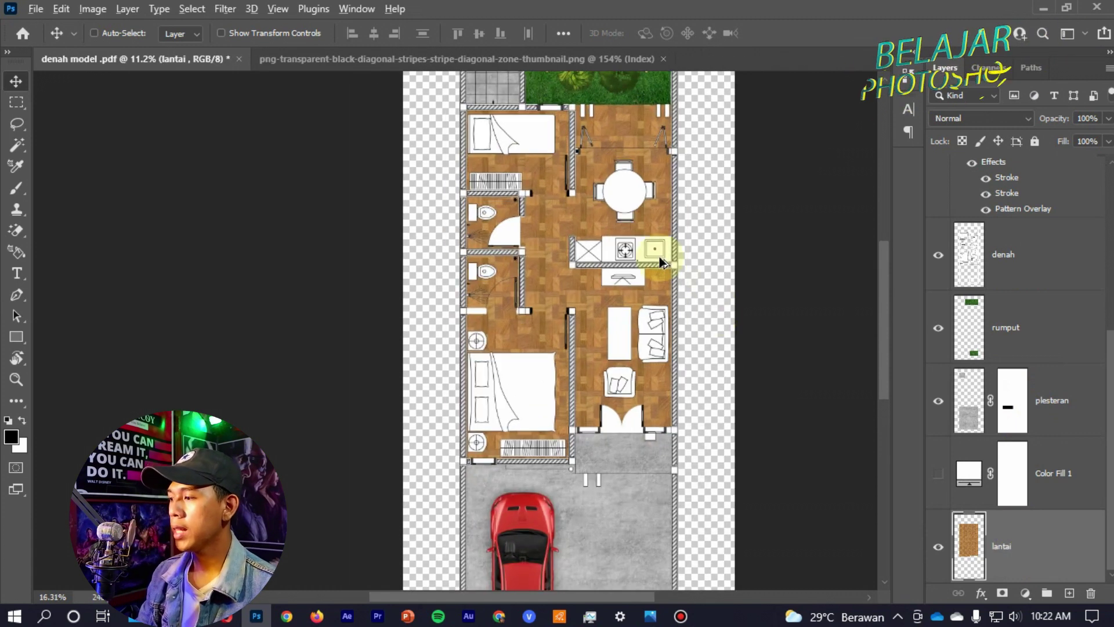
left_click(1026, 595)
left_click(1031, 390)
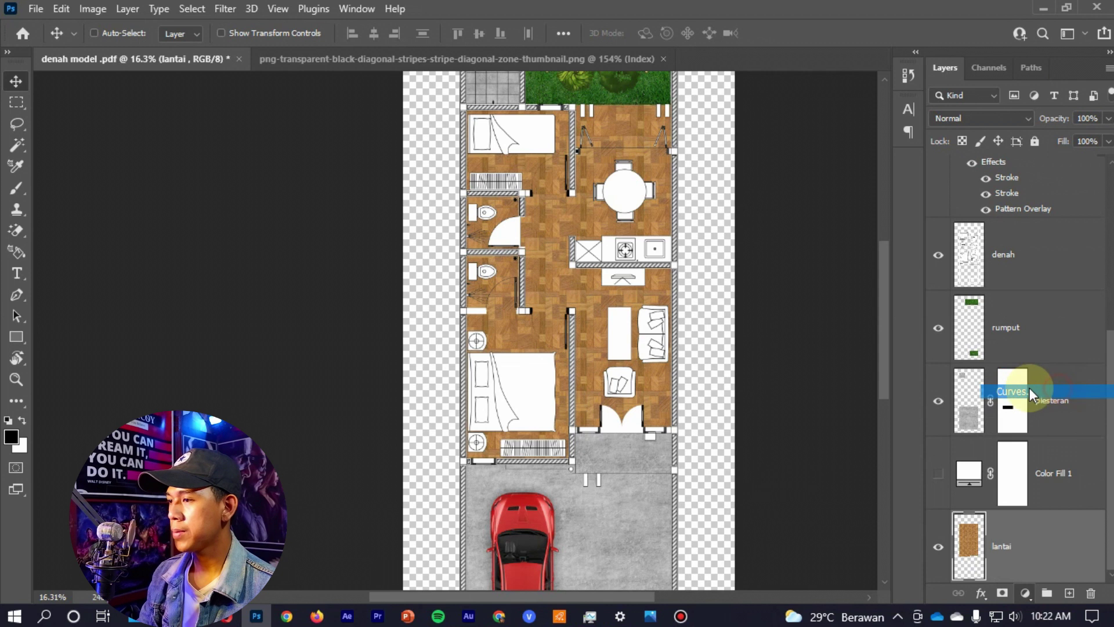
- Raise the Curves 1 curve, clip it to lantai, and invert its mask to black
left_click_drag(1012, 247, 997, 237)
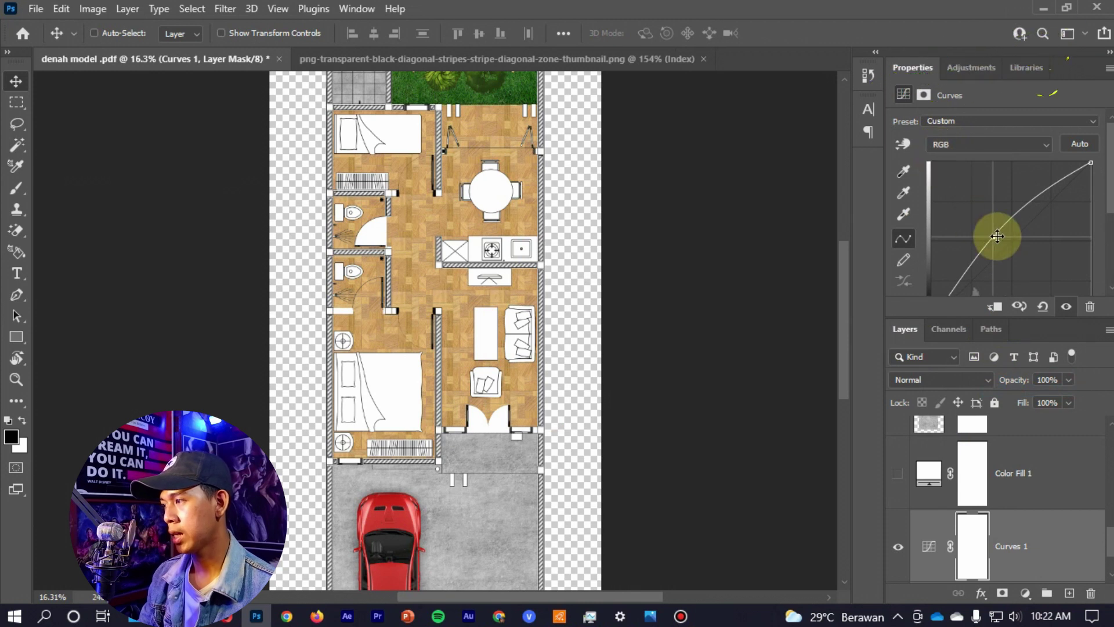
scroll(1007, 409, "down", 1)
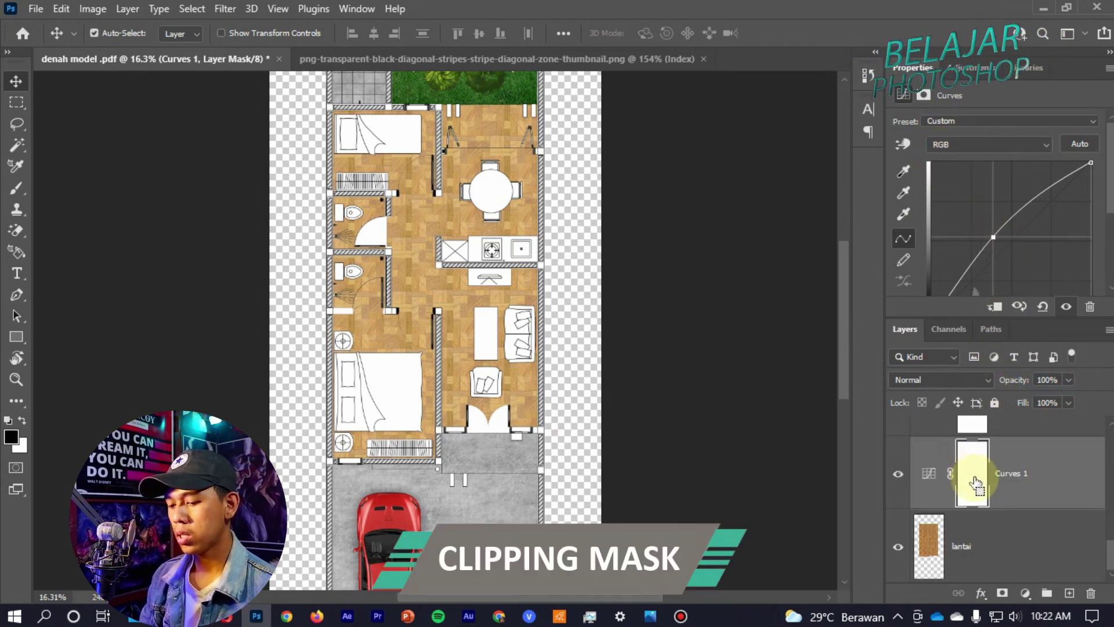
left_click(976, 485, "alt")
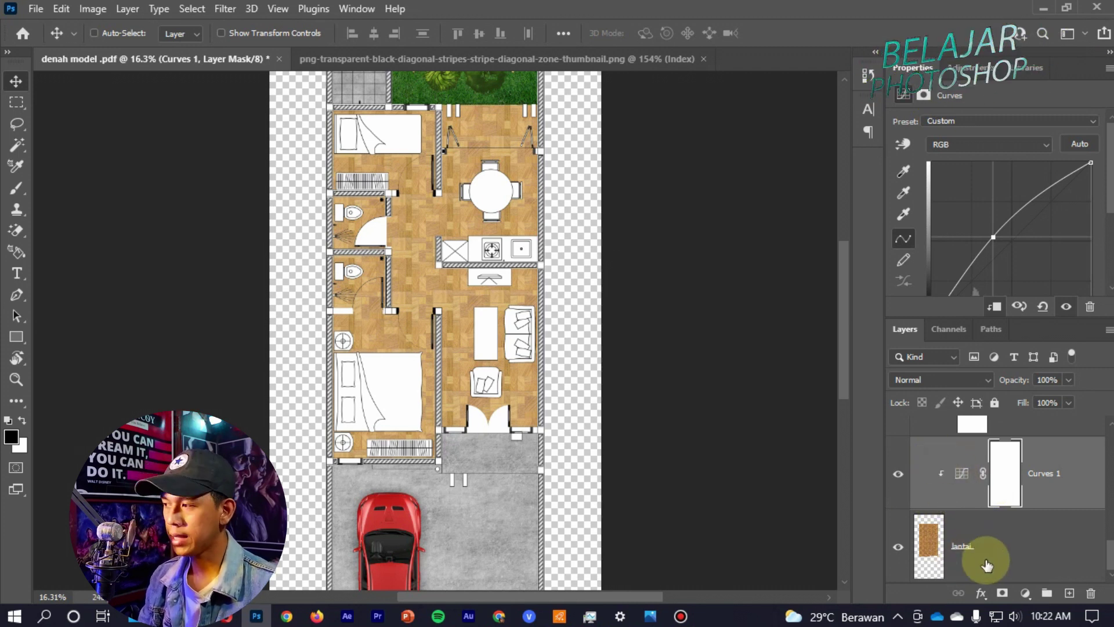
left_click(998, 483)
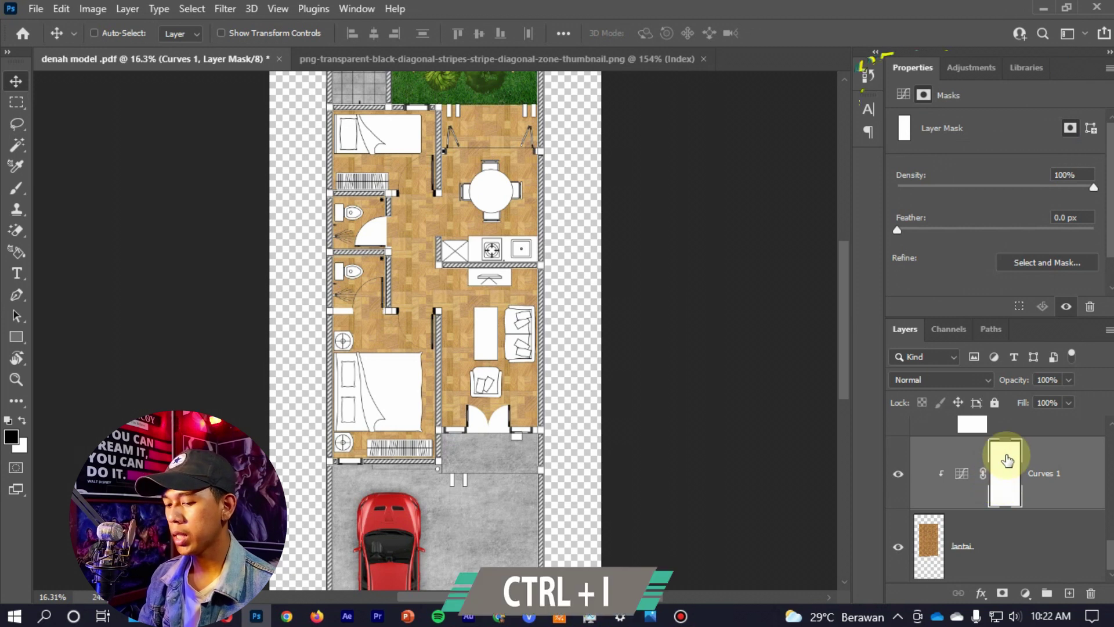
key("ctrl+i")
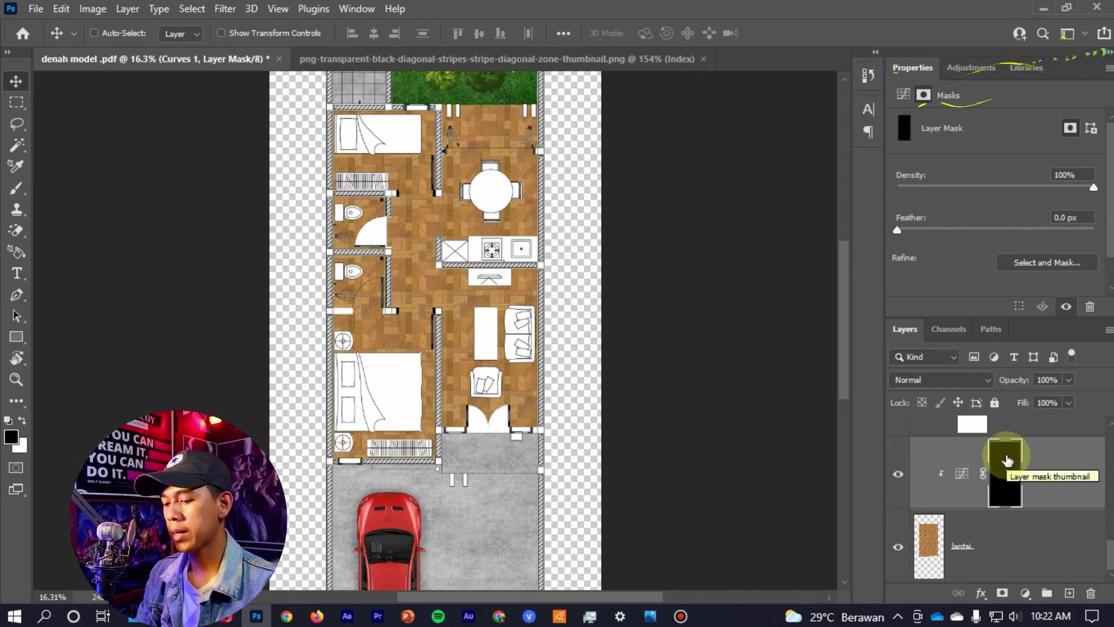
- Set up a regular soft brush at 146 px with white as the painting colour
key("b")
scroll(493, 390, "up", 4)
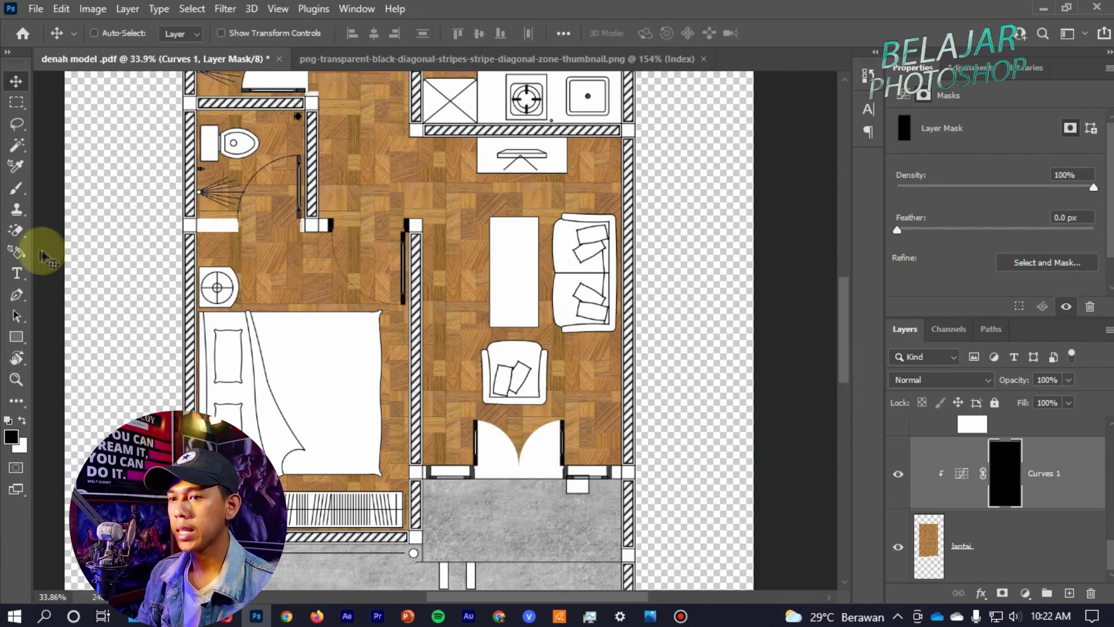
right_click(20, 199)
left_click(78, 188)
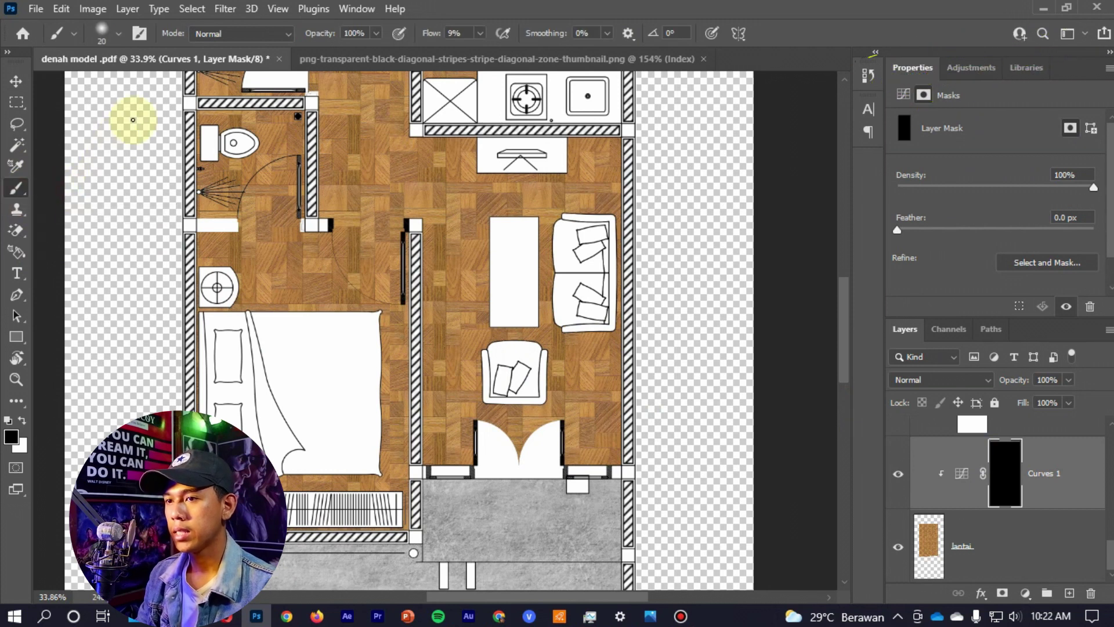
left_click(118, 34)
left_click_drag(105, 81, 176, 90)
left_click(118, 34)
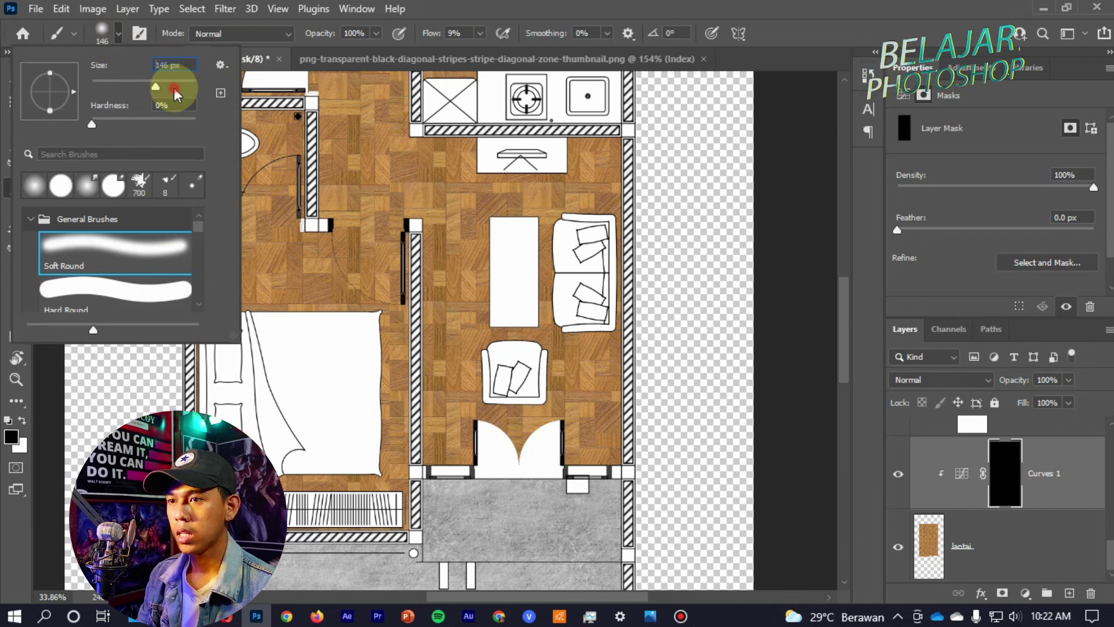
left_click(22, 419)
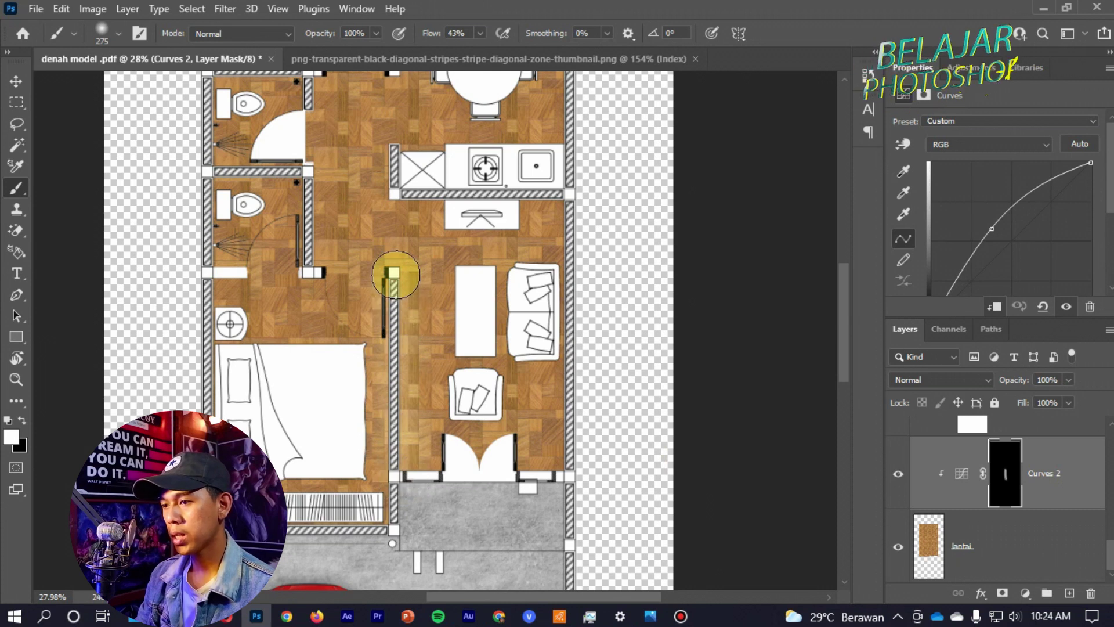
- Paint white on the Curves mask along the middle vertical wall
mouse_move(395, 275)
left_mouse_down()
mouse_move(382, 459)
mouse_move(563, 458)
left_mouse_up()
left_click_drag(545, 187, 572, 442)
scroll(552, 228, "up", 3)
scroll(557, 249, "up", 2)
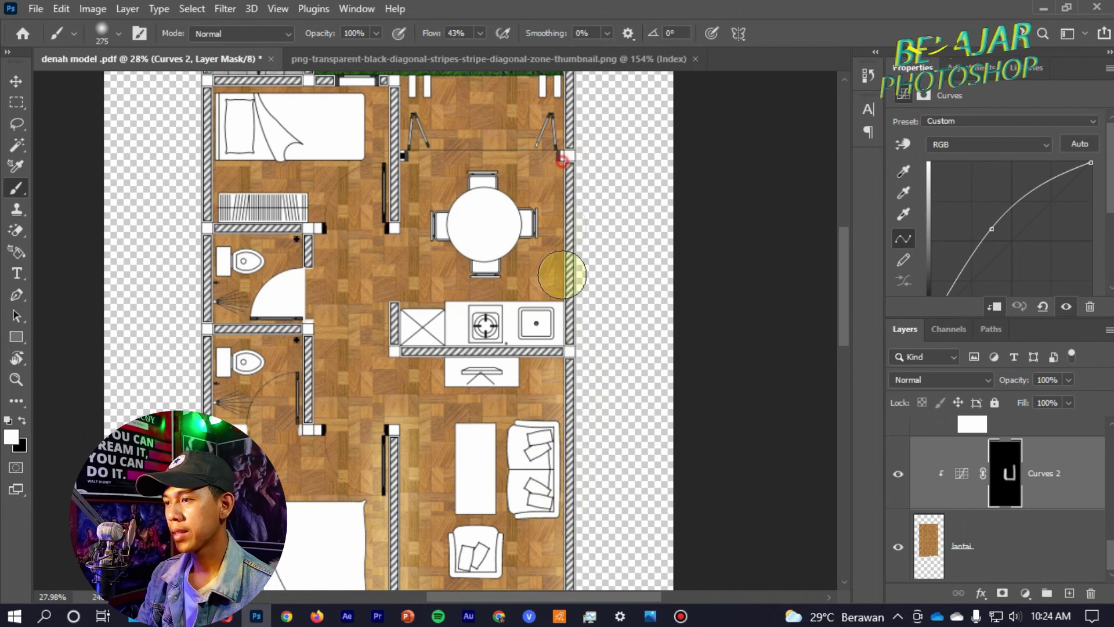
scroll(566, 249, "up", 1)
scroll(569, 229, "up", 3)
- Paint white along the top and middle walls and review the brightened floor
mouse_move(568, 182)
left_mouse_down()
mouse_move(393, 179)
mouse_move(380, 373)
mouse_move(368, 179)
mouse_move(240, 196)
left_mouse_up()
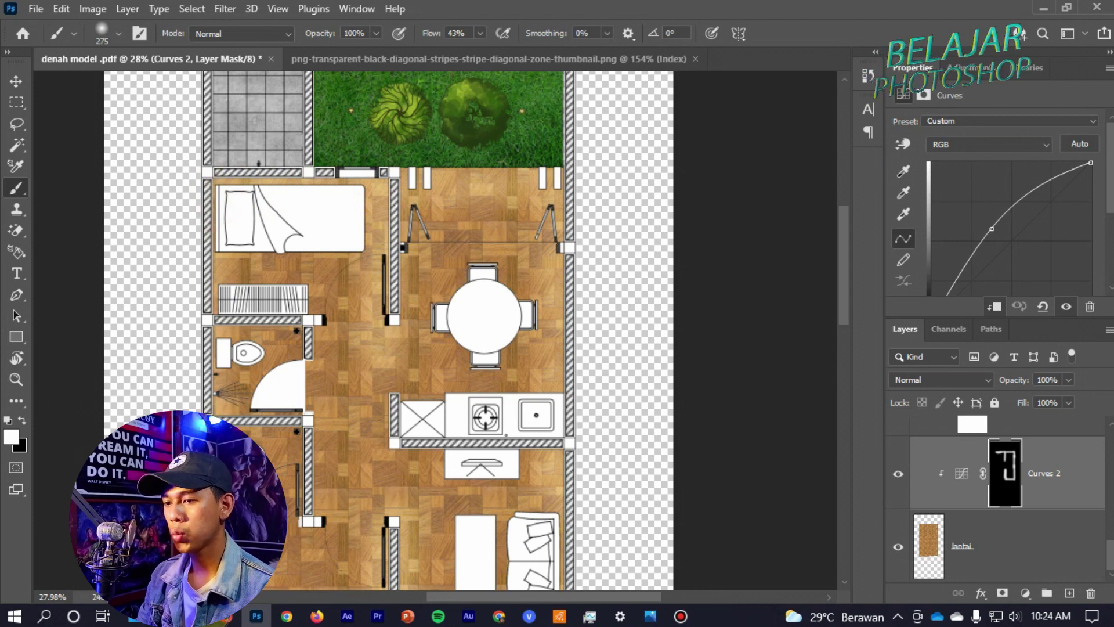
scroll(221, 368, "down", 3)
scroll(222, 368, "down", 3)
scroll(232, 378, "down", 3)
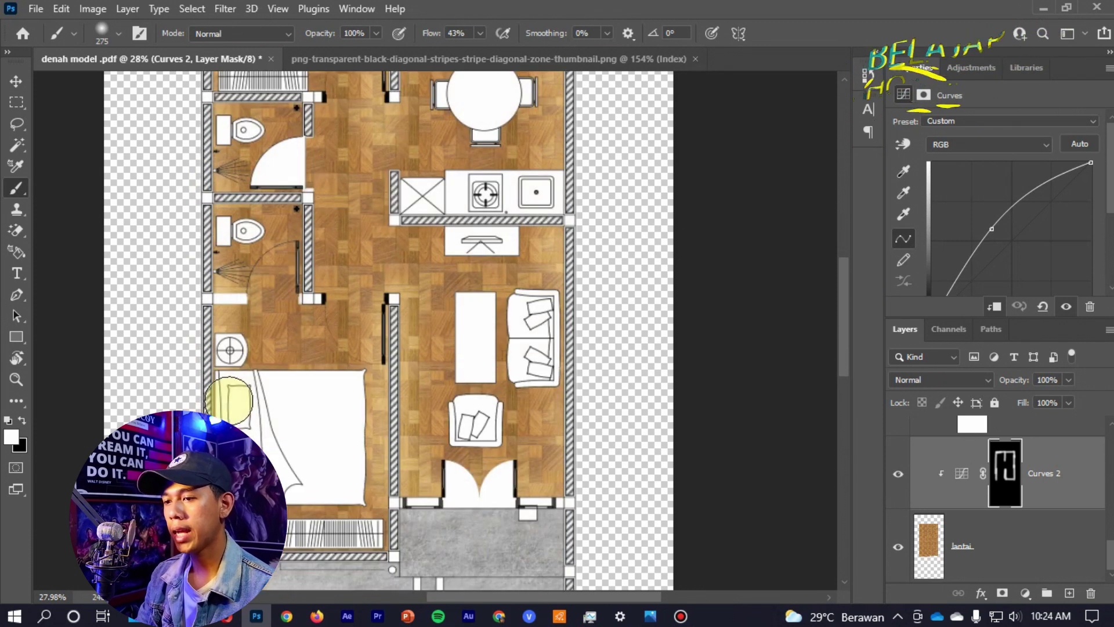
scroll(200, 413, "down", 3)
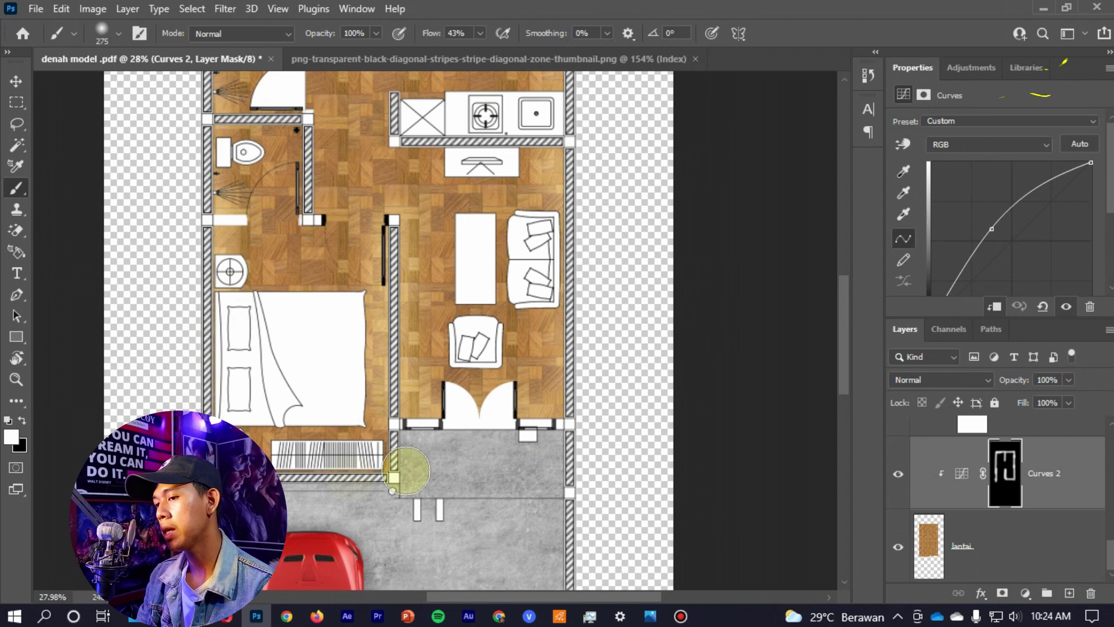
scroll(327, 363, "up", 3)
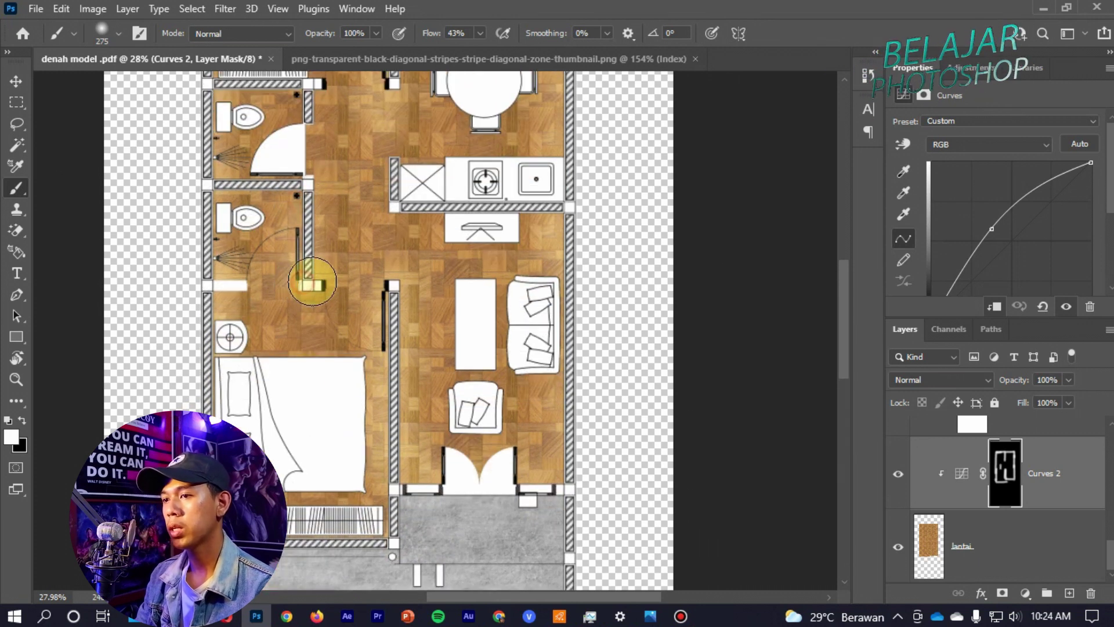
scroll(304, 138, "up", 1)
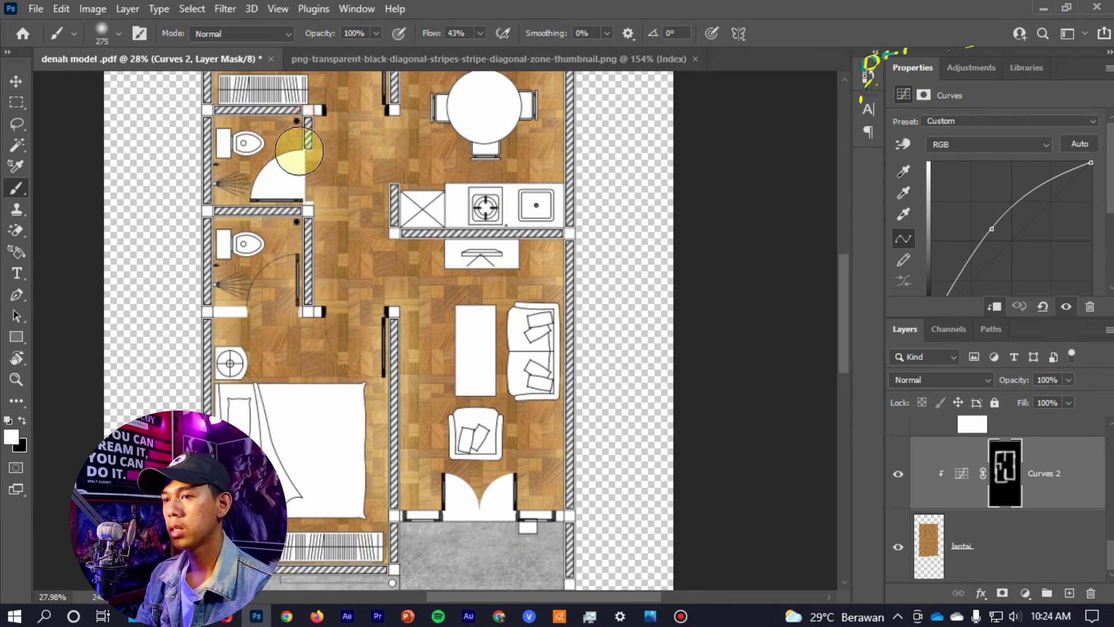
scroll(401, 211, "up", 2)
scroll(398, 141, "up", 3)
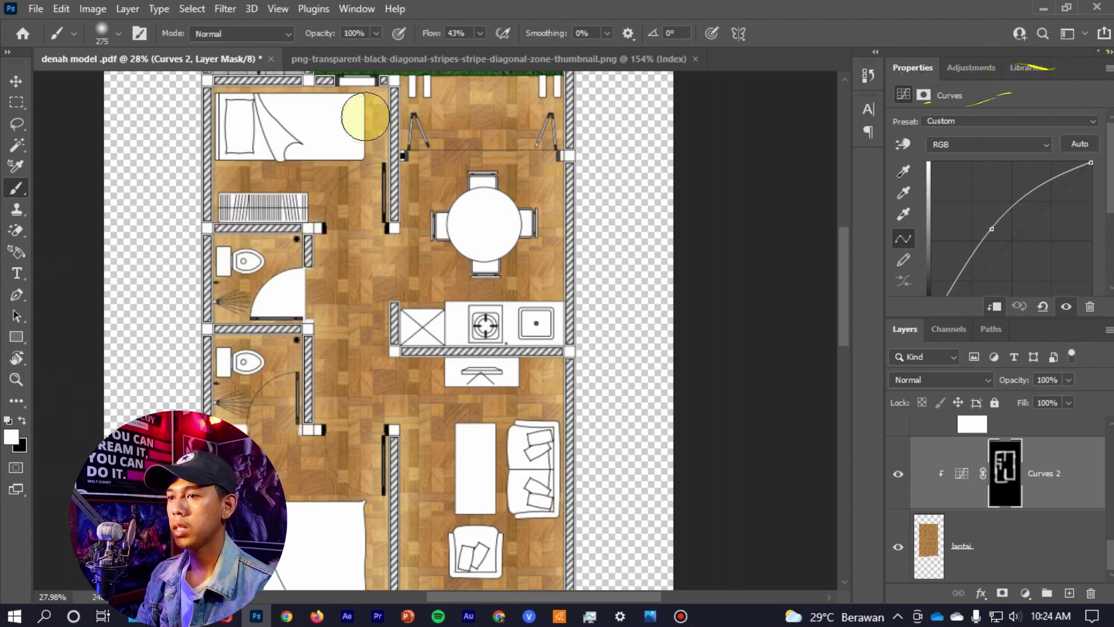
scroll(423, 191, "down", 1)
scroll(465, 290, "down", 4)
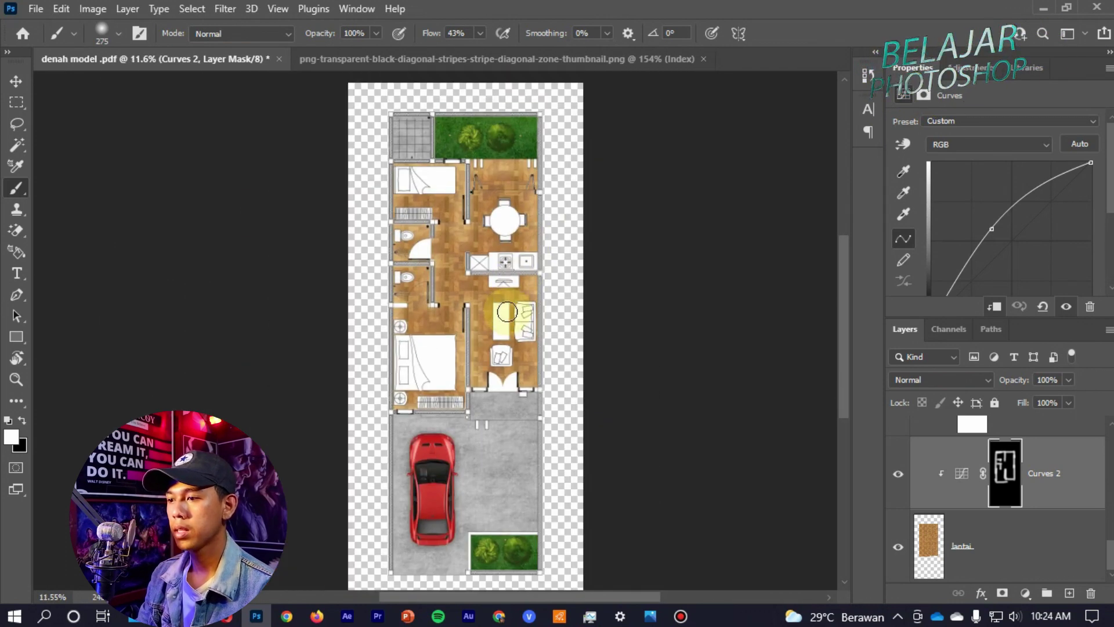
scroll(511, 452, "up", 2)
scroll(510, 464, "up", 2)
- Select the plesteran concrete layer and add a Curves adjustment above it
key("v")
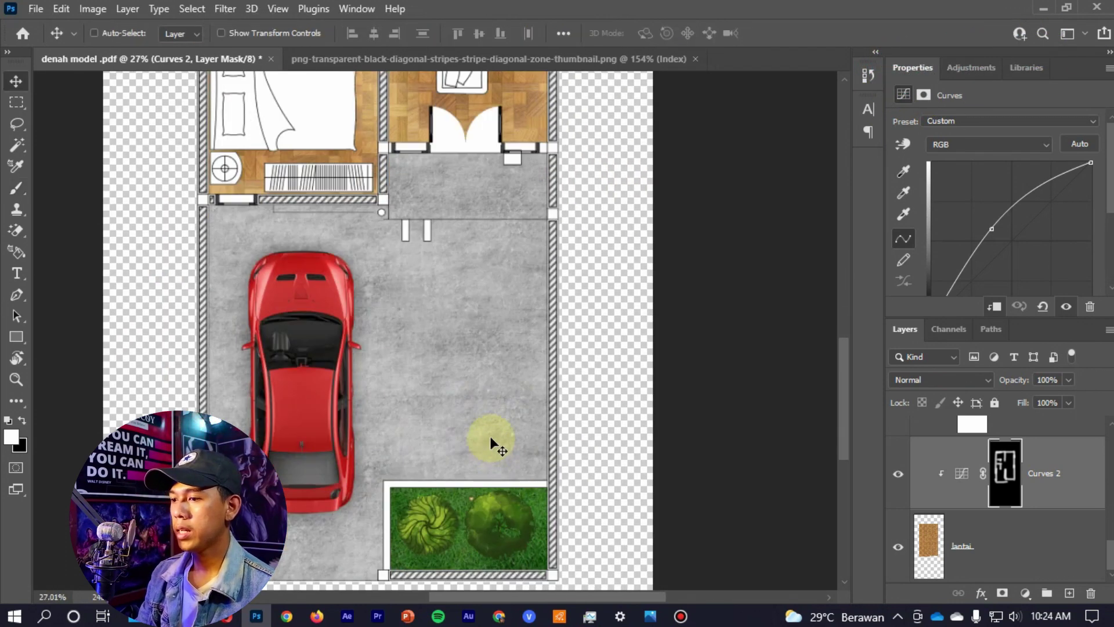
left_click(493, 442)
left_click(1009, 480)
left_click(1031, 587)
left_click(1046, 390)
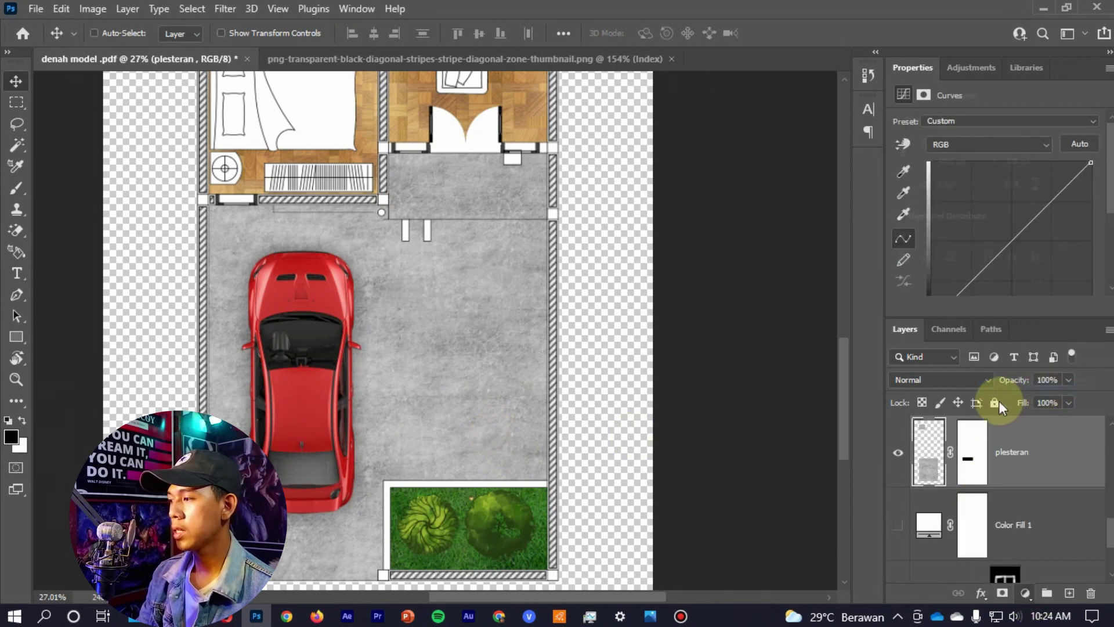
- Raise the Curves 3 curve to brighten and invert its mask to black
left_click_drag(1002, 243, 993, 237)
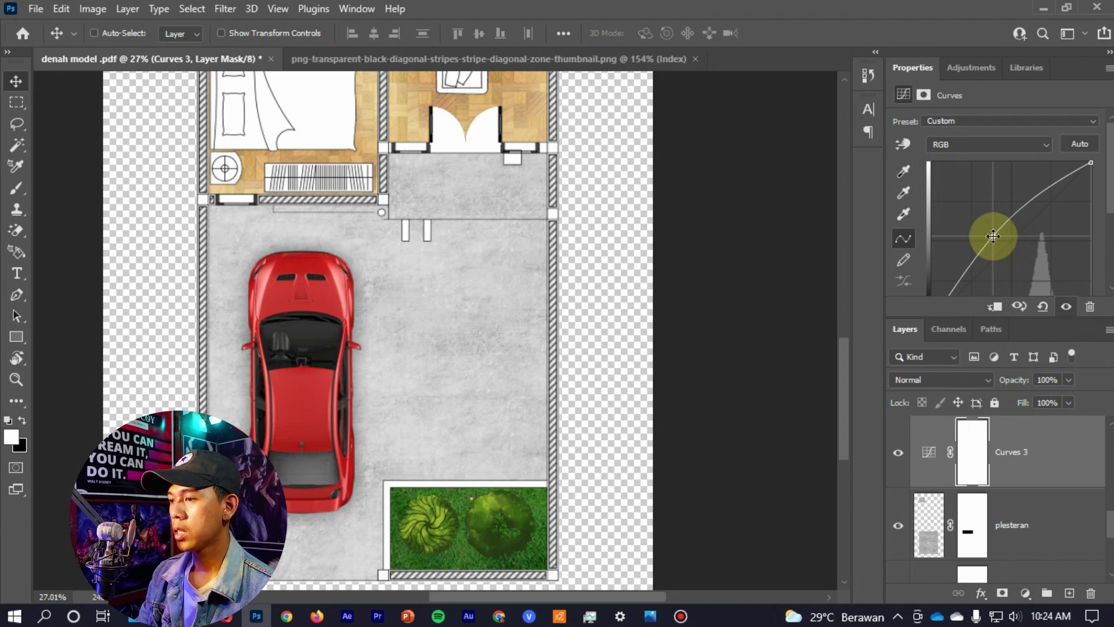
left_click(987, 460)
left_click(973, 475)
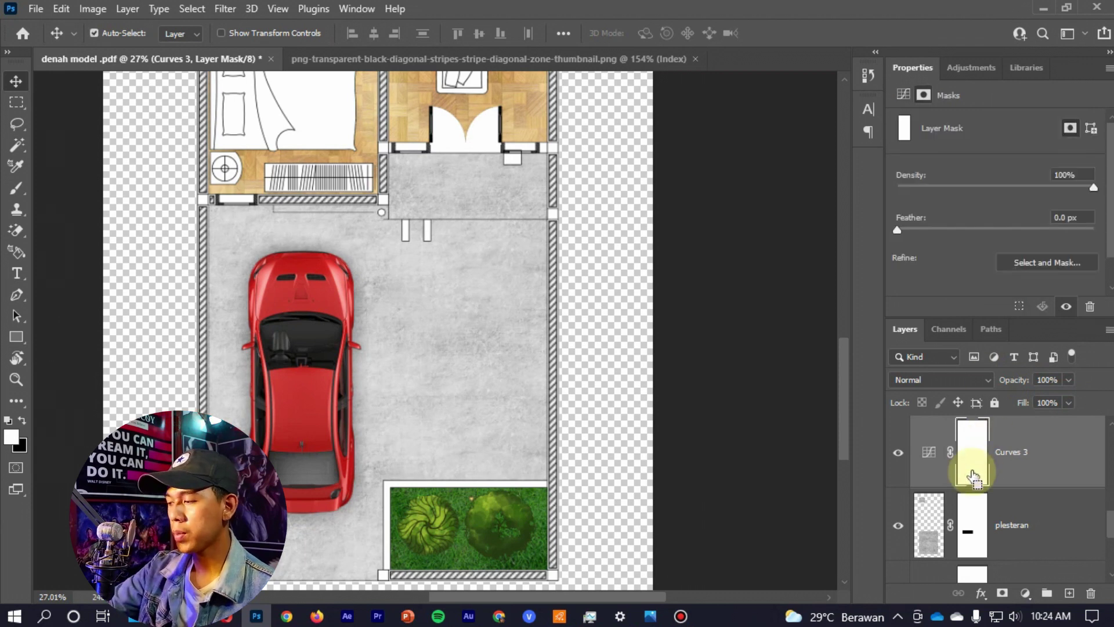
key("ctrl+i")
- Paint white on the Curves 3 mask over the carport concrete
key("b")
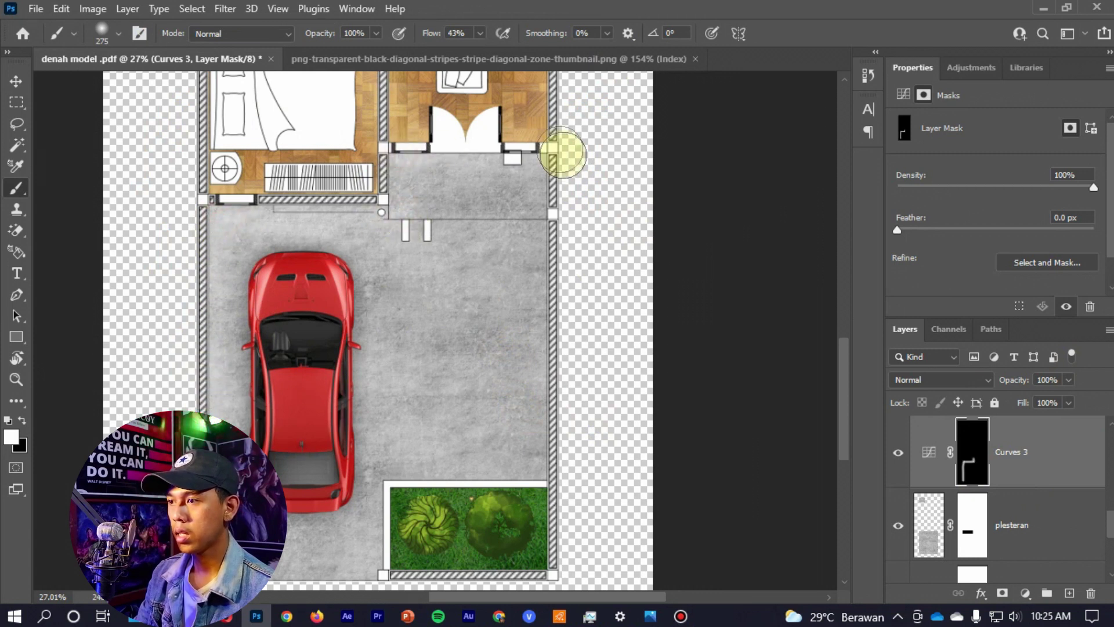
mouse_move(540, 353)
left_mouse_down()
mouse_move(538, 528)
mouse_move(311, 563)
left_mouse_up()
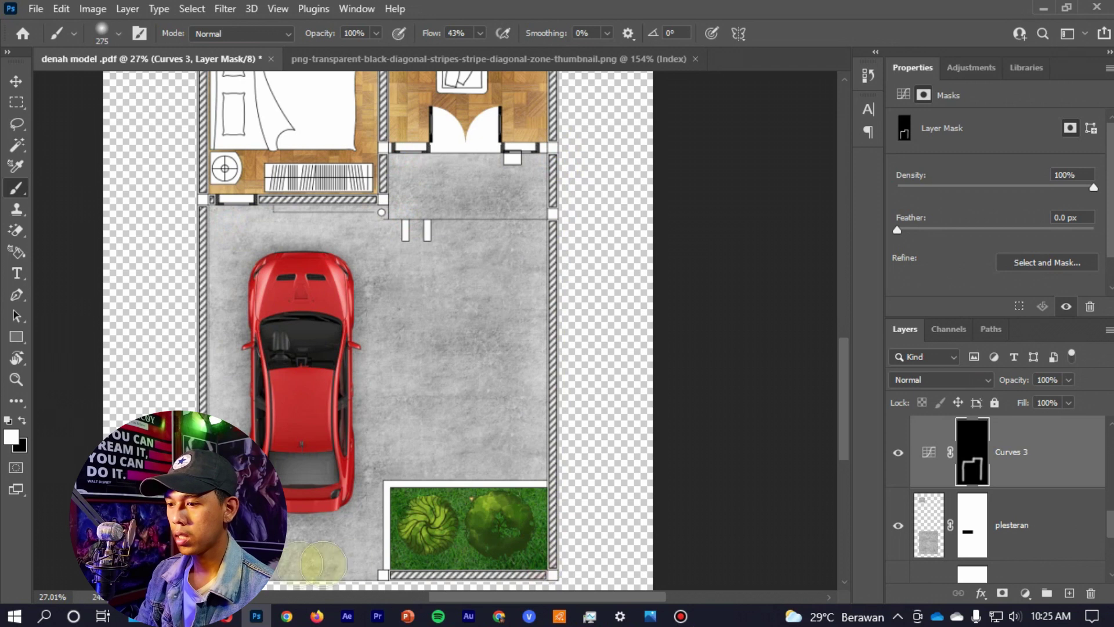
scroll(479, 340, "down", 3)
scroll(458, 244, "up", 2)
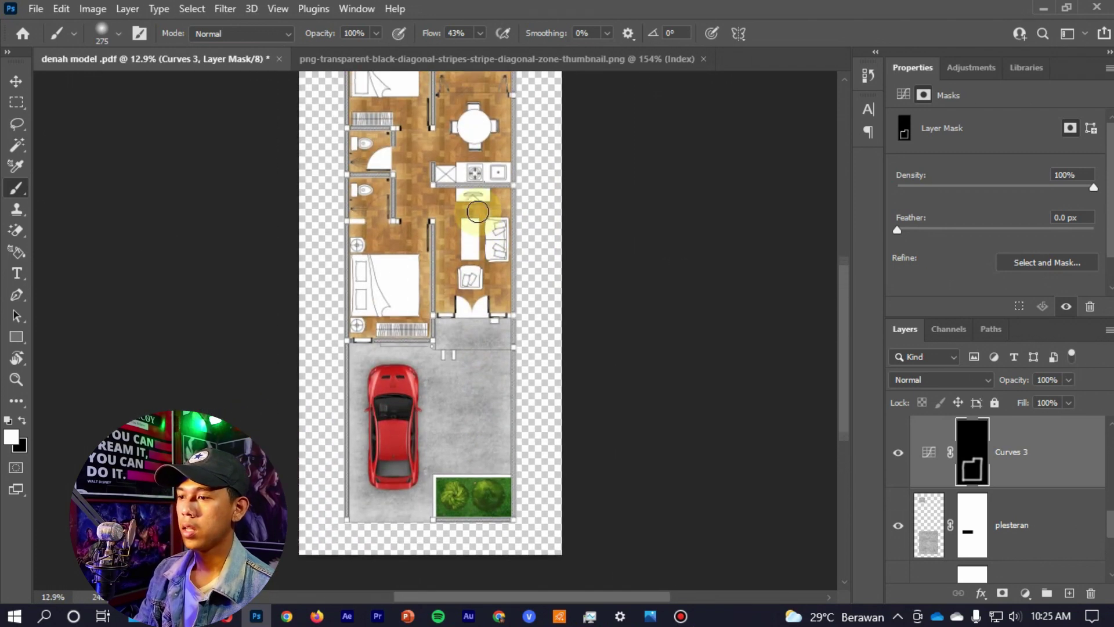
scroll(478, 210, "up", 3)
scroll(477, 211, "up", 1)
scroll(396, 131, "up", 3)
scroll(396, 131, "up", 2)
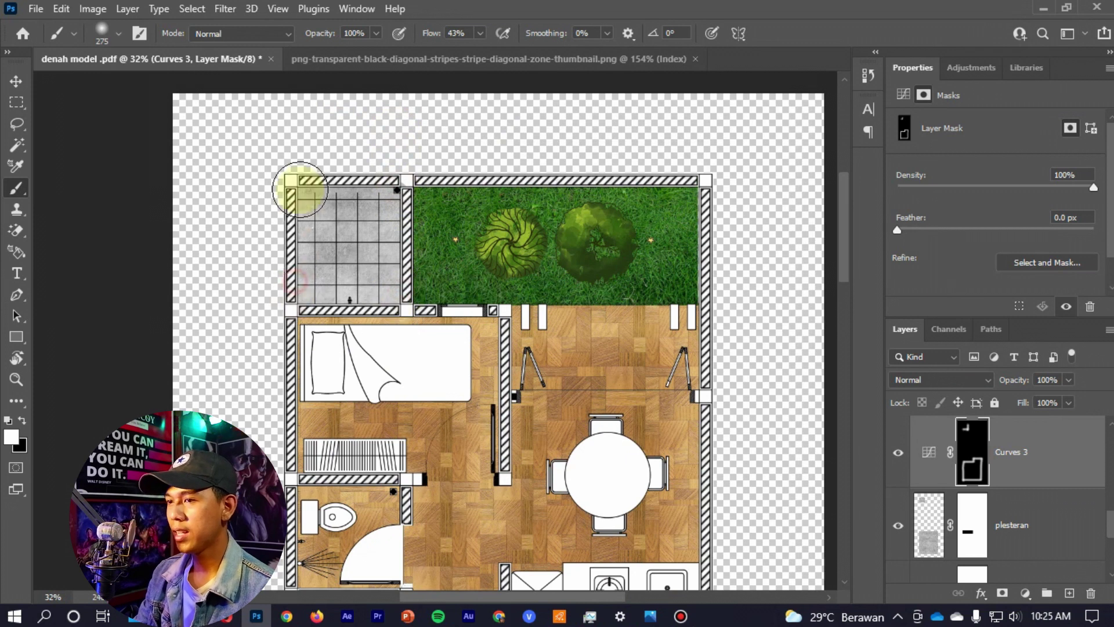
- Lighten the tiled back patio at top-left and clip Curves 3 to plesteran
left_click(382, 193)
left_click(976, 524)
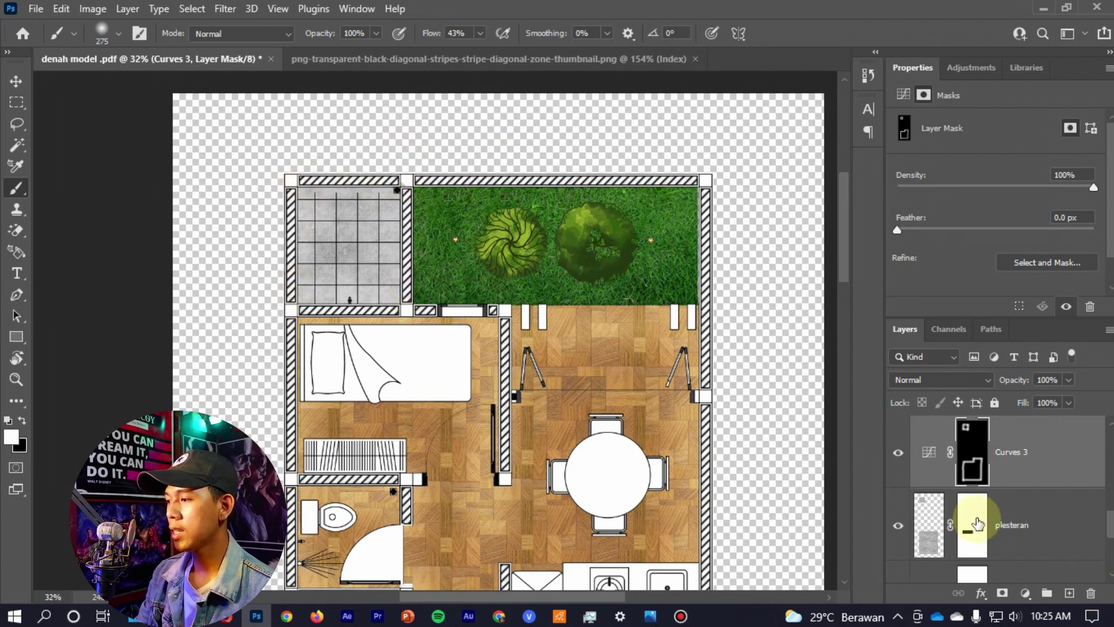
left_click(935, 482, "alt")
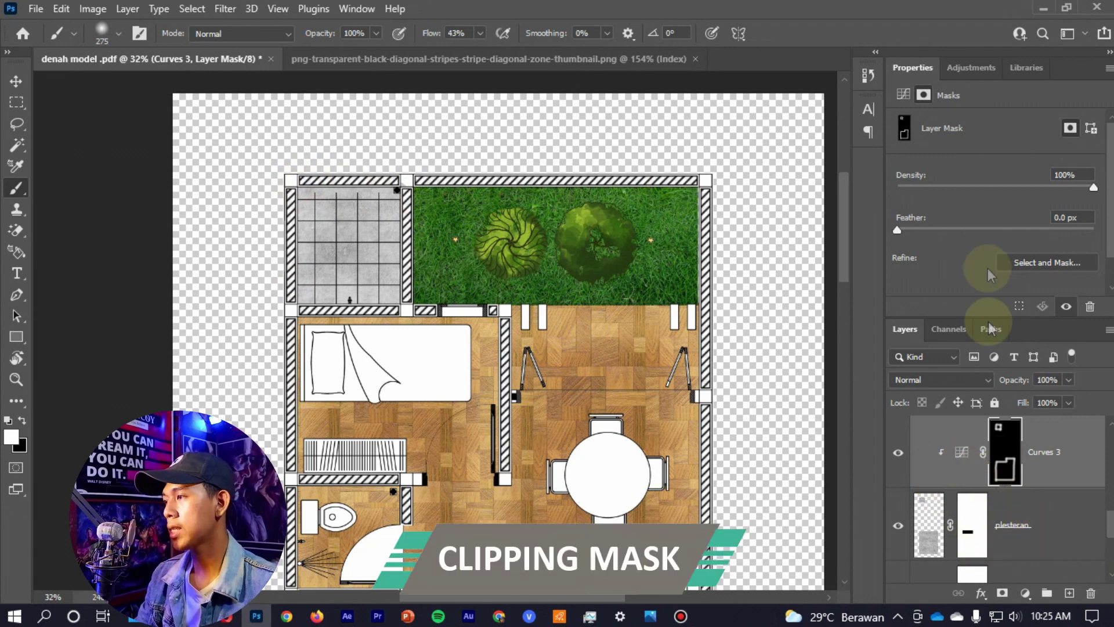
- Collapse the adjustment properties to show more of the Layers panel
double_click(1074, 71)
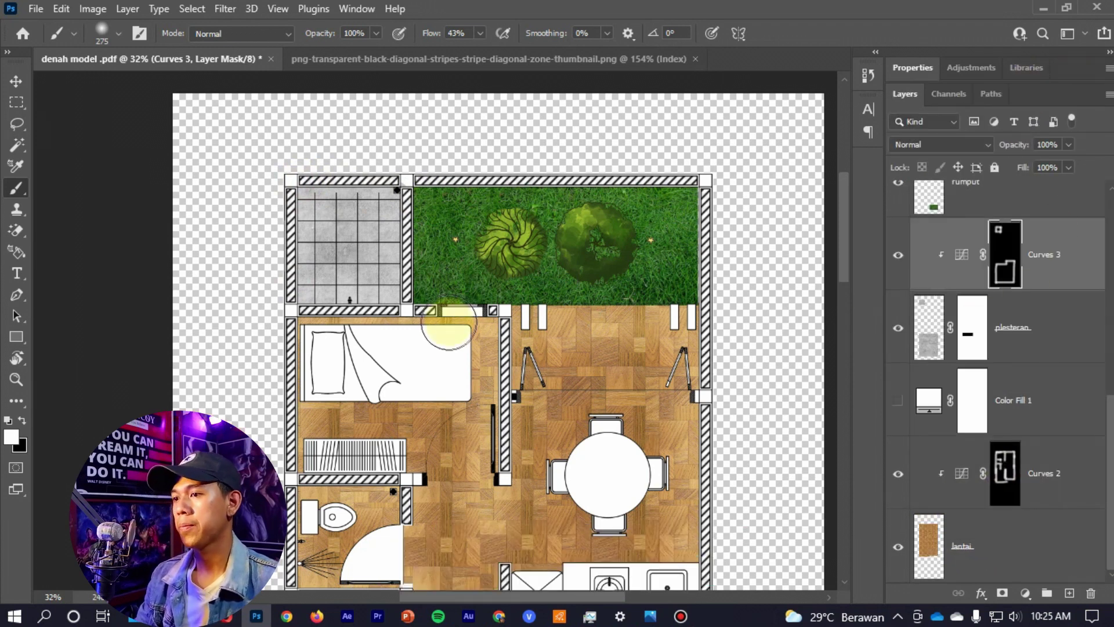
scroll(496, 258, "down", 2)
scroll(498, 266, "down", 1)
scroll(504, 284, "down", 2)
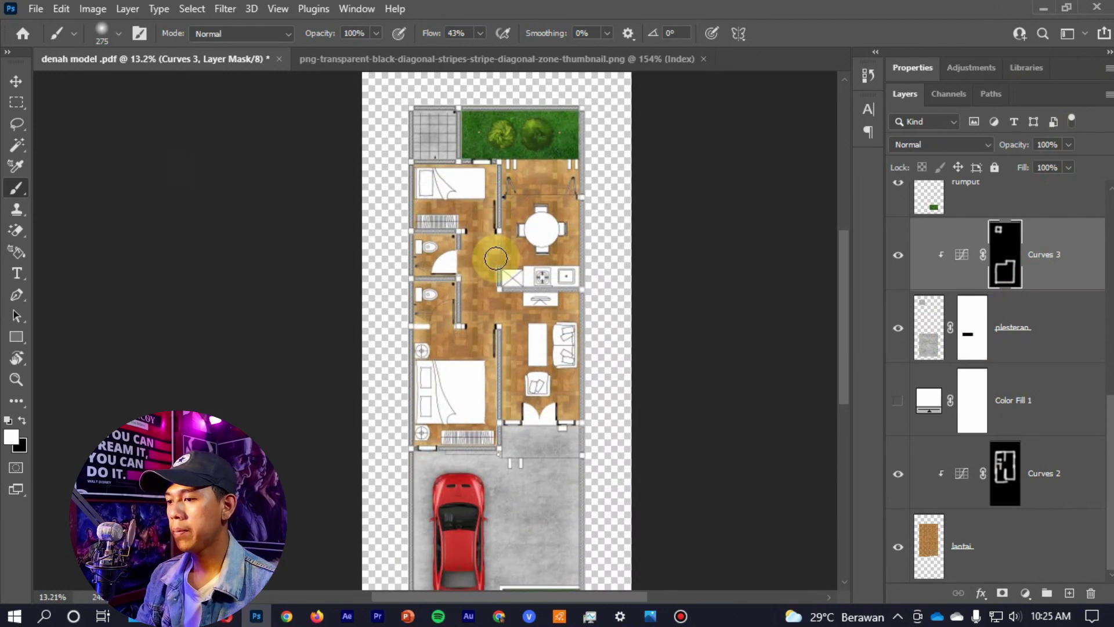
scroll(508, 292, "down", 2)
scroll(644, 293, "up", 1)
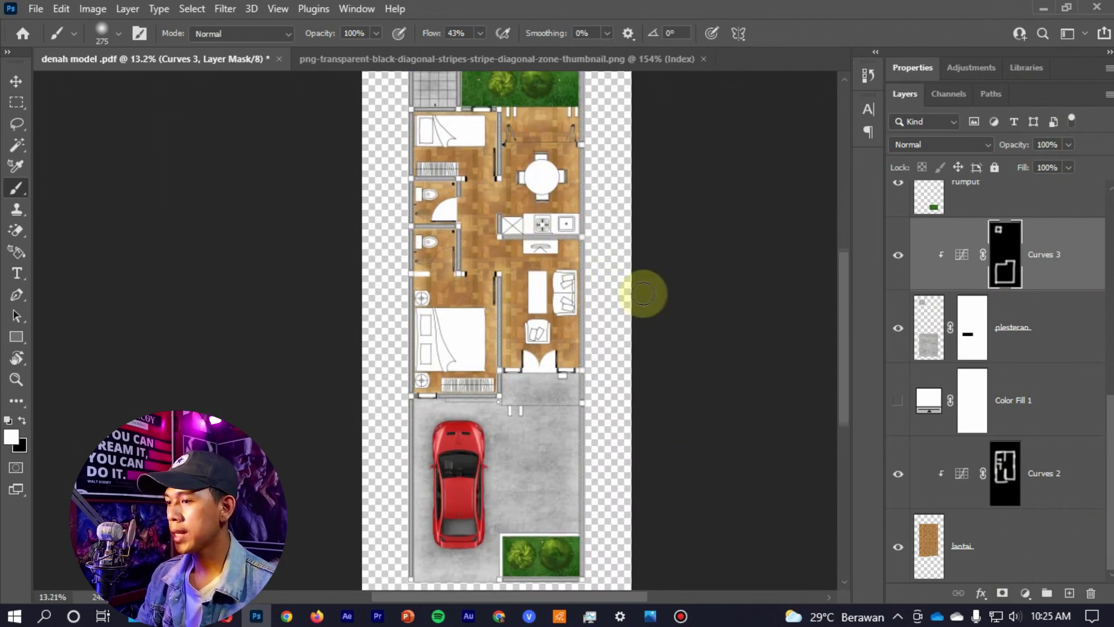
scroll(690, 320, "up", 1)
scroll(1006, 378, "up", 5)
scroll(1004, 390, "down", 2)
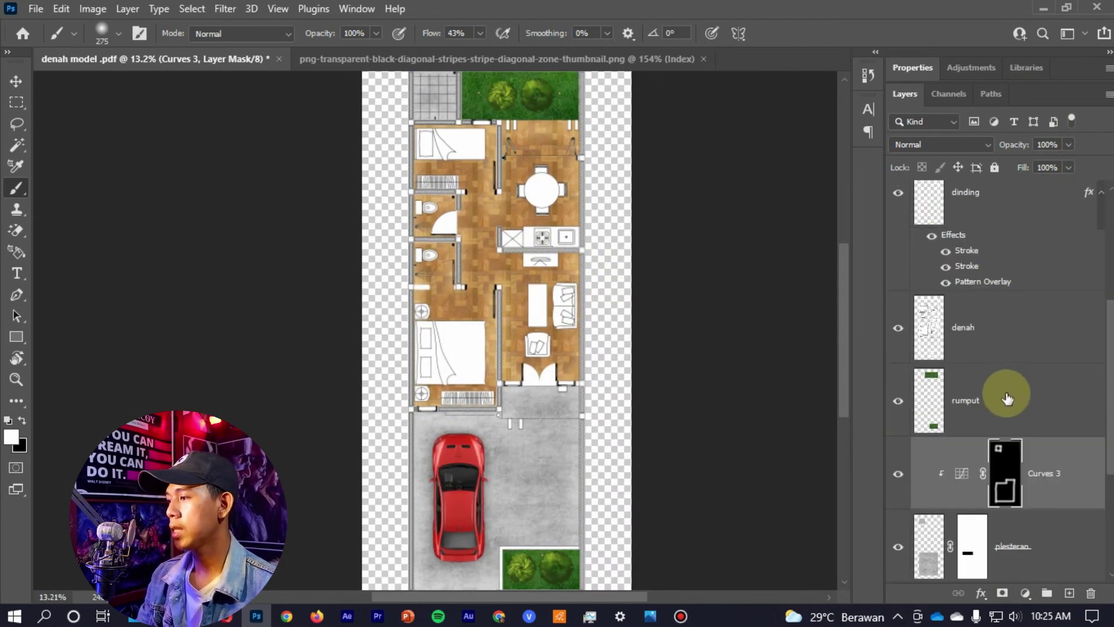
- Add a brightening Curves 4 layer above rumput and clip it to the grass
left_click(1005, 391)
left_click(1024, 593)
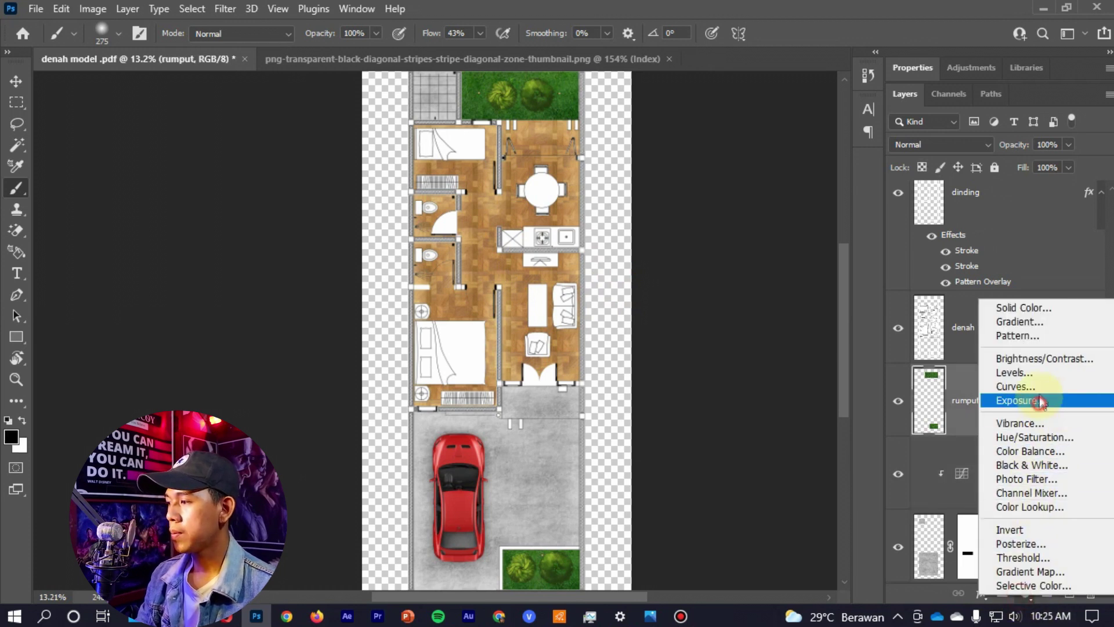
left_click(1021, 388)
left_click_drag(1004, 243, 990, 237)
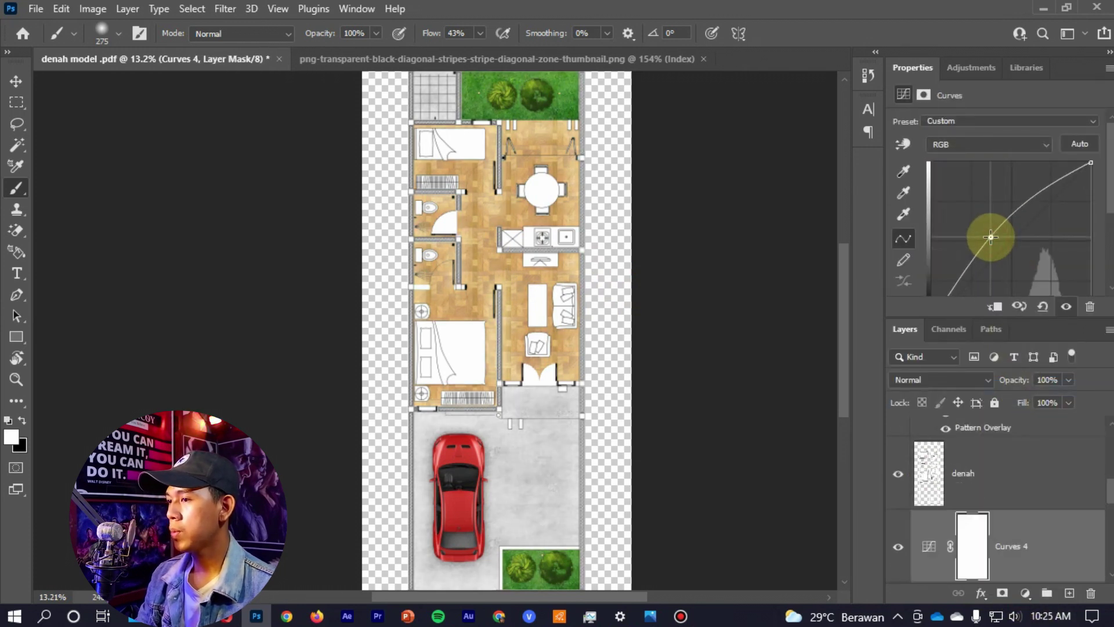
scroll(1029, 522, "down", 1)
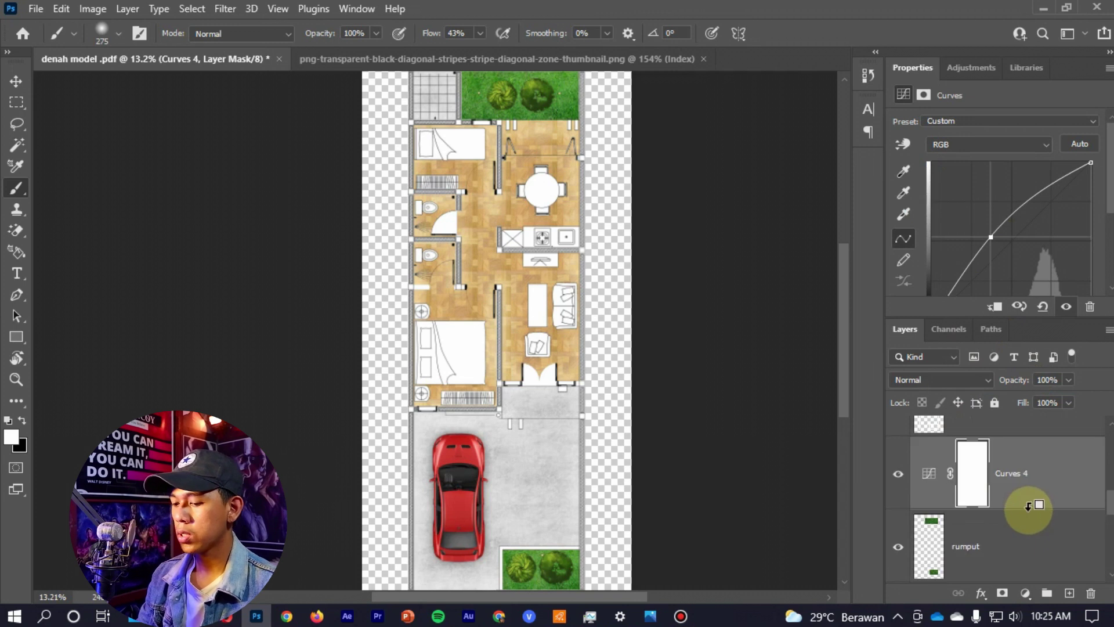
left_click(1024, 505, "alt")
- Invert the Curves 4 mask and paint white over the back garden grass
scroll(500, 110, "up", 4)
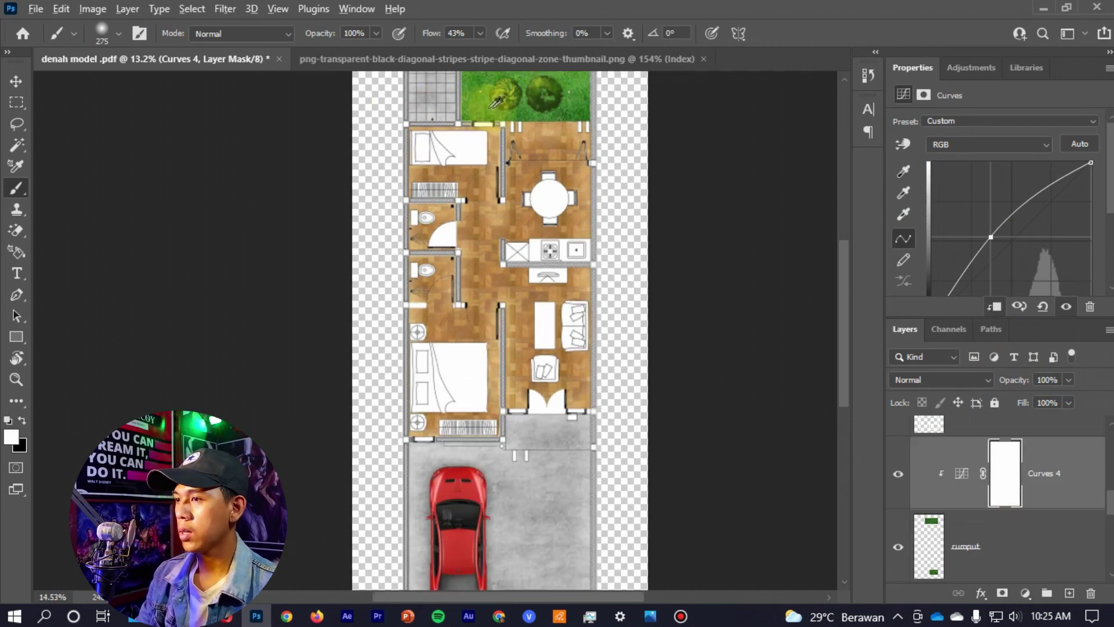
scroll(500, 110, "up", 1)
key("ctrl+i")
mouse_move(417, 187)
left_mouse_down()
mouse_move(685, 212)
mouse_move(691, 116)
mouse_move(428, 187)
left_mouse_up()
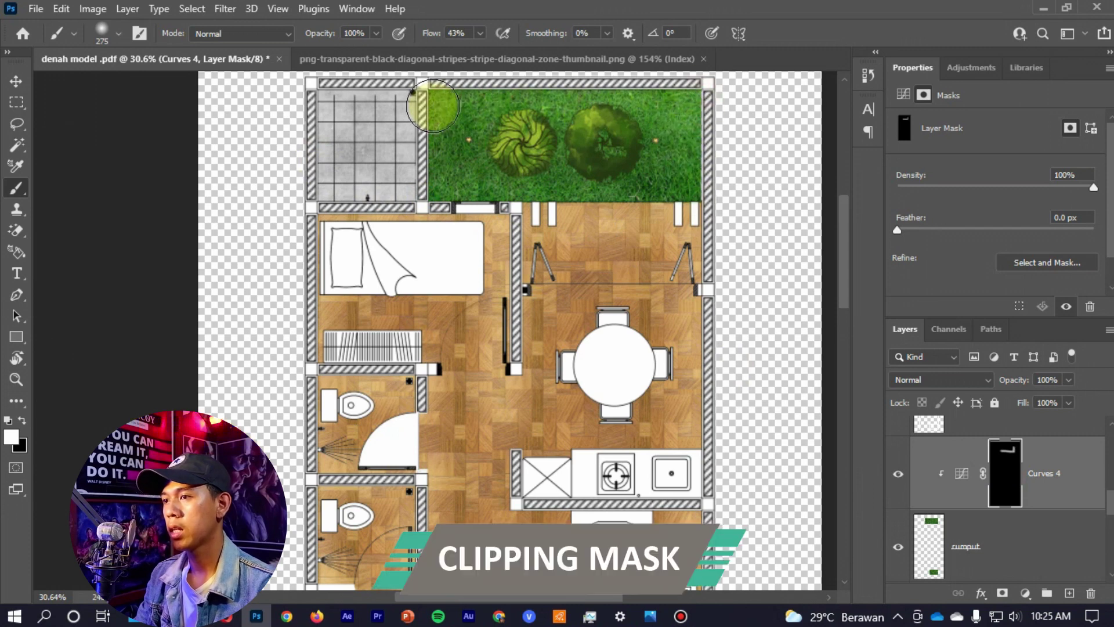
- Review the lightened gardens across the plan and return to the Move tool
scroll(428, 187, "down", 5)
scroll(529, 343, "down", 4)
scroll(514, 447, "down", 4)
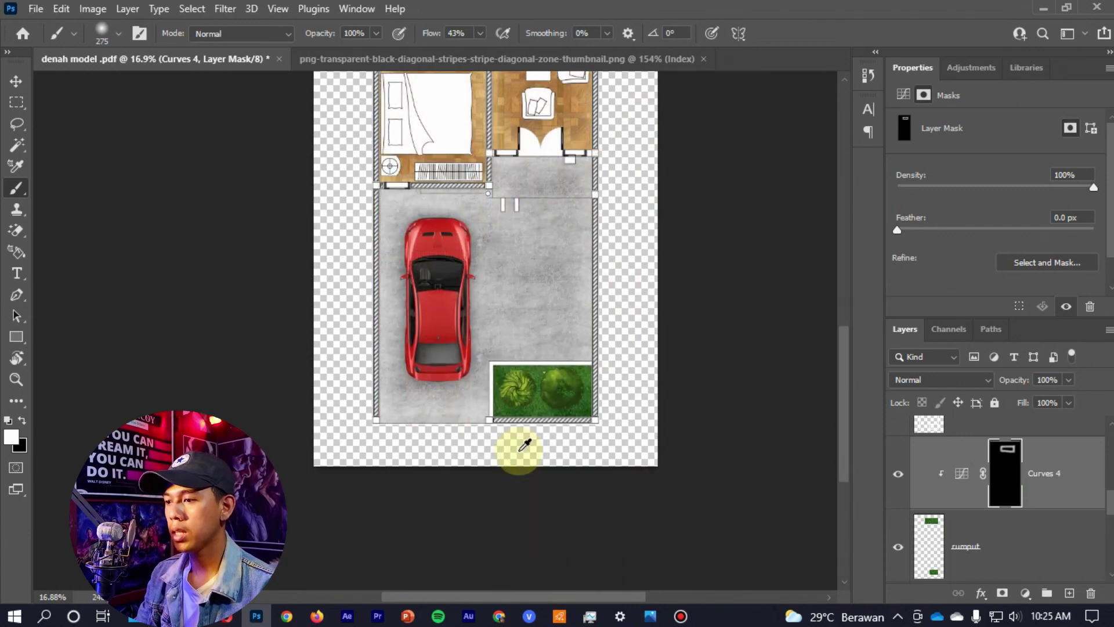
scroll(490, 330, "up", 5)
scroll(490, 329, "up", 2)
scroll(458, 349, "down", 2)
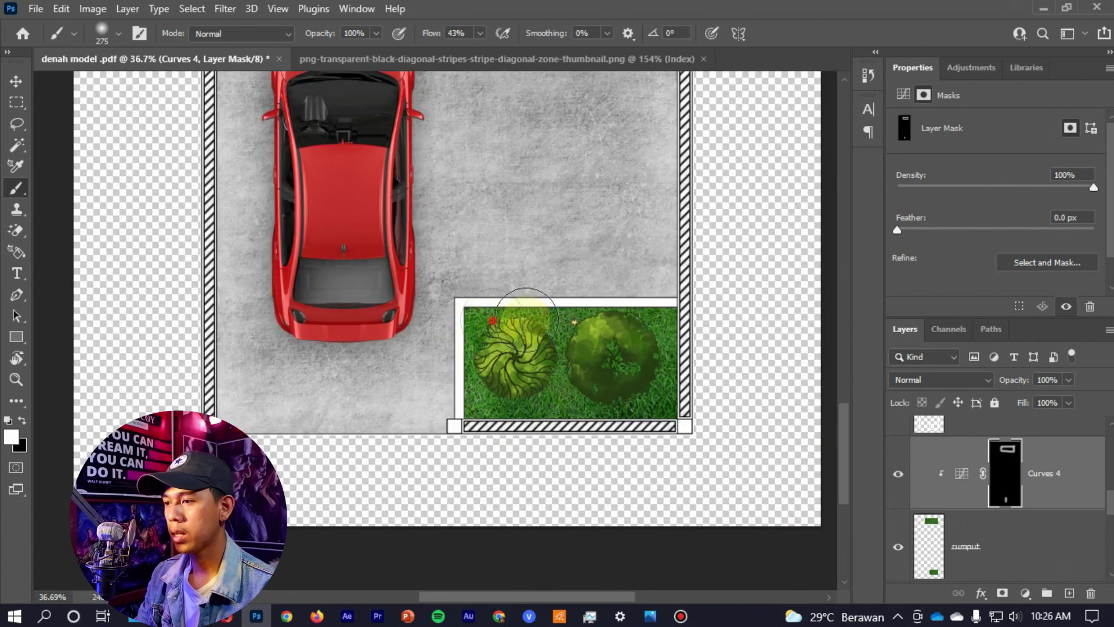
scroll(584, 443, "down", 3)
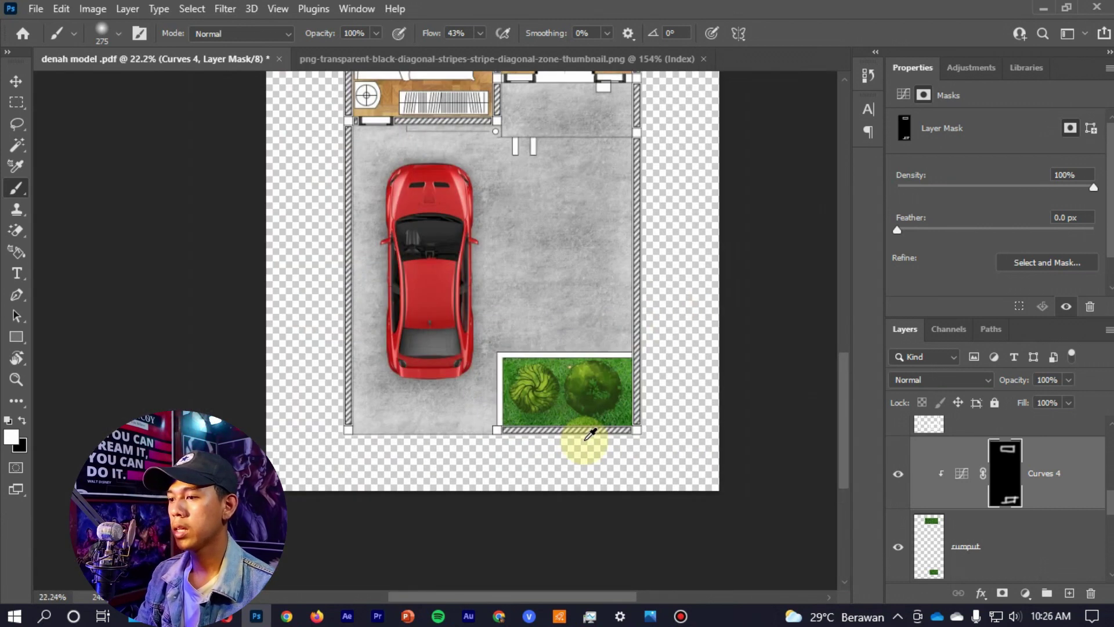
scroll(566, 368, "down", 3)
key("v")
scroll(566, 348, "down", 1)
scroll(566, 348, "up", 1)
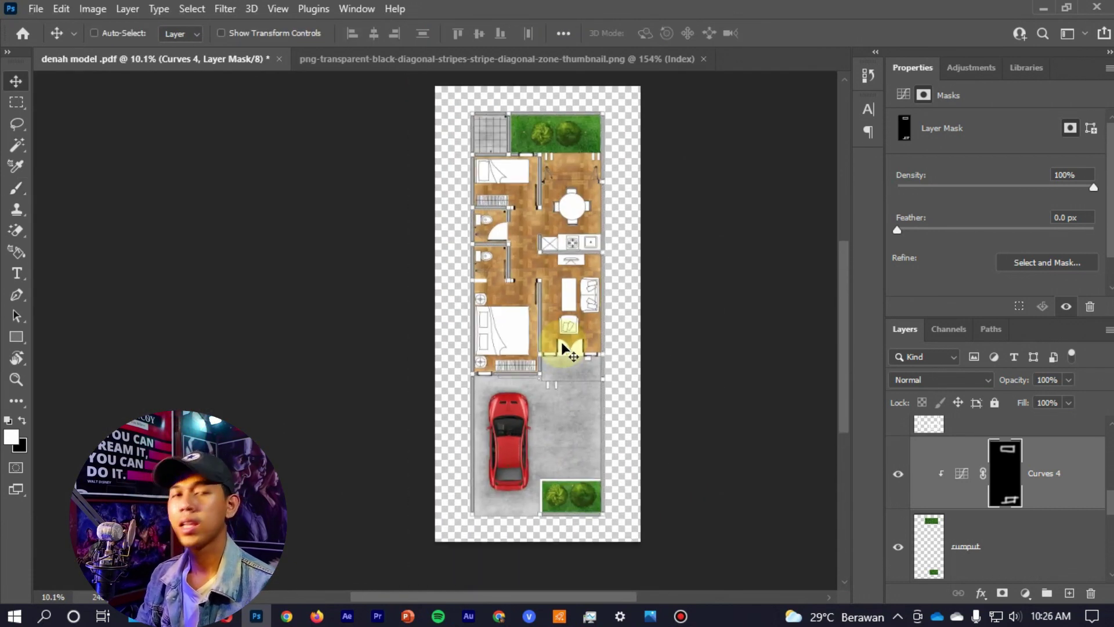